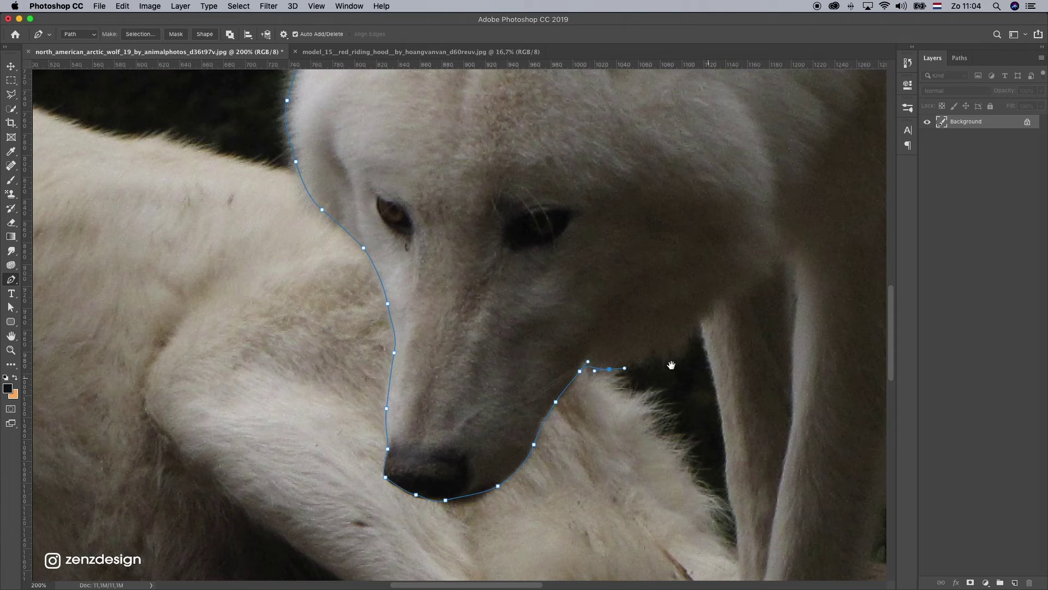
Trace the wolf's chin and the edge of its front leg down around the paw with the Pen tool.
drag(505, 306, 518, 302)
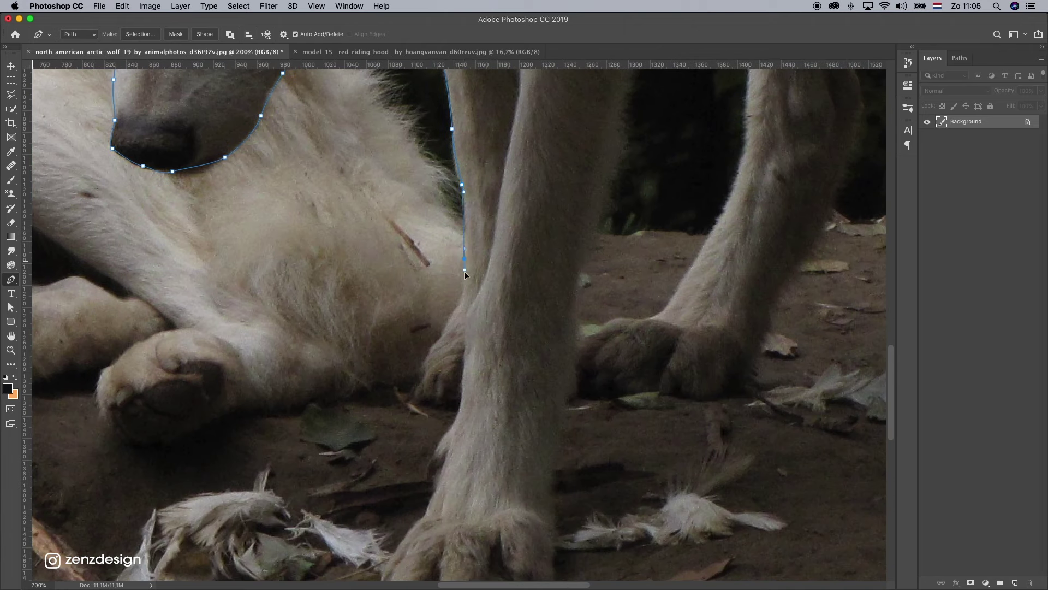
drag(467, 267, 465, 280)
drag(459, 306, 452, 318)
drag(443, 330, 436, 341)
drag(427, 355, 421, 365)
drag(415, 381, 414, 392)
drag(419, 401, 426, 404)
drag(444, 405, 453, 404)
drag(458, 407, 463, 407)
key(super+z)
Continue the Pen path around the next paw and up the leg, and close it around the wolf's whole outline.
drag(626, 265, 639, 263)
drag(676, 257, 686, 258)
drag(754, 261, 763, 256)
drag(775, 164, 524, 418)
click(611, 288)
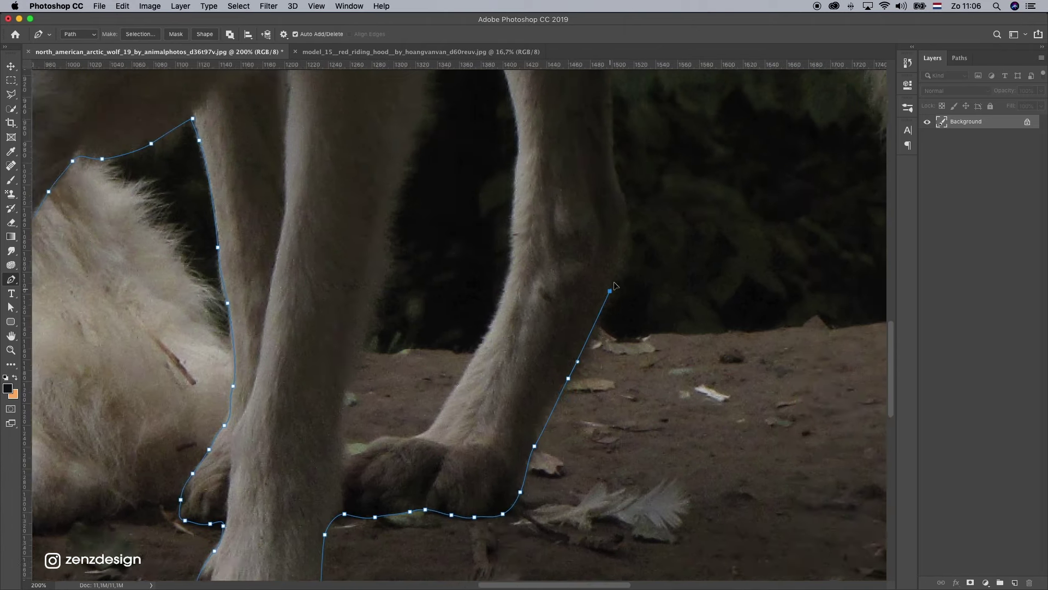
click(625, 209)
drag(521, 307, 528, 304)
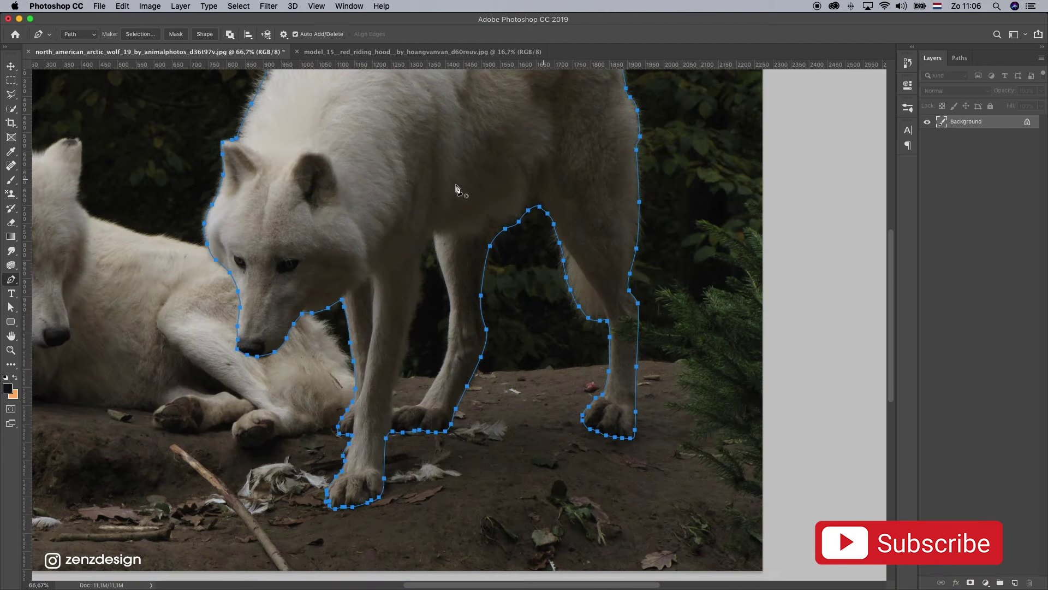
Convert the wolf path to a selection with a feather radius of 1 pixel and turn it into a layer mask.
key(super+s)
scroll(490, 219, up, 3)
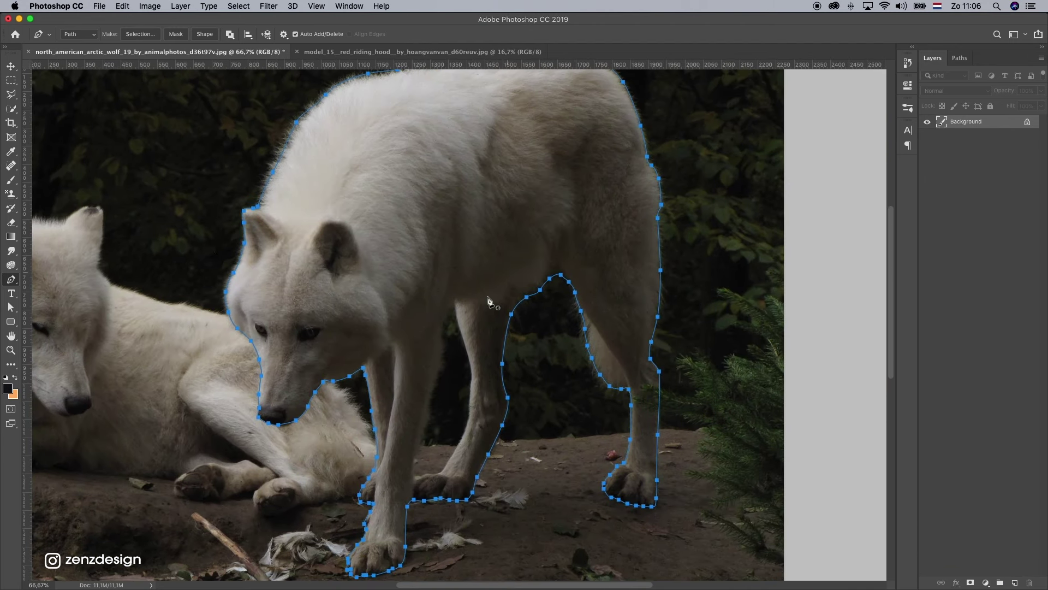
right_click(562, 277)
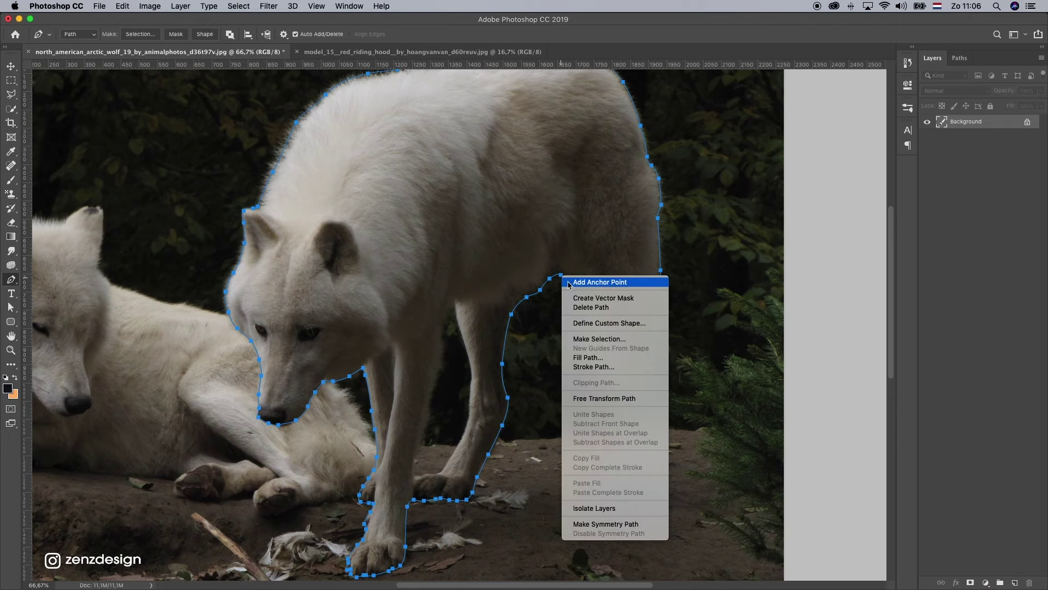
click(610, 339)
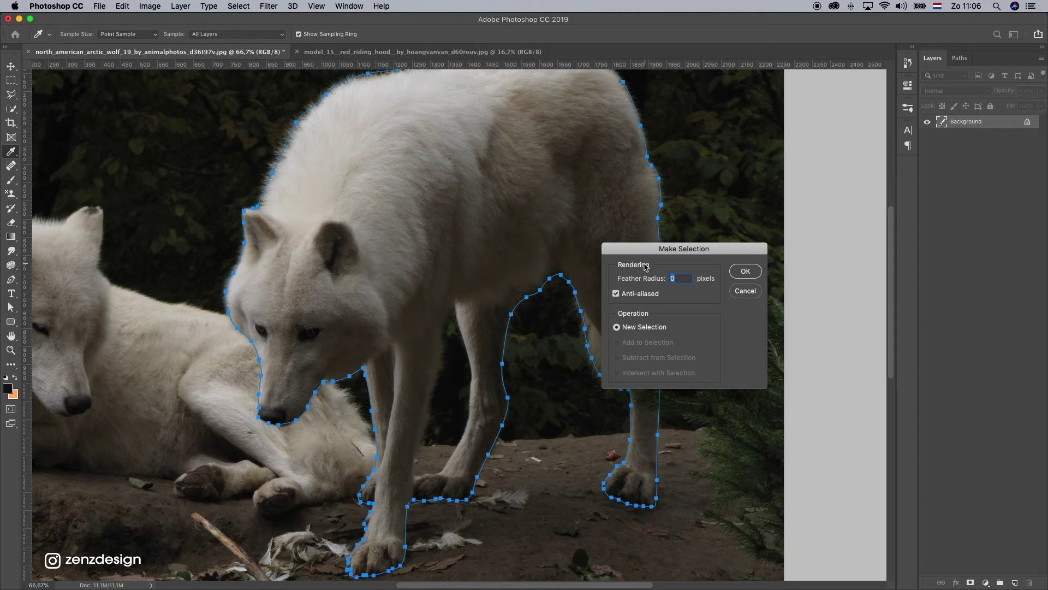
text(1)
key(Return)
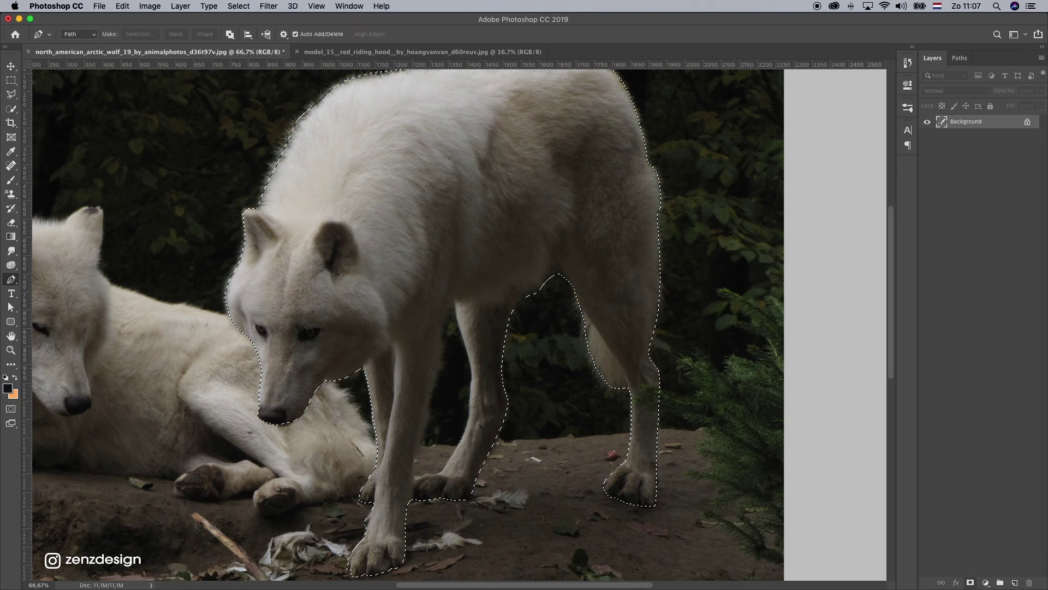
click(970, 582)
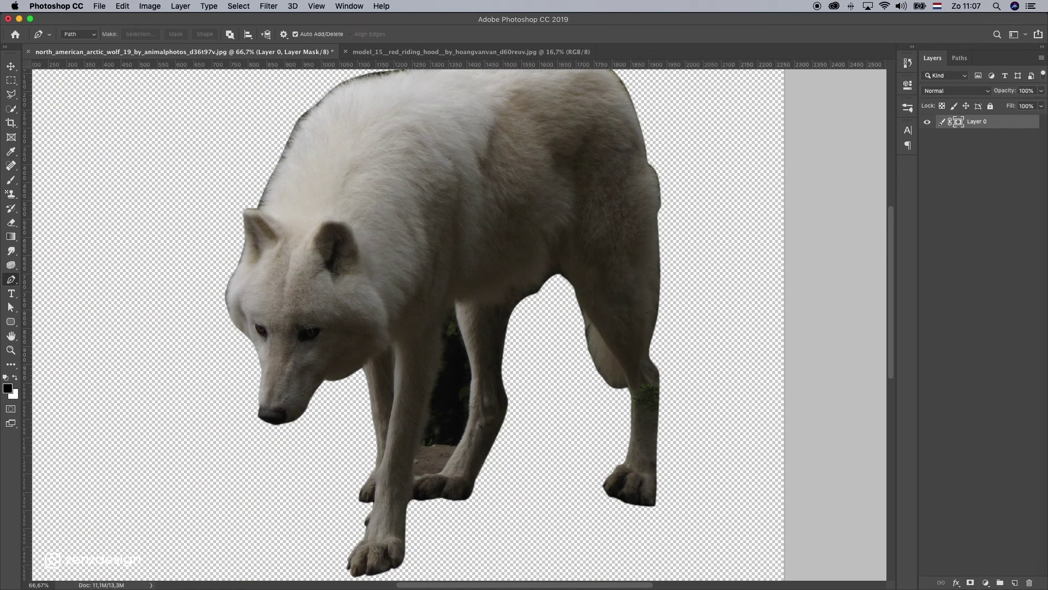
Add a mid-grey Solid Color fill layer and place it beneath the wolf layer.
click(986, 583)
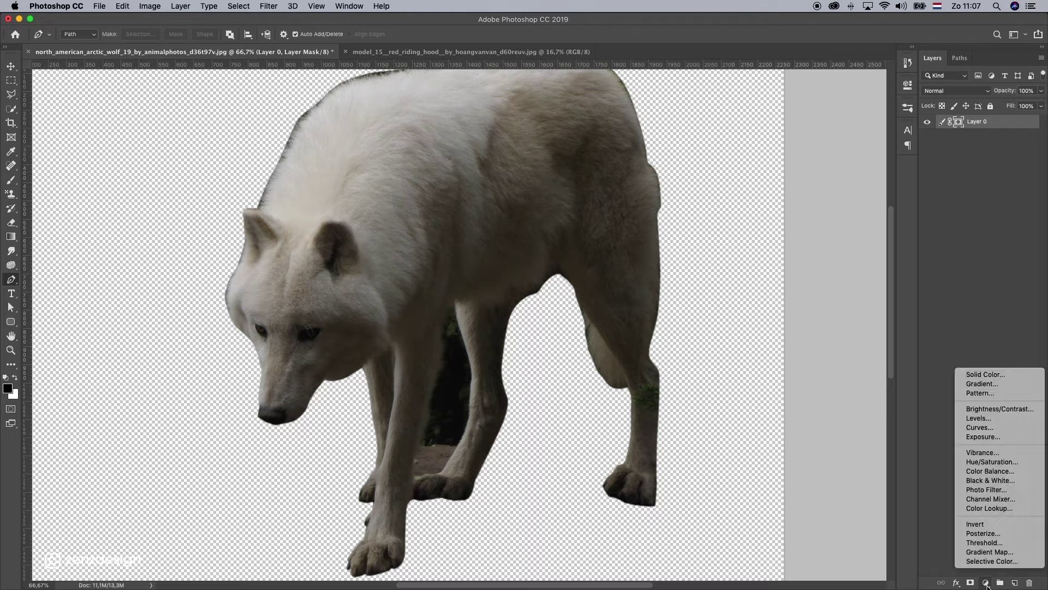
click(997, 374)
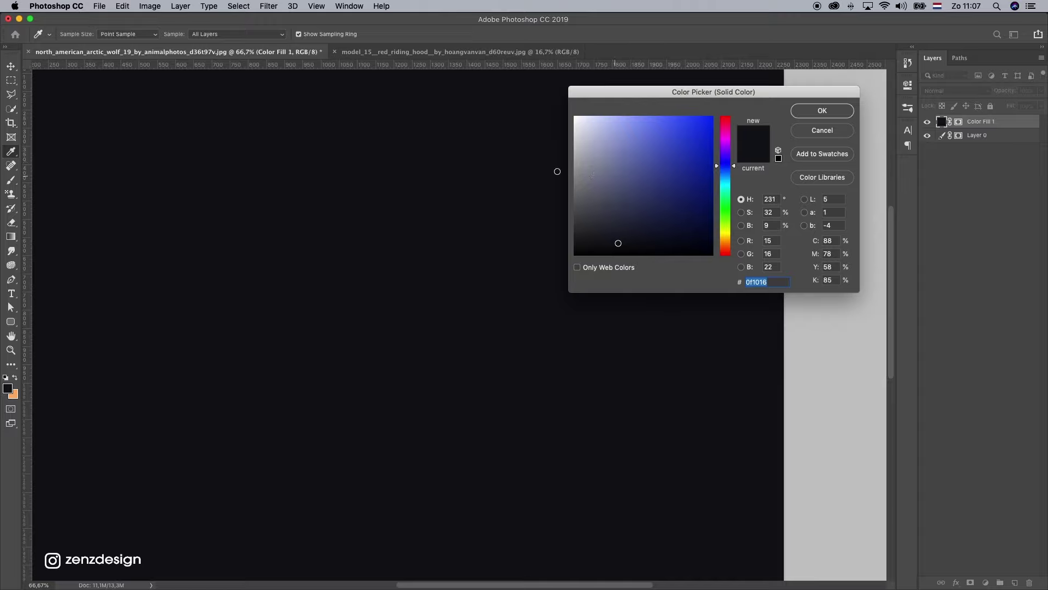
drag(576, 172, 573, 175)
key(Return)
key(p)
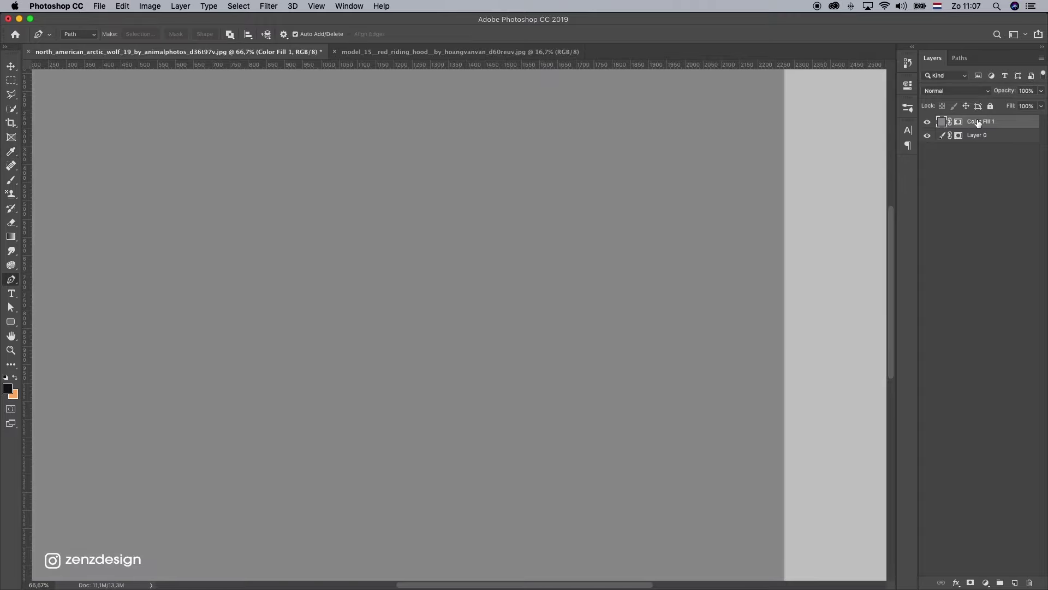
drag(953, 124, 970, 146)
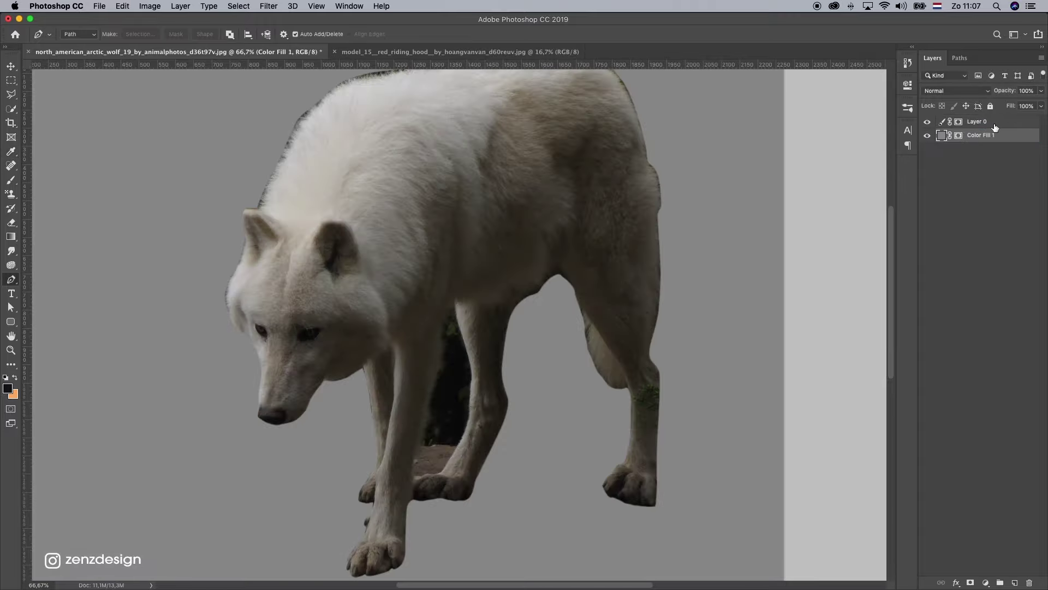
Open the wolf layer's mask in Select and Mask.
click(977, 121)
drag(559, 188, 519, 294)
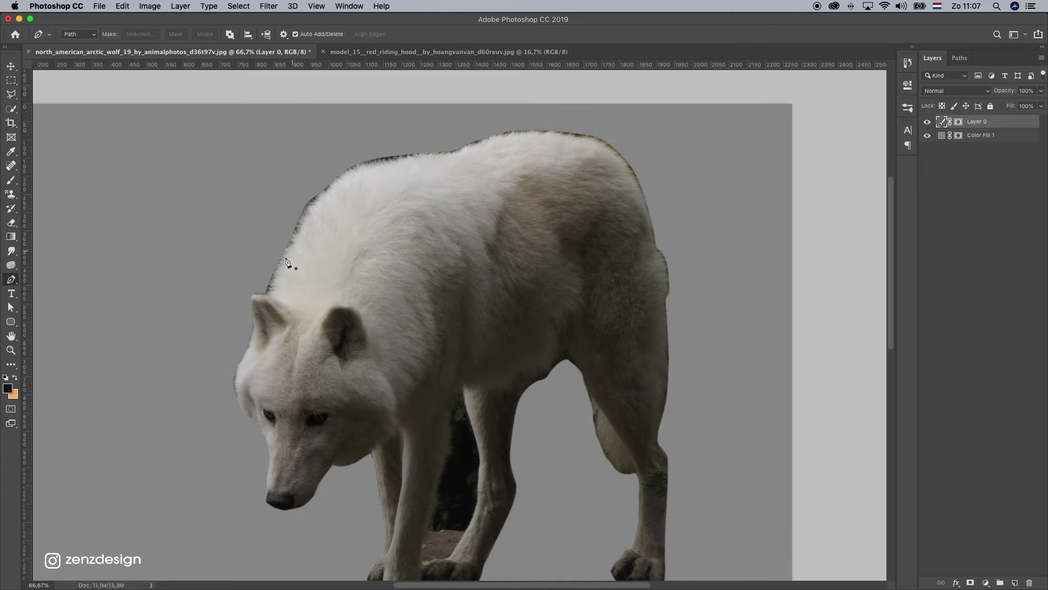
click(957, 122)
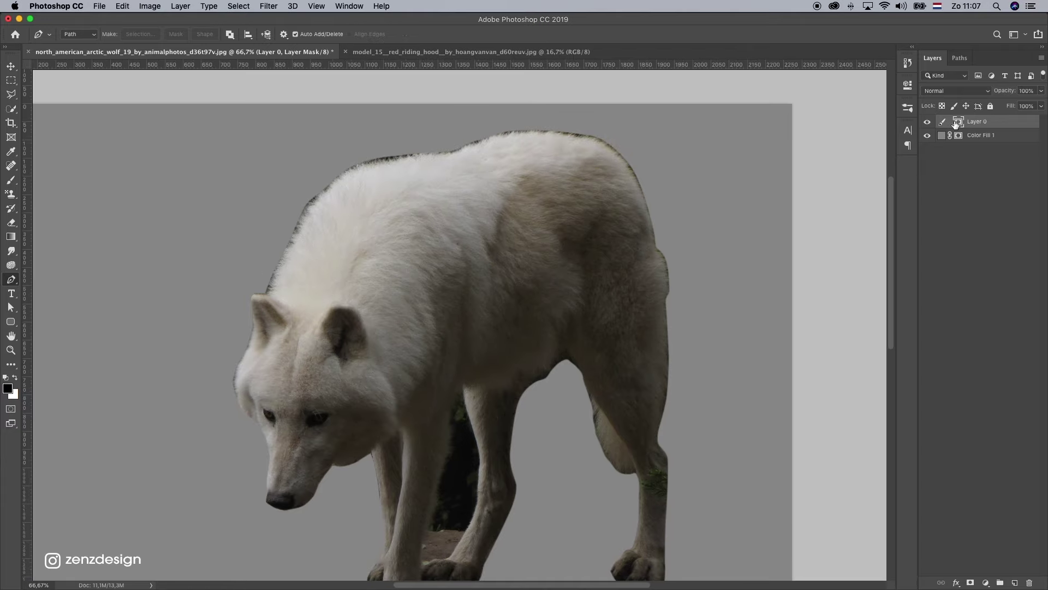
right_click(958, 125)
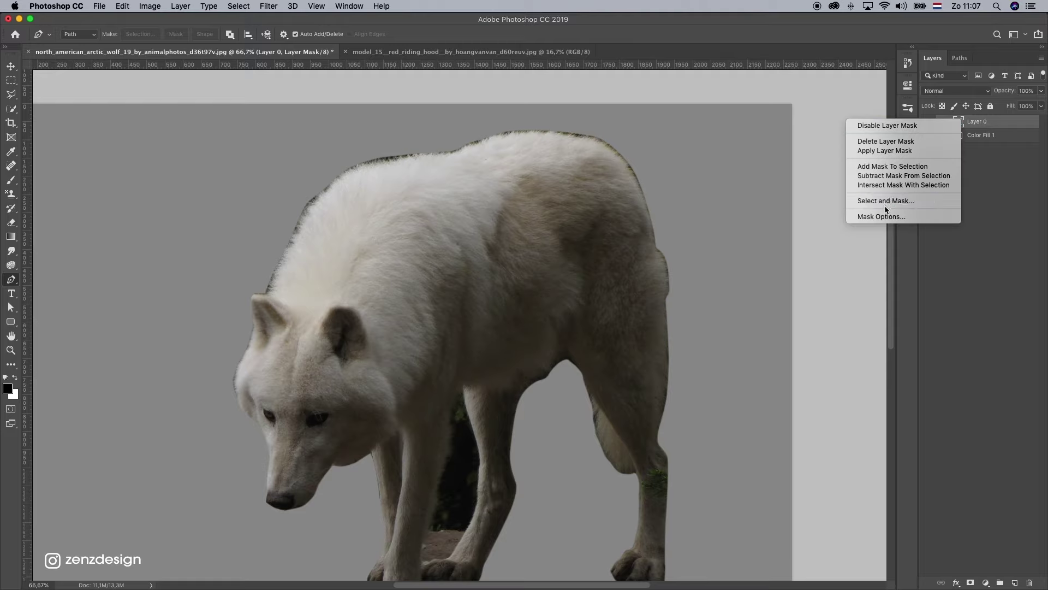
click(600, 209)
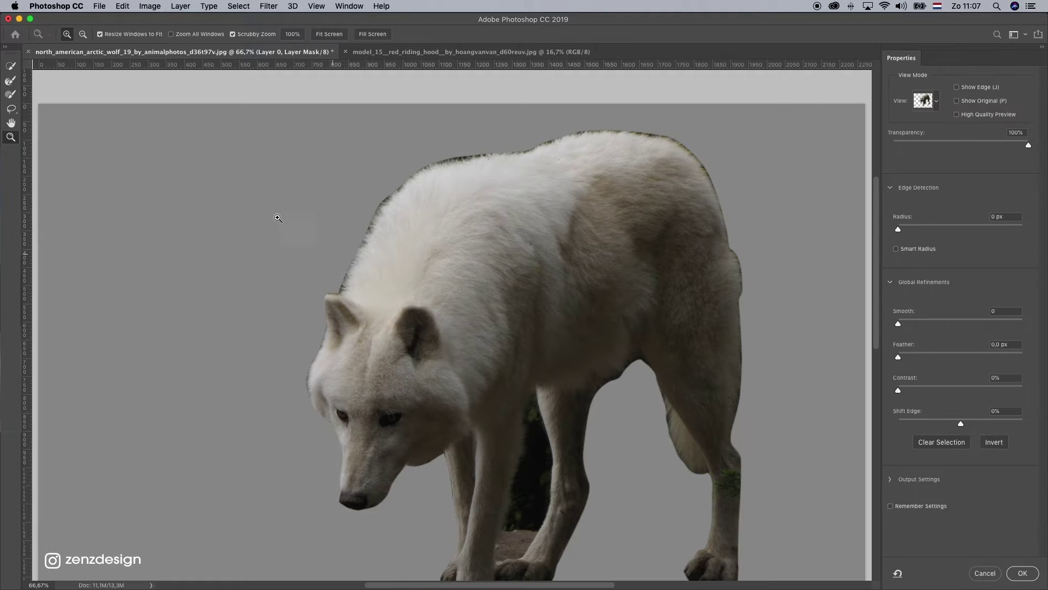
Refine the fur edges along the wolf's back, belly and hind legs with a Refine Edge Brush reduced to size 40.
click(10, 80)
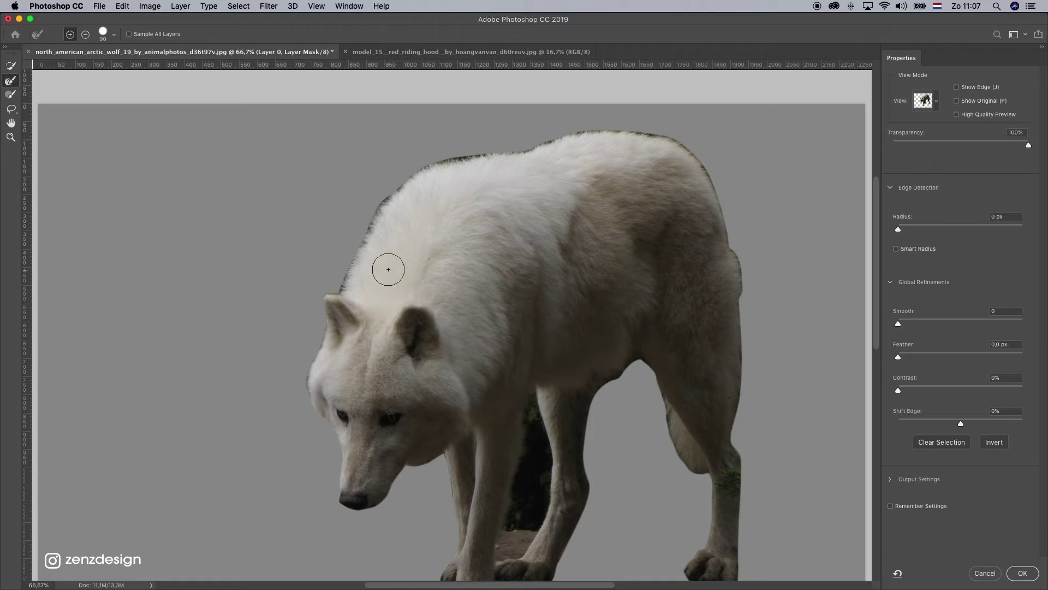
key(bracketleft)
key(bracketleft)
mouse_move(343, 271)
mouse_down()
mouse_move(378, 191)
mouse_move(410, 155)
mouse_move(405, 176)
mouse_move(421, 178)
mouse_move(400, 187)
mouse_move(410, 181)
mouse_move(738, 421)
mouse_up()
scroll(680, 305, down, 3)
key(bracketleft)
key(bracketleft)
key(bracketleft)
drag(584, 292, 666, 383)
key(super+z)
Set Shift Edge to -24% and apply the mask refinement.
scroll(465, 305, up, 2)
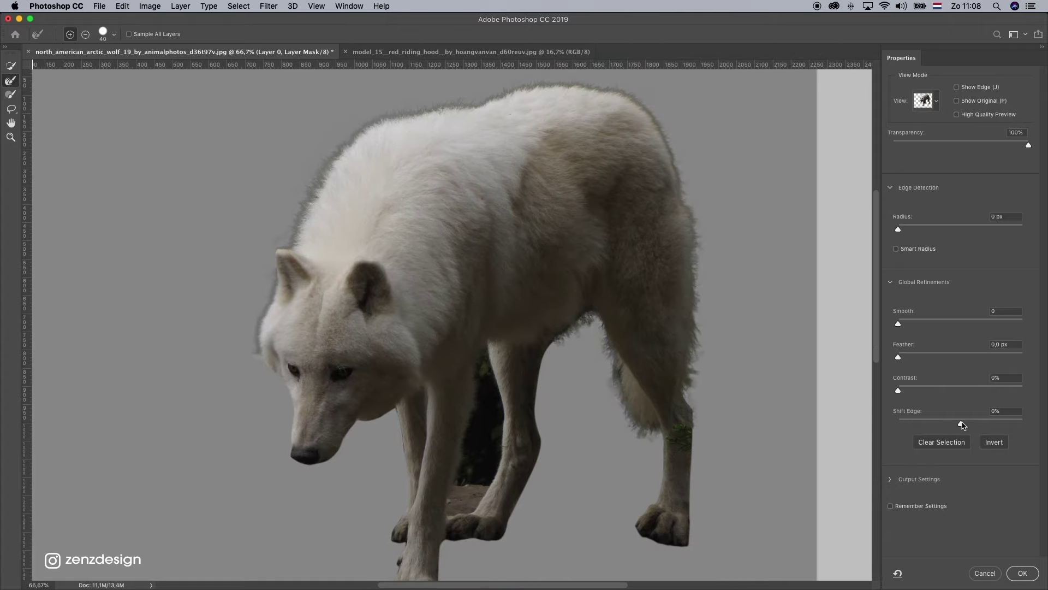
drag(953, 427, 953, 425)
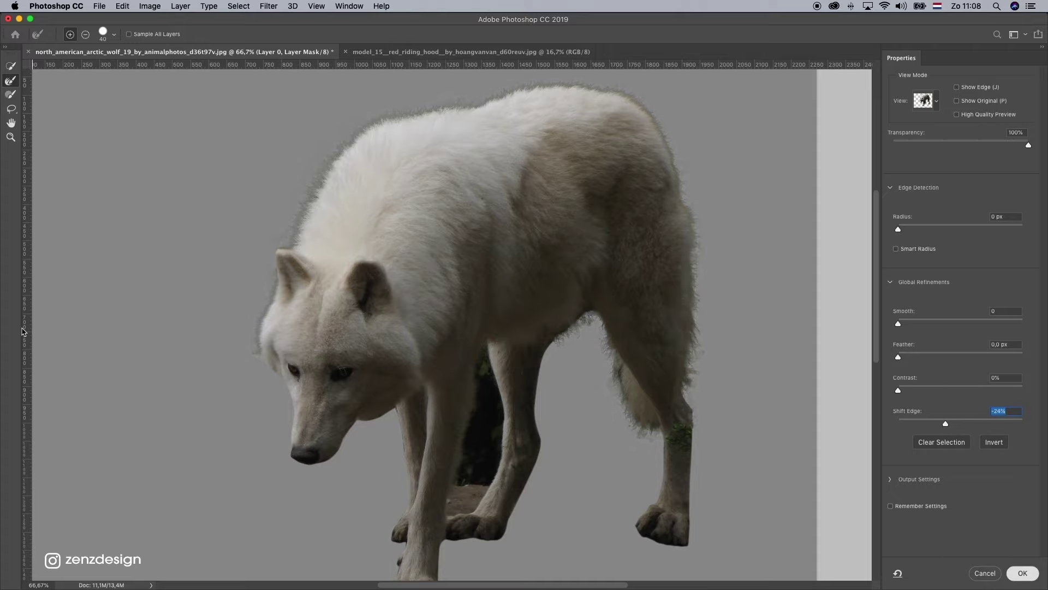
key(Return)
Outline the leftover background between the wolf's front legs with the Pen tool and hide that area on the layer mask.
click(11, 350)
click(498, 445)
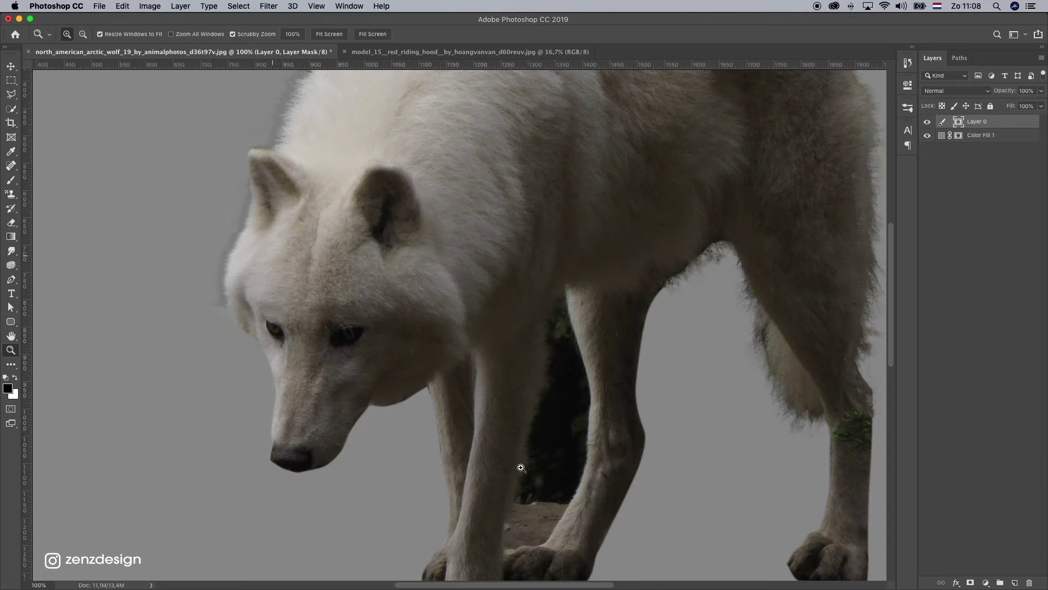
click(519, 468)
click(538, 365)
alt+click(537, 371)
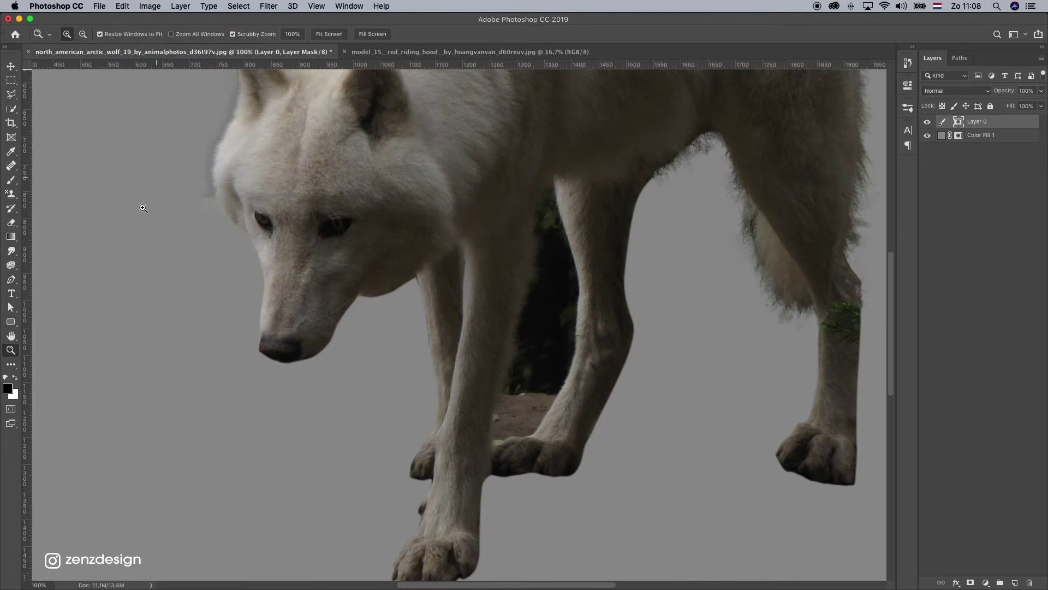
click(11, 279)
click(497, 445)
click(509, 437)
click(531, 434)
click(552, 405)
click(576, 347)
click(578, 298)
click(535, 234)
click(534, 264)
click(515, 321)
click(514, 351)
click(492, 412)
click(497, 445)
key(super+Return)
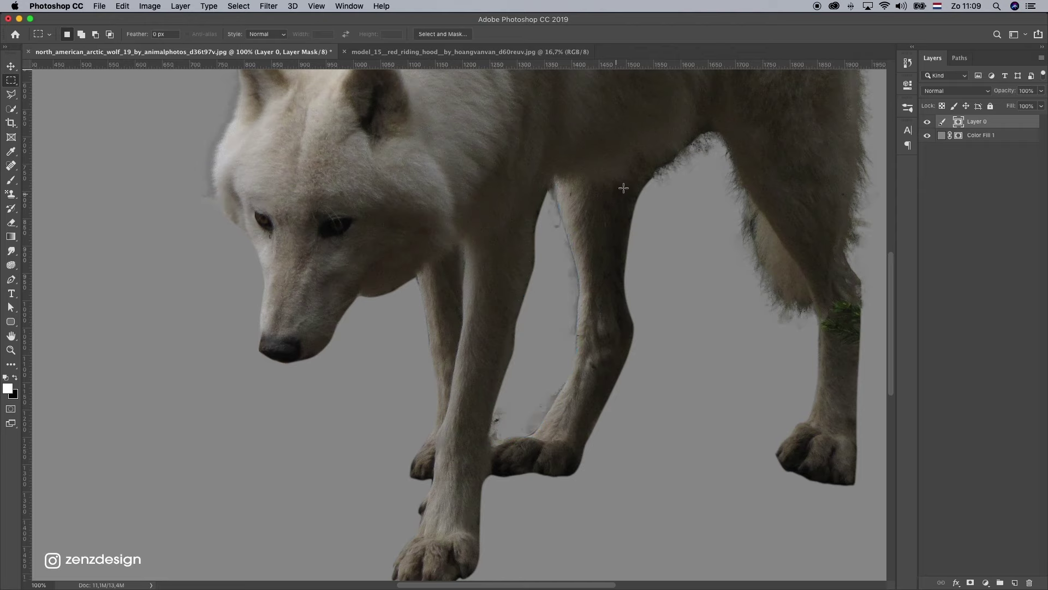
Add a new empty layer above the wolf and clip it to the wolf layer.
drag(569, 151, 536, 367)
drag(546, 245, 540, 330)
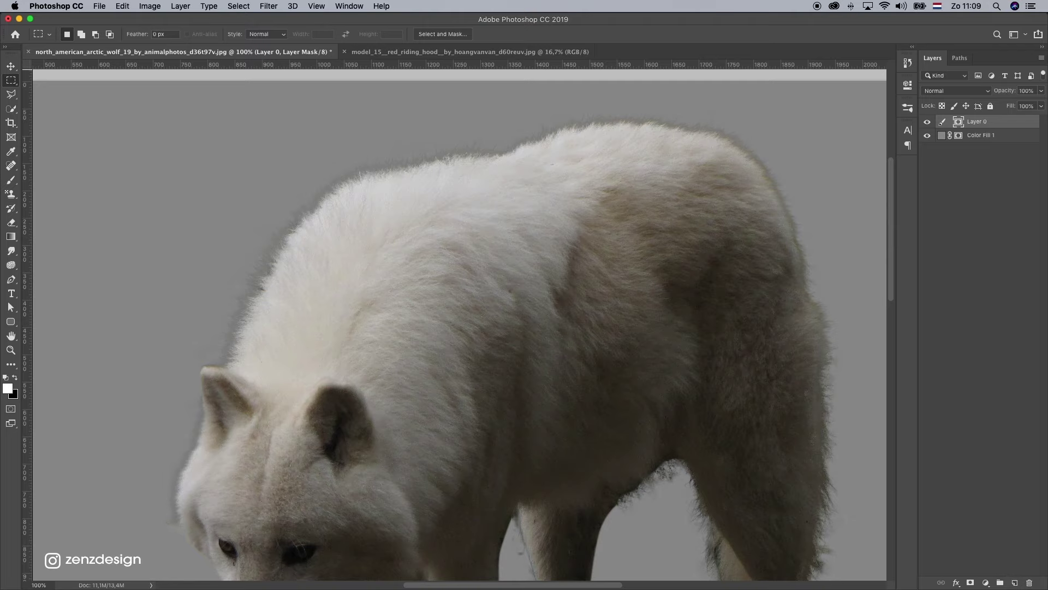
click(1015, 583)
right_click(965, 133)
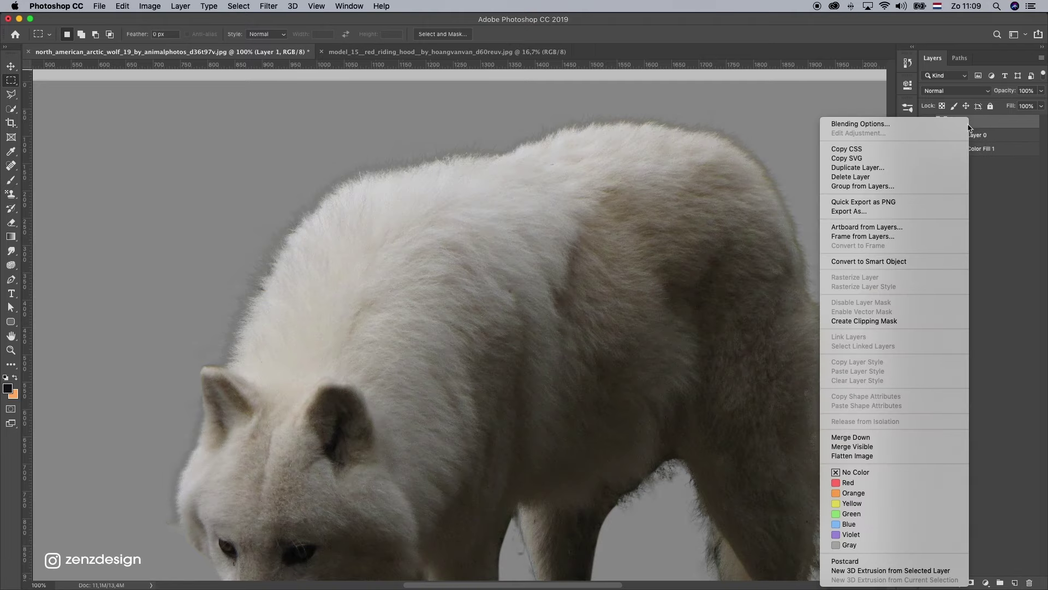
click(886, 321)
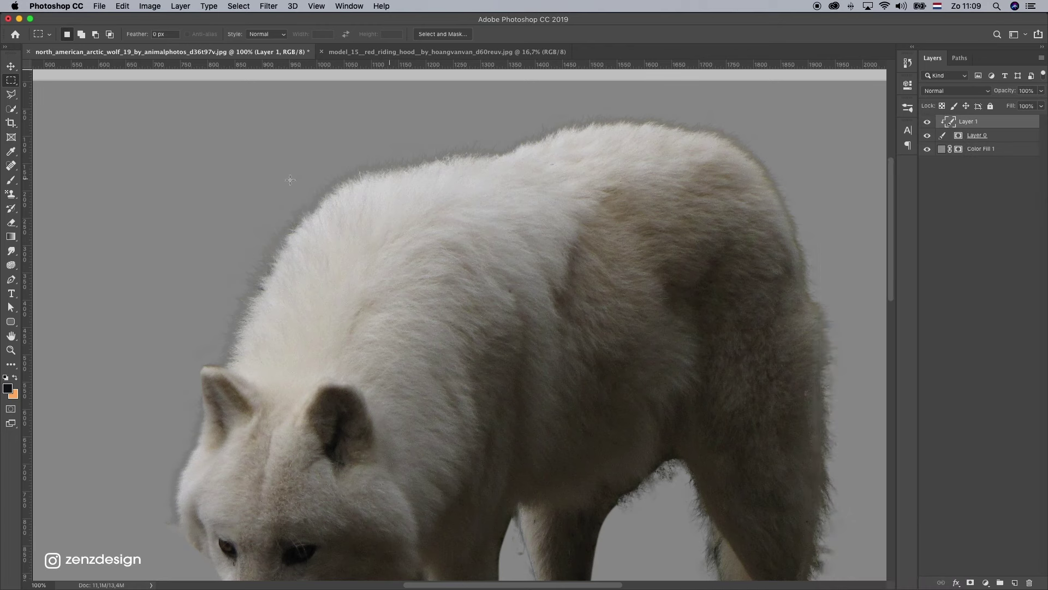
Set up a Soft Round brush with 77% opacity and 64% flow.
click(12, 181)
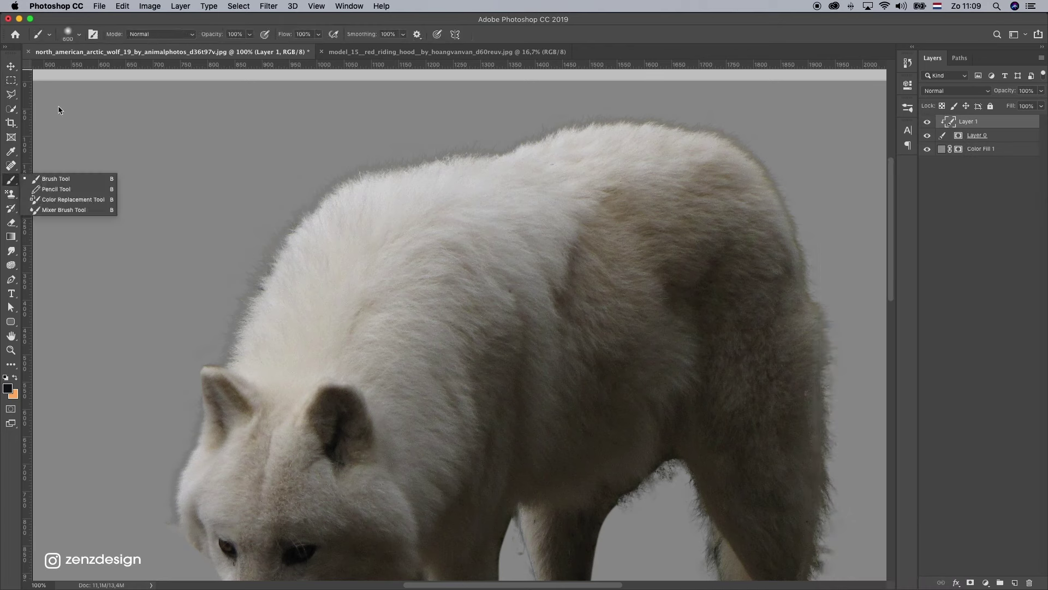
click(68, 35)
click(80, 157)
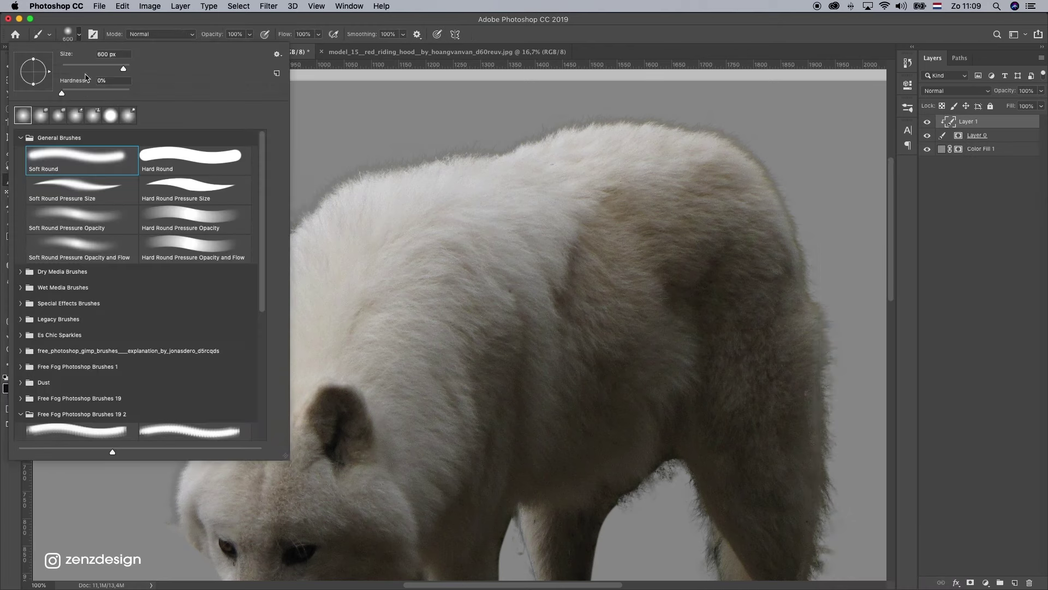
click(249, 36)
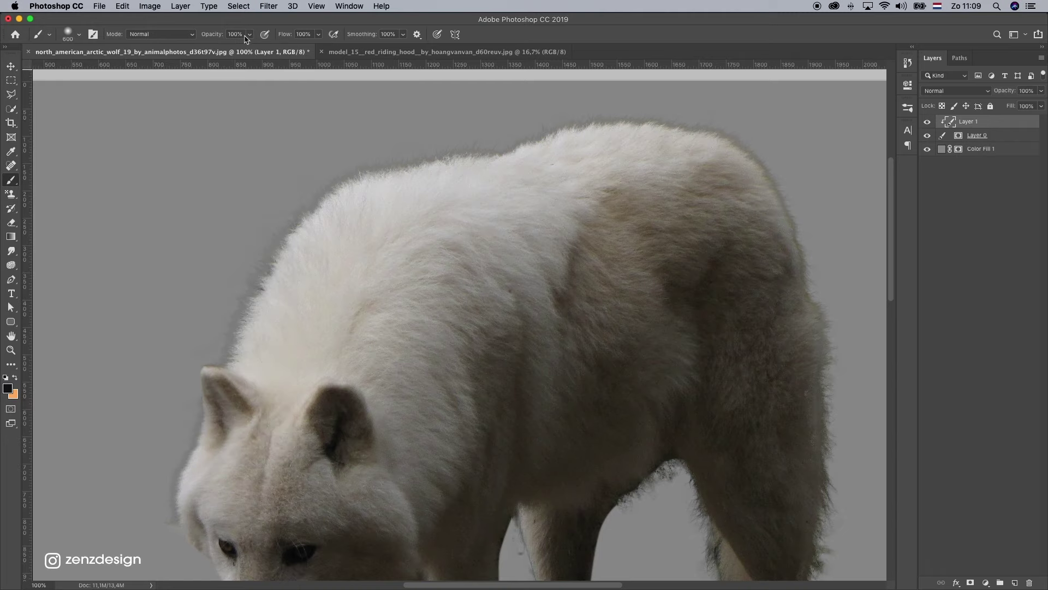
click(249, 35)
click(317, 35)
click(318, 35)
click(332, 11)
Sample the light fur at the wolf's neck as the foreground color and shift it to a slightly brighter near-white.
click(6, 388)
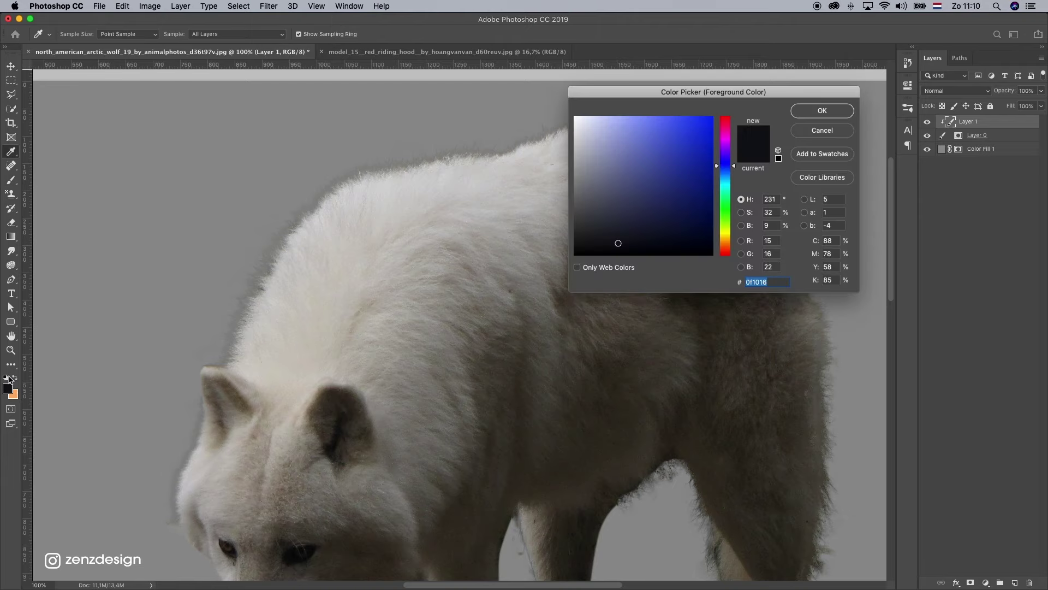
click(309, 225)
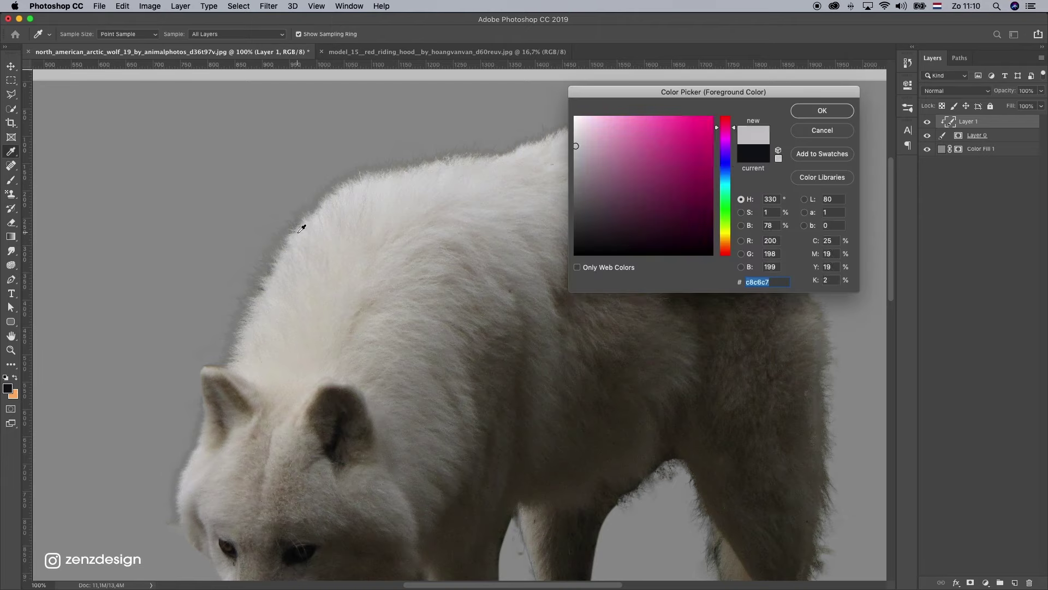
drag(301, 228, 295, 241)
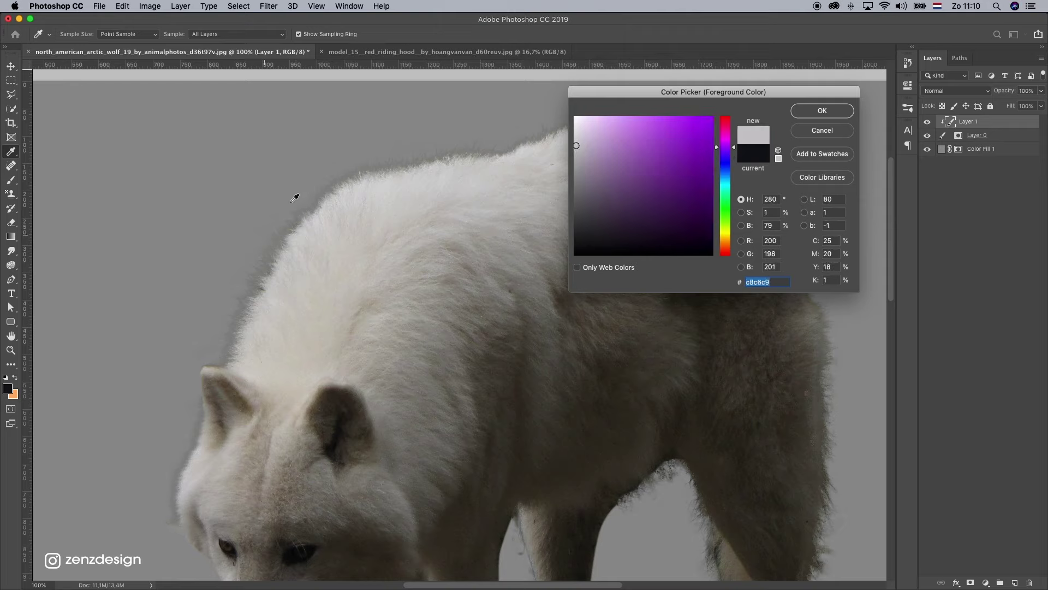
click(304, 241)
click(315, 236)
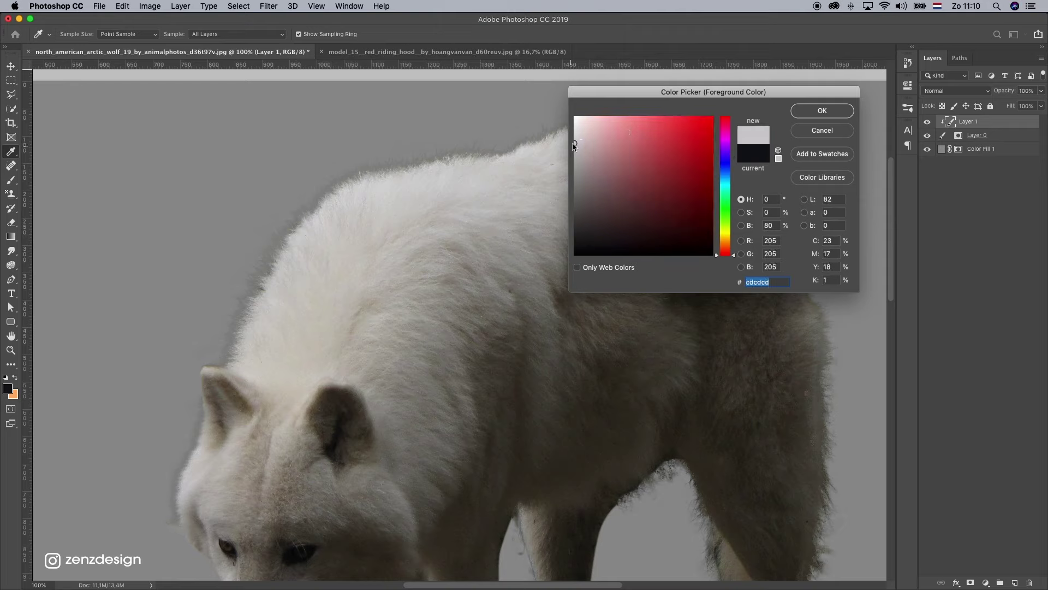
drag(578, 140, 566, 131)
click(823, 110)
Reduce the brush to 80 px and paint the light color over the dark fringe along the wolf's neck and back.
key(b)
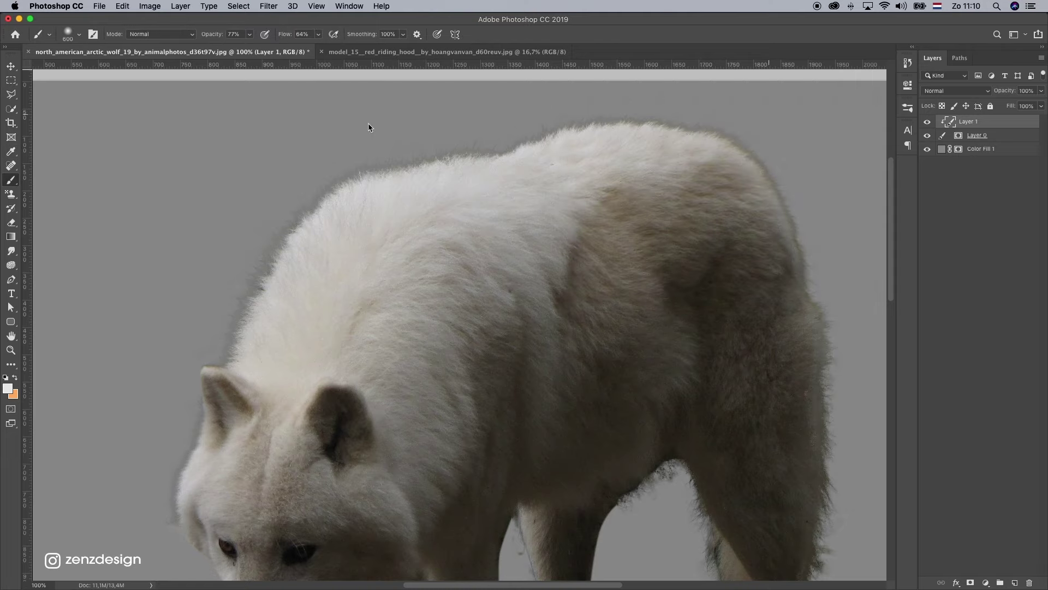
key(bracketleft)
key(bracketleft)
key(bracketleft)
key(bracketleft)
key(bracketleft)
key(bracketleft)
key(bracketleft)
key(bracketleft)
key(bracketleft)
key(bracketleft)
key(bracketleft)
drag(245, 268, 219, 363)
drag(477, 147, 616, 131)
Paint the near-white color over the dark fringe along the wolf's neck down to the ear.
scroll(786, 125, down, 3)
scroll(786, 125, left, 1)
drag(253, 374, 258, 265)
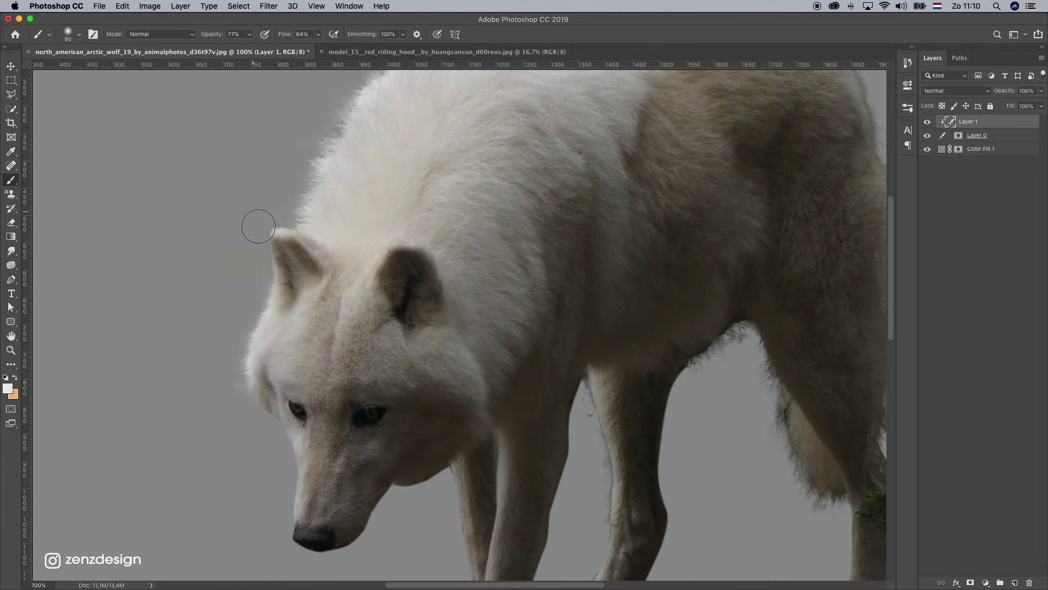
Set the foreground color to the grey-beige a49e96 sampled from the fur on the wolf's rump.
scroll(259, 226, up, 4)
scroll(259, 226, right, 5)
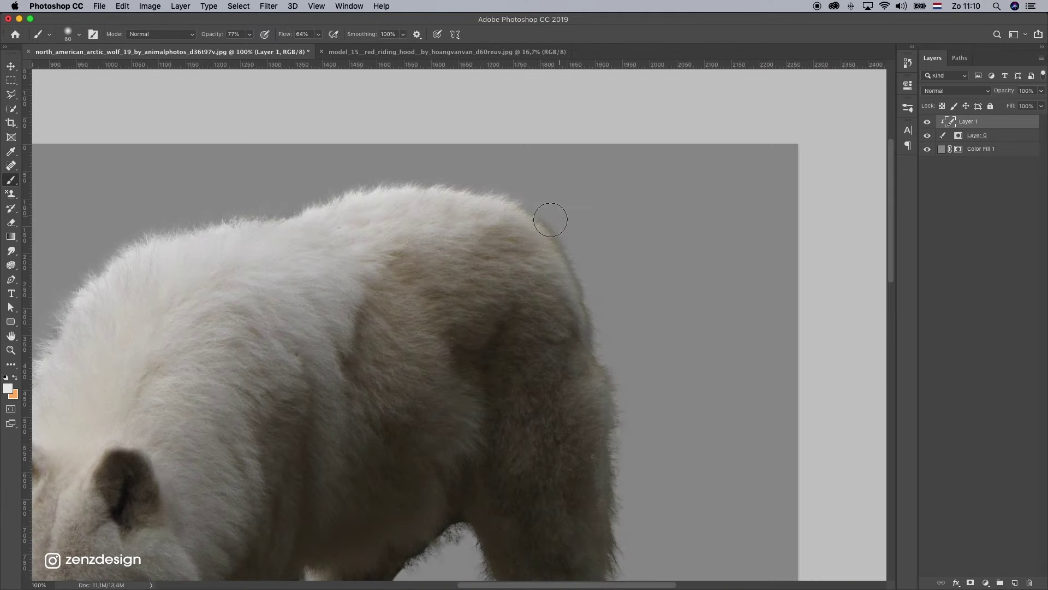
click(9, 387)
click(521, 223)
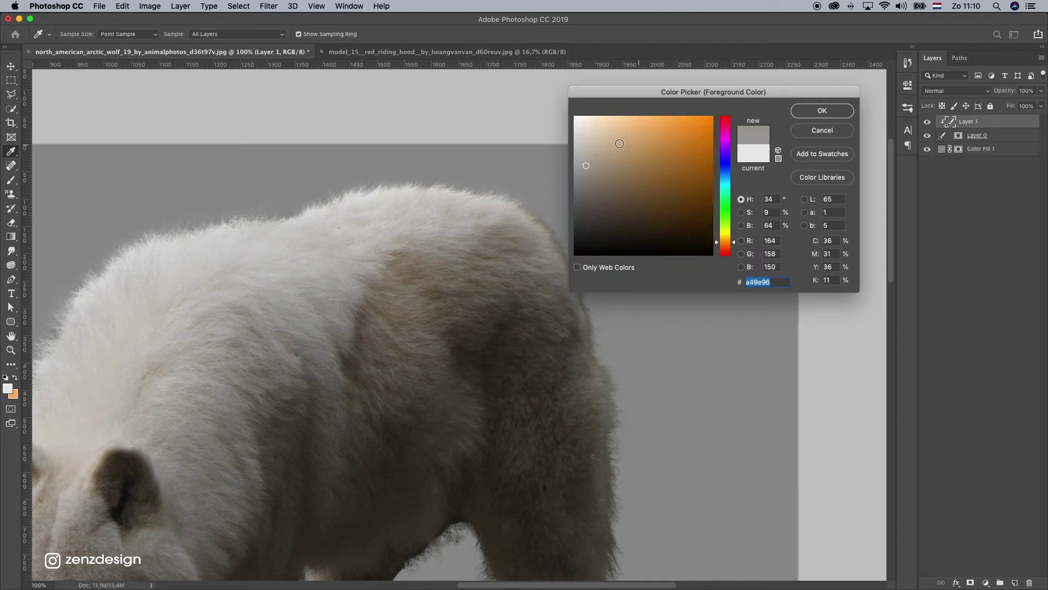
key(Return)
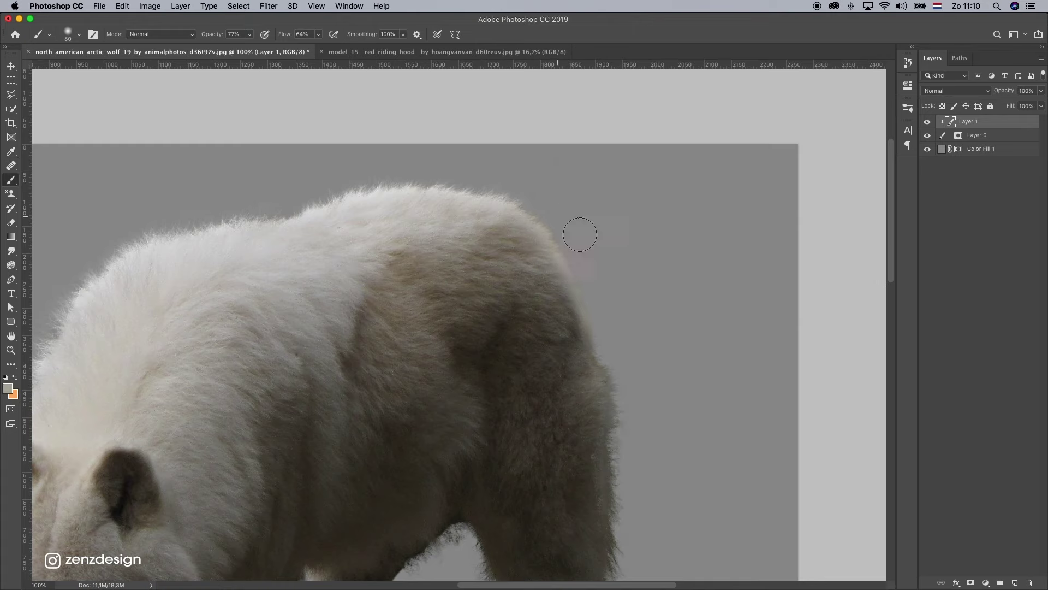
Undo the last stroke and repaint the fringe along the wolf's rump and hind leg with sampled fur colors.
key(super+z)
drag(629, 430, 595, 337)
drag(591, 453, 577, 267)
alt+click(428, 278)
drag(450, 169, 468, 241)
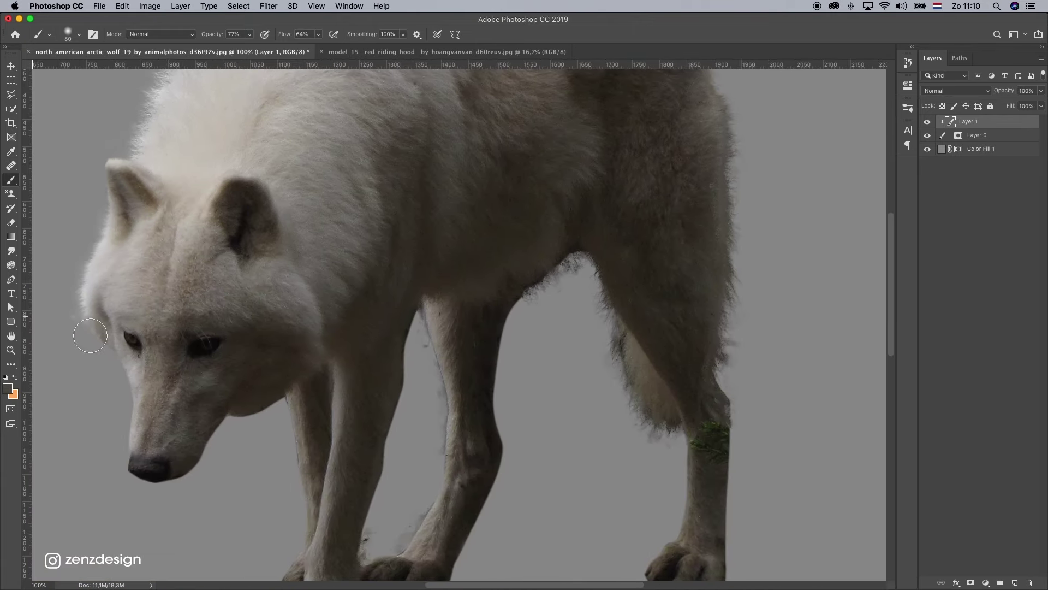
Target the wolf layer's mask with black as the foreground color and set the brush hardness to 54%.
click(11, 349)
click(570, 294)
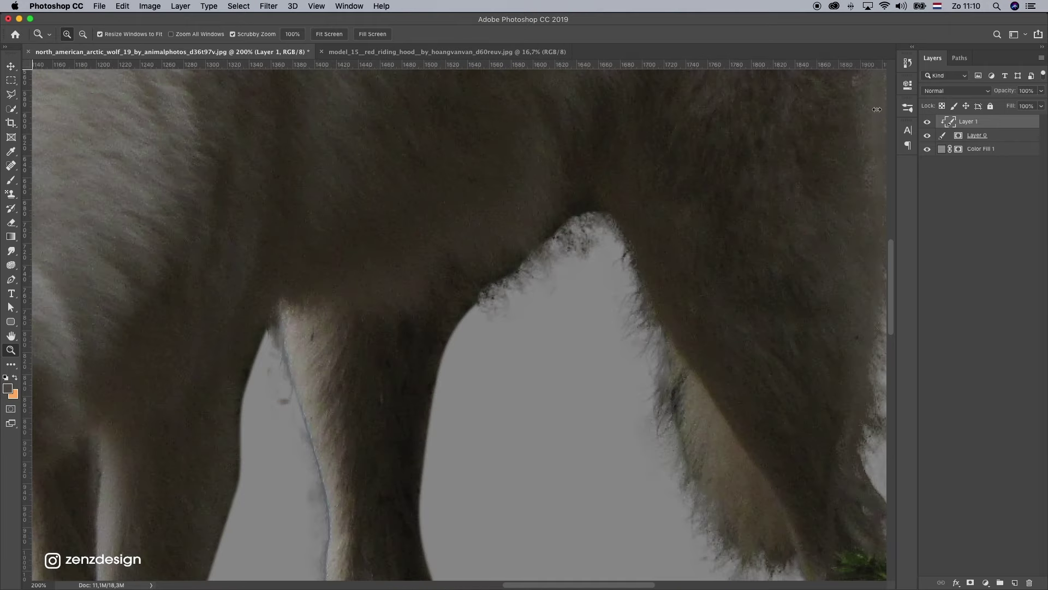
click(957, 135)
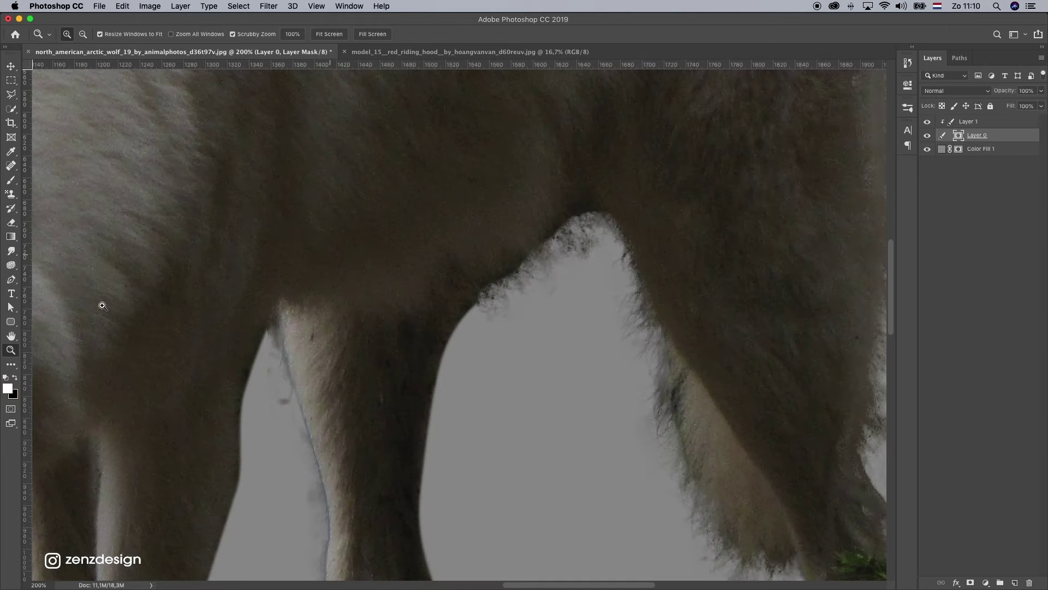
key(d)
key(b)
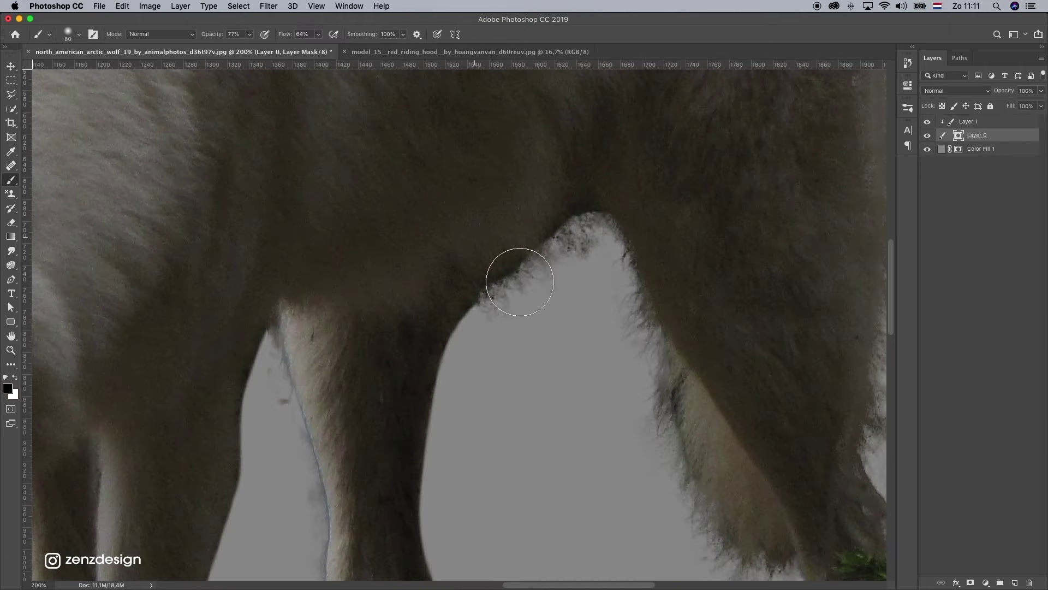
click(76, 33)
drag(90, 90, 102, 90)
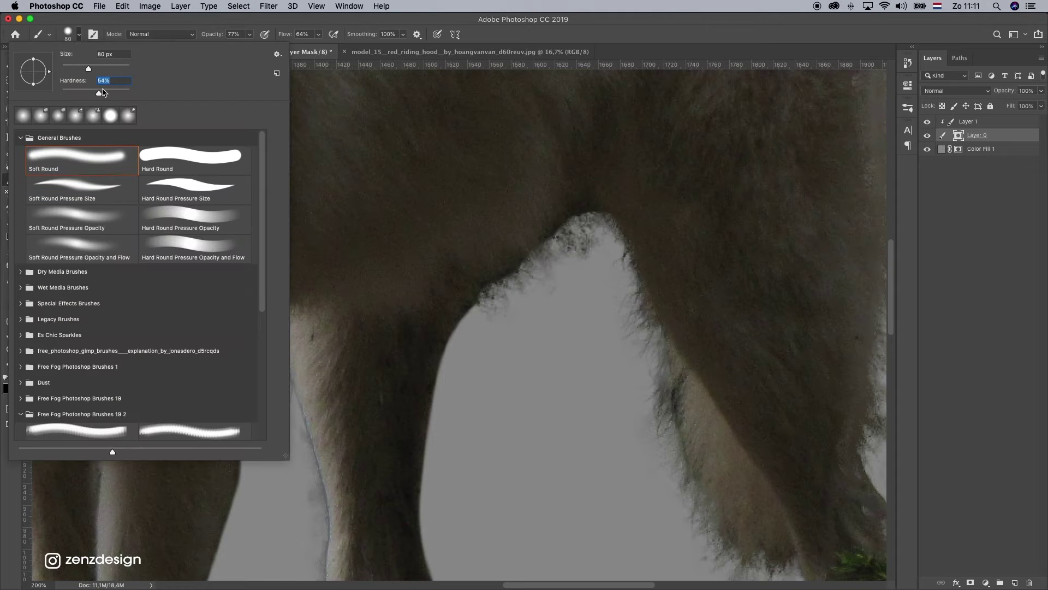
key(Return)
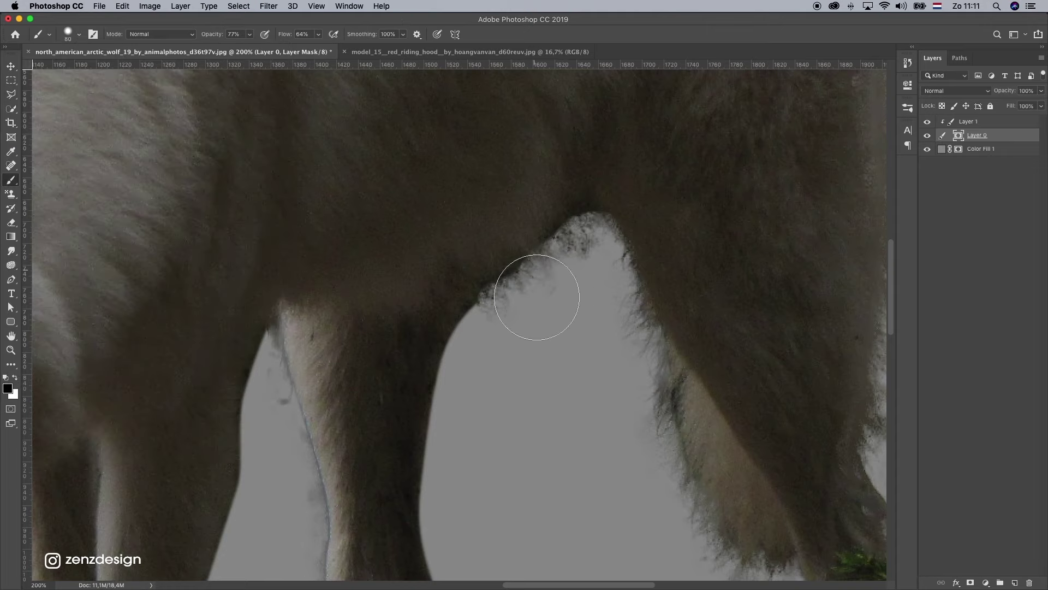
Shrink the brush and mask out the leftover background specks under the wolf's belly and beside its front leg.
key(bracketleft)
key(bracketleft)
key(bracketleft)
key(bracketleft)
key(bracketleft)
mouse_move(496, 305)
mouse_down()
mouse_move(560, 257)
mouse_move(551, 251)
mouse_move(513, 272)
mouse_up()
key(bracketleft)
drag(270, 323, 273, 371)
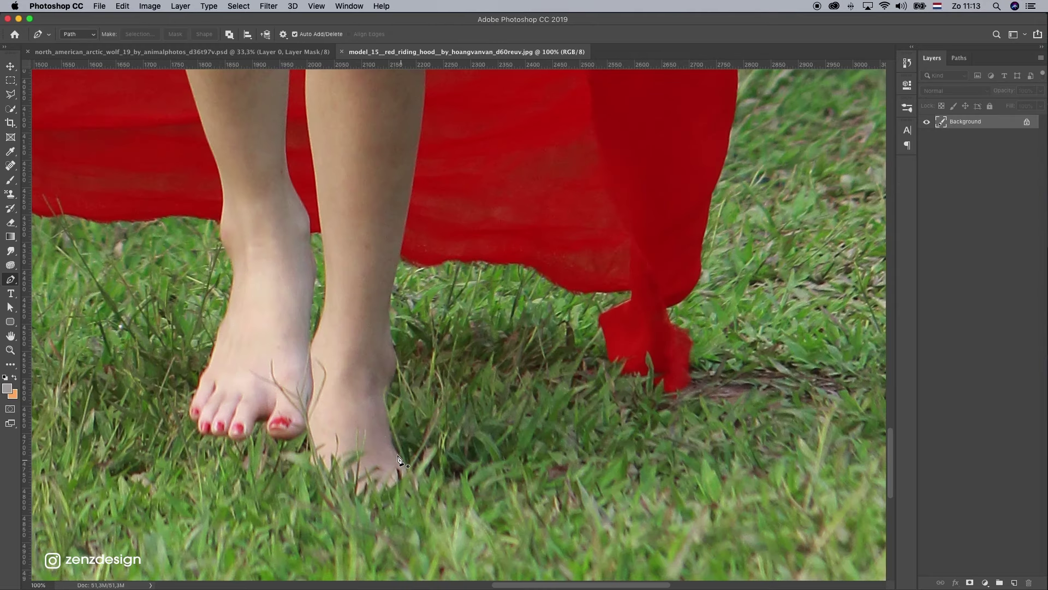
Add a pen path point at the edge of the model's front foot in the red riding hood photo.
click(398, 456)
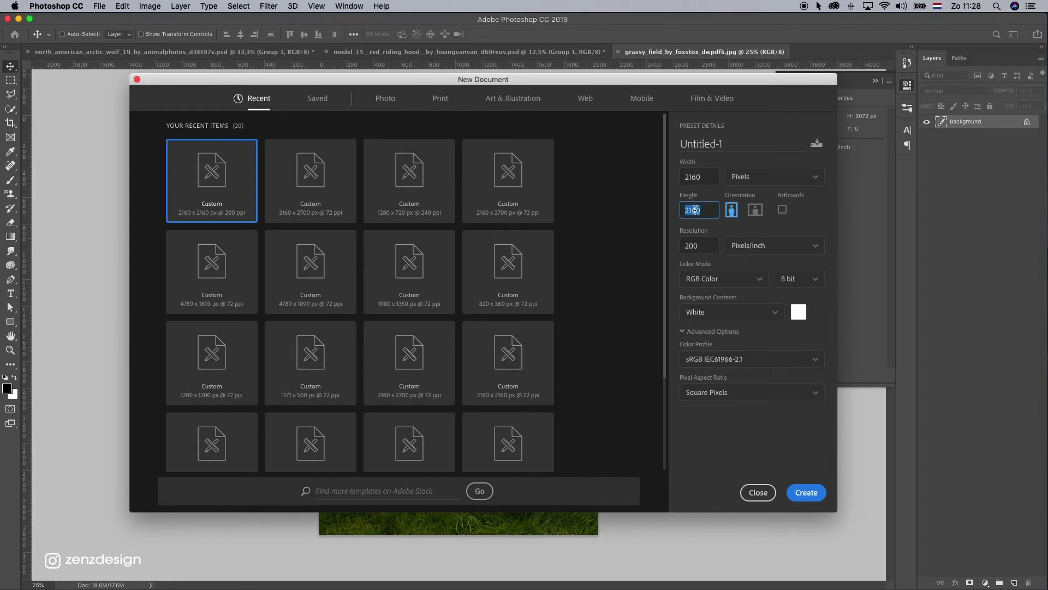
Create a new 2160 x 2700 px document at 200 pixels/inch with a white background.
text(2)
key(Return)
Copy the whole grassy field photo into the new document as a layer.
click(633, 52)
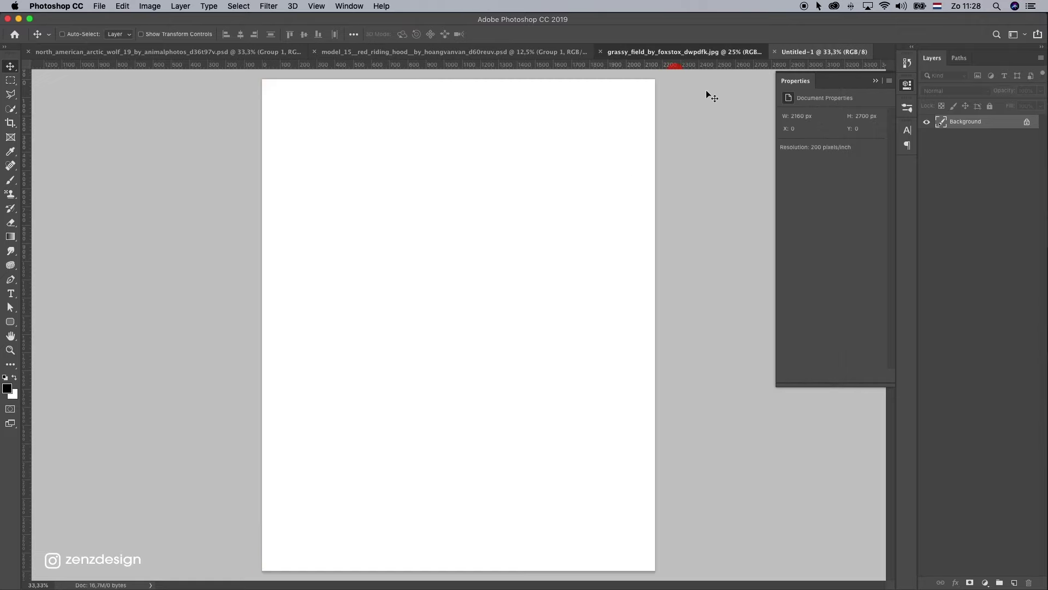
key(super+a)
key(super+c)
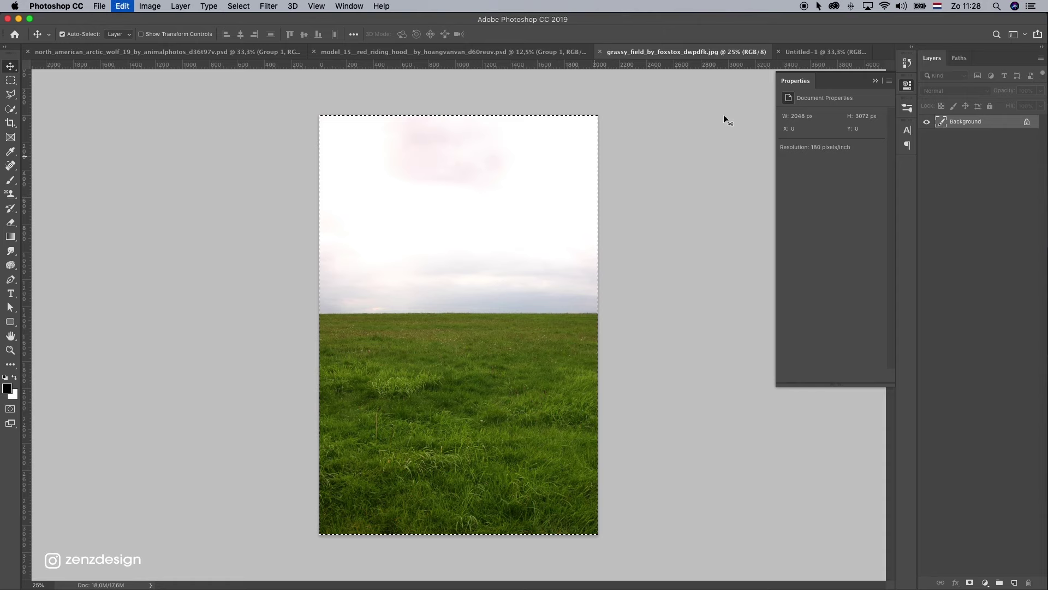
click(824, 52)
key(super+v)
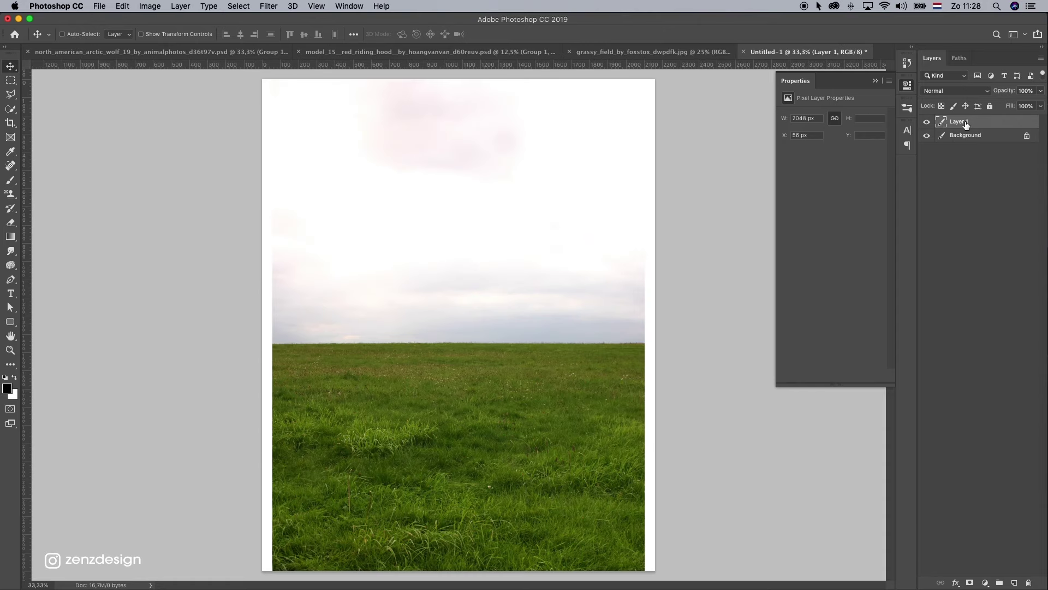
Convert the grass layer to a smart object and scale it to about 110.78% so it fills the canvas width.
right_click(965, 123)
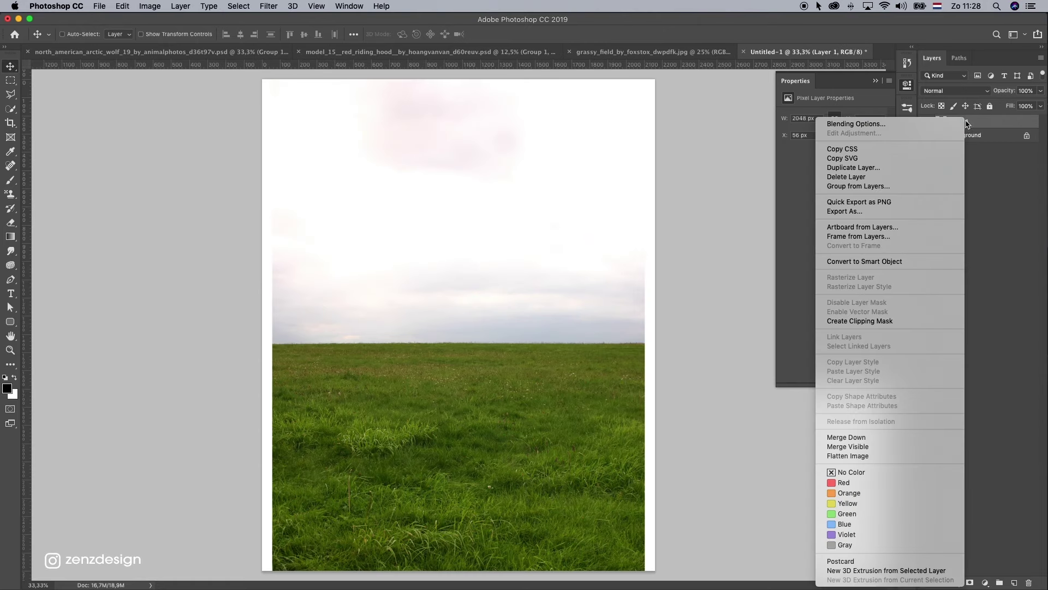
click(876, 262)
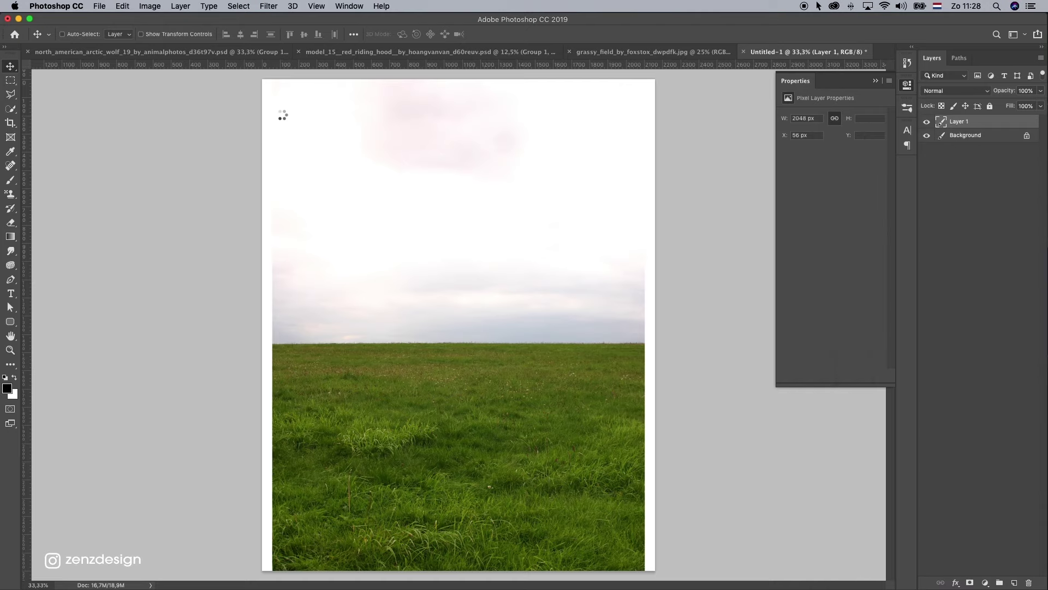
key(super+t)
mouse_move(272, 80)
mouse_down()
mouse_move(261, 67)
mouse_move(257, 80)
mouse_up()
drag(314, 524, 310, 448)
drag(263, 574, 252, 589)
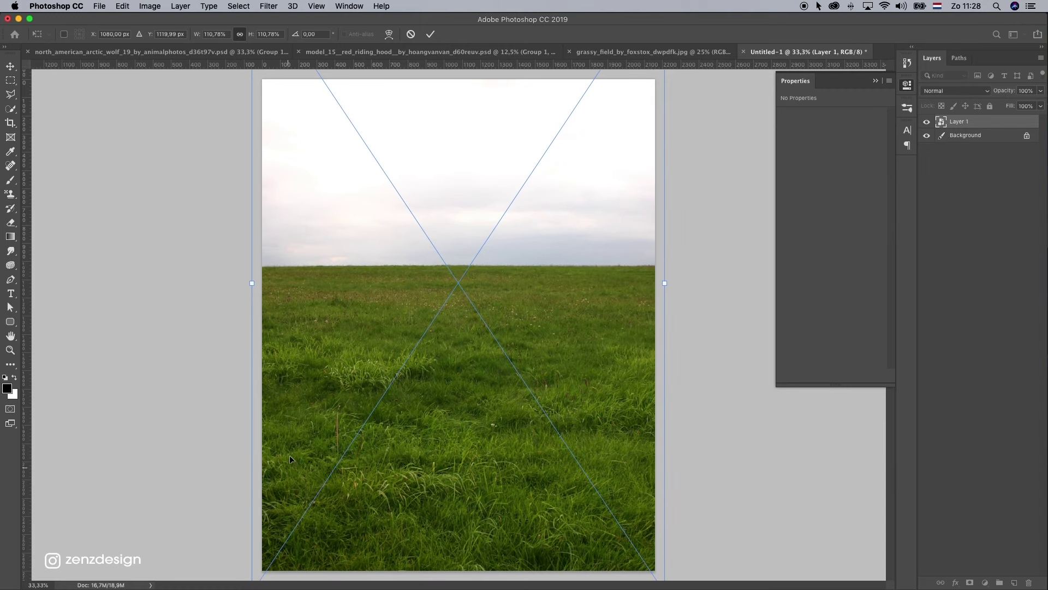
key(Return)
Squash the grass layer's height to about 77.34% and align its lower edge with the bottom of the canvas.
key(z)
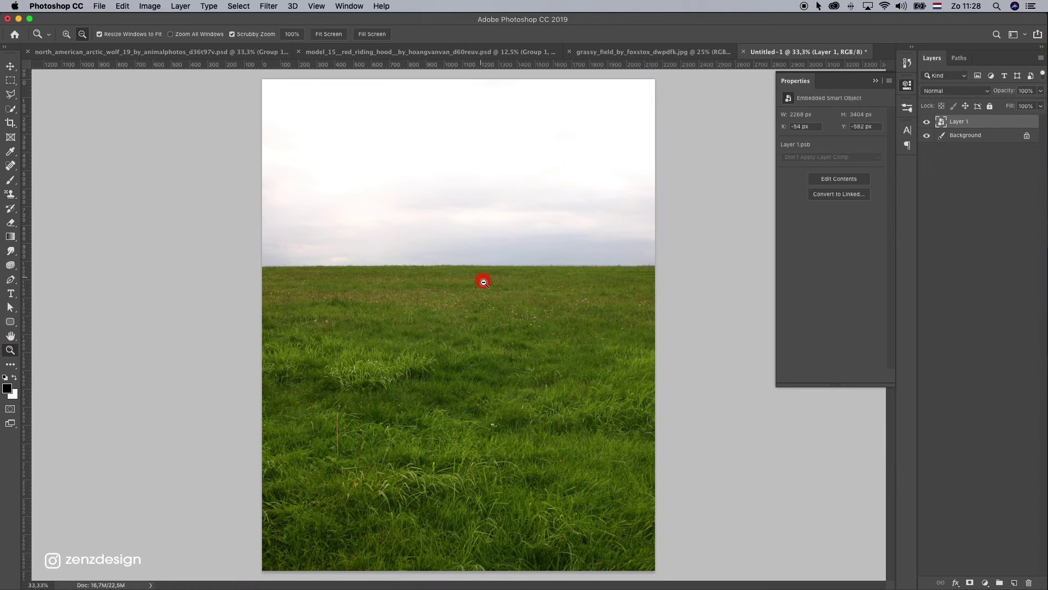
alt+click(484, 282)
key(super+t)
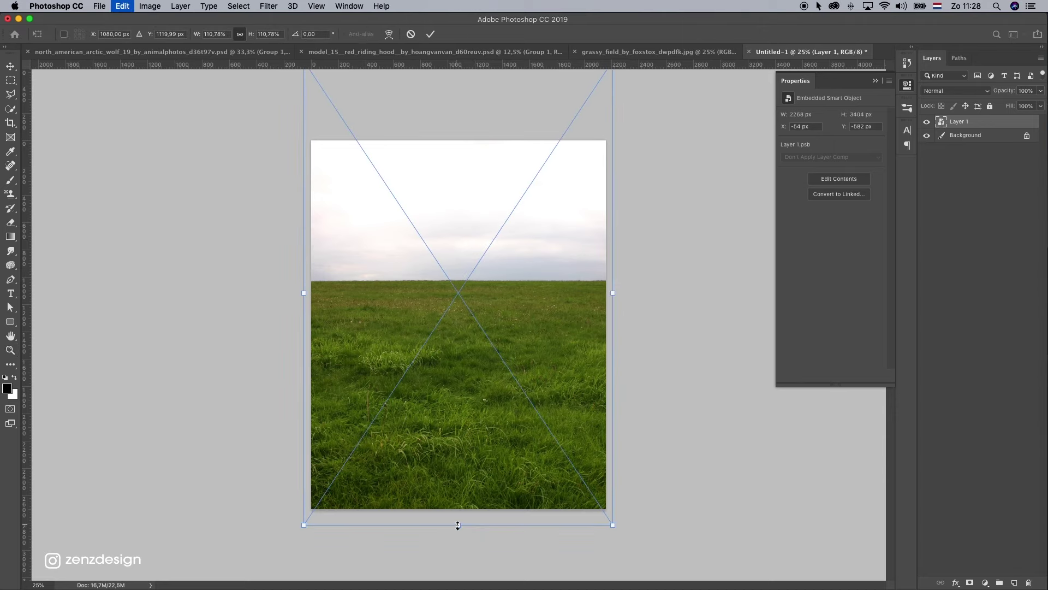
drag(457, 524, 457, 427)
drag(482, 291, 477, 367)
drag(458, 508, 459, 477)
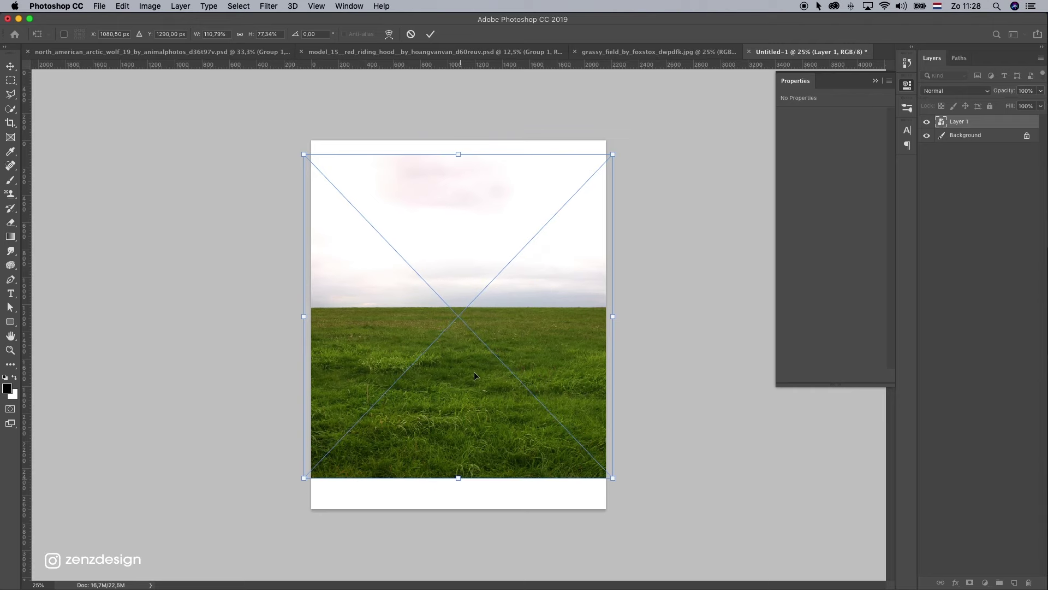
drag(473, 375, 477, 406)
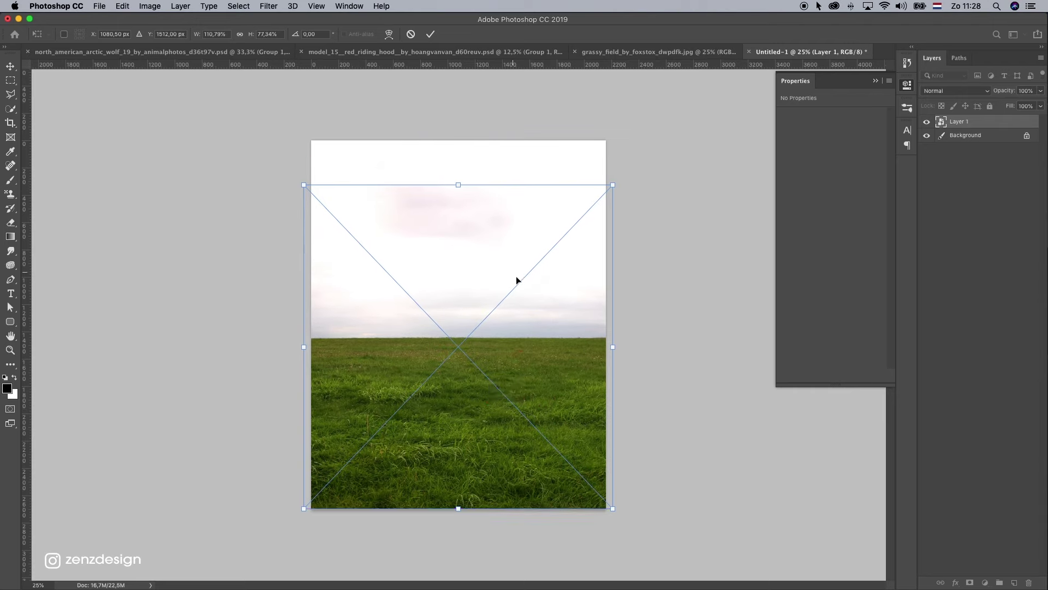
key(z)
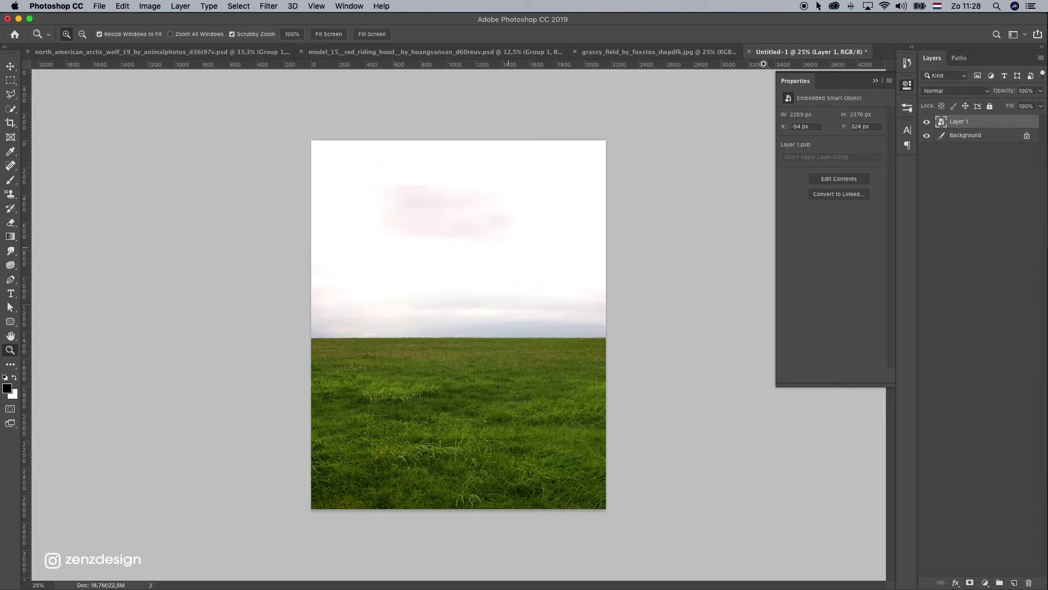
Add a layer mask to the grass layer and fade out the sky and horizon with a linear black-to-white gradient.
click(969, 583)
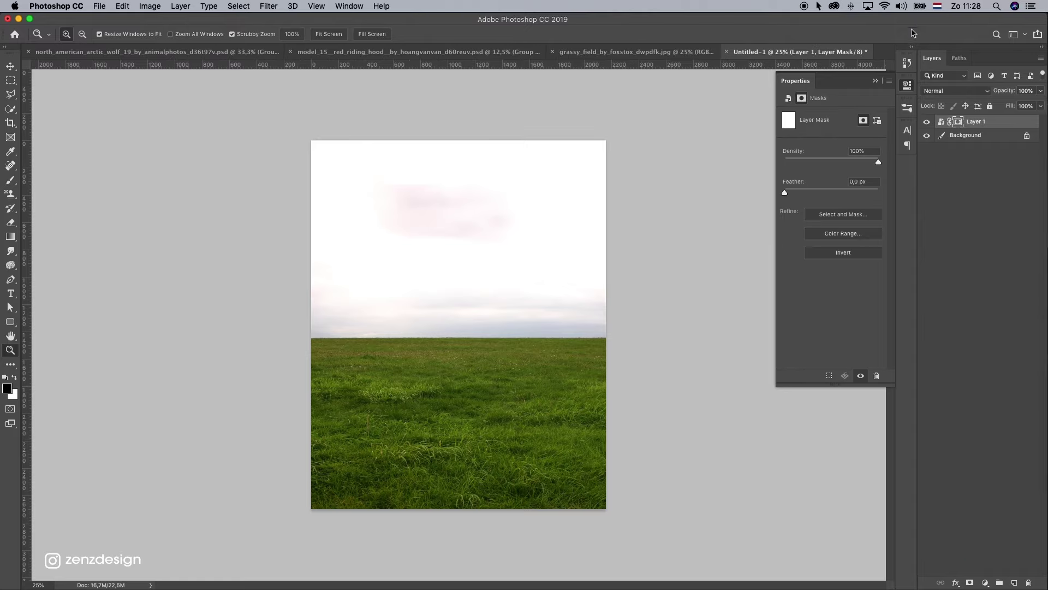
drag(11, 237, 54, 235)
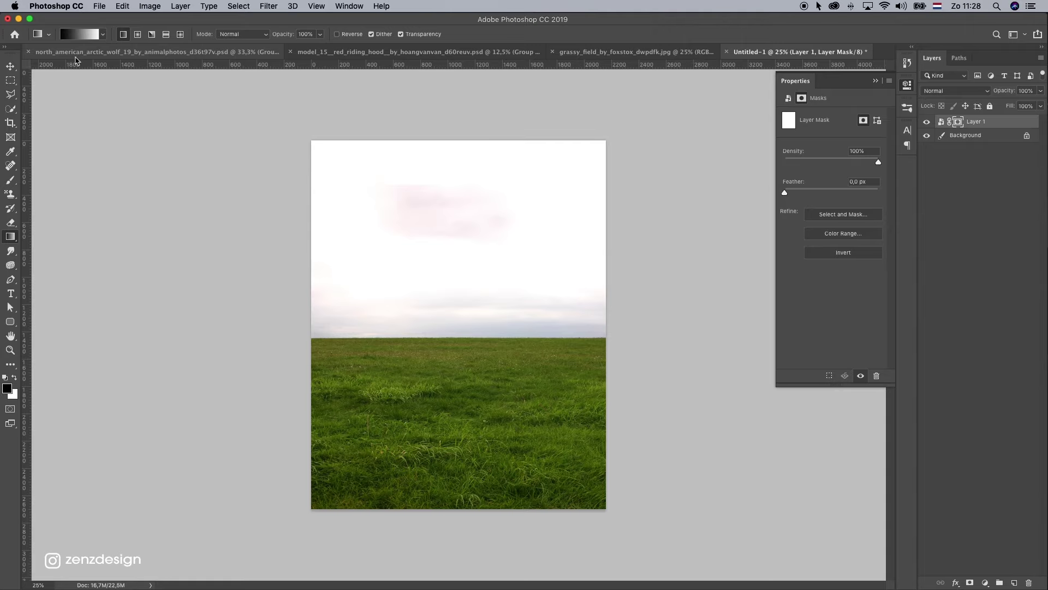
click(82, 35)
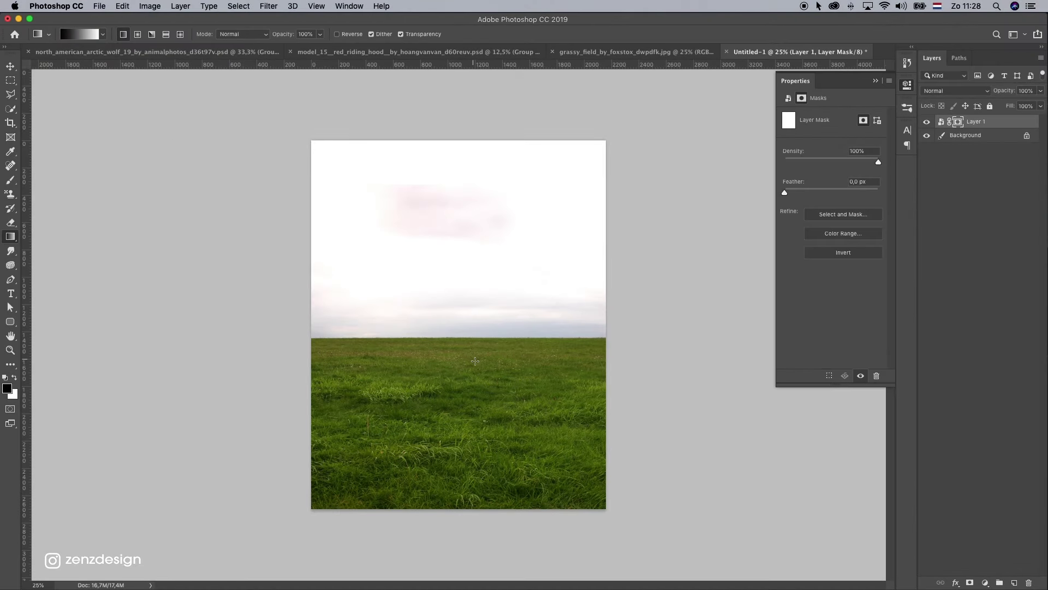
drag(474, 299, 475, 302)
key(super+z)
drag(478, 374, 481, 376)
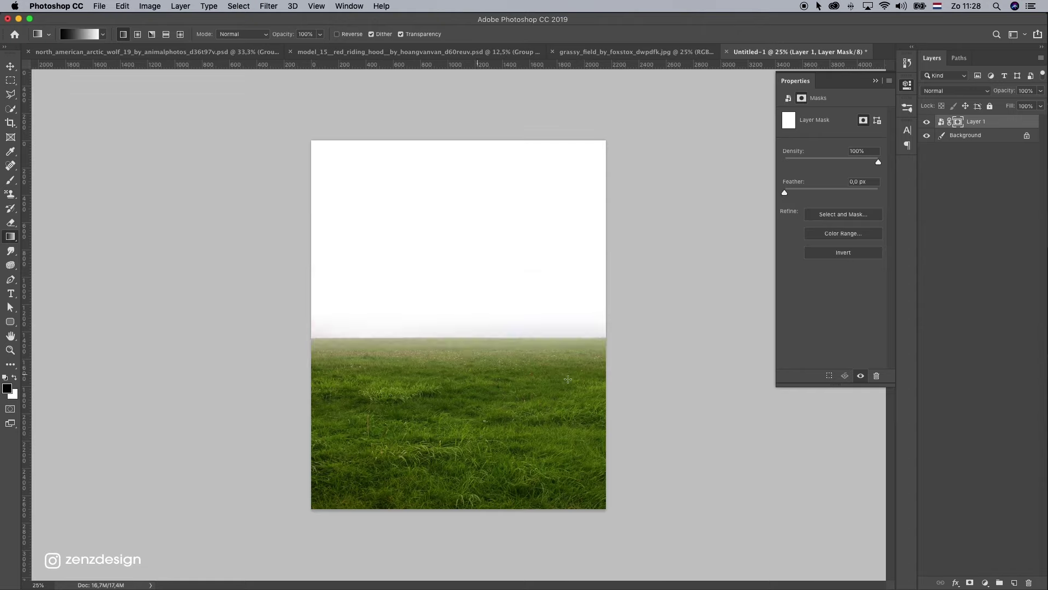
drag(483, 321, 488, 391)
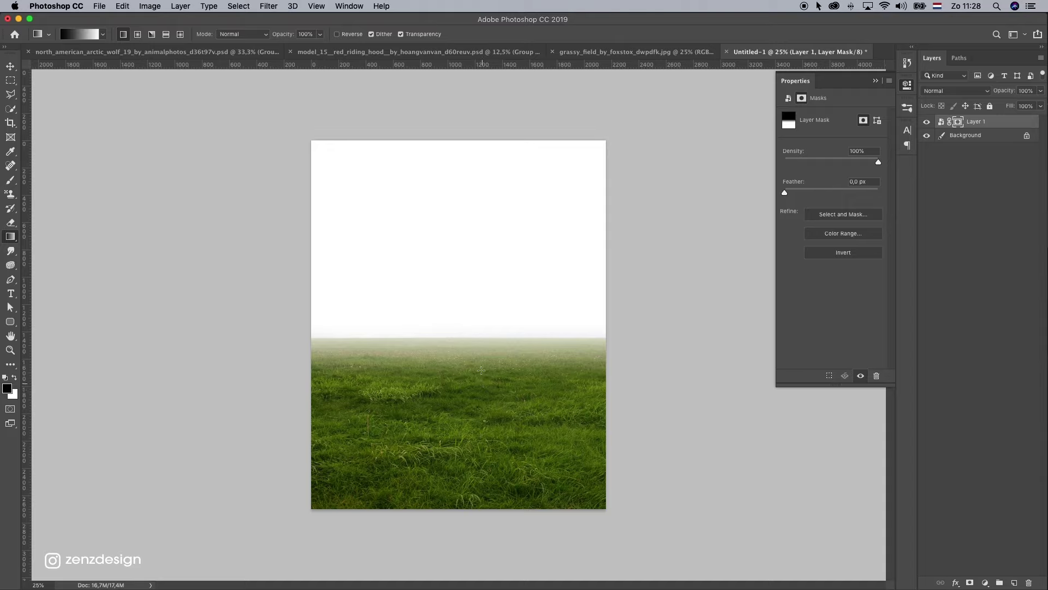
Bring the red riding hood girl's cutout into the new composition and scale it down to a small figure on the grass.
click(10, 66)
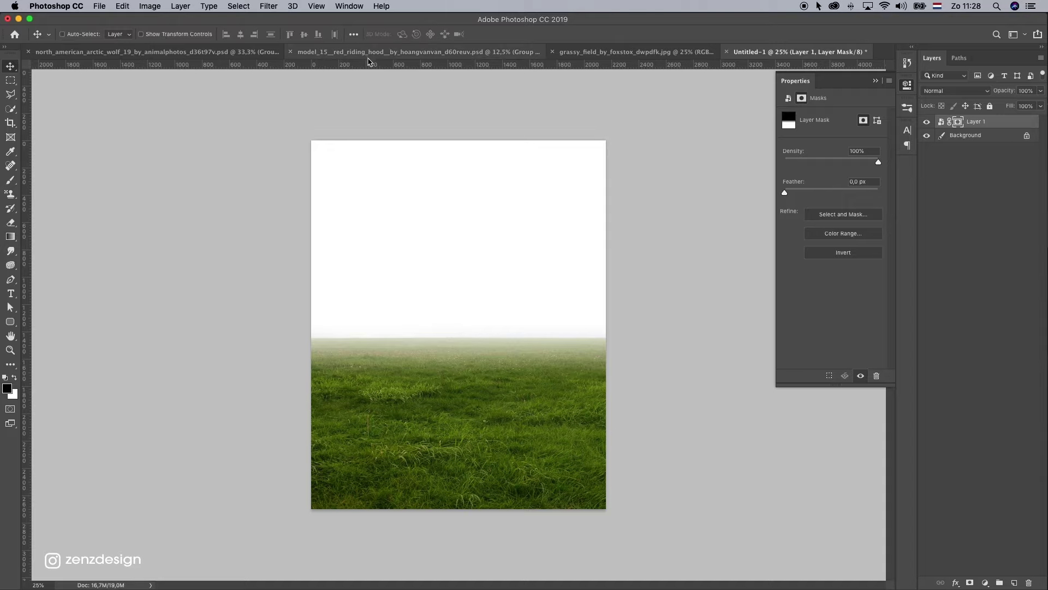
click(405, 52)
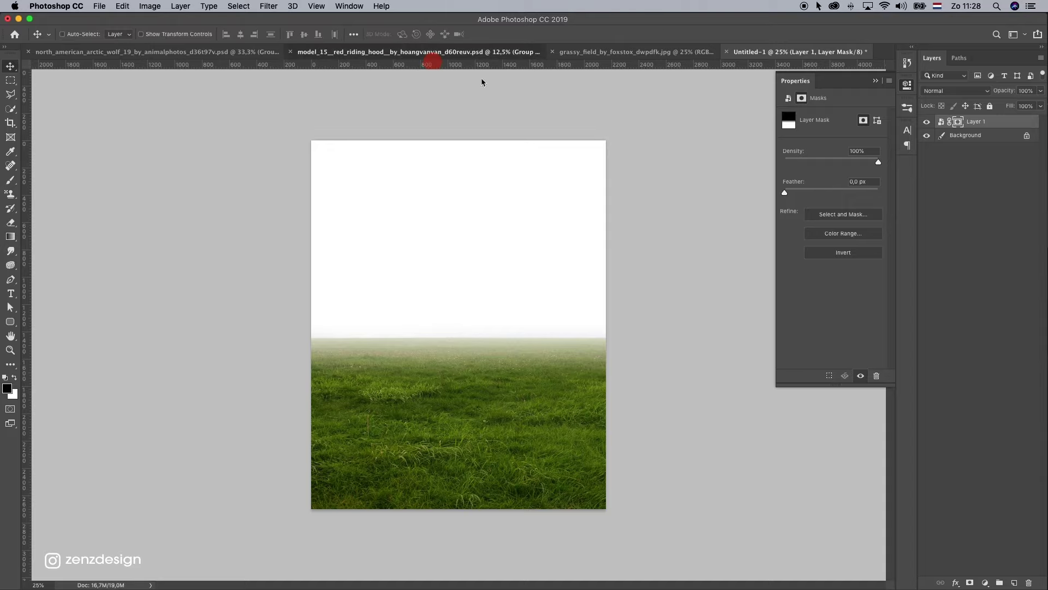
drag(468, 225, 741, 79)
drag(533, 323, 515, 238)
key(super+t)
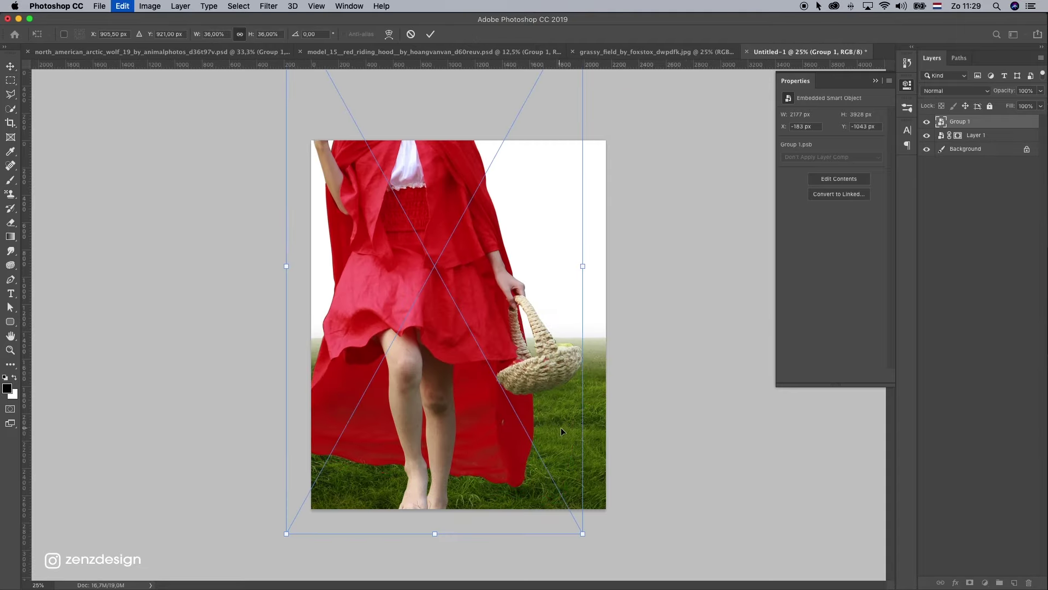
drag(583, 534, 429, 435)
key(Return)
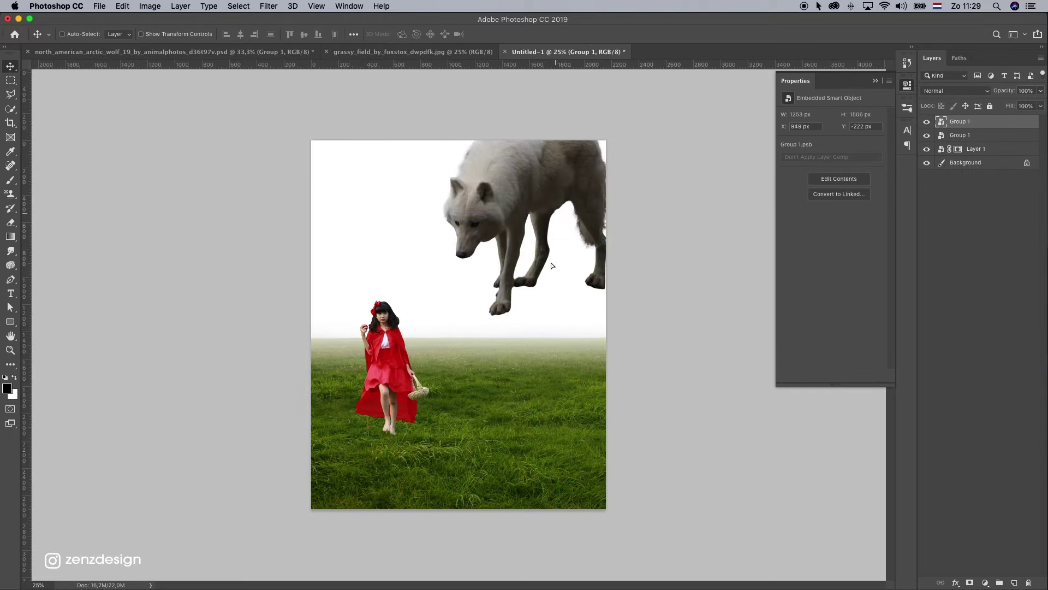
Enlarge the wolf cutout to about 1602 x 1925 px and move it down to stand on the grass behind the girl.
key(super+t)
drag(533, 222, 513, 273)
drag(606, 164, 609, 172)
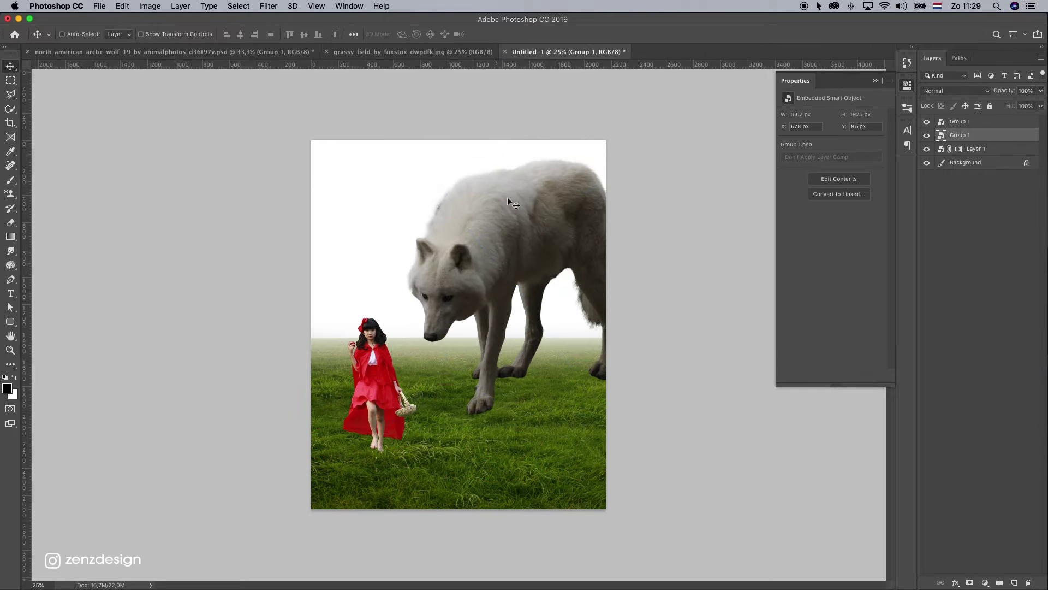
Scale the girl to about 447 x 807 px and place her just in front of the wolf's muzzle.
key(super+t)
drag(392, 346, 398, 351)
key(Return)
key(z)
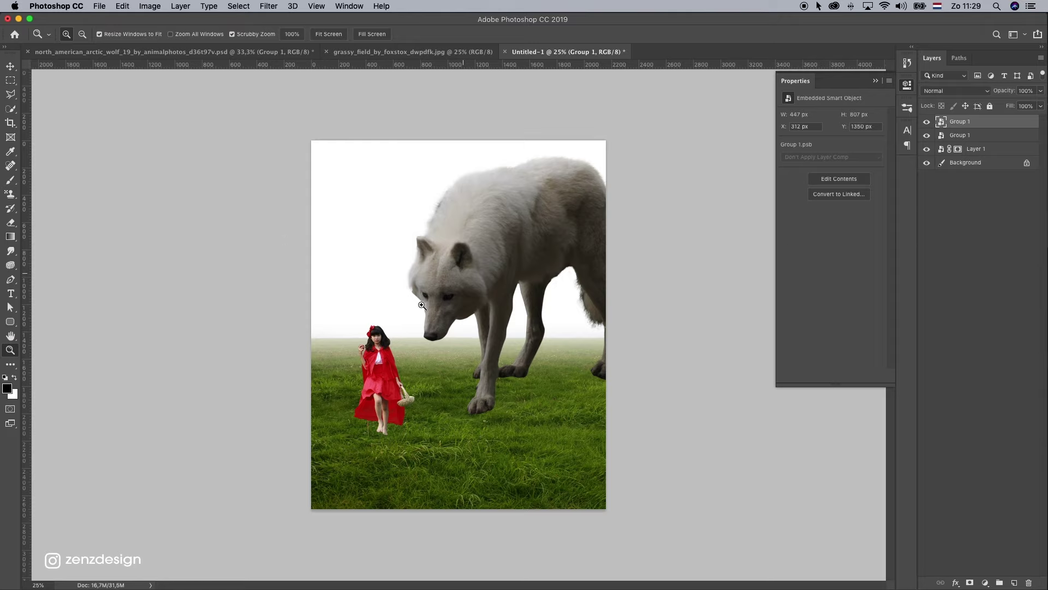
Add a new layer group above the girl and wolf layers.
click(1000, 583)
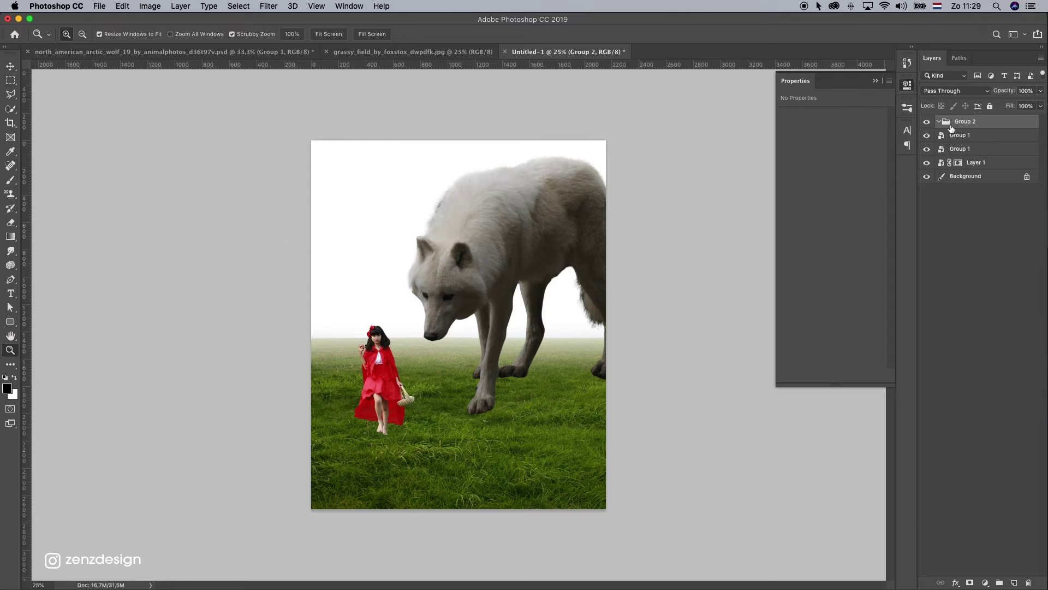
Sort the composite's cutouts into separate layer groups named Wolf, Girl and Grass.
double_click(970, 122)
text(Wolf)
key(Return)
drag(961, 149, 959, 117)
double_click(962, 176)
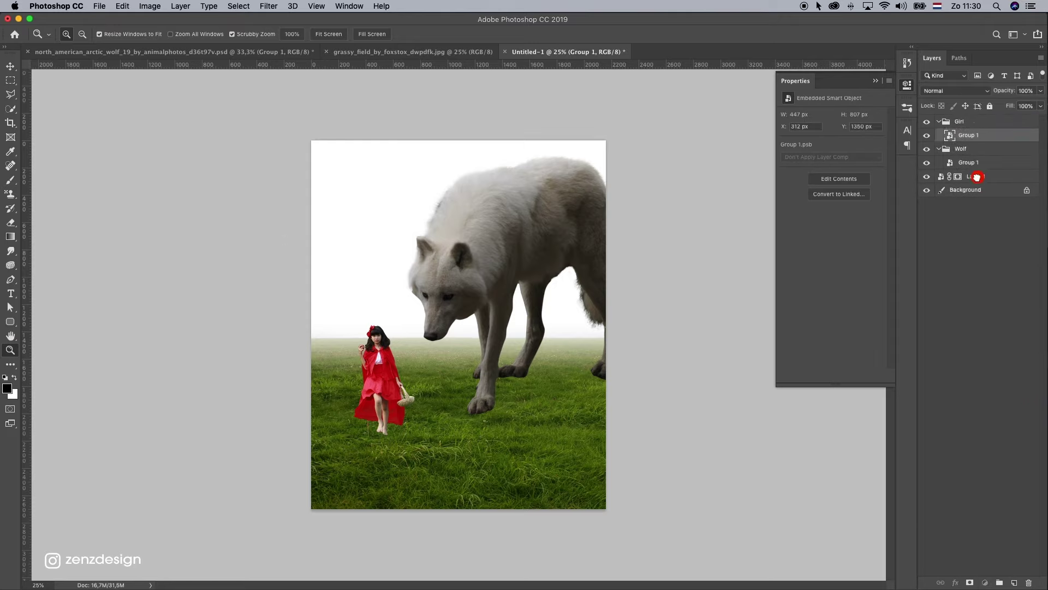
text(Grass)
click(983, 190)
Add a layer mask to the girl's cutout inside the Girl group.
click(400, 443)
click(400, 444)
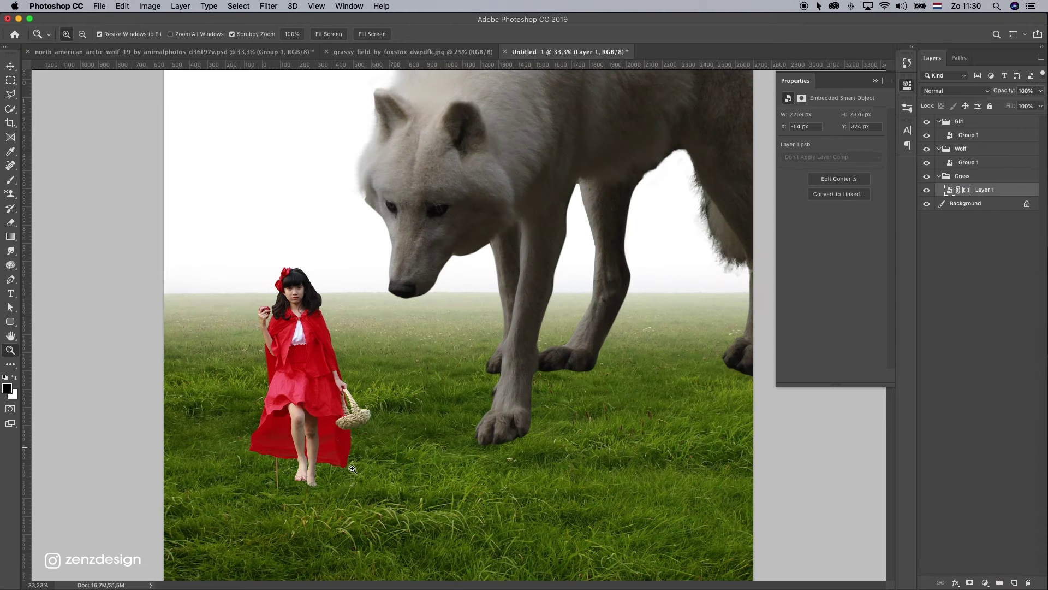
click(344, 466)
click(278, 468)
drag(370, 389, 432, 280)
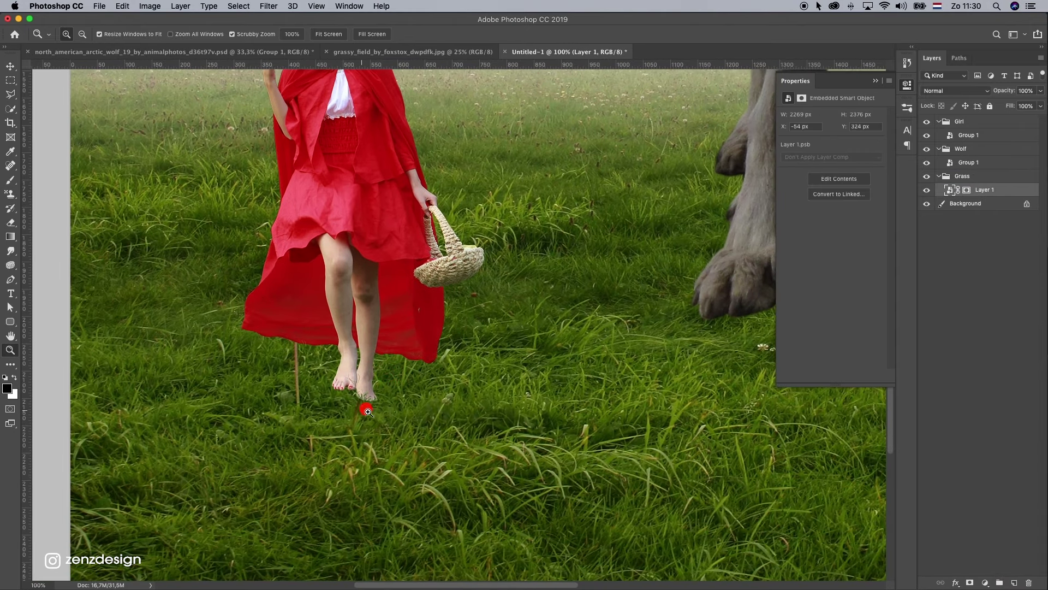
click(367, 401)
click(961, 148)
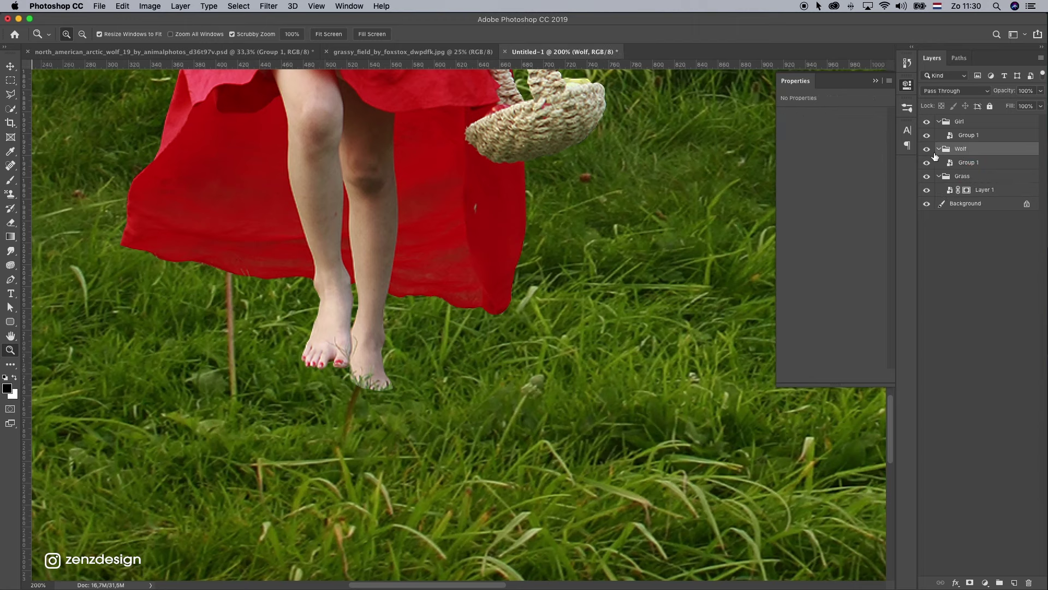
click(969, 136)
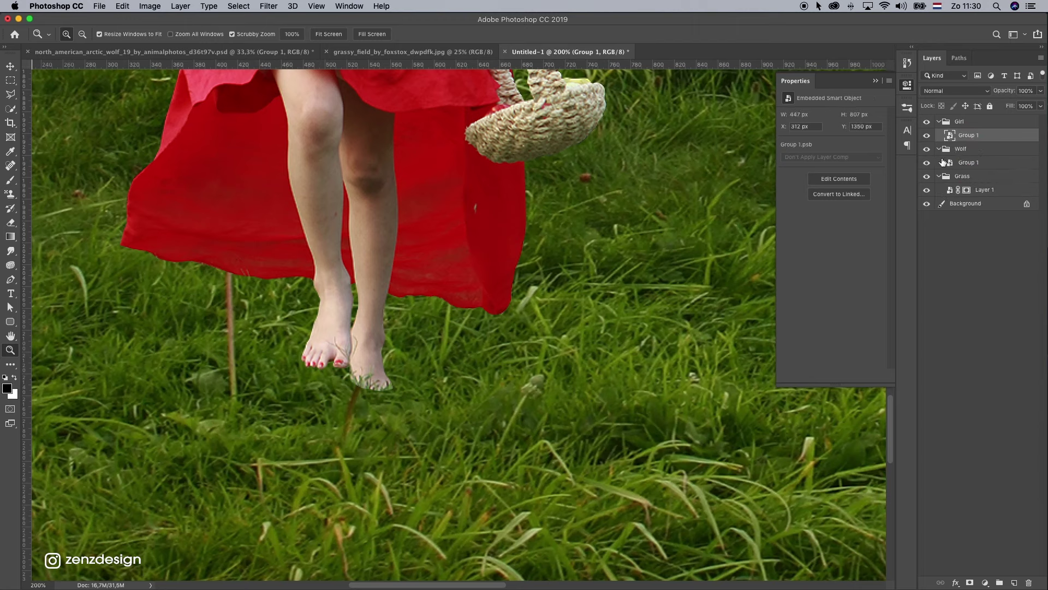
click(969, 582)
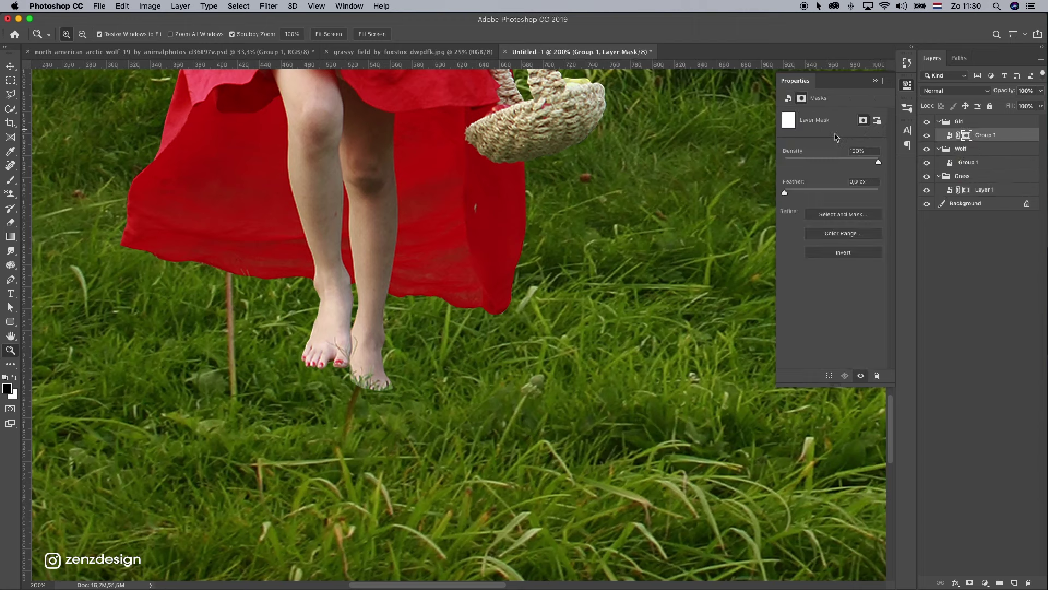
Choose the Grass brush preset at 134 px from the Legacy Brushes for painting on the girl's mask.
drag(10, 180, 32, 181)
click(68, 33)
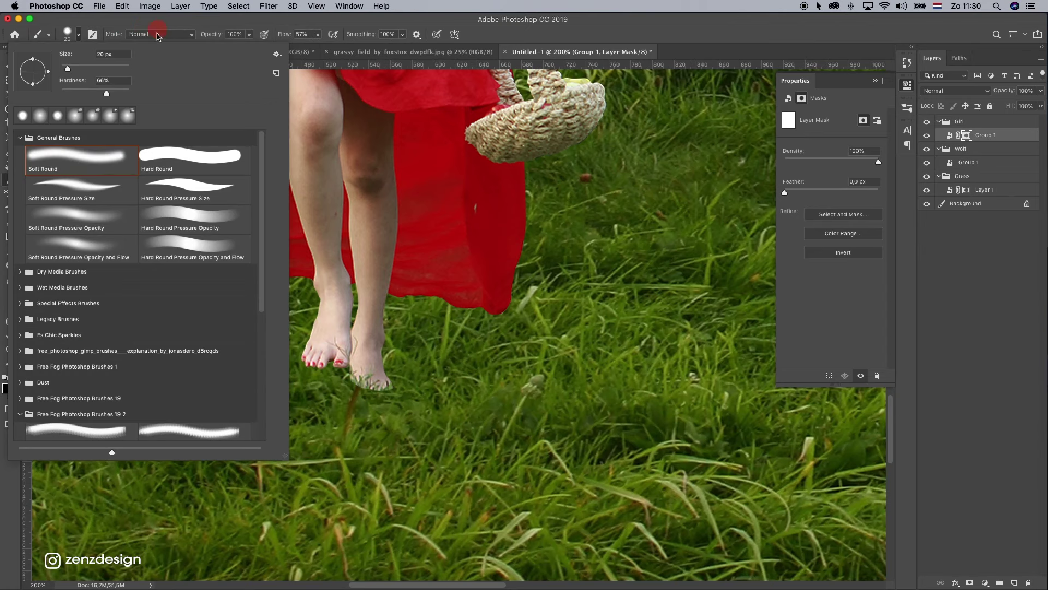
click(19, 137)
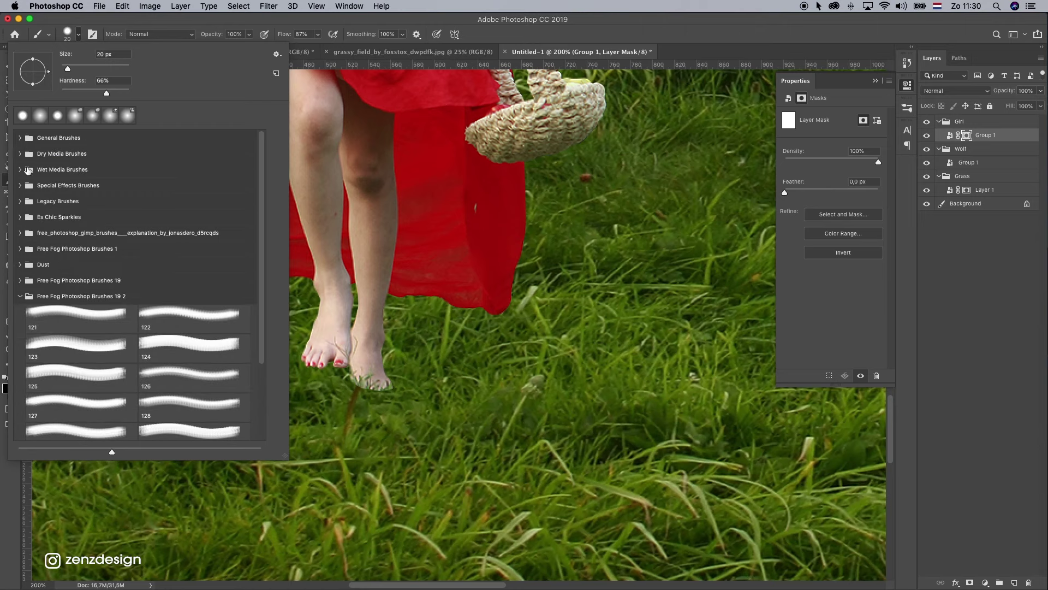
click(20, 201)
drag(261, 156, 251, 342)
click(106, 260)
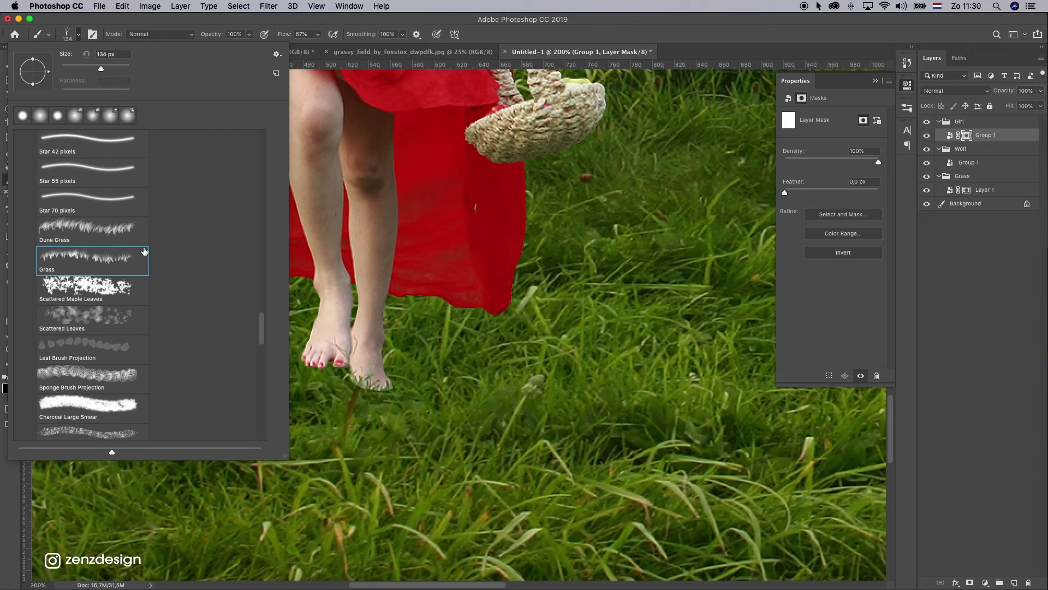
click(517, 36)
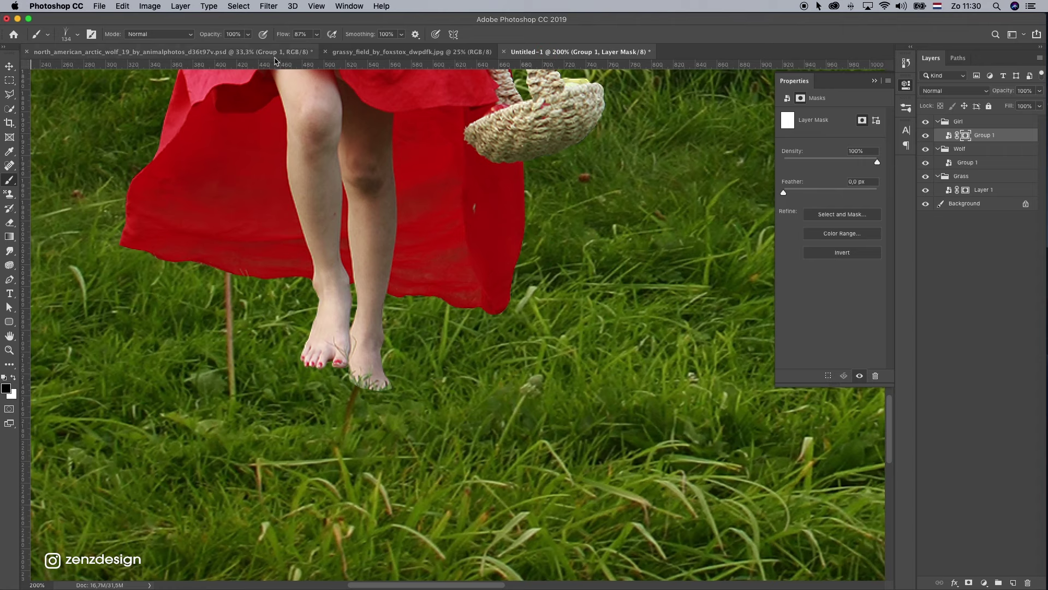
Turn off Color Dynamics for the Grass brush in the brush settings.
click(349, 6)
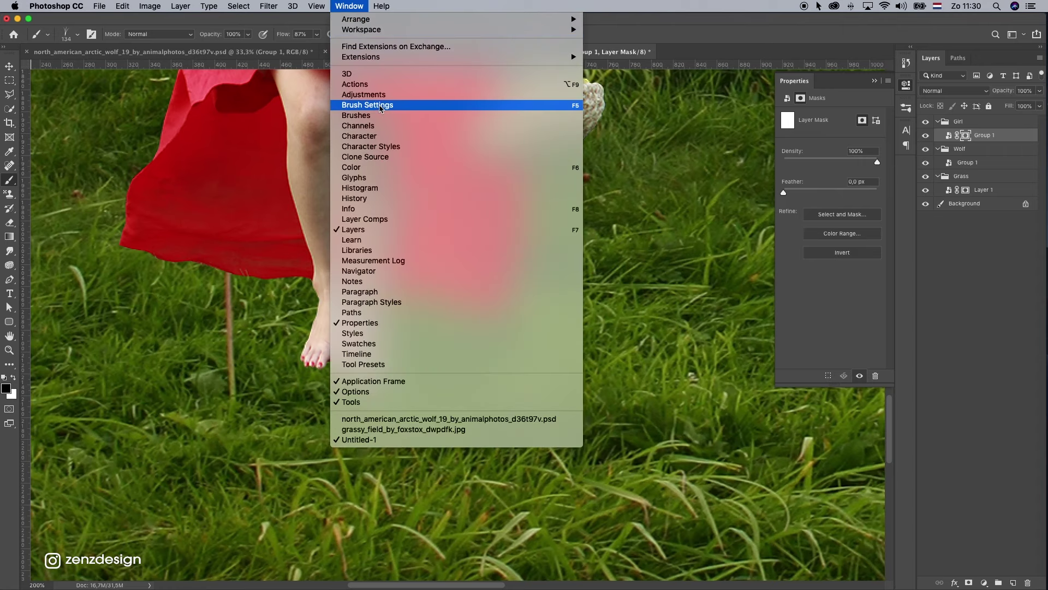
click(381, 108)
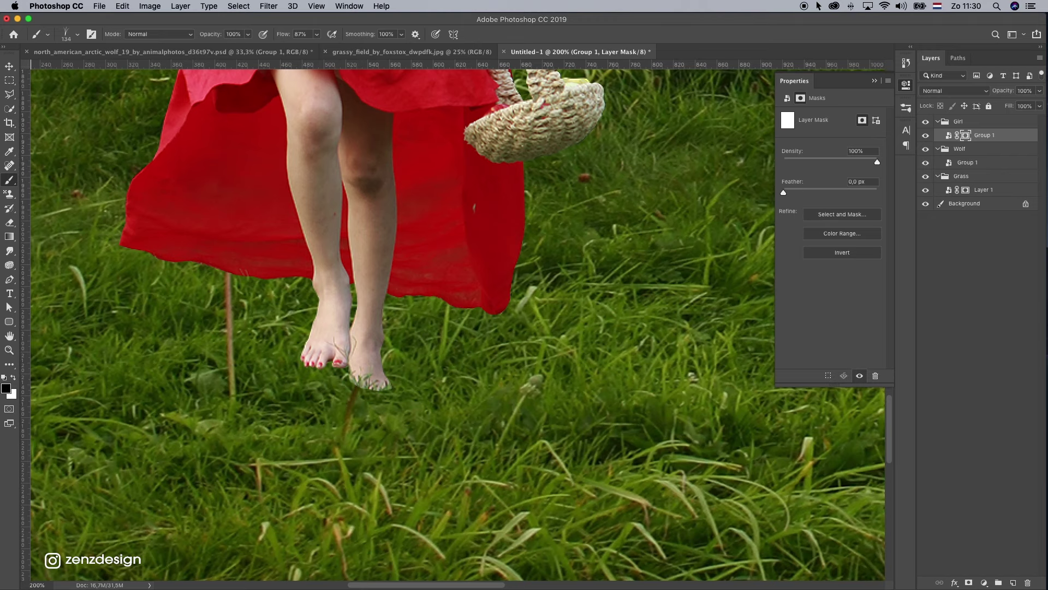
drag(726, 109, 655, 100)
click(642, 192)
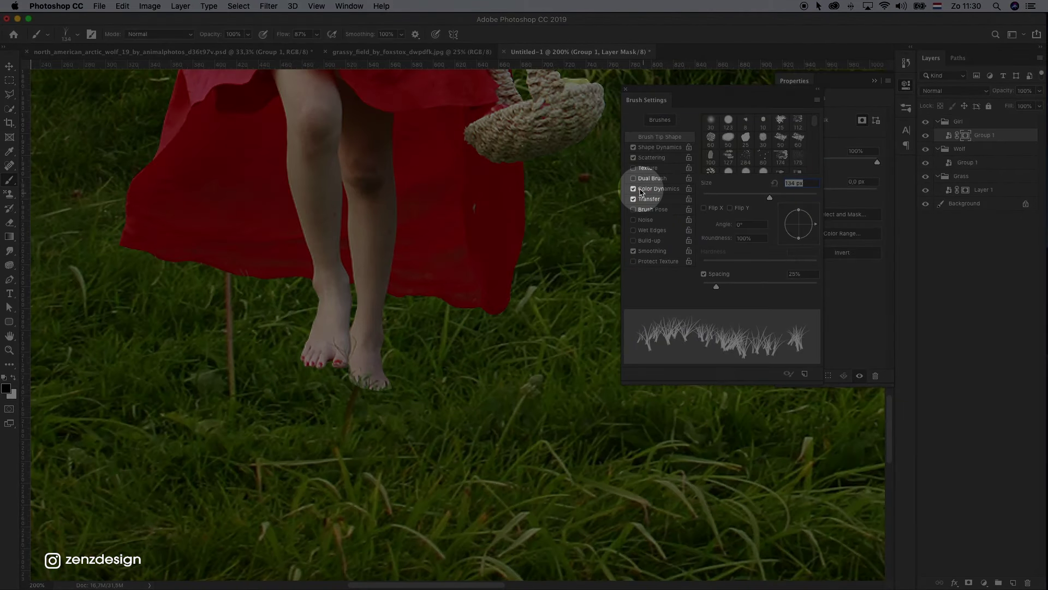
click(638, 191)
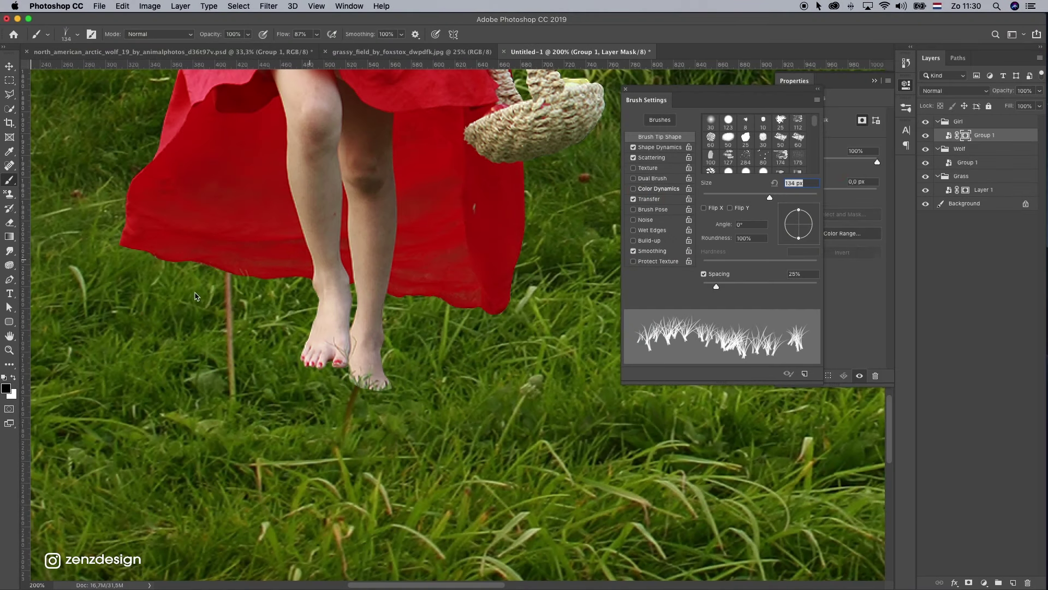
Raise the Grass brush's flow to 100%.
click(10, 166)
click(11, 176)
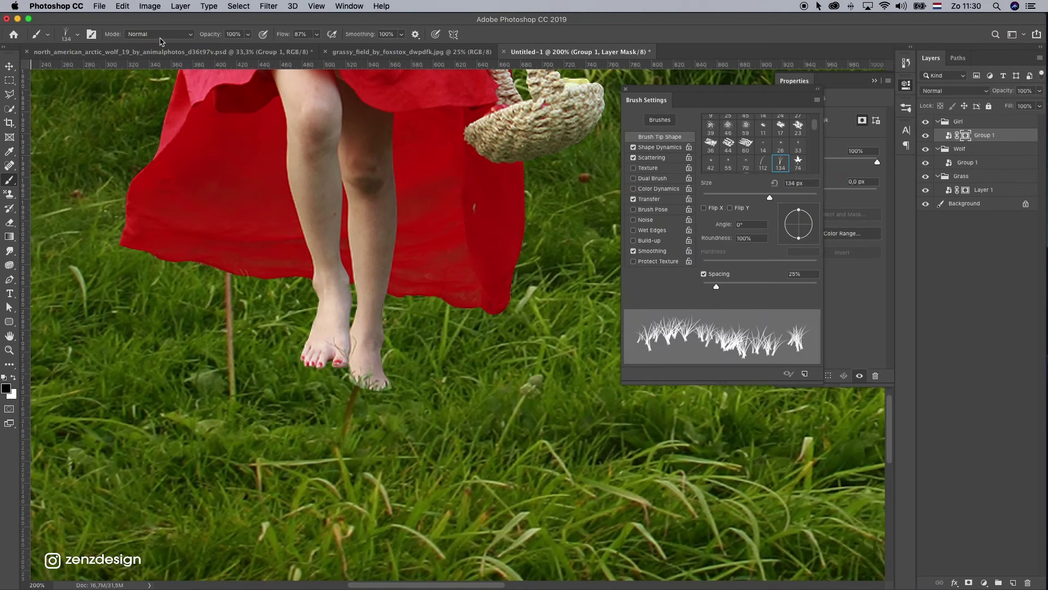
click(317, 34)
drag(319, 50, 328, 50)
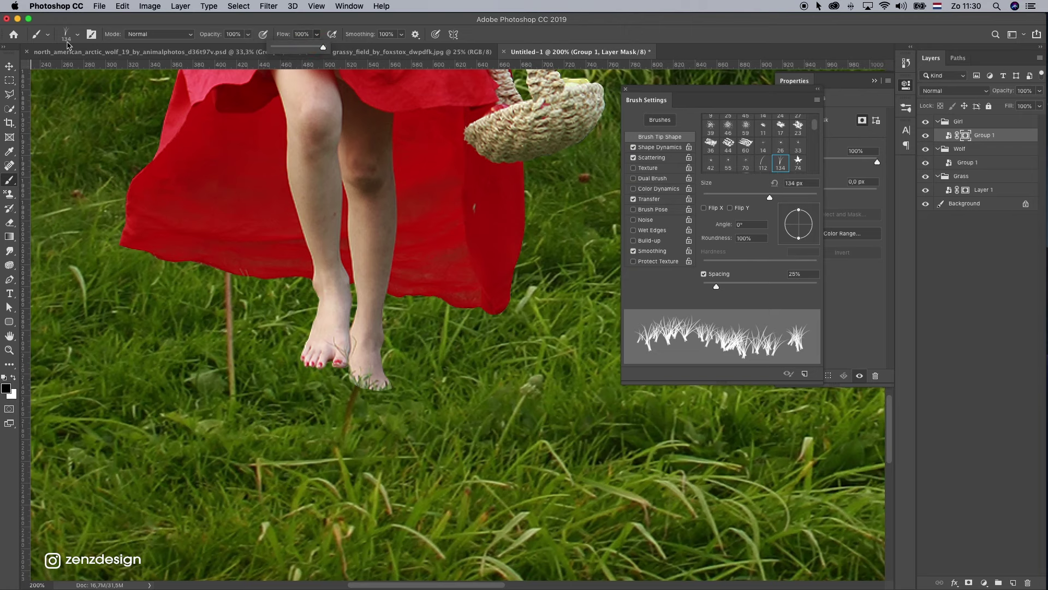
click(68, 35)
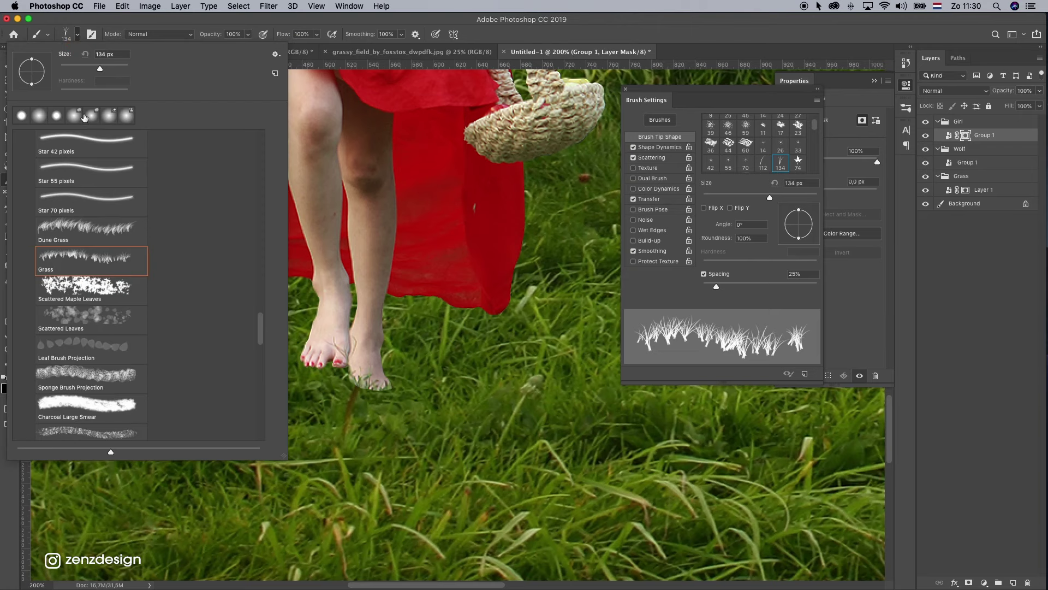
click(566, 22)
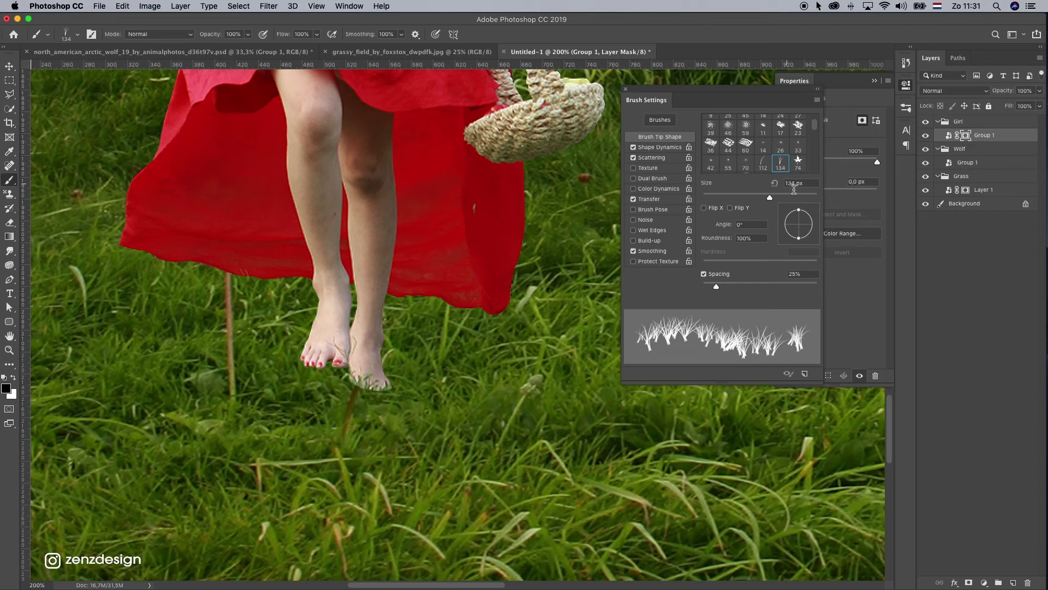
click(845, 92)
click(342, 355)
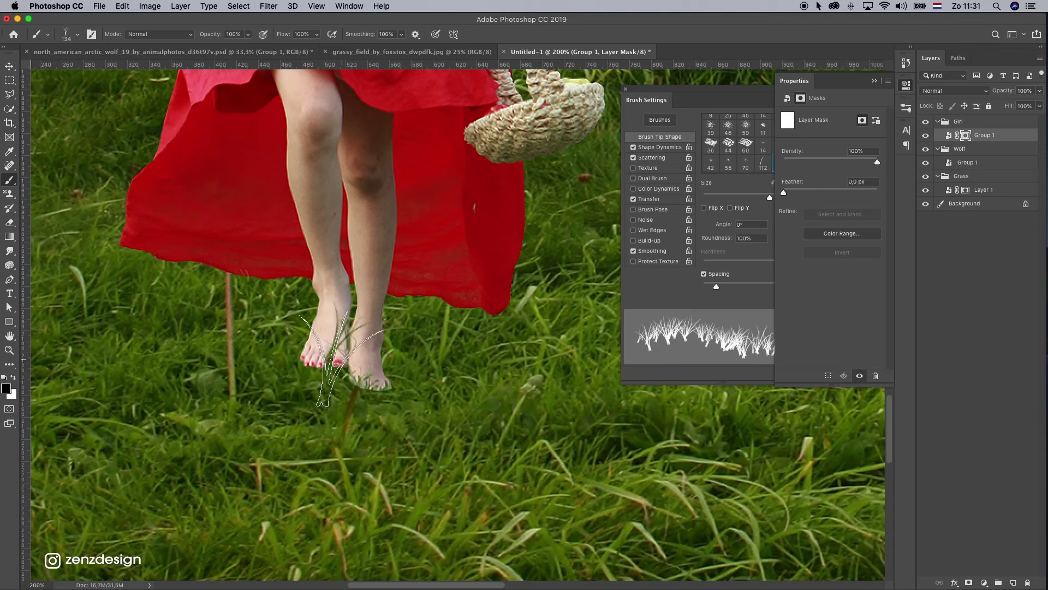
key(super+z)
With the Grass brush reduced to 70 px and its tip tilted to 15°, mask the girl's toes so they sink into the grass.
key(bracketleft)
key(bracketleft)
key(bracketleft)
key(bracketleft)
key(bracketleft)
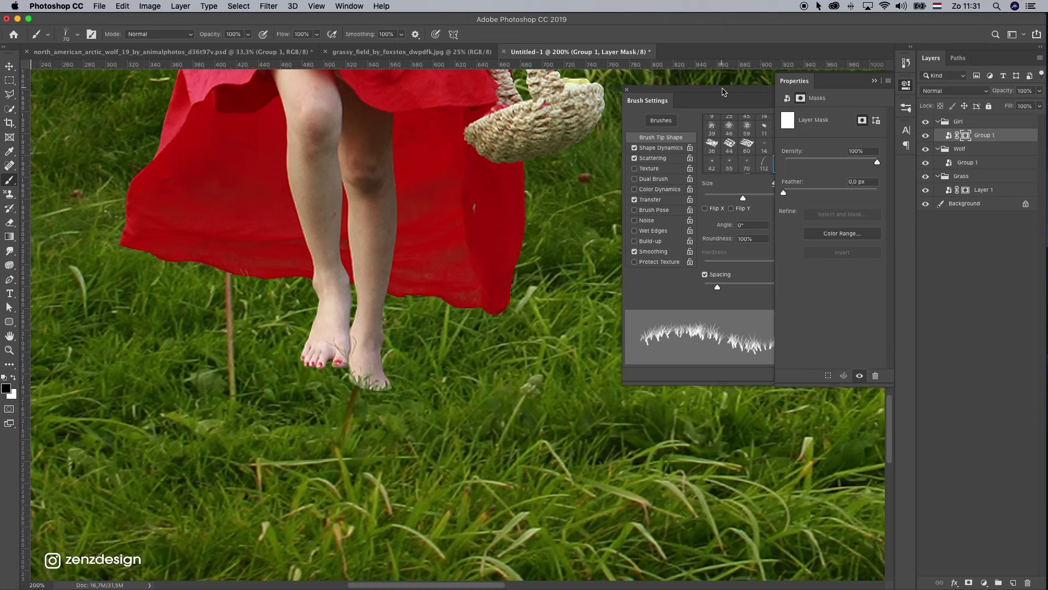
mouse_move(721, 90)
mouse_down()
mouse_move(696, 99)
mouse_move(700, 108)
mouse_up()
drag(792, 243, 789, 234)
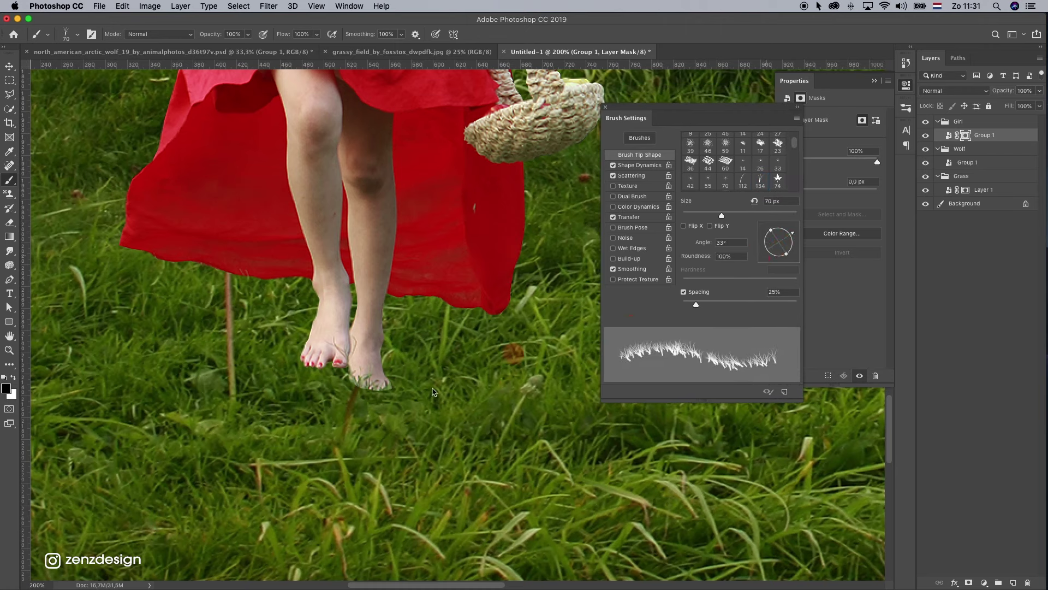
mouse_move(339, 383)
mouse_down()
mouse_move(399, 401)
mouse_move(358, 377)
mouse_move(309, 392)
mouse_move(340, 373)
mouse_move(321, 380)
mouse_move(357, 385)
mouse_up()
mouse_move(314, 371)
mouse_down()
mouse_move(379, 379)
mouse_move(363, 363)
mouse_up()
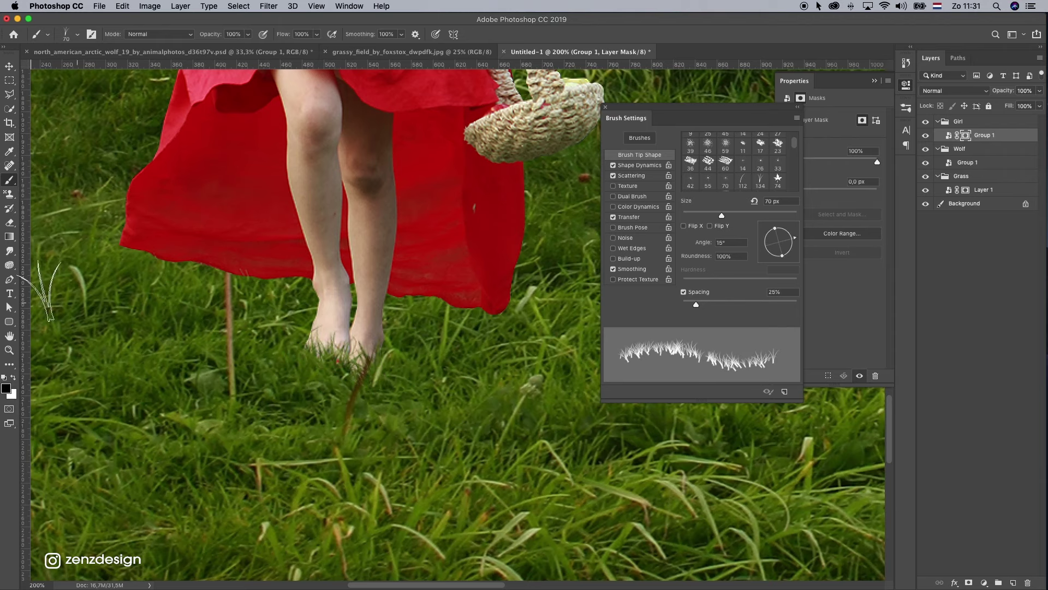
Add a layer mask to the wolf's cutout inside the Wolf group.
key(z)
alt+click(341, 378)
alt+click(342, 378)
click(494, 299)
drag(468, 298, 397, 374)
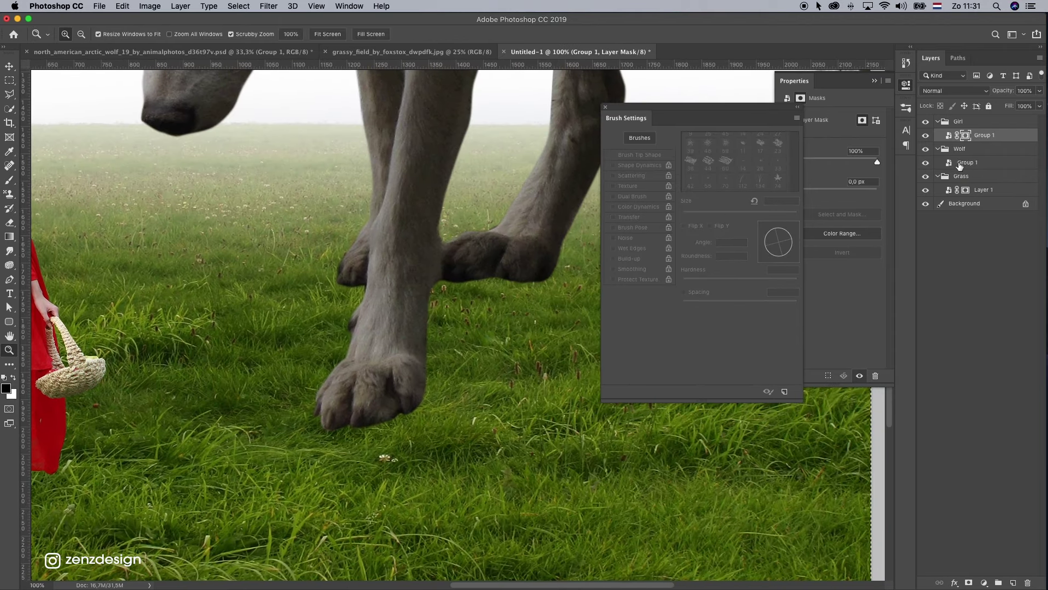
click(961, 164)
click(969, 582)
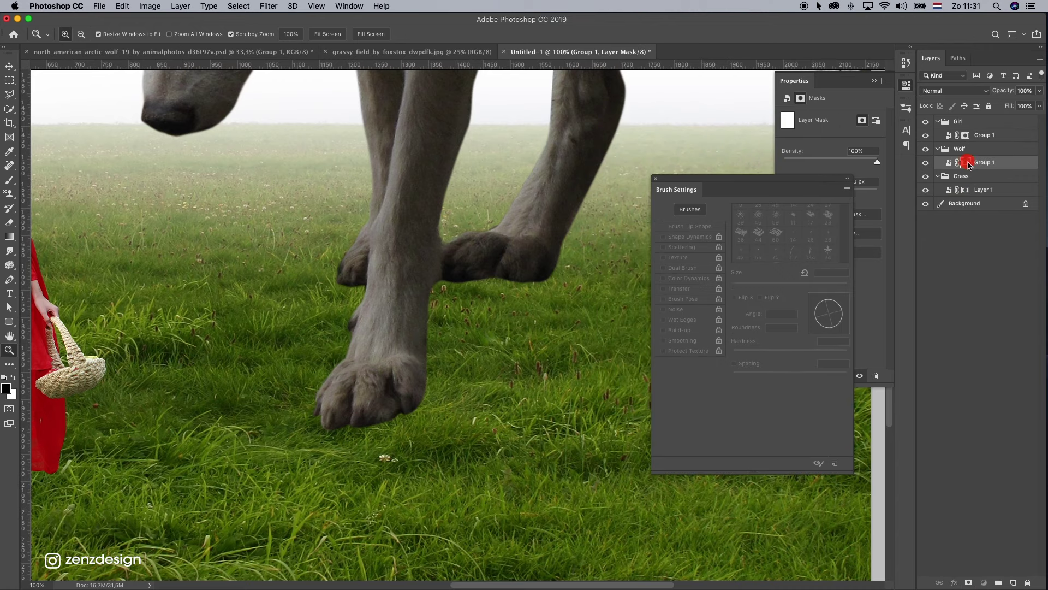
Mask the lower edges of the wolf's paws with the Grass brush, reducing it to 40 px for the more distant ones.
key(b)
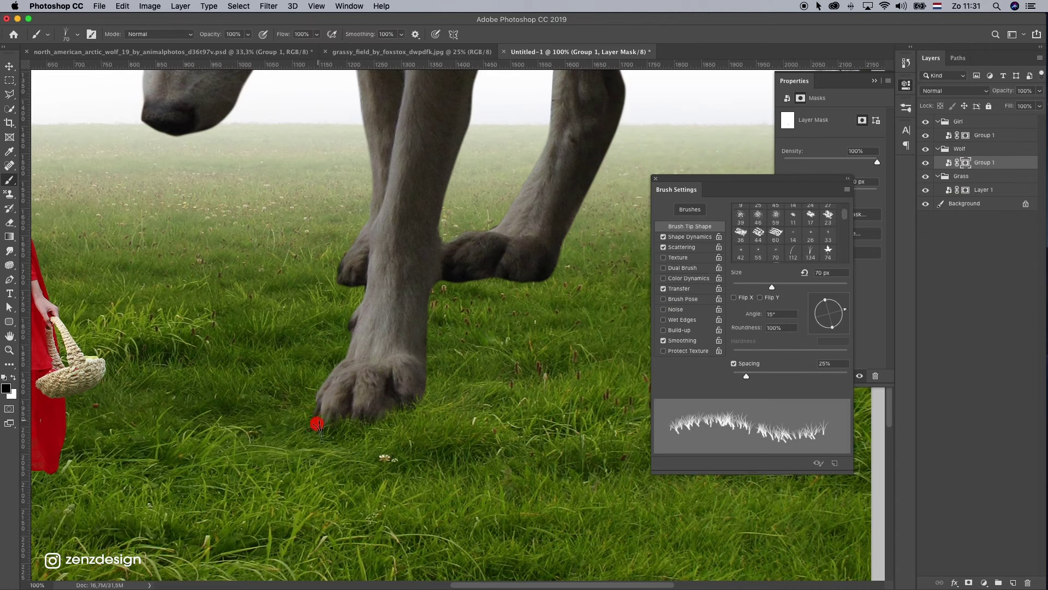
key(bracketleft)
key(bracketleft)
key(bracketleft)
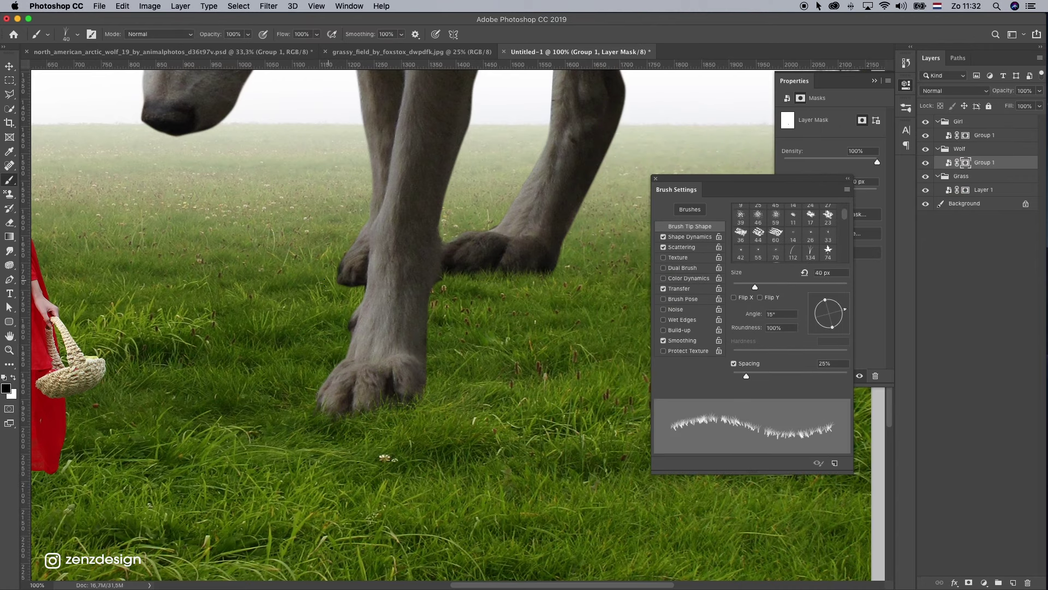
Enlarge the Grass brush to 70 px, blend the wolf's nearest paw further into the grass on its mask, and close the brush settings.
scroll(475, 273, right, 5)
key(z)
mouse_move(507, 327)
mouse_down()
mouse_move(314, 313)
mouse_move(404, 335)
mouse_up()
key(b)
key(bracketright)
key(bracketright)
key(bracketright)
mouse_move(330, 397)
mouse_down()
mouse_move(355, 386)
mouse_move(382, 409)
mouse_up()
scroll(351, 308, right, 3)
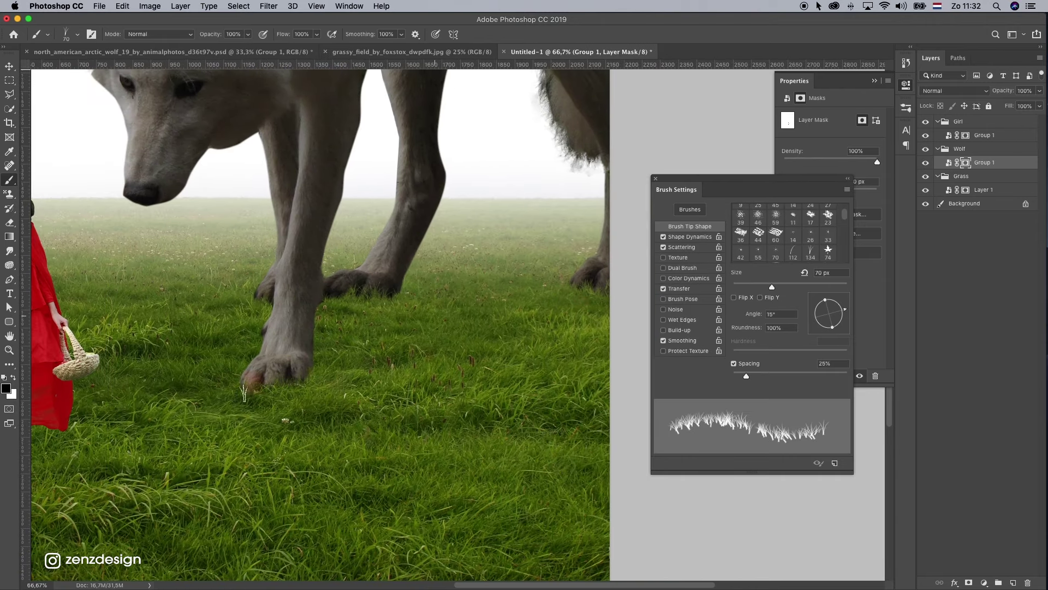
scroll(351, 309, left, 5)
key(z)
click(392, 326)
alt+click(383, 359)
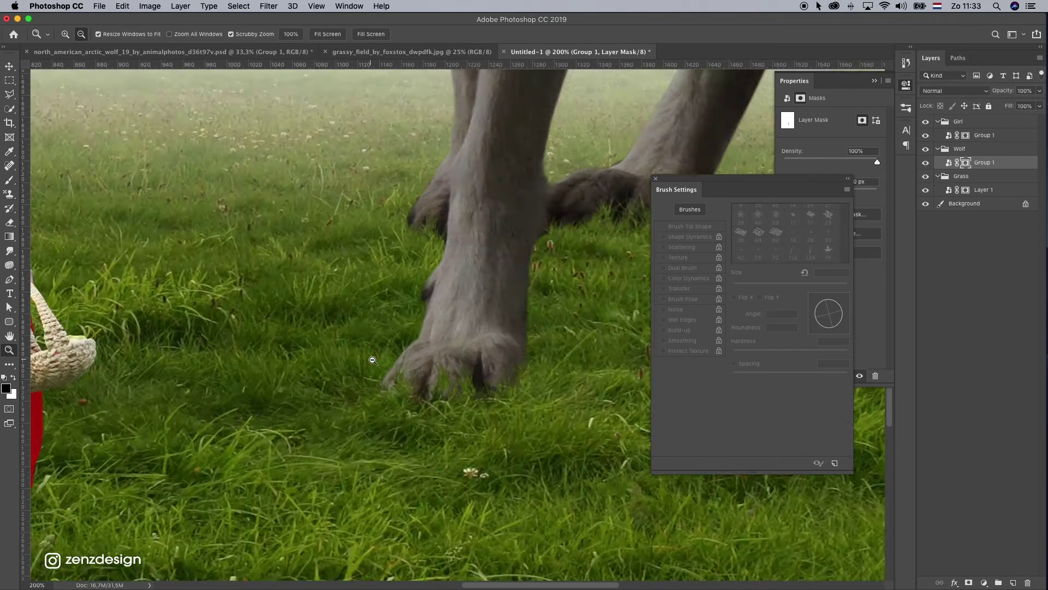
alt+click(373, 358)
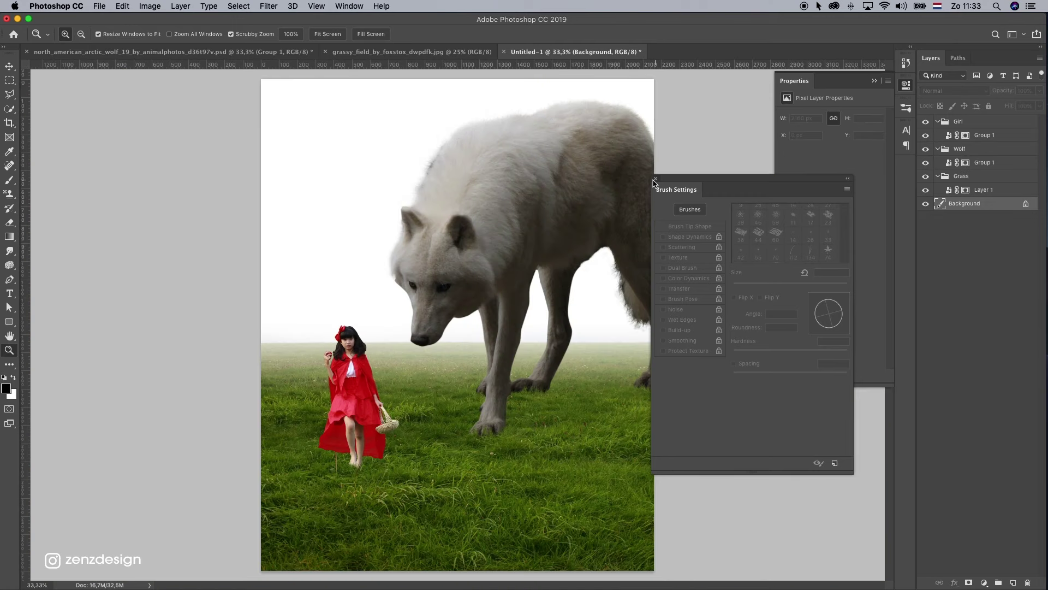
click(654, 180)
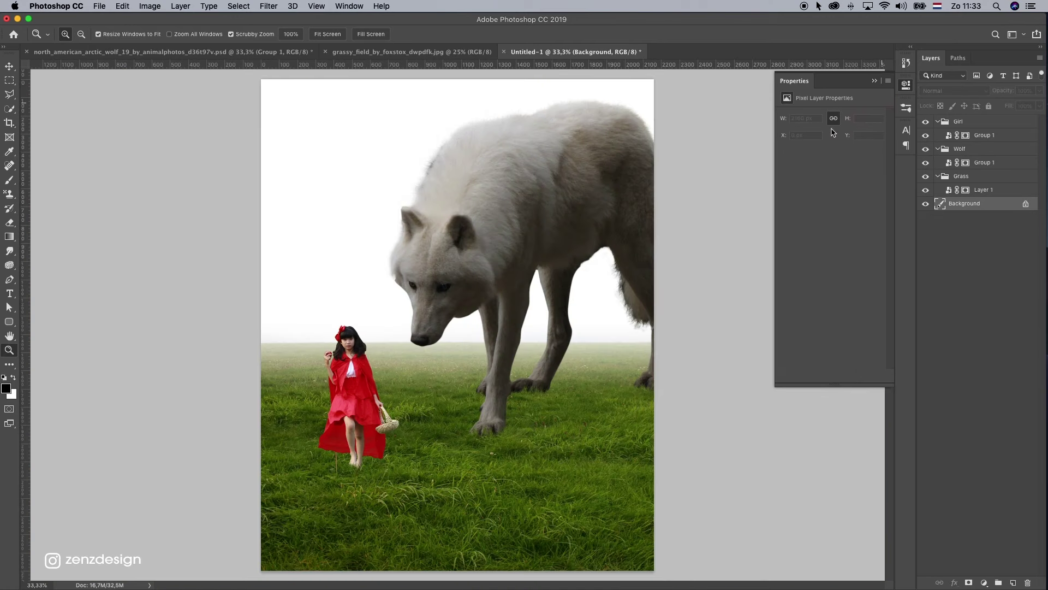
Add a Hue/Saturation adjustment clipped to the grass layer, with hue +14 and saturation -43.
click(984, 136)
click(984, 191)
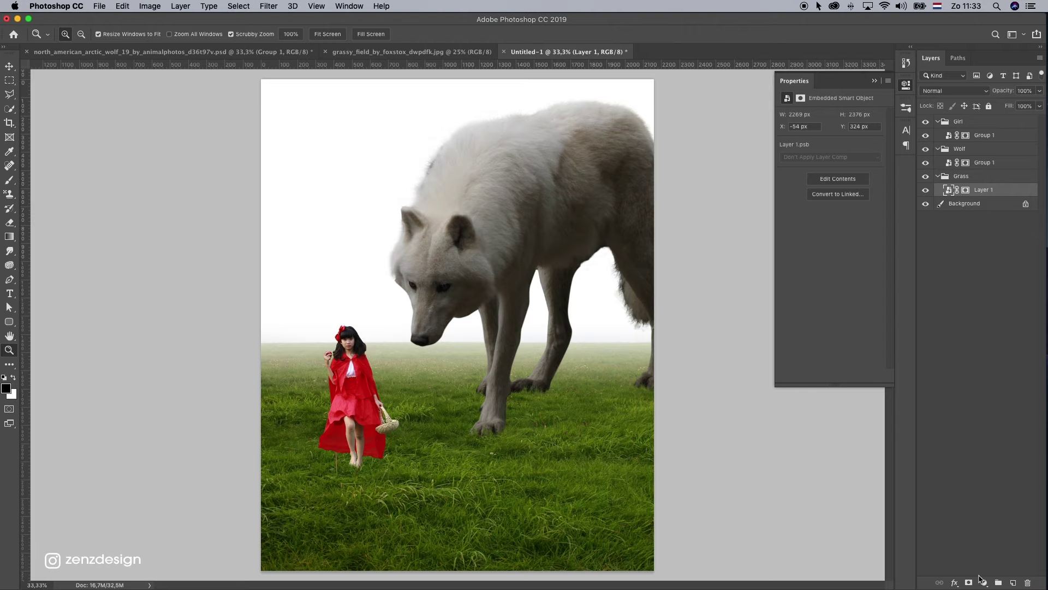
click(984, 583)
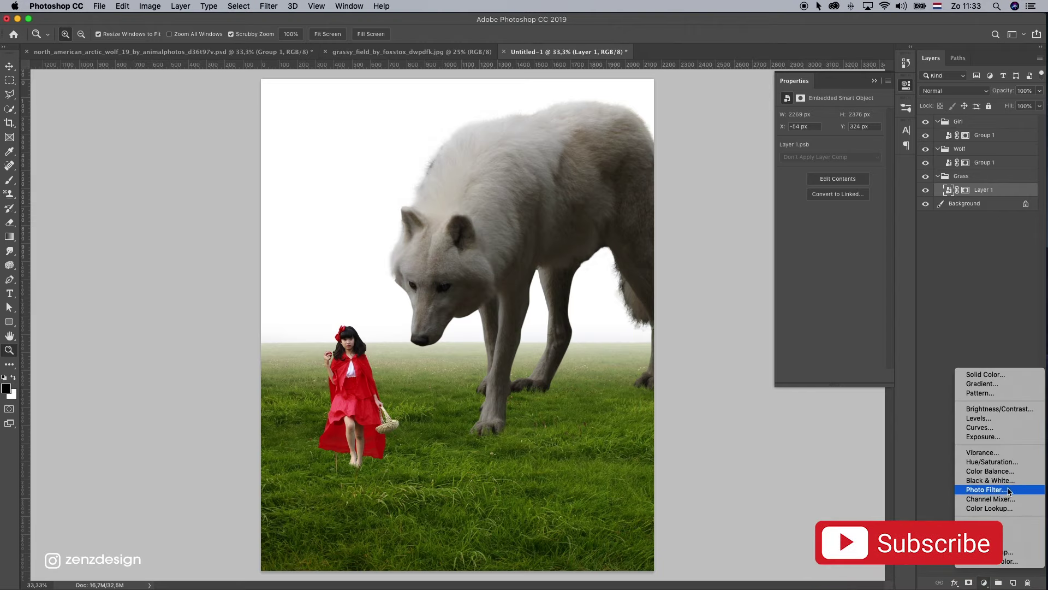
click(1006, 462)
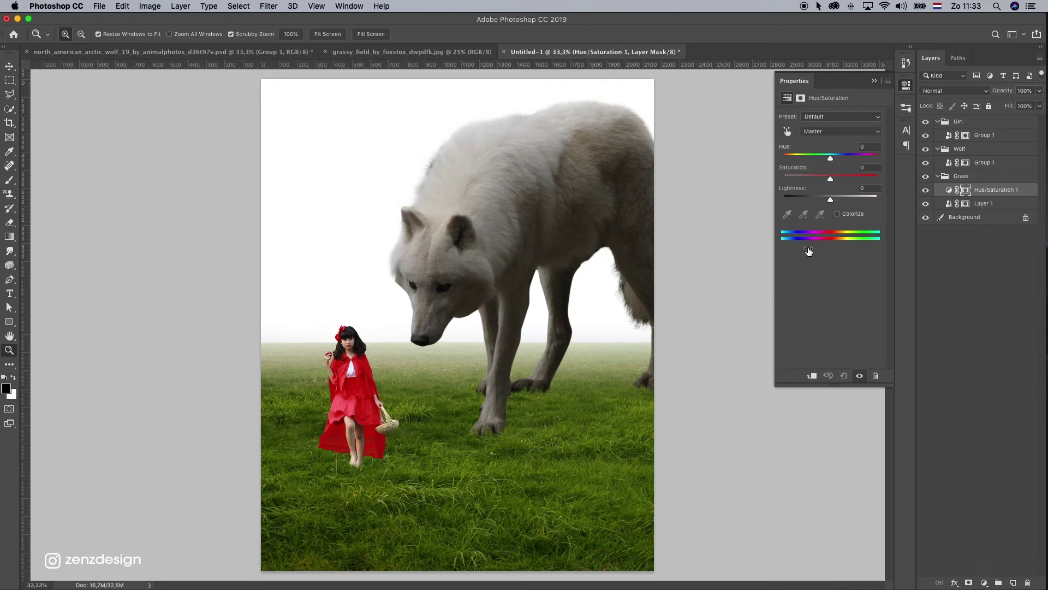
click(812, 376)
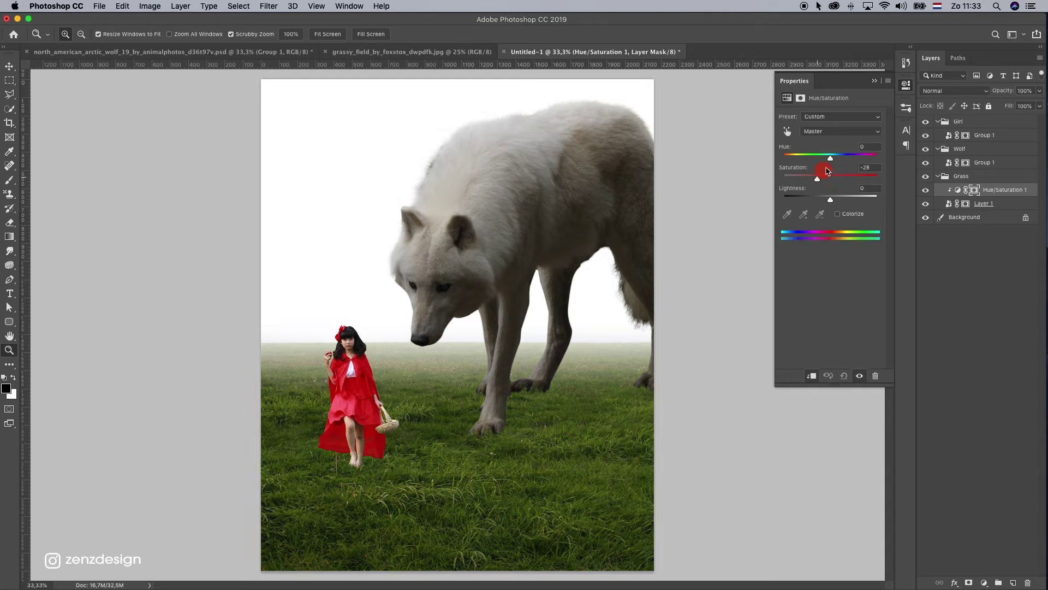
drag(830, 158, 837, 162)
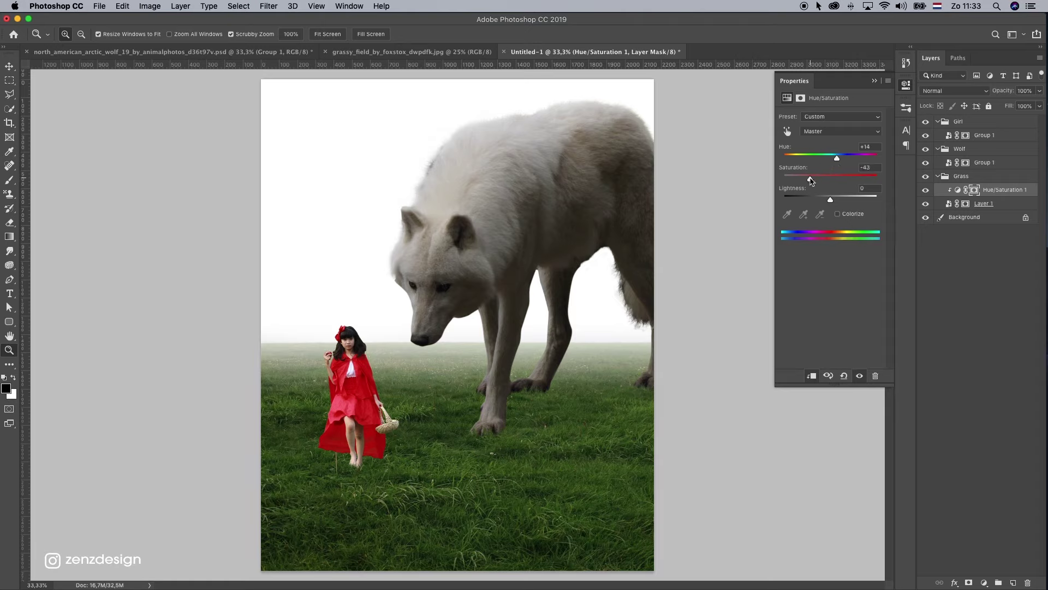
Add a Hue/Saturation adjustment clipped to the wolf's cutout, with saturation -31.
click(971, 162)
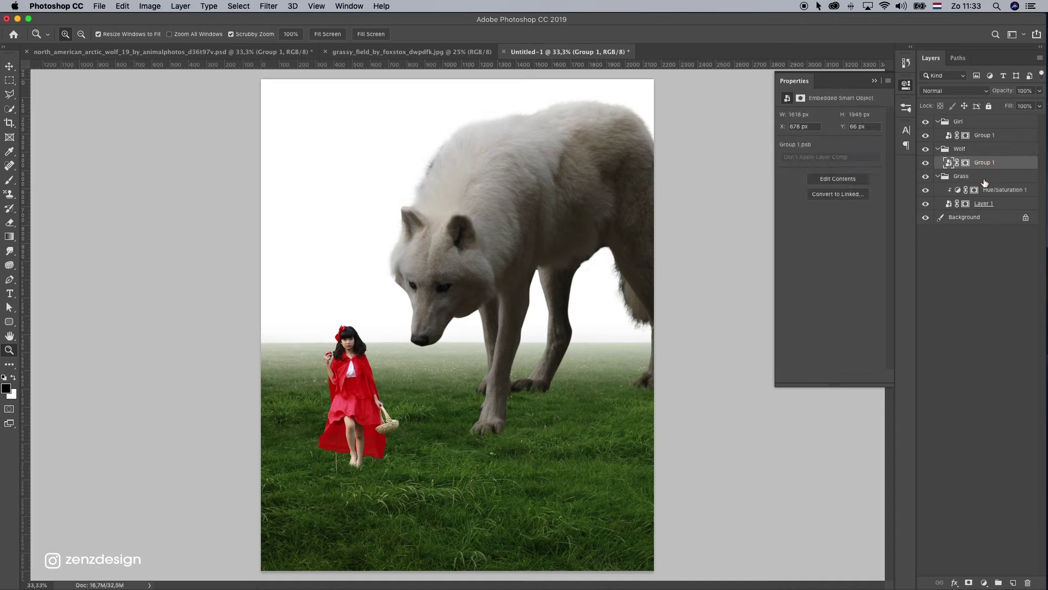
click(985, 582)
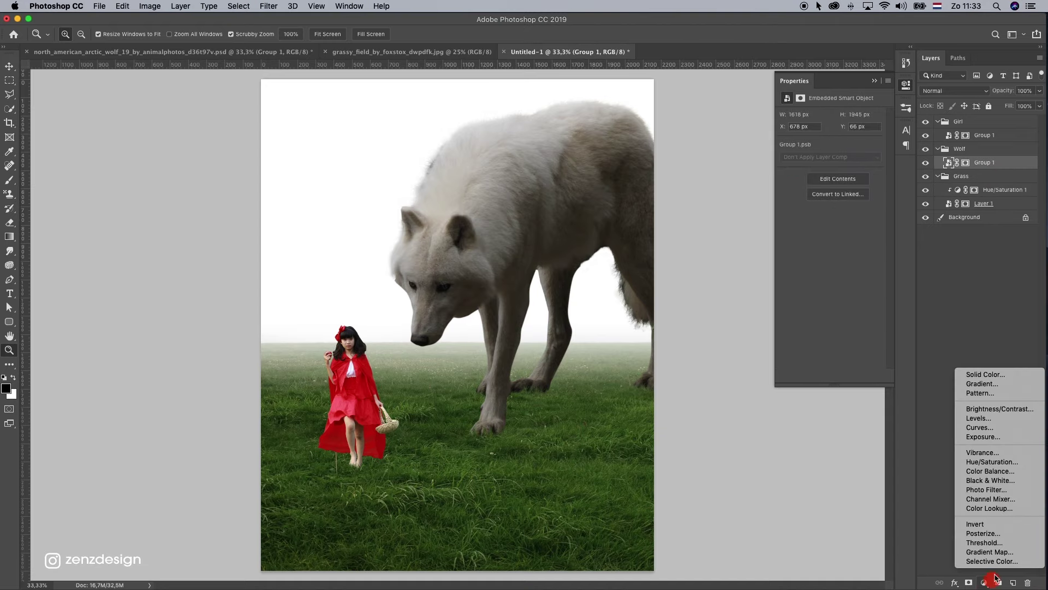
click(1001, 463)
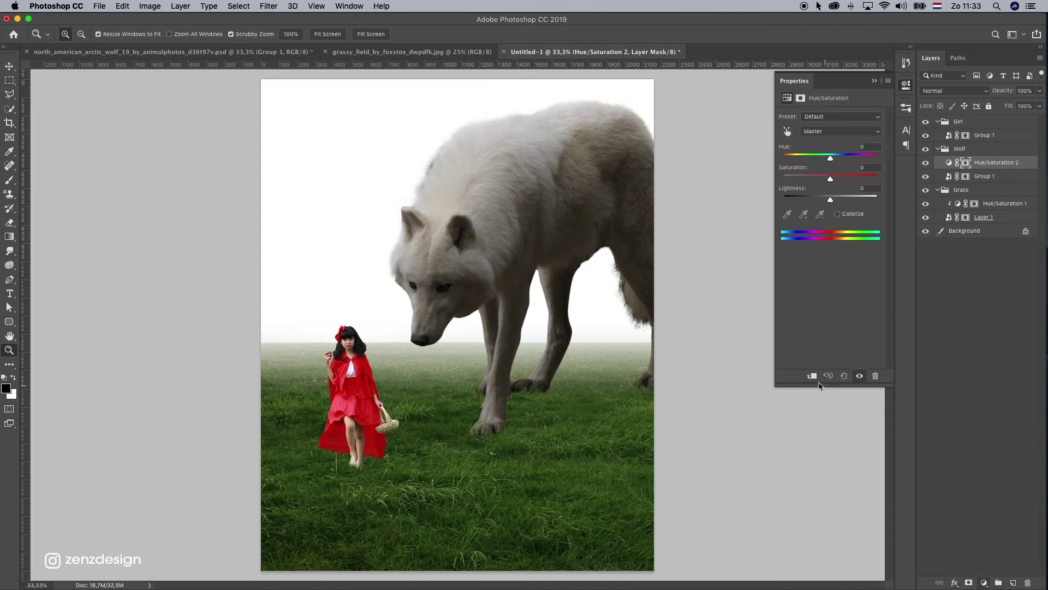
click(813, 377)
drag(819, 184, 822, 182)
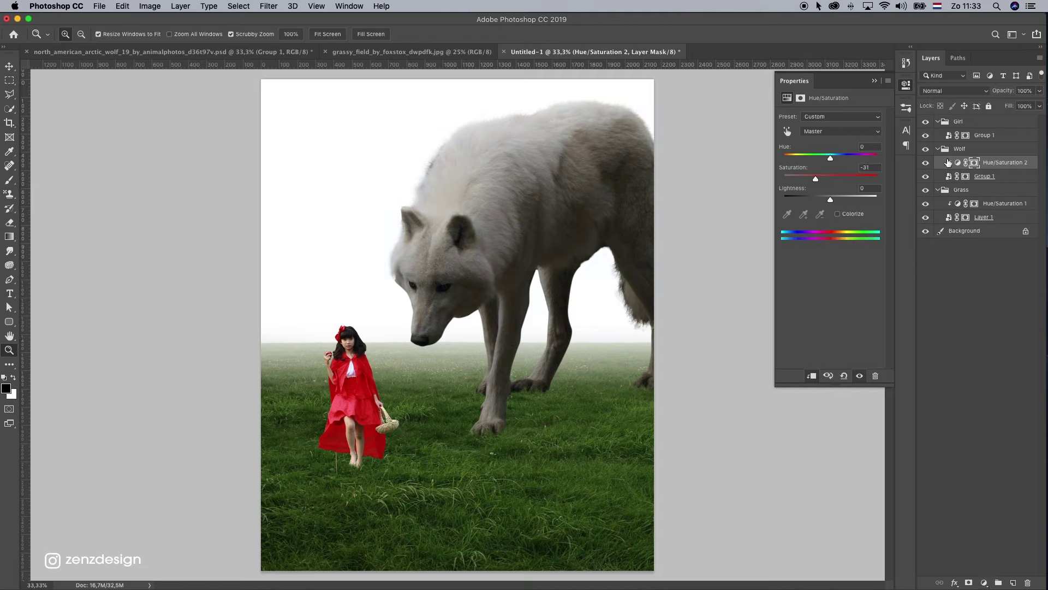
Add a Hue/Saturation adjustment clipped to the girl's cutout, with hue +6 and saturation -38.
click(988, 137)
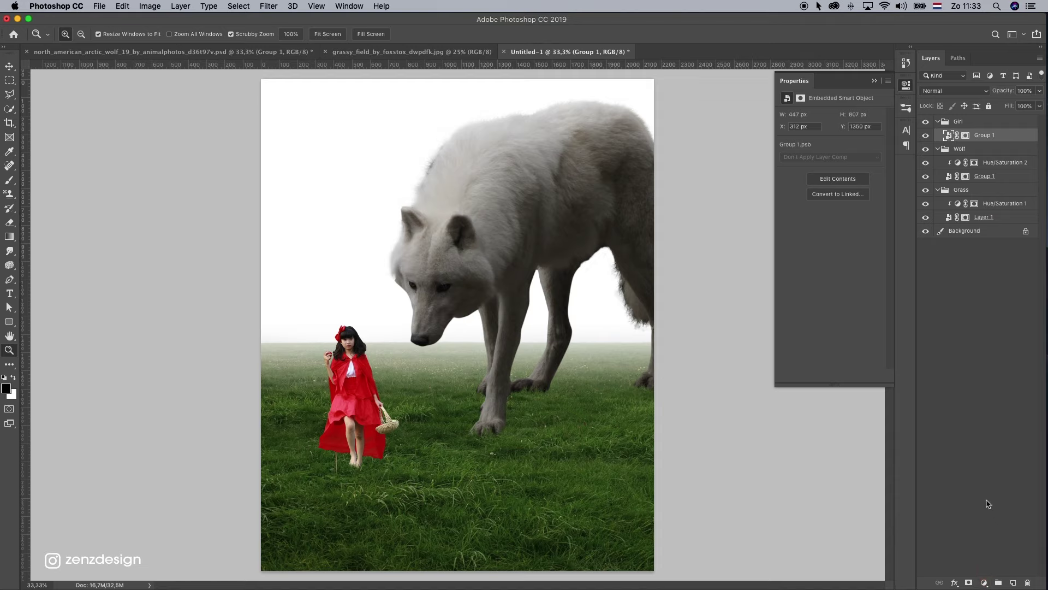
click(985, 583)
click(1002, 463)
click(811, 375)
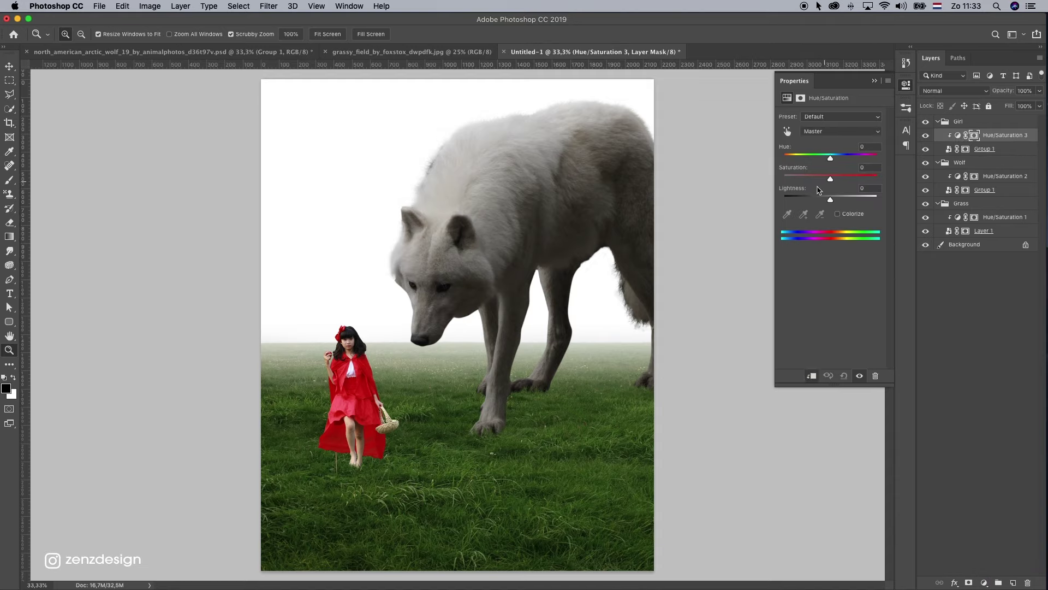
mouse_move(831, 176)
mouse_down()
mouse_move(813, 180)
mouse_move(834, 158)
mouse_up()
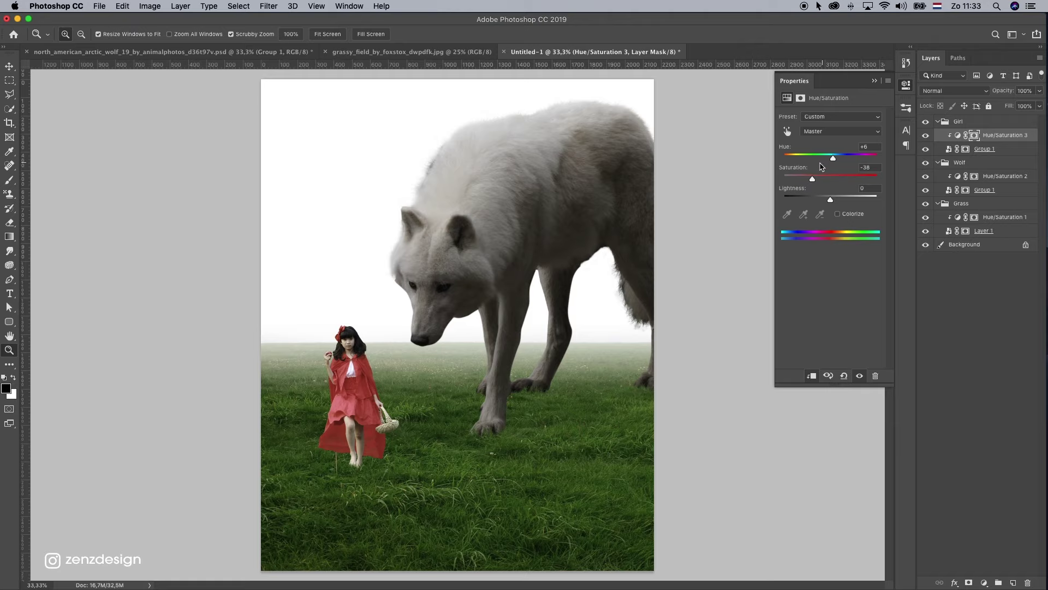
Reset the hue of the girl's Hue/Saturation adjustment to 0 and compare her with and without the adjustment.
key(super+z)
drag(871, 147, 853, 144)
text(0)
click(112, 353)
click(307, 395)
click(307, 394)
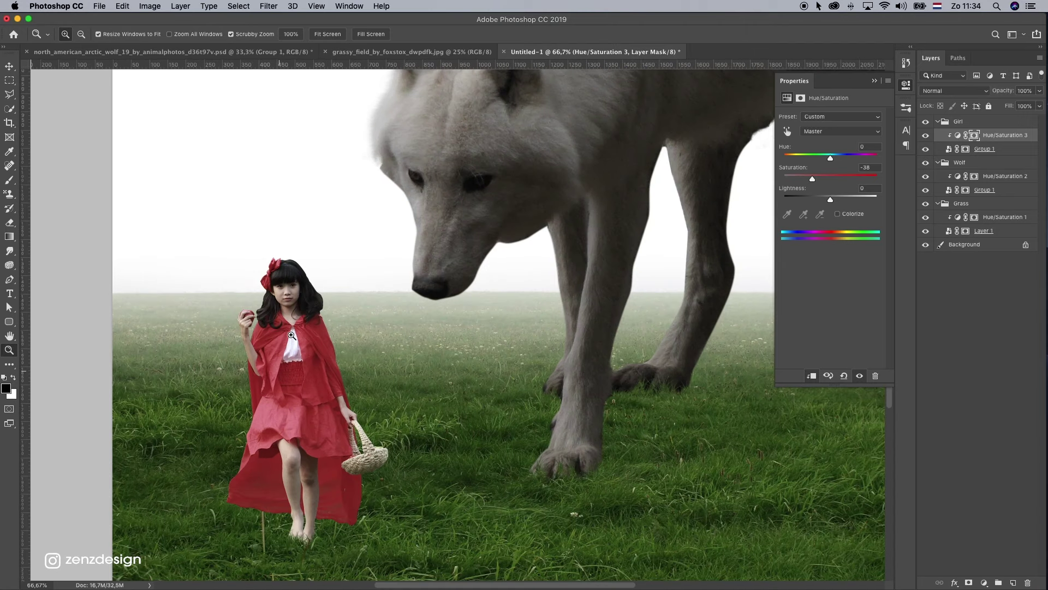
drag(291, 355, 329, 331)
key(super+r)
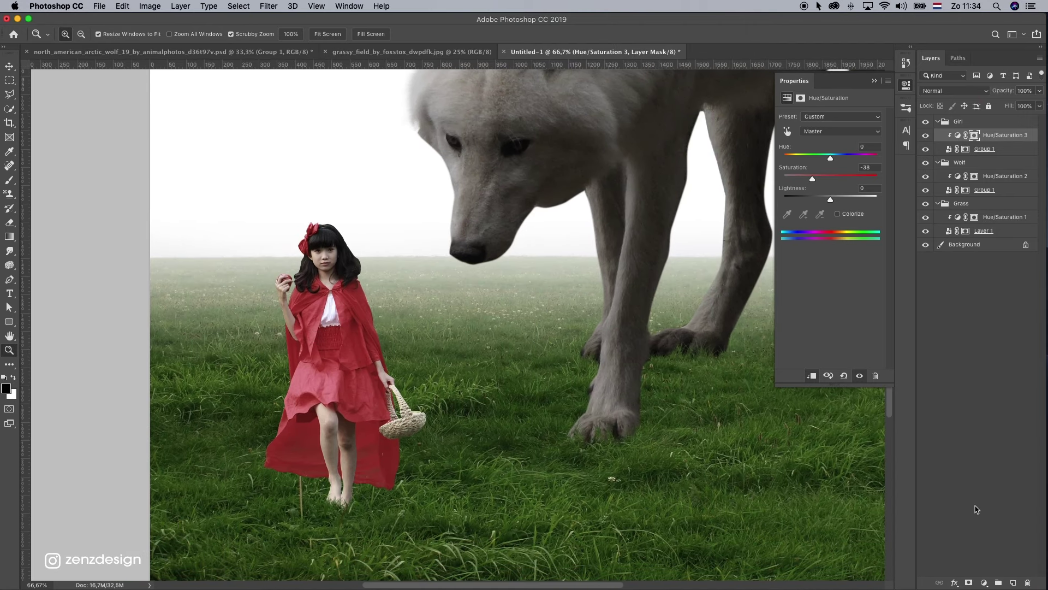
click(926, 136)
Add a Curves adjustment clipped to the girl's layers, lowering the white point's output to 173.
click(986, 583)
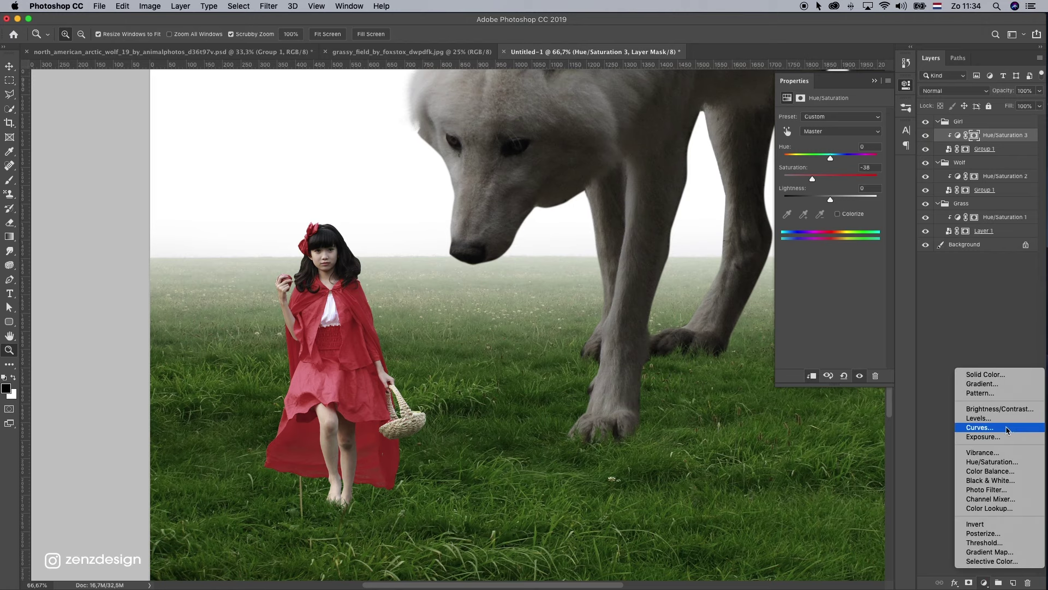
click(977, 430)
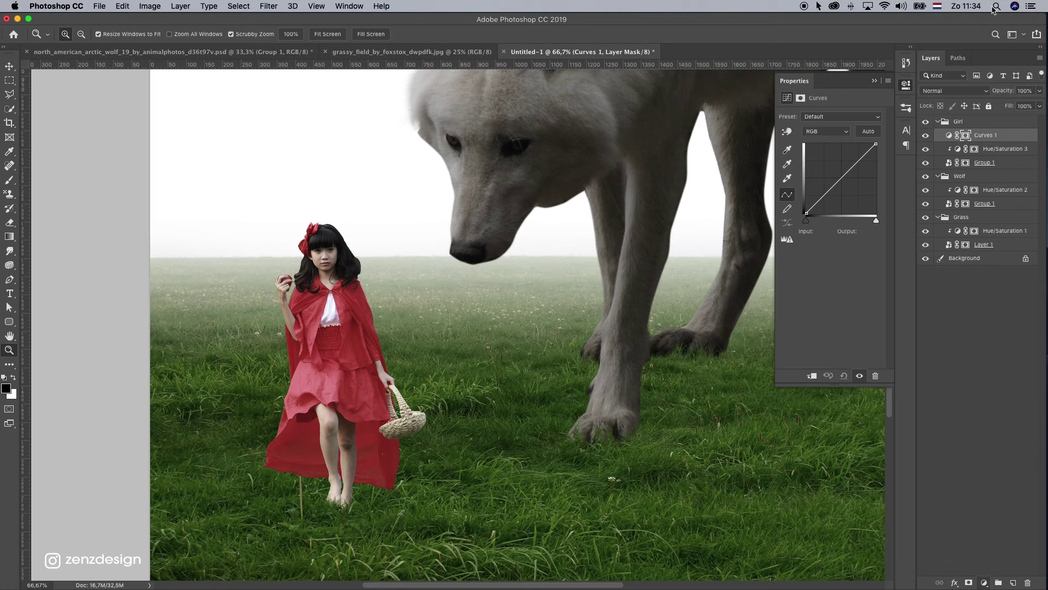
click(812, 375)
mouse_move(876, 145)
mouse_down()
mouse_move(875, 170)
mouse_move(842, 189)
mouse_move(876, 166)
mouse_up()
alt+click(397, 338)
alt+click(569, 285)
key(super+z)
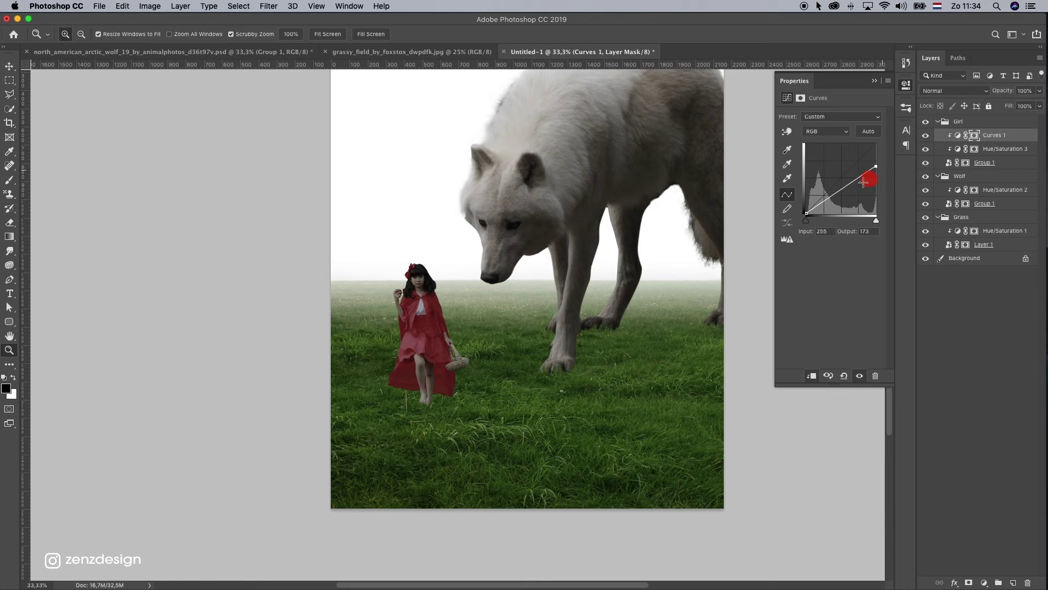
click(409, 289)
click(429, 303)
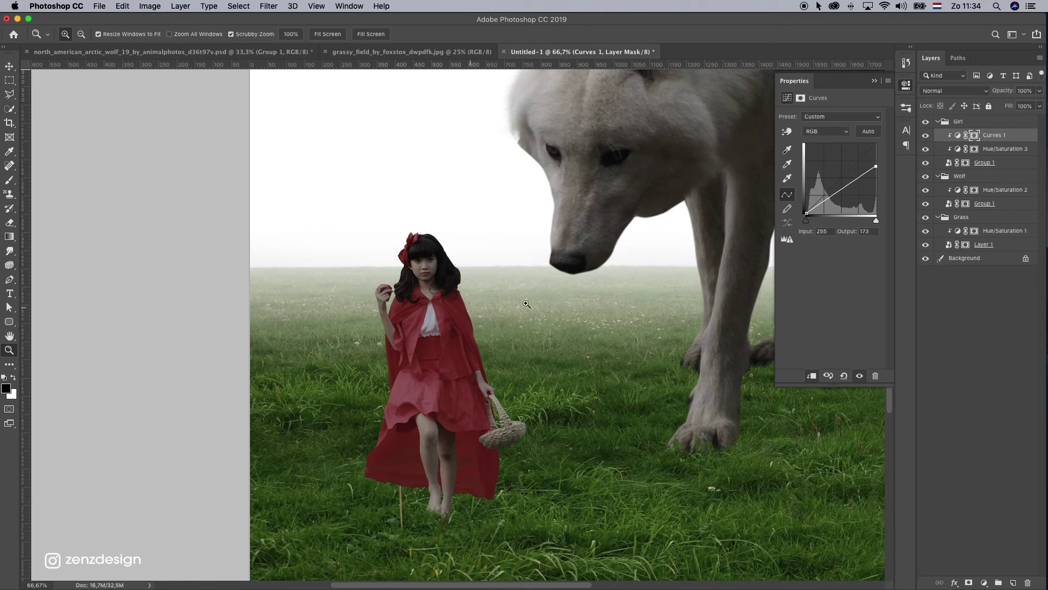
drag(581, 257, 471, 290)
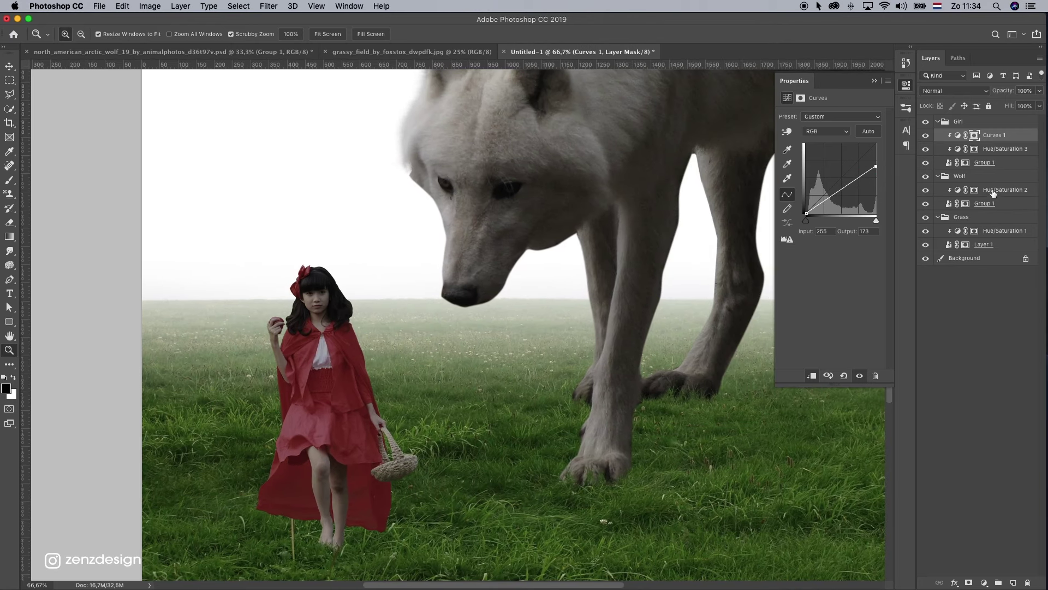
Add a Curves adjustment clipped to the wolf's layers, lowering the white point's output to 221.
click(984, 582)
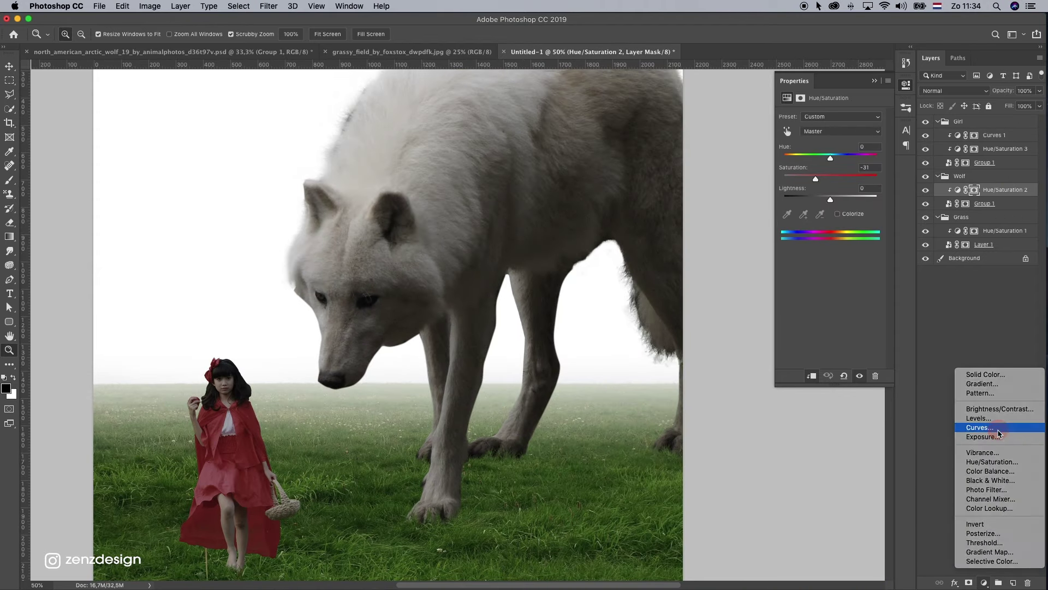
click(977, 427)
click(811, 378)
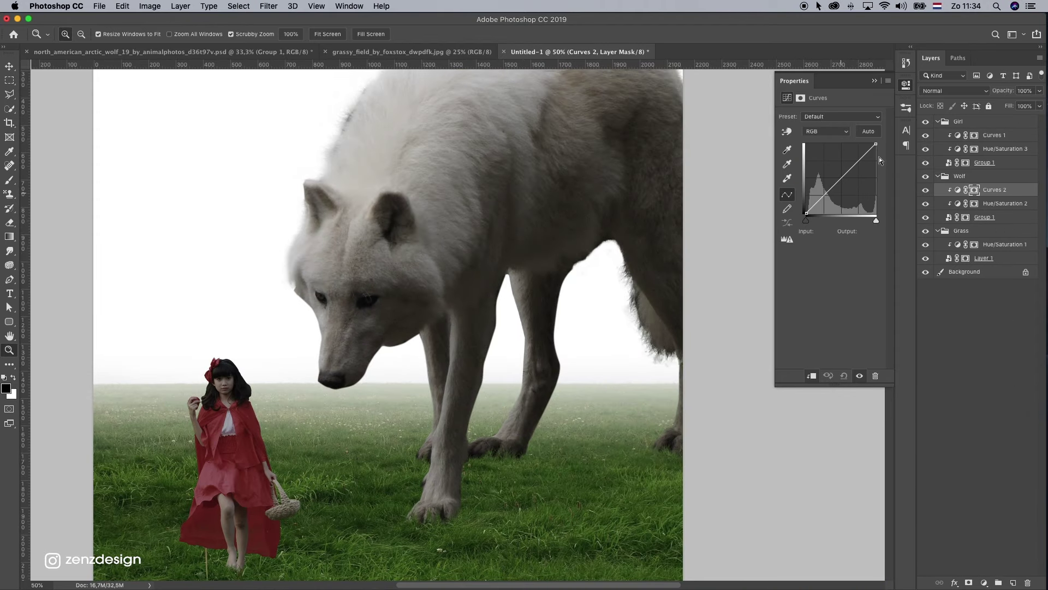
drag(875, 144, 900, 159)
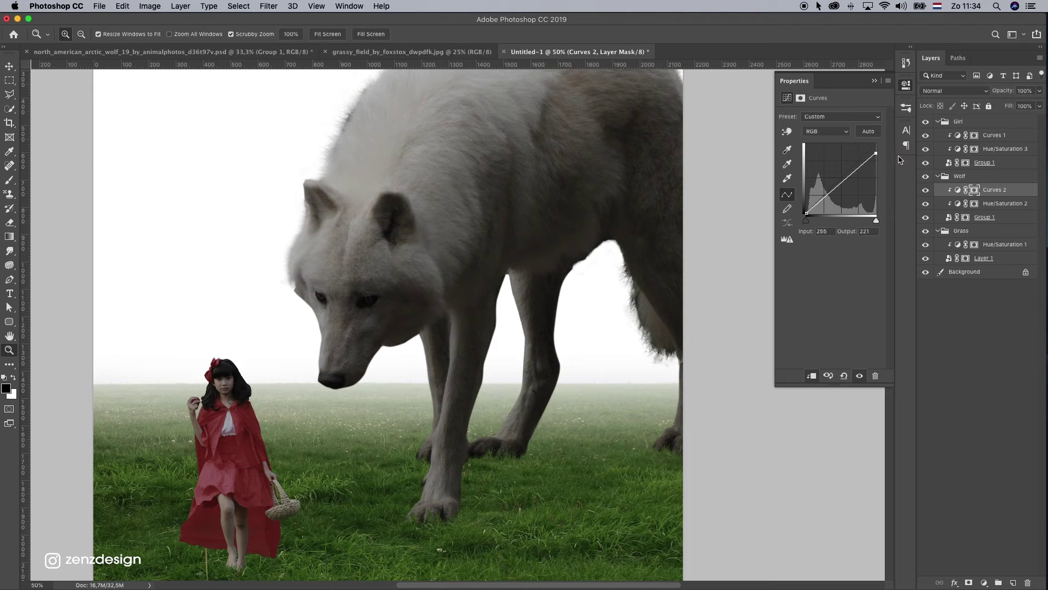
Set the saturation of the grass's Hue/Saturation adjustment to -38.
click(998, 245)
alt+click(458, 334)
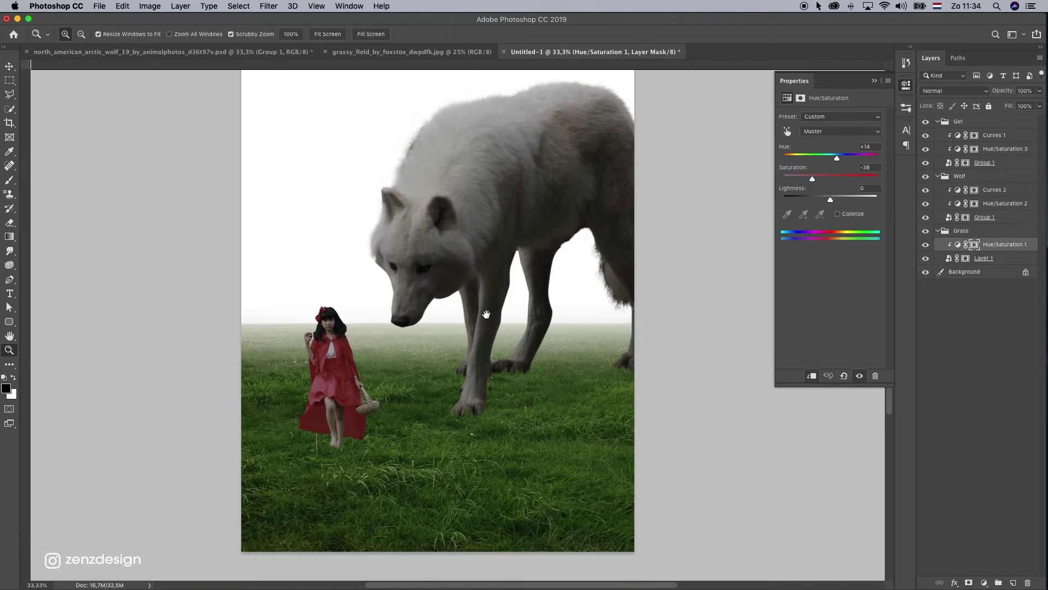
key(super+r)
Add a Curves adjustment clipped to the grass layers, lowering the white point's output to 191.
click(984, 583)
click(984, 582)
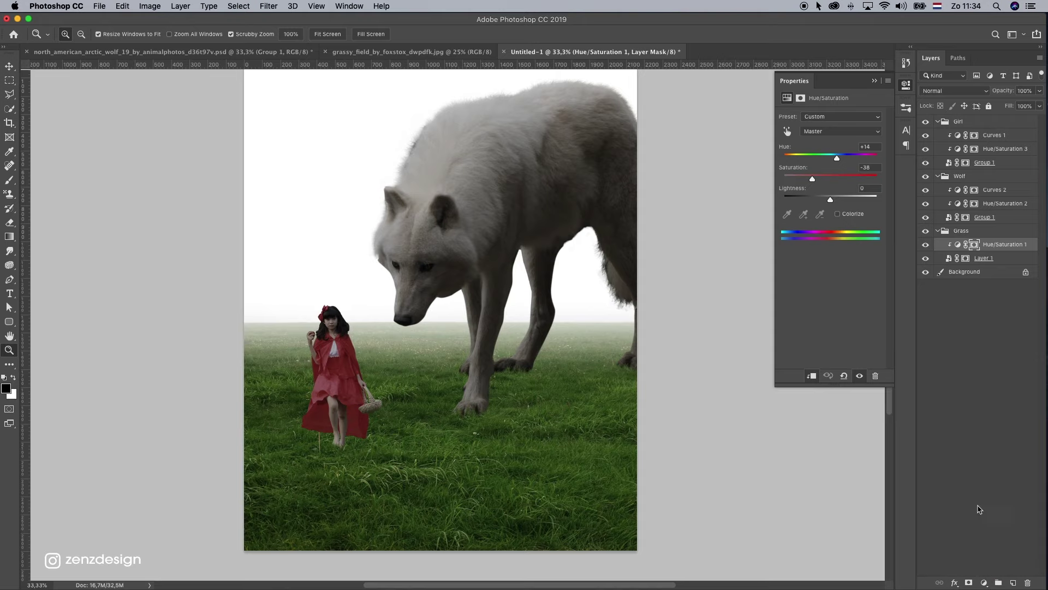
click(984, 582)
click(994, 427)
click(822, 370)
click(1001, 191)
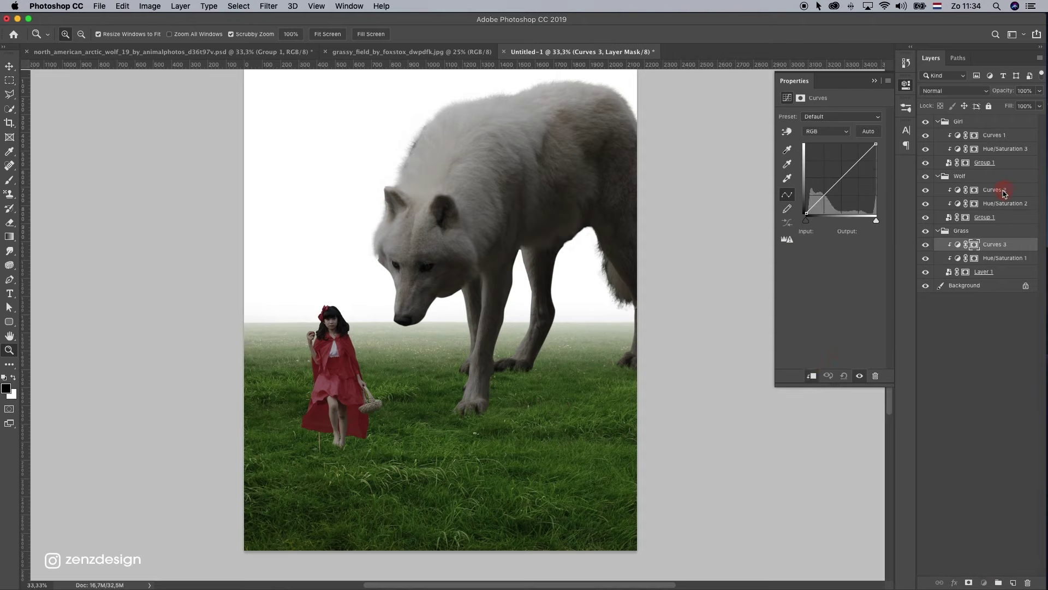
click(979, 231)
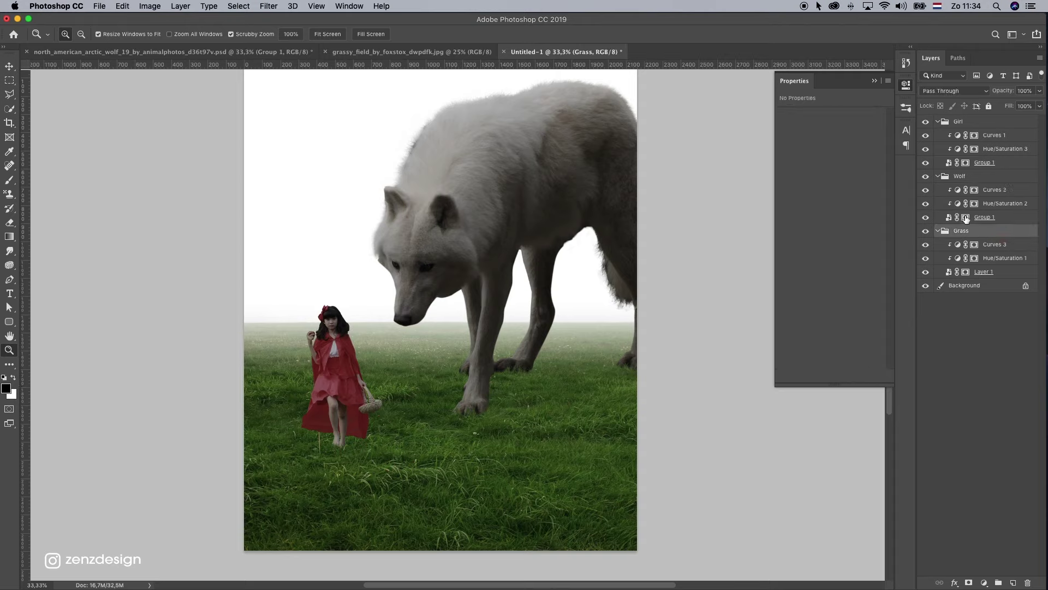
click(981, 244)
drag(875, 147, 890, 162)
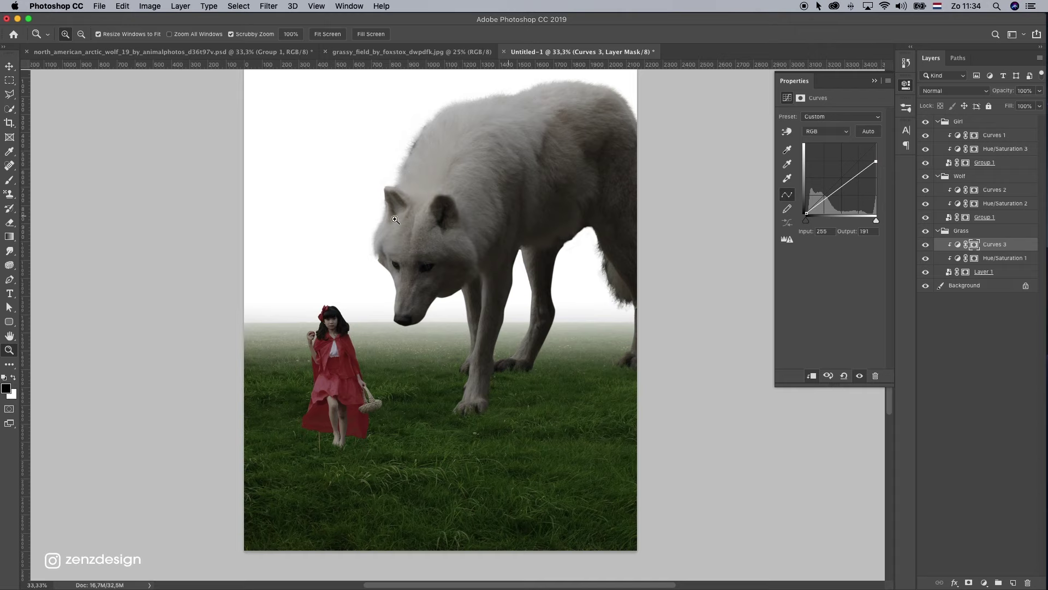
Select the mask of the girl's Curves adjustment and choose the Soft Round brush from the General Brushes at 70 px.
click(980, 141)
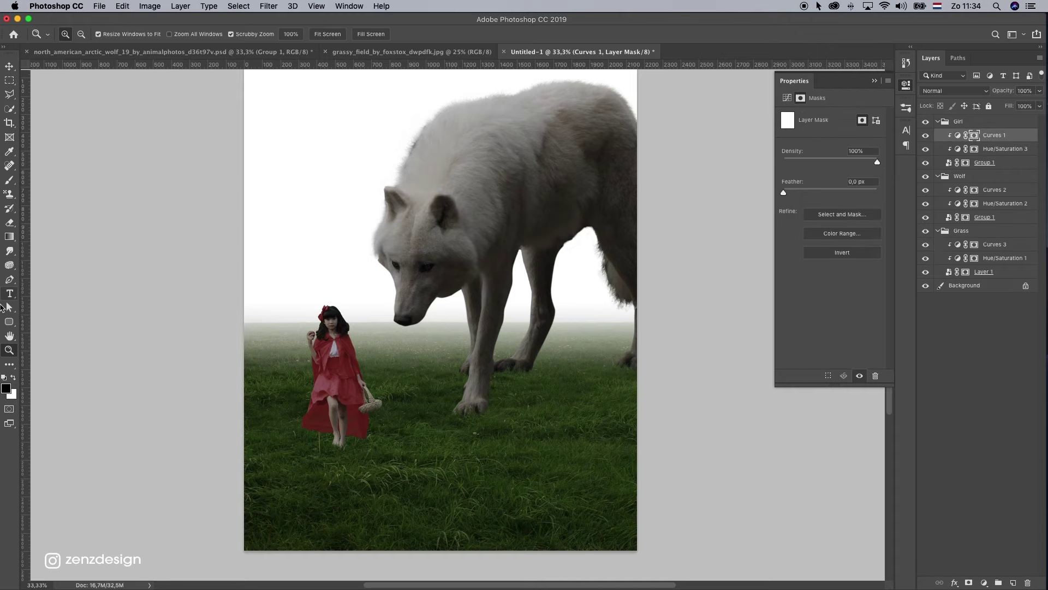
click(310, 353)
click(309, 353)
click(298, 348)
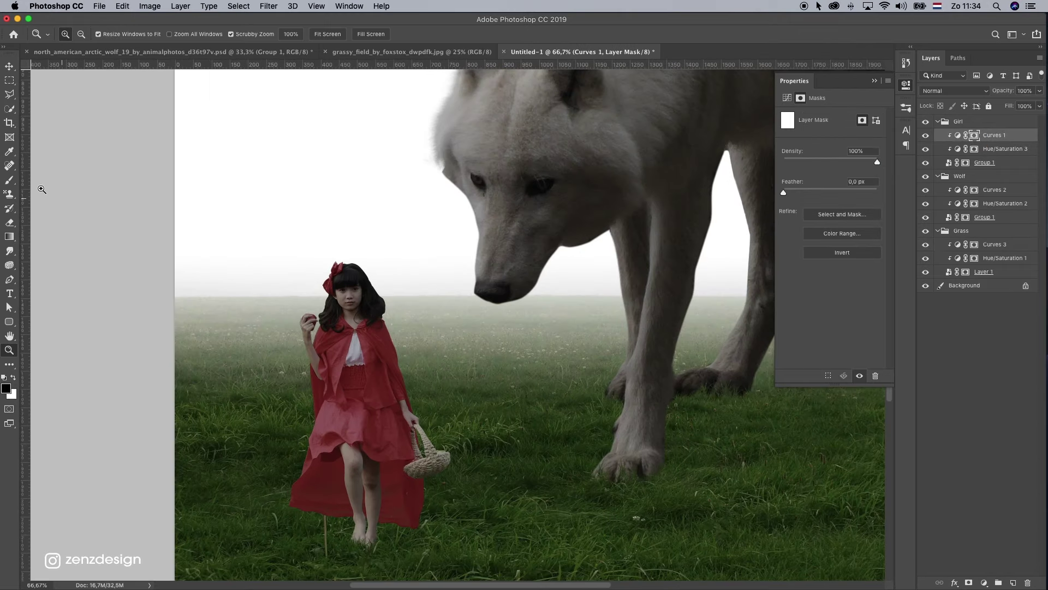
key(b)
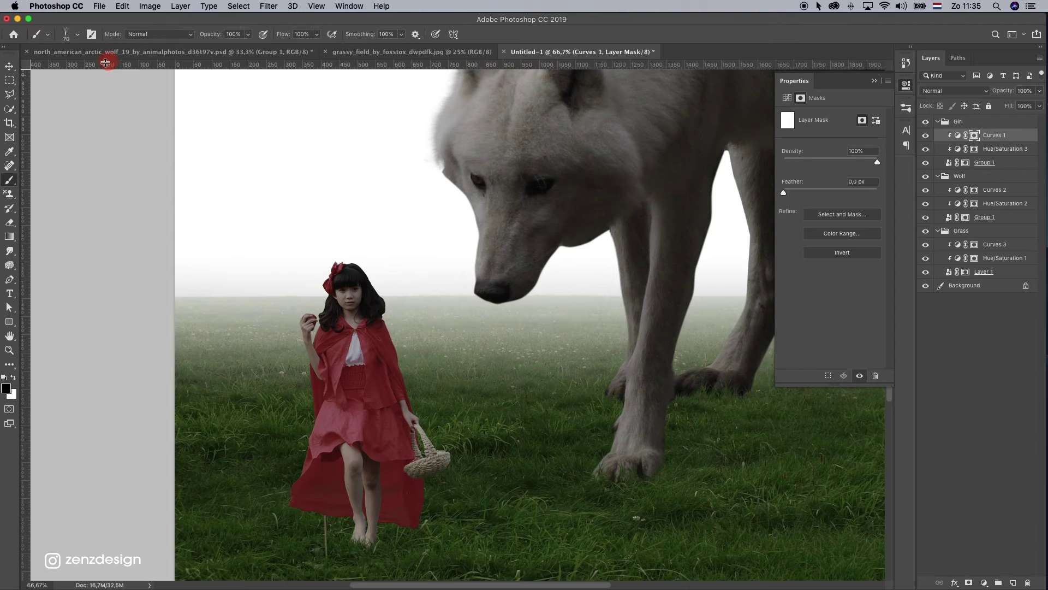
drag(106, 64, 106, 71)
click(74, 35)
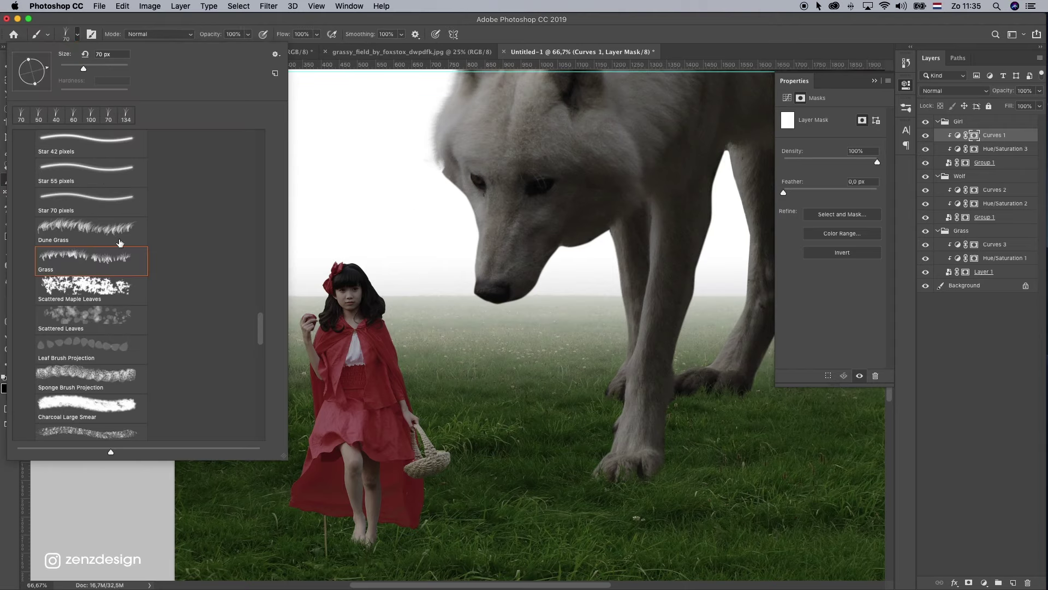
scroll(70, 198, up, 10)
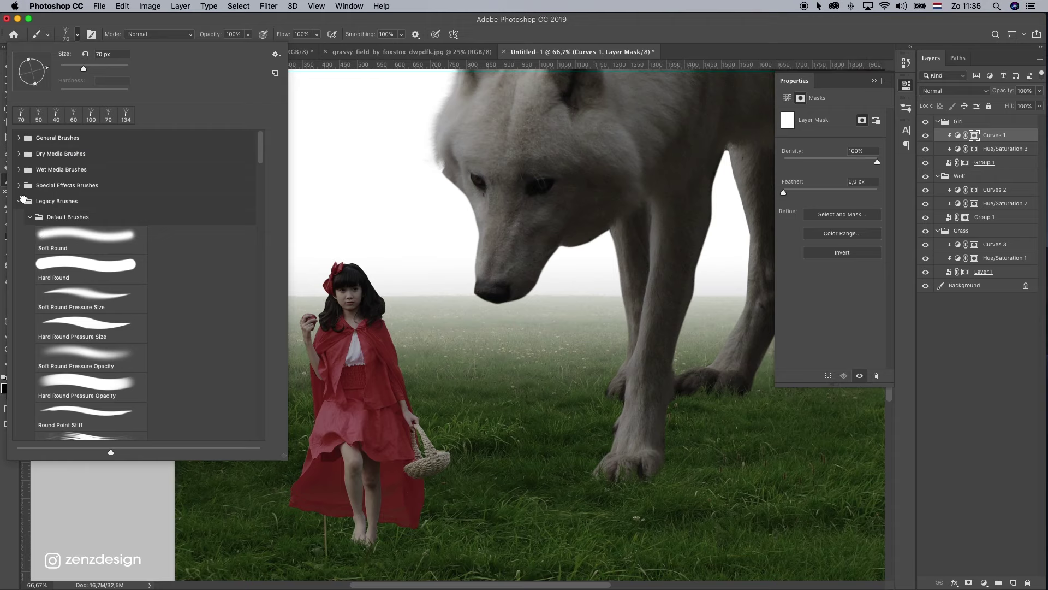
click(21, 201)
click(20, 137)
click(35, 148)
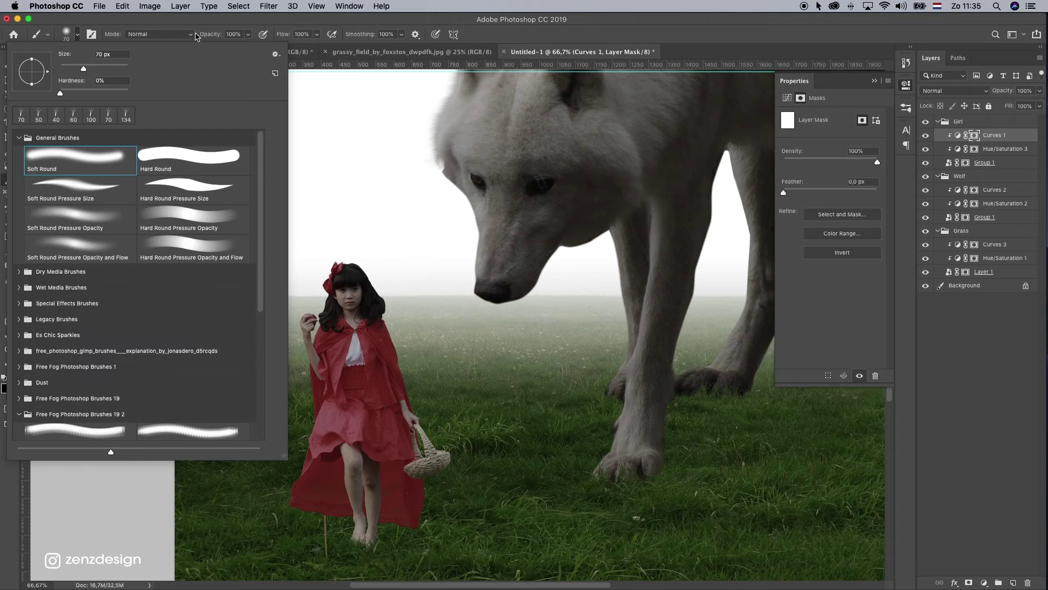
Set the brush to 62% opacity and 76% flow, reduce it to 50 px, and paint light back onto the girl's face and outer edges.
click(317, 33)
mouse_move(317, 34)
mouse_down()
mouse_move(297, 51)
mouse_move(230, 51)
mouse_up()
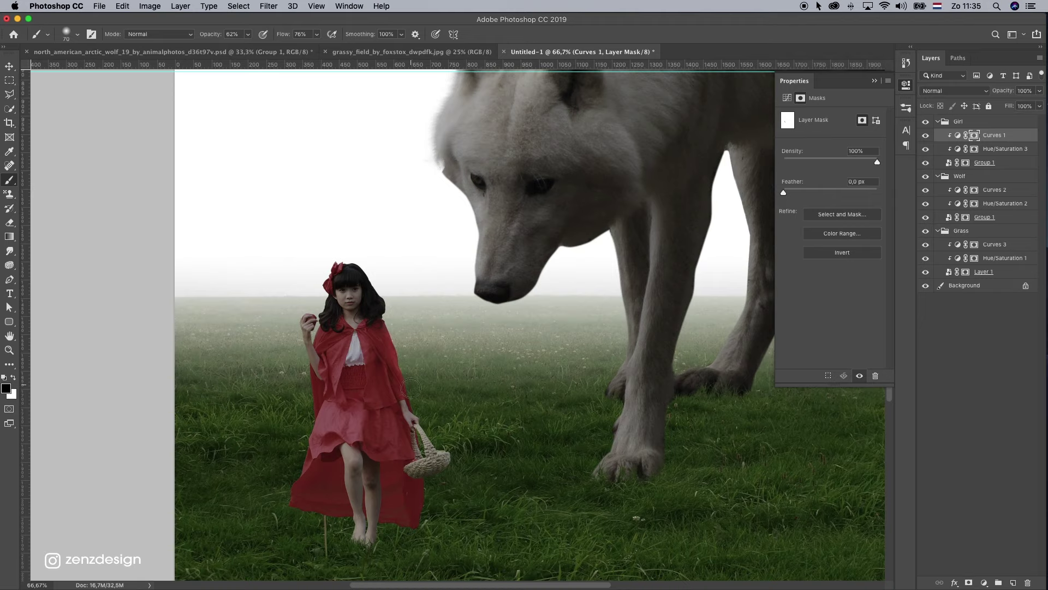
click(282, 304)
key(bracketleft)
key(bracketleft)
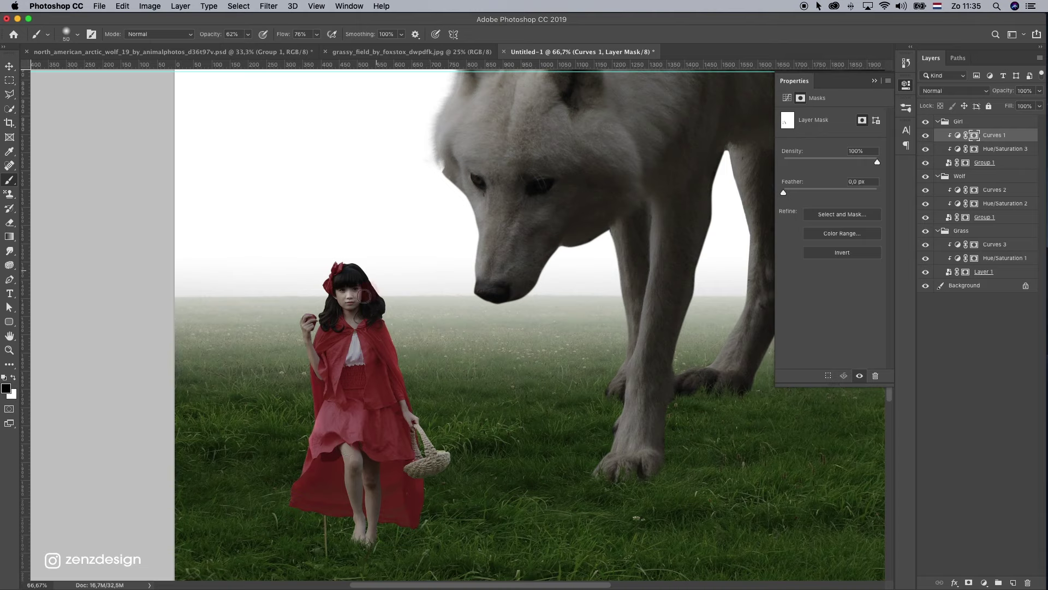
click(299, 494)
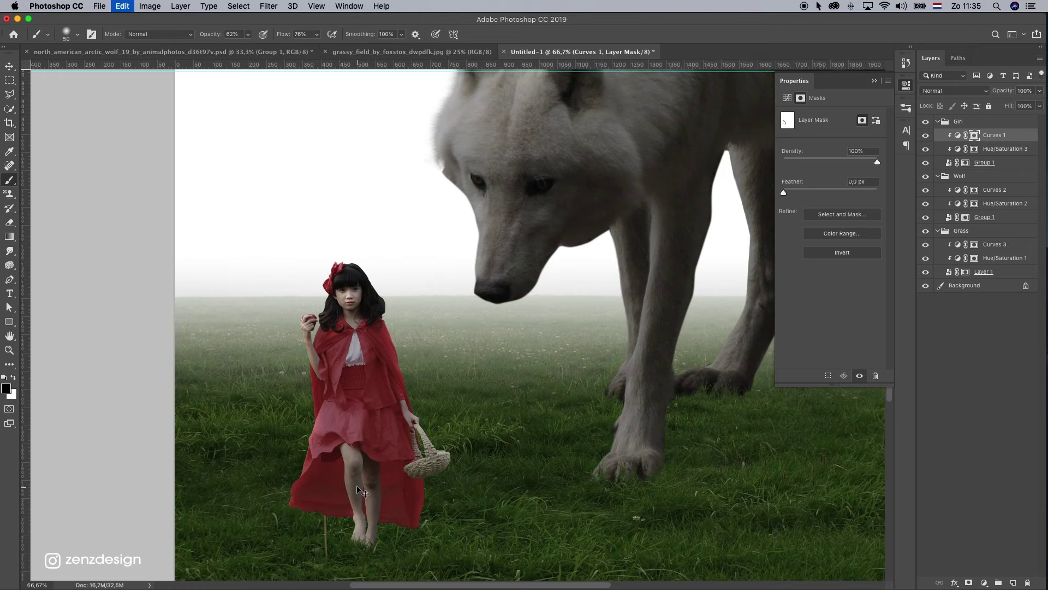
Reduce the brush to 40 px, paint over the girl's legs on the Curves mask, and undo the last stroke.
key(p)
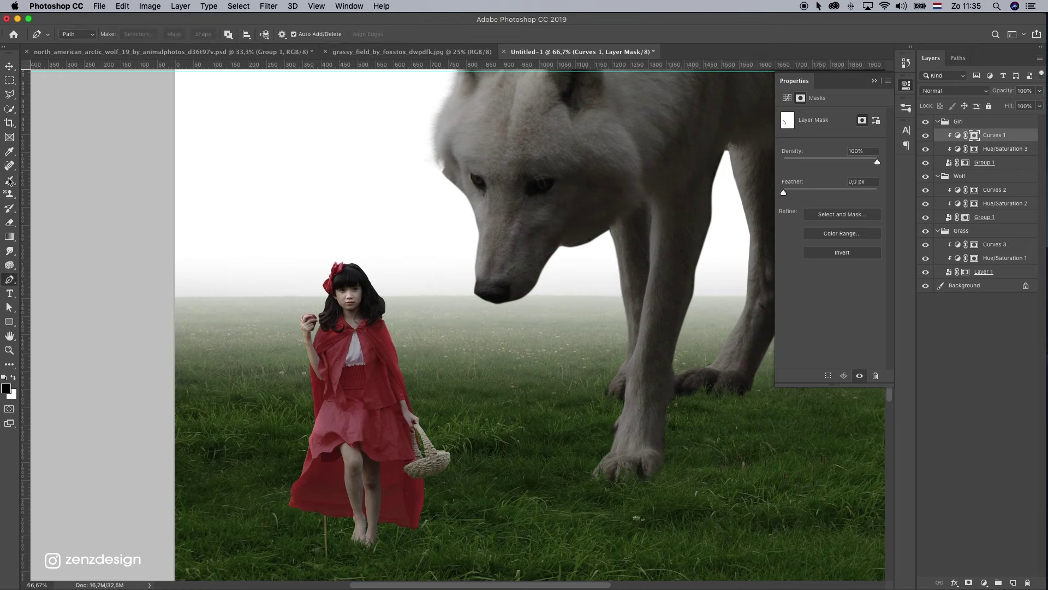
click(10, 180)
key(p)
key(b)
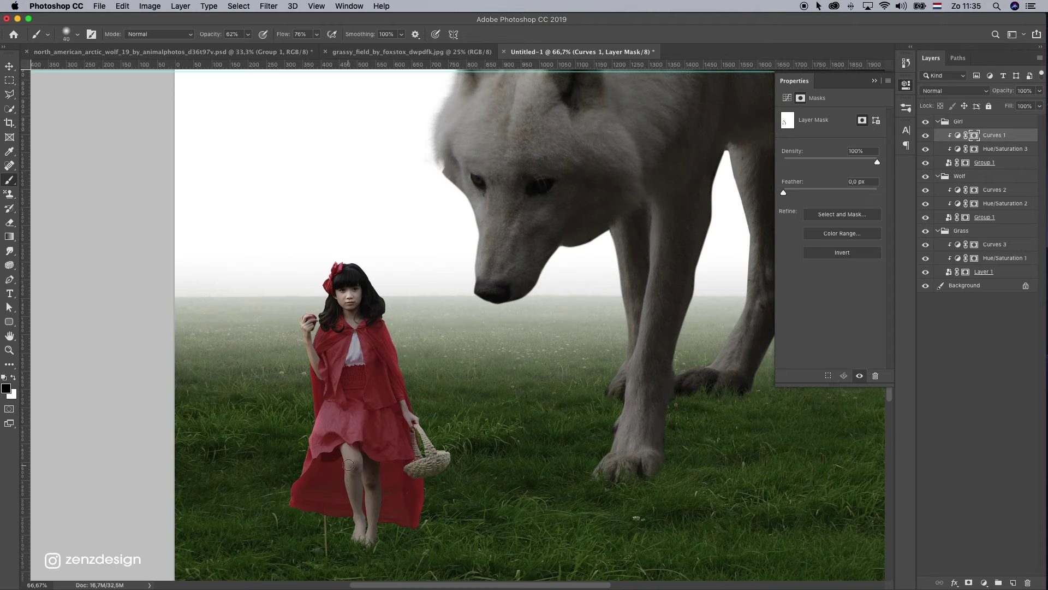
drag(354, 467, 364, 514)
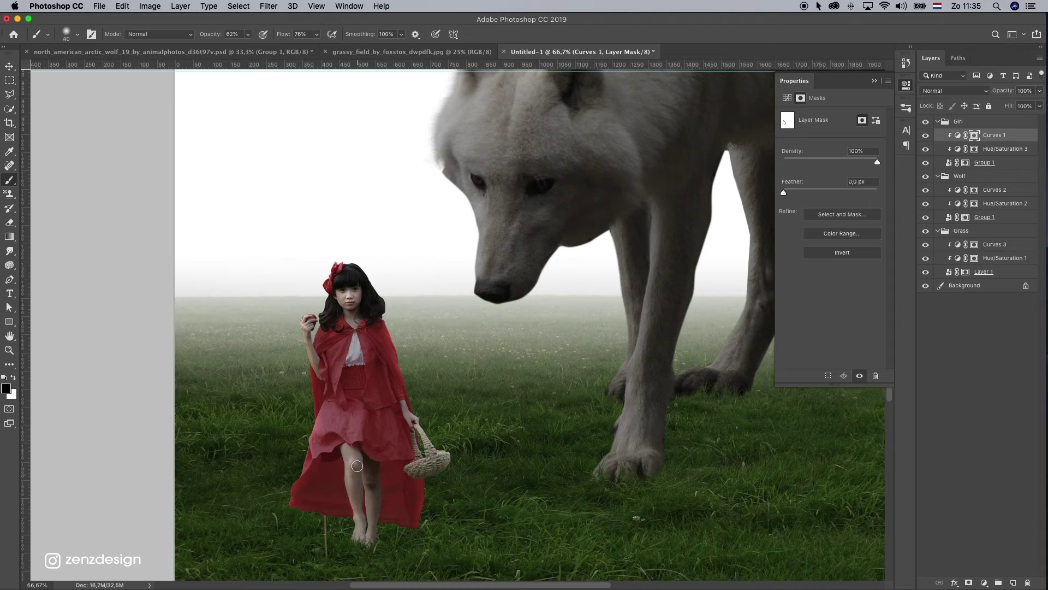
mouse_move(348, 463)
mouse_down()
mouse_move(365, 516)
mouse_move(398, 512)
mouse_up()
key(super+z)
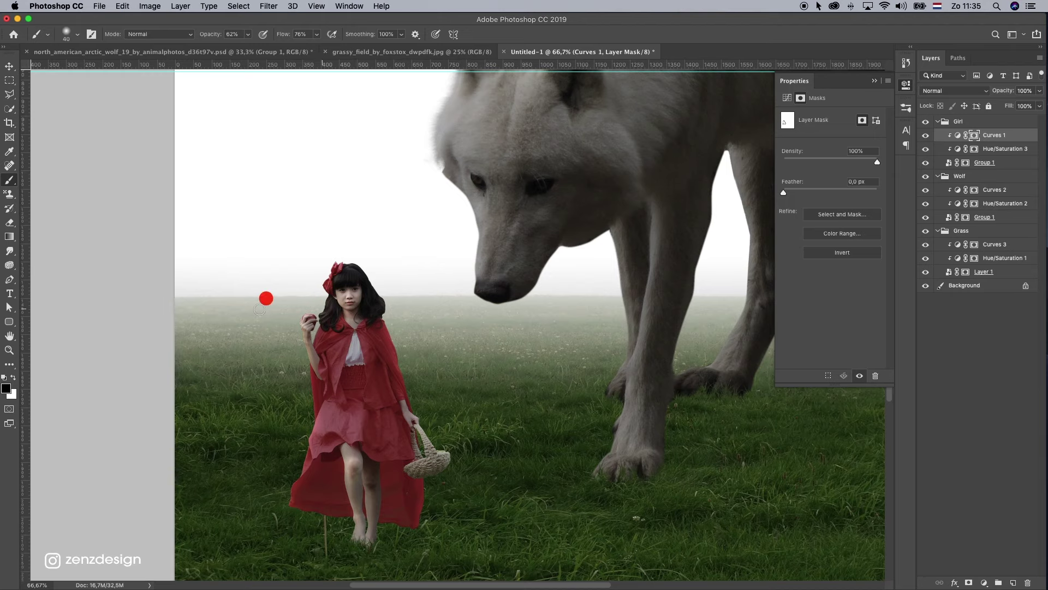
Select the Background layer and fill it with black.
drag(568, 238, 502, 323)
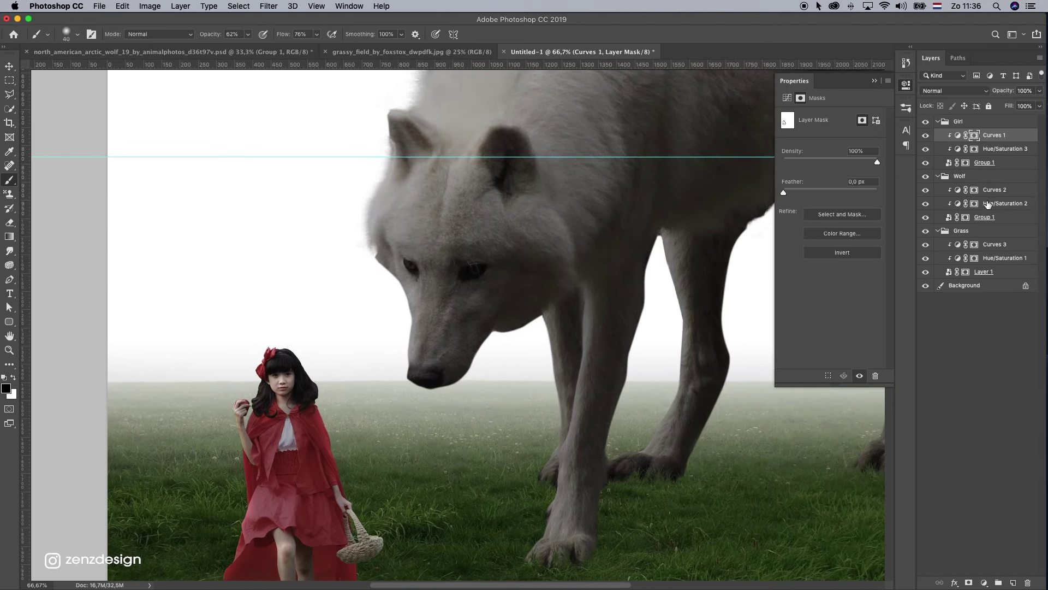
click(975, 190)
drag(419, 201, 389, 362)
click(973, 286)
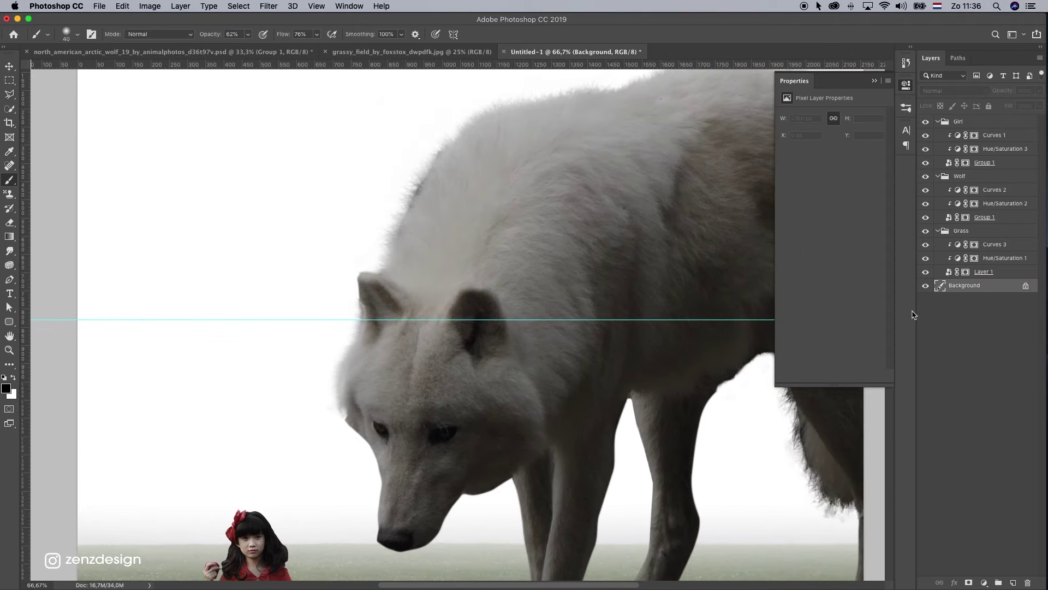
key(alt+BackSpace)
Select the mask of the wolf's Curves adjustment, enlarge the brush to 150 px, and paint light back along the wolf's back, head and front leg.
click(1000, 247)
click(975, 190)
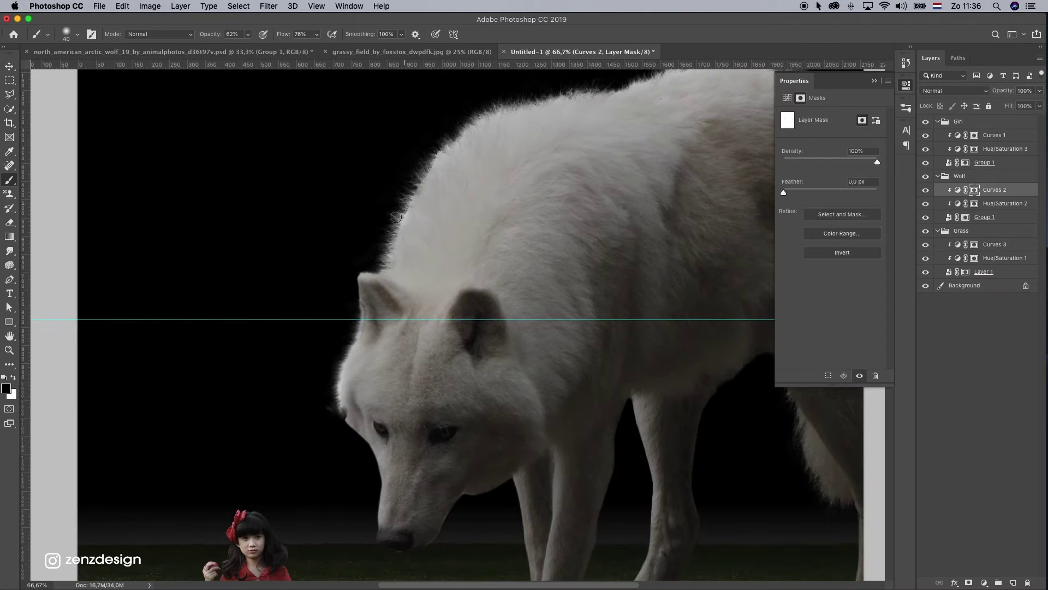
drag(694, 82, 622, 190)
key(bracketright)
key(bracketright)
key(bracketright)
key(bracketright)
key(bracketright)
key(bracketright)
key(bracketright)
mouse_move(622, 185)
mouse_down()
mouse_move(453, 213)
mouse_move(287, 382)
mouse_up()
drag(305, 437, 294, 247)
drag(290, 295, 303, 351)
click(289, 268)
drag(434, 475, 442, 496)
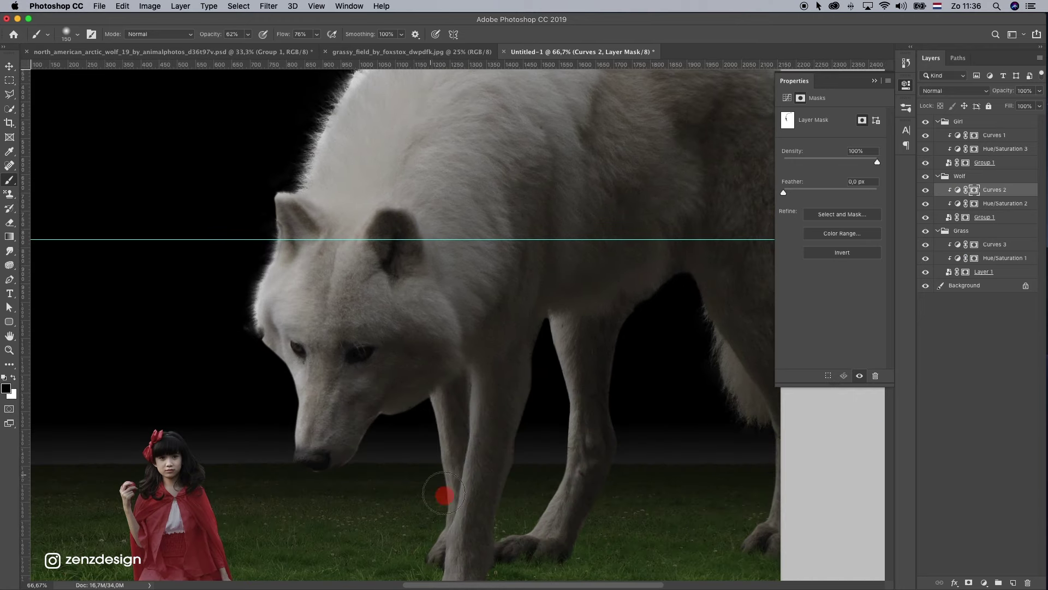
Raise the brush opacity to 86%, enlarge the brush, and paint more light along the wolf's head edge and front legs.
drag(248, 34, 263, 47)
drag(284, 303, 276, 230)
key(bracketright)
key(bracketright)
drag(272, 178, 227, 363)
drag(545, 487, 404, 246)
Select the mask of the grass Curves adjustment and paint light back across the middle of the grass with a 700 px brush, undoing the first stroke.
key(z)
key(super+minus)
key(super+minus)
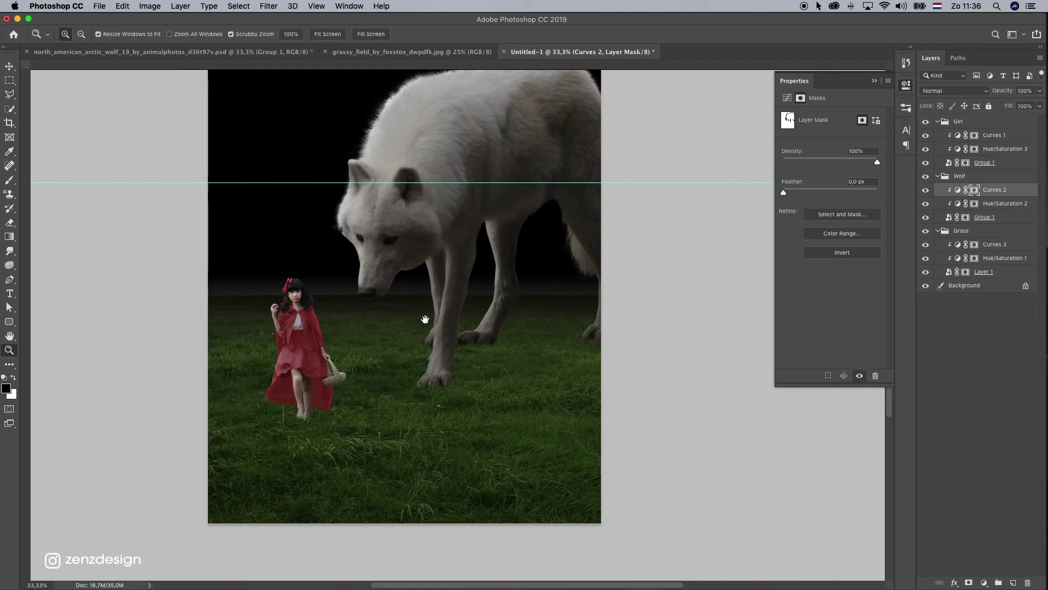
click(974, 244)
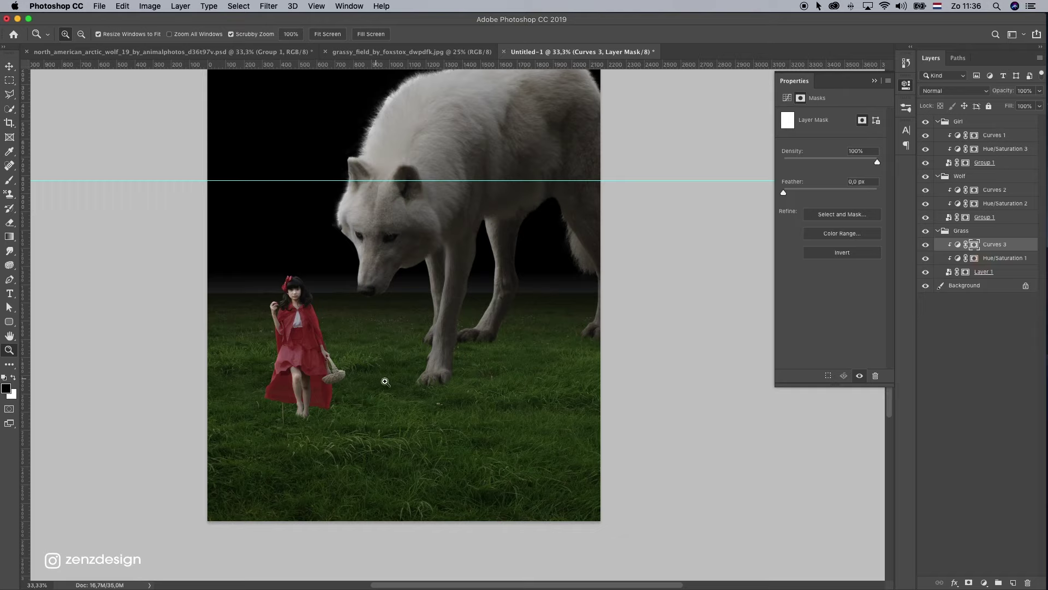
click(9, 182)
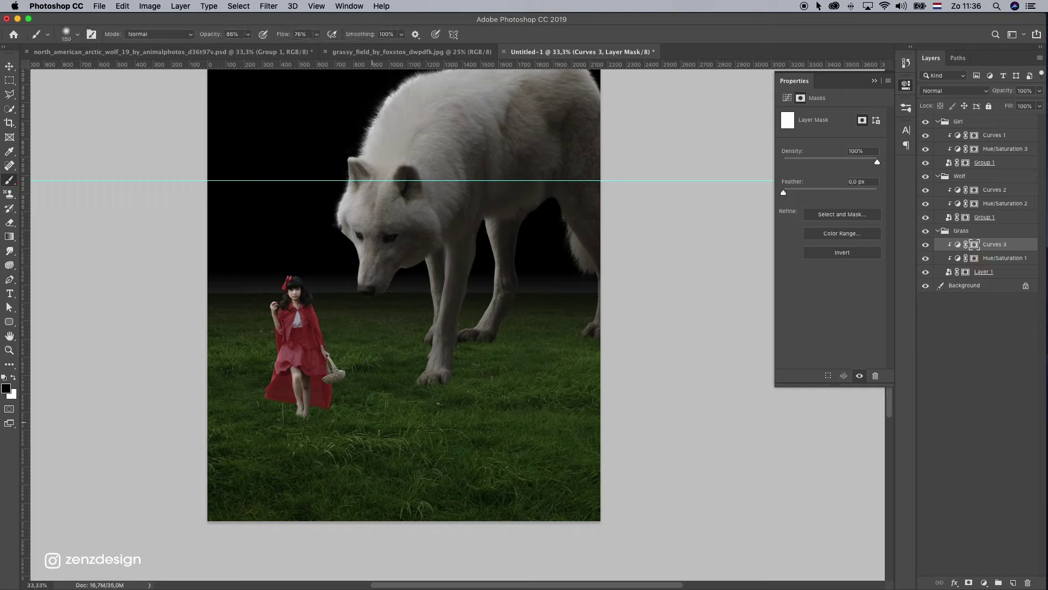
drag(246, 341, 490, 364)
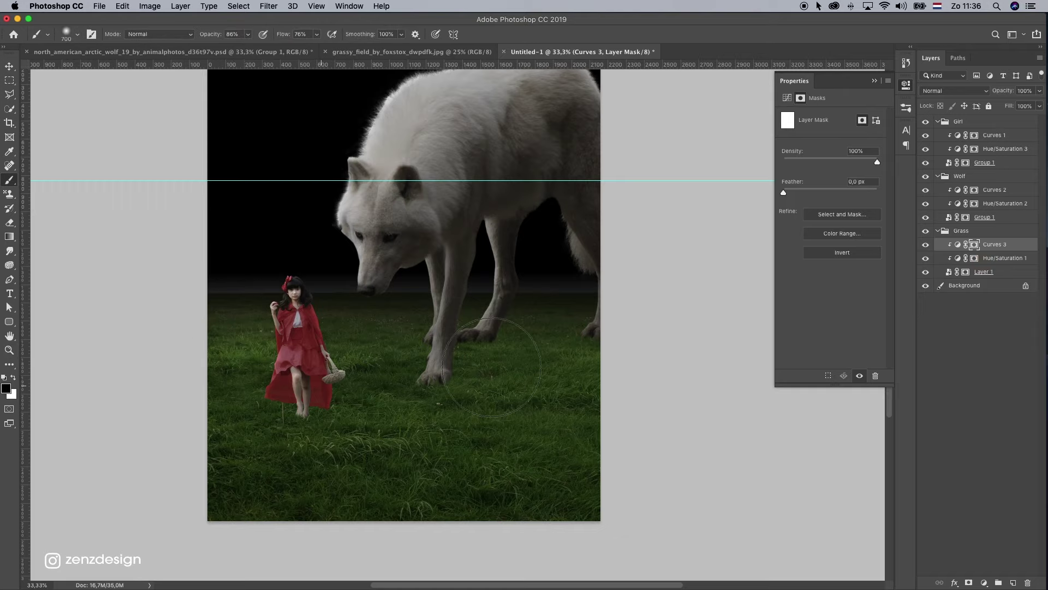
key(super+z)
mouse_move(221, 333)
mouse_down()
mouse_move(543, 302)
mouse_move(362, 311)
mouse_move(135, 384)
mouse_move(382, 339)
mouse_move(186, 320)
mouse_up()
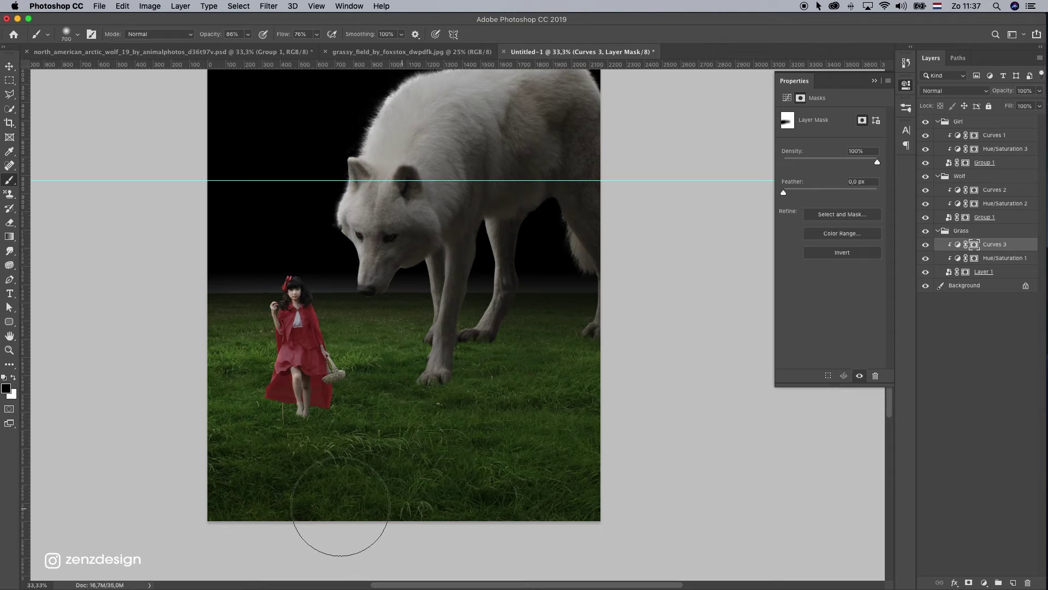
Paint more light onto the grass around and behind the girl with the 700 px brush, undoing the unwanted stroke.
click(553, 412)
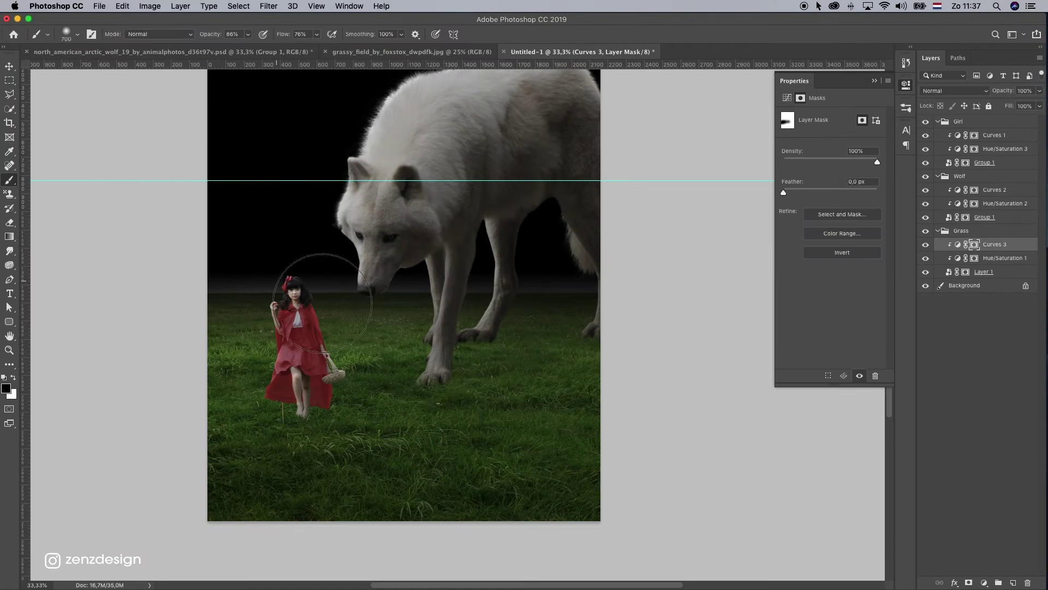
click(331, 309)
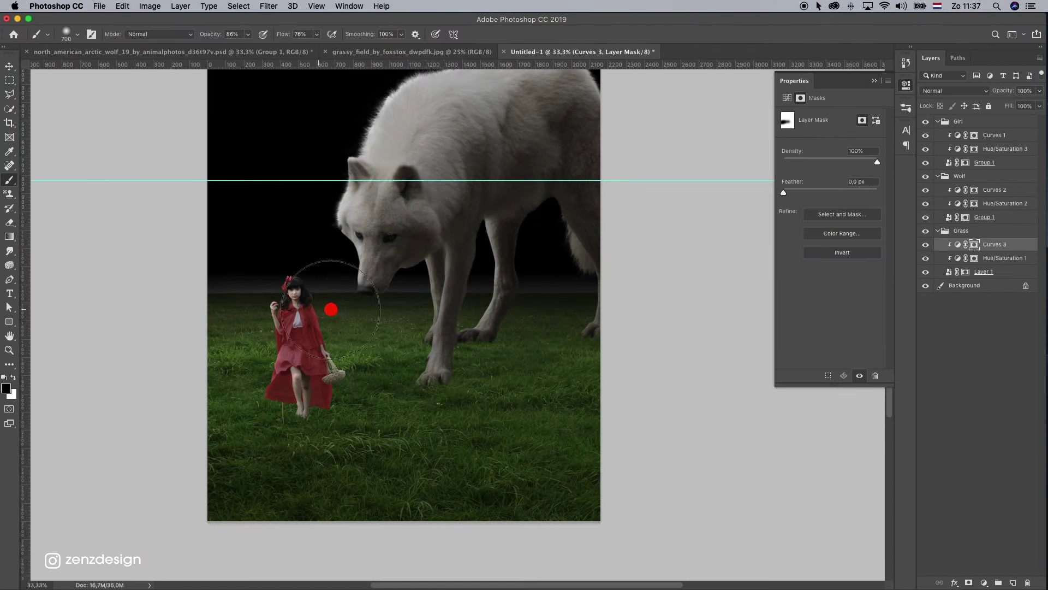
click(257, 339)
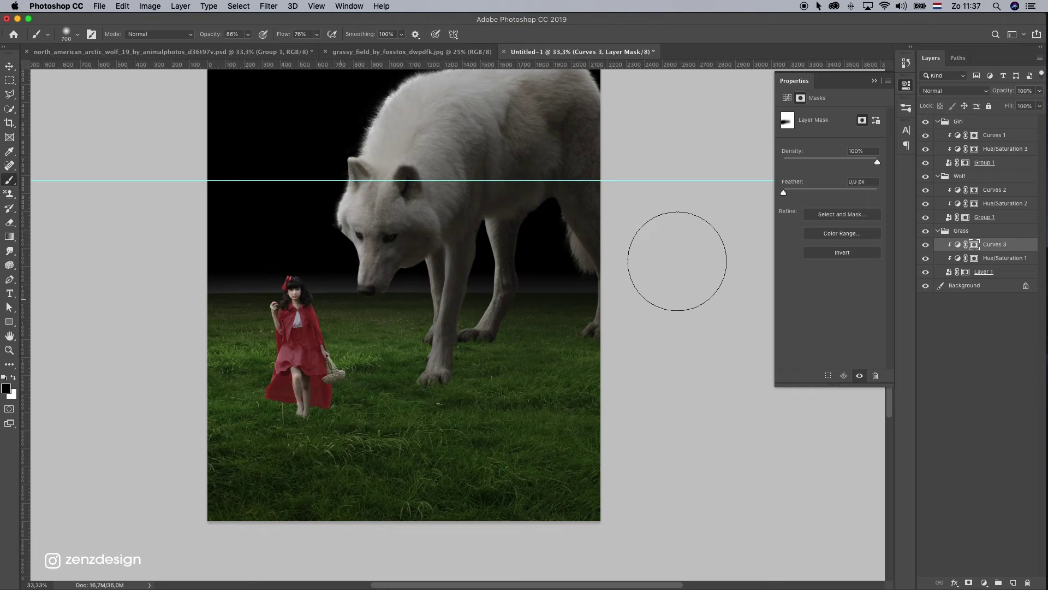
key(super+z)
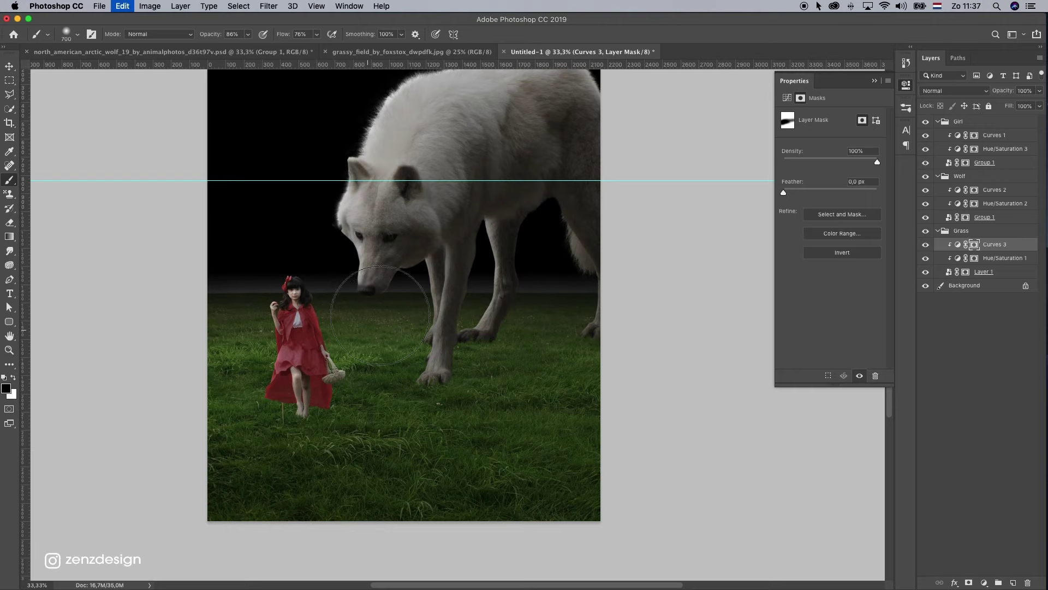
click(187, 391)
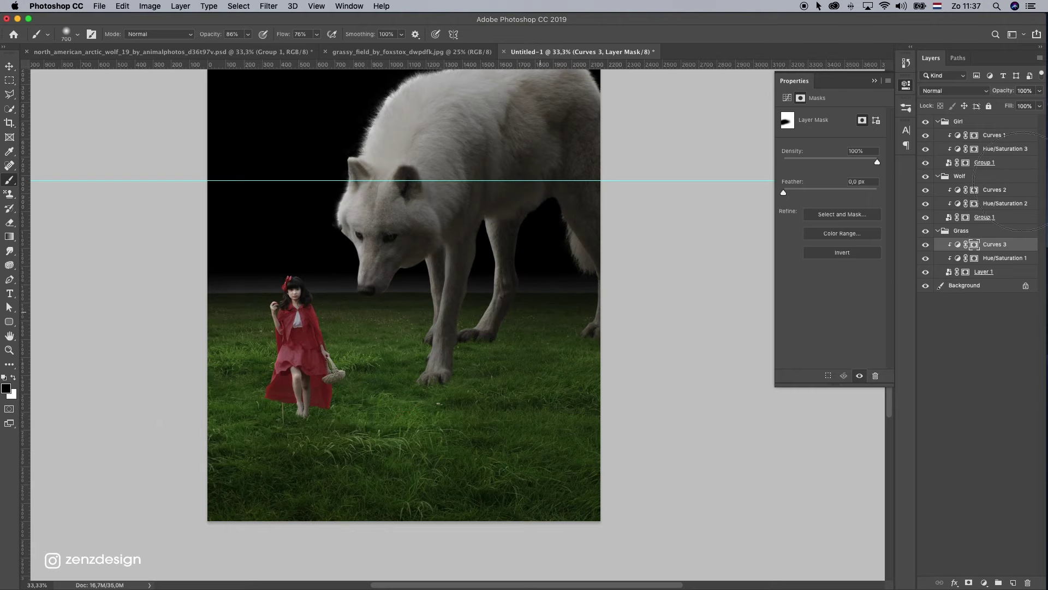
Reduce the brush size and paint a smaller stroke around the wolf's front leg.
key(bracketleft)
key(bracketleft)
key(bracketleft)
key(bracketleft)
key(bracketleft)
drag(459, 252, 451, 318)
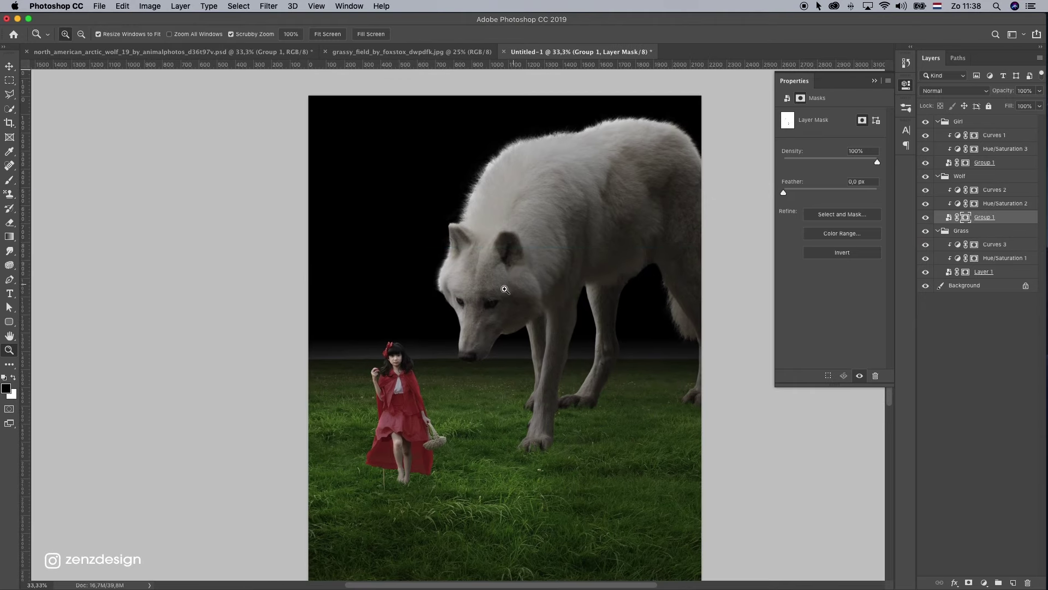
Add a new layer above the girl's Curves adjustment and clip it to the girl.
click(505, 289)
alt+click(514, 316)
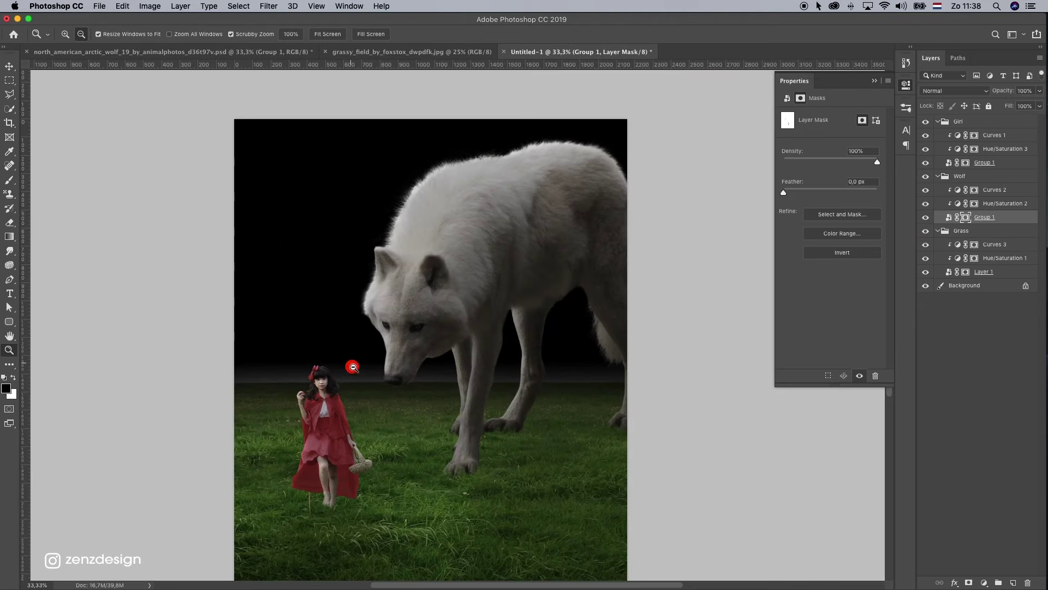
alt+click(353, 366)
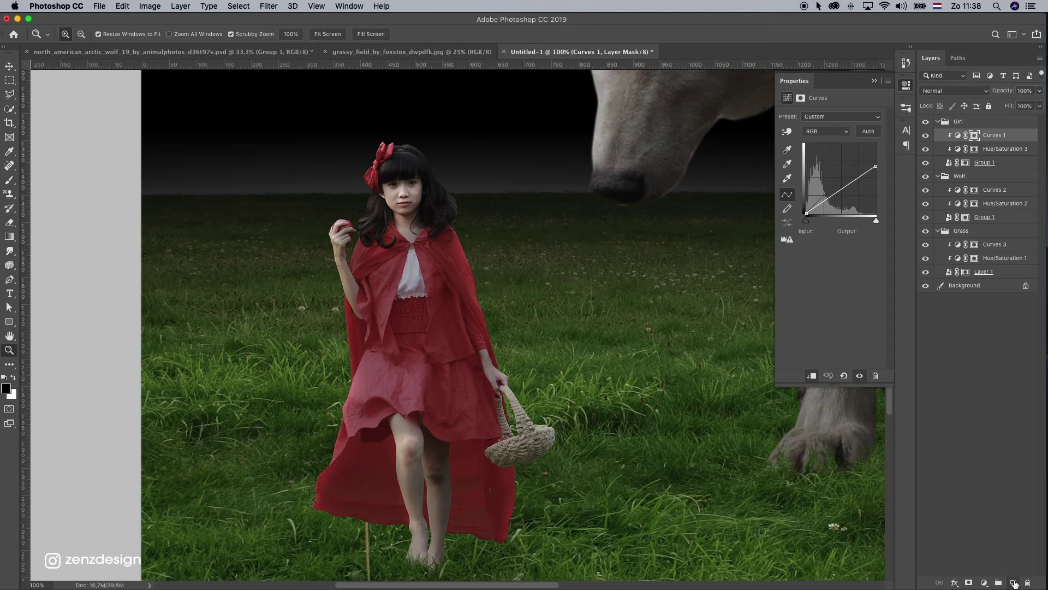
click(1014, 582)
right_click(985, 138)
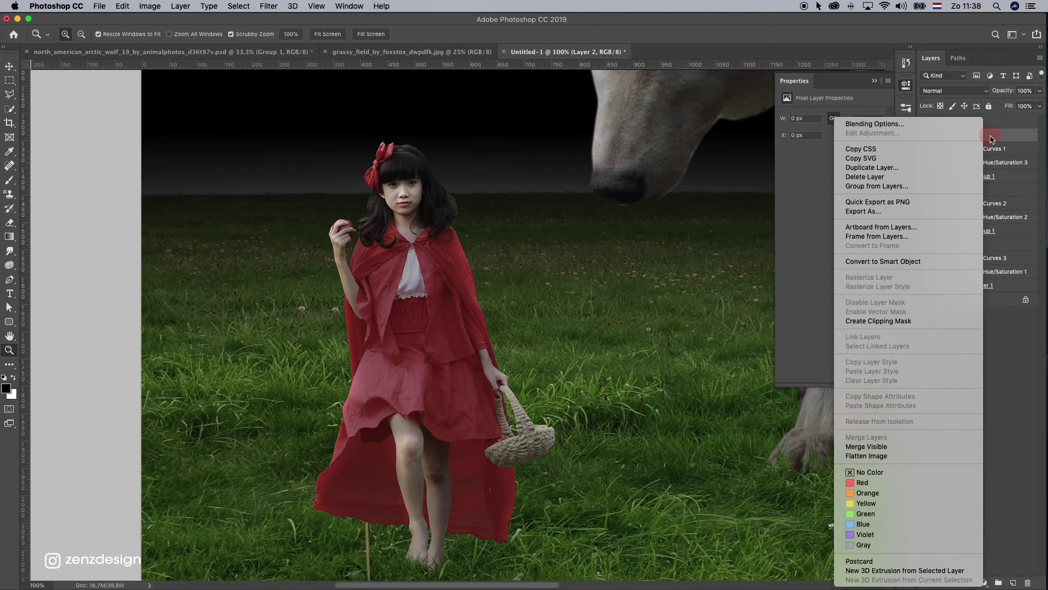
click(892, 321)
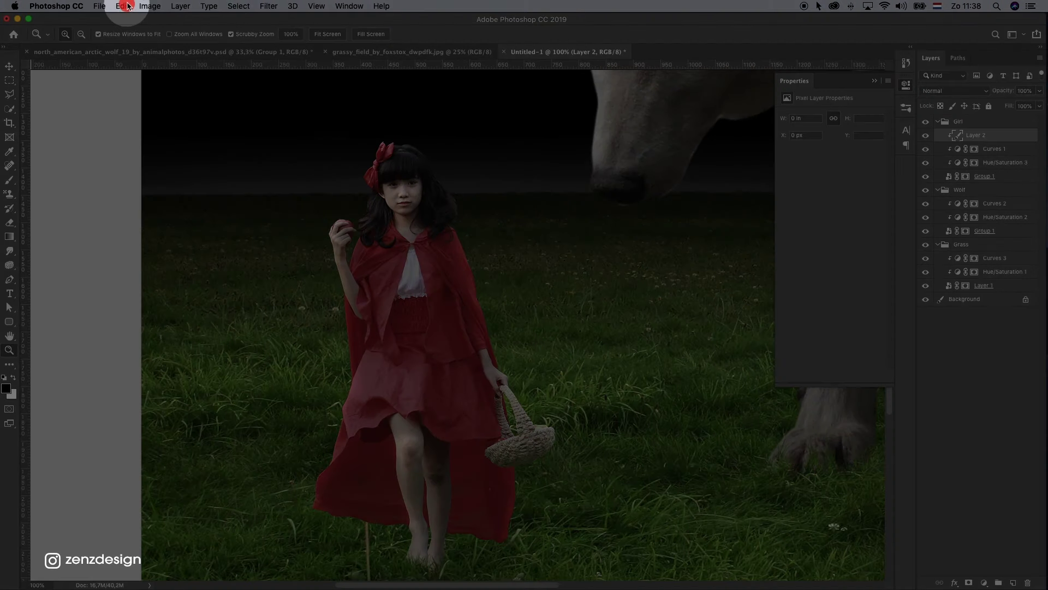
Fill the new clipped layer with 50% Gray at 100% opacity and set its blend mode to Overlay.
click(125, 6)
click(199, 179)
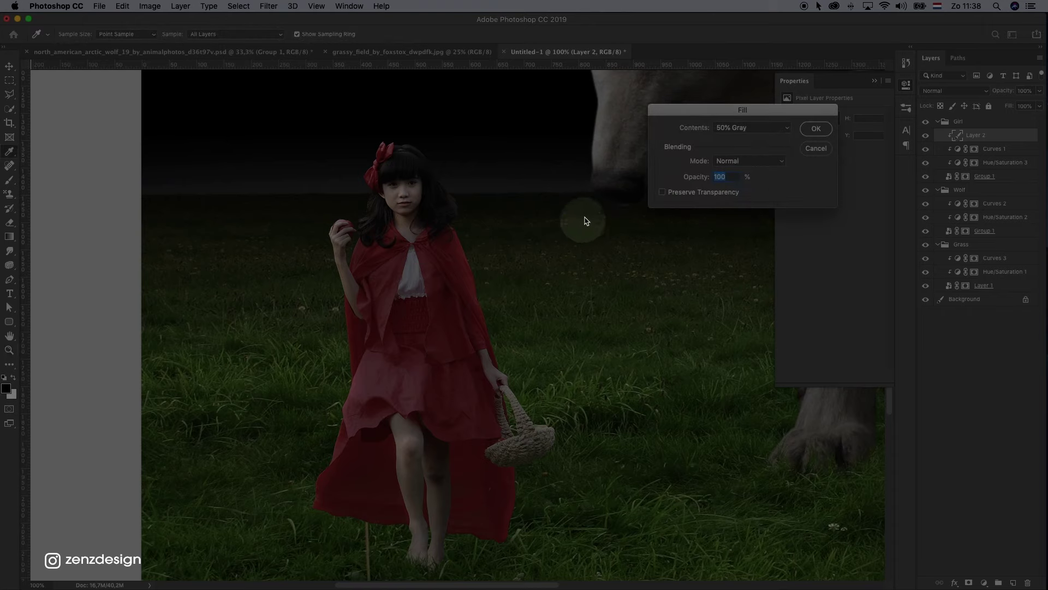
click(732, 128)
click(727, 127)
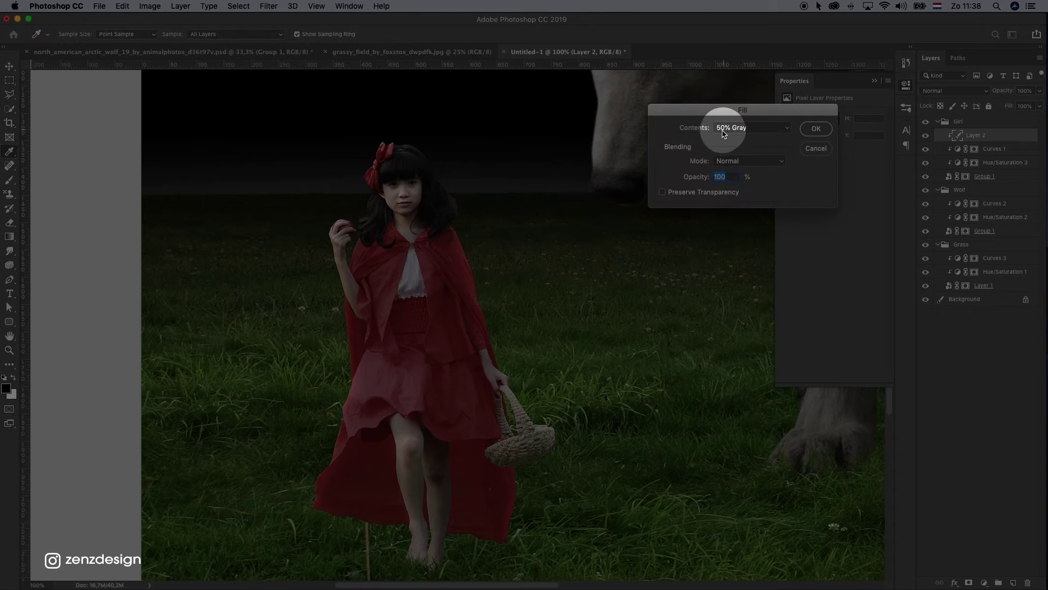
click(815, 129)
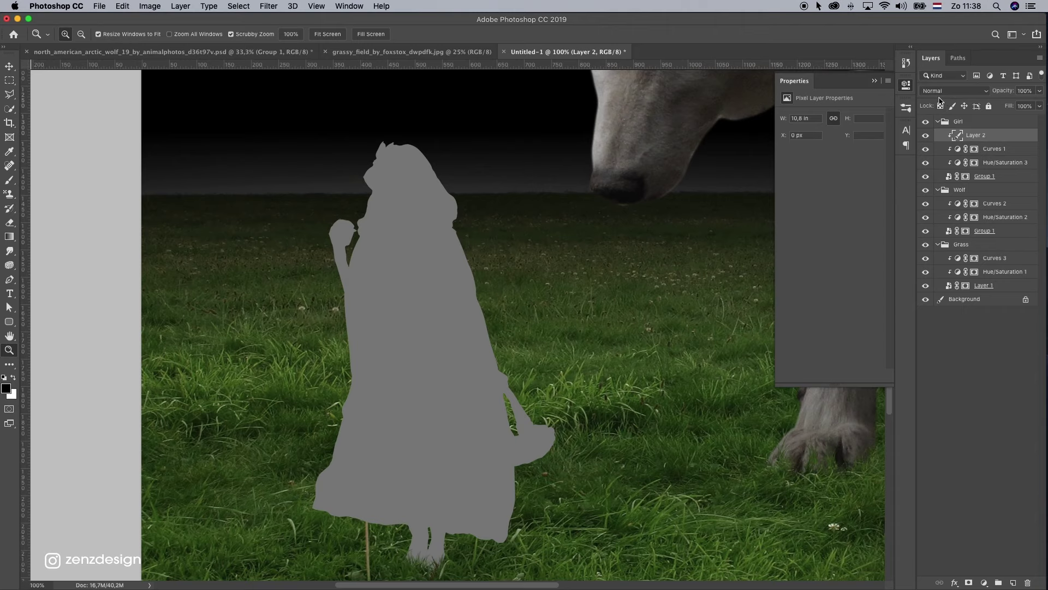
click(948, 92)
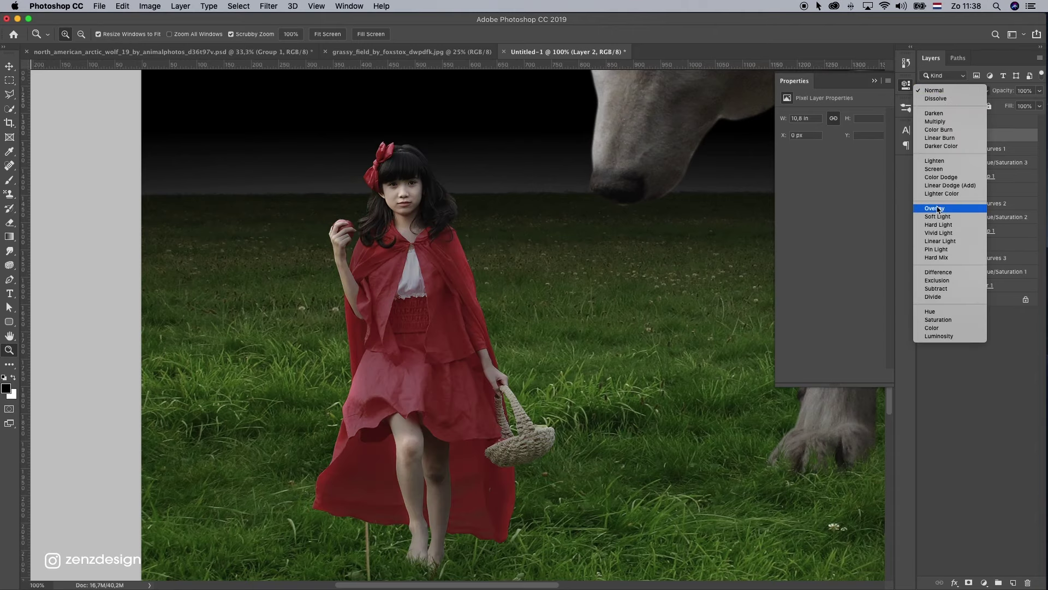
click(939, 210)
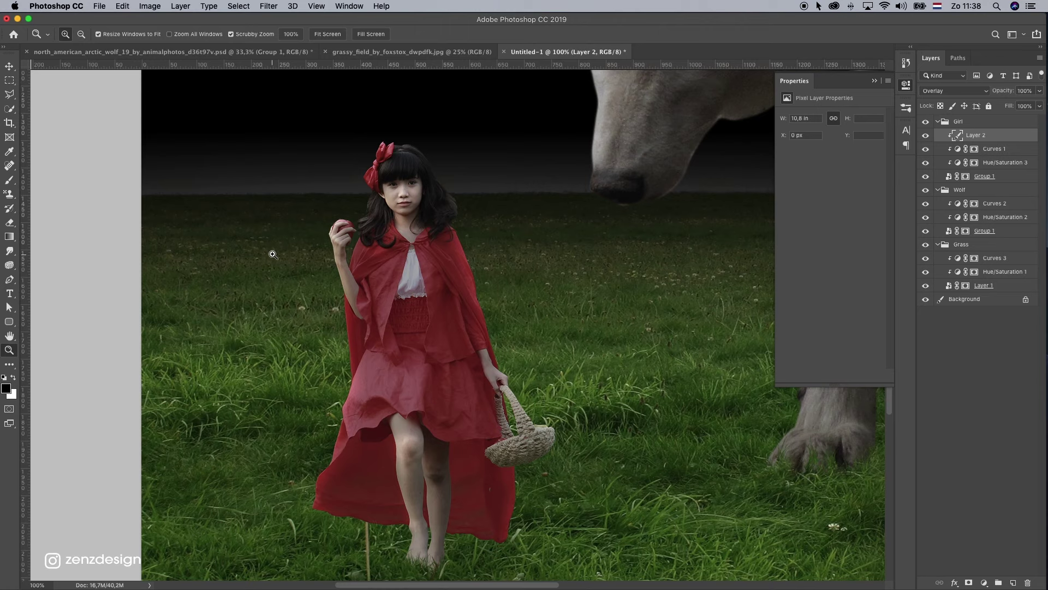
Choose the Burn Tool and set its range to Highlights and its exposure to 38%.
click(14, 266)
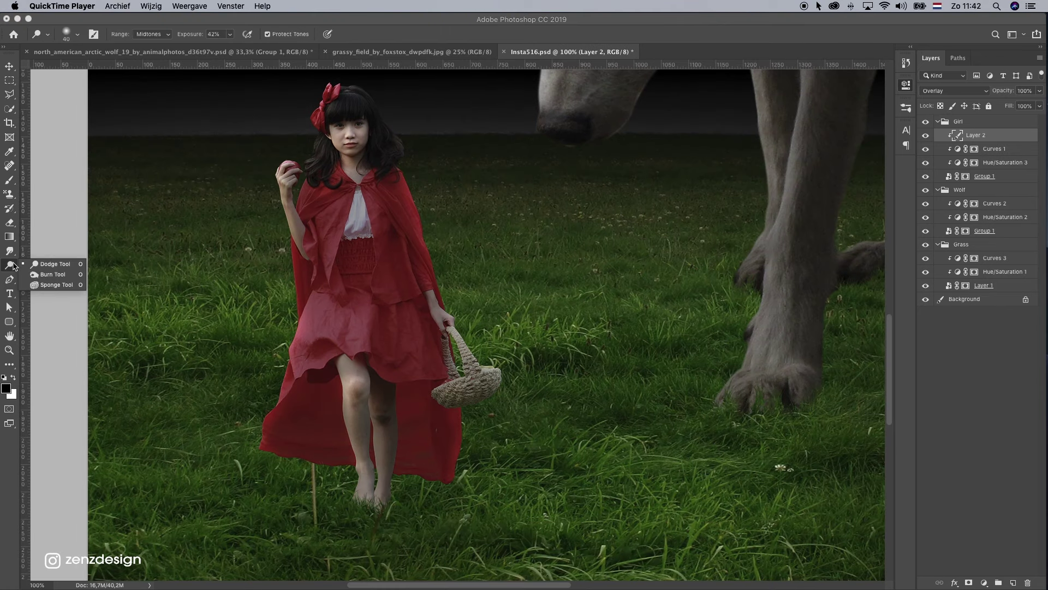
click(59, 275)
click(161, 34)
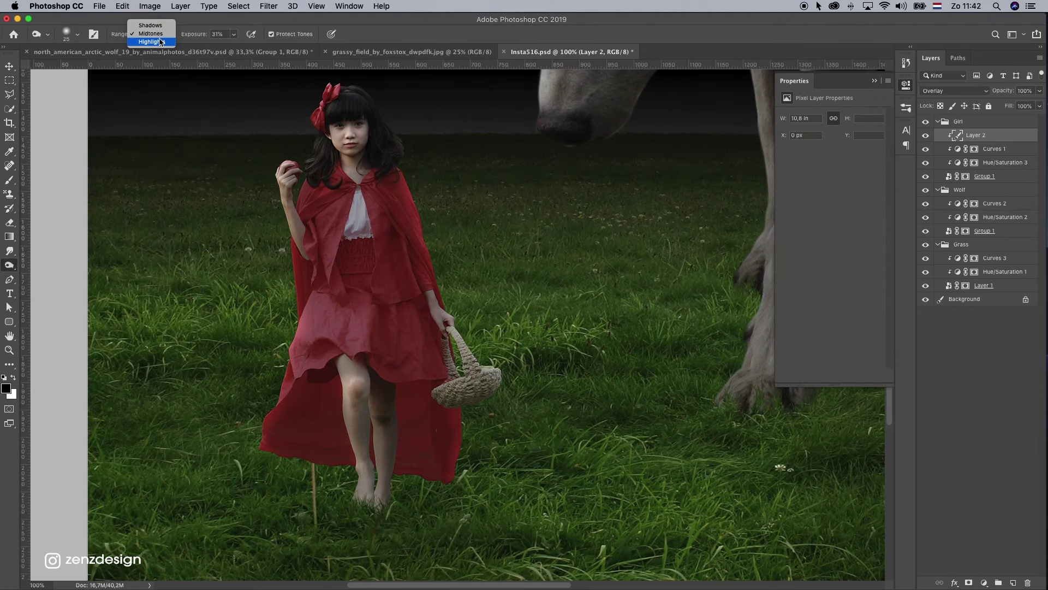
click(162, 43)
click(234, 37)
click(237, 48)
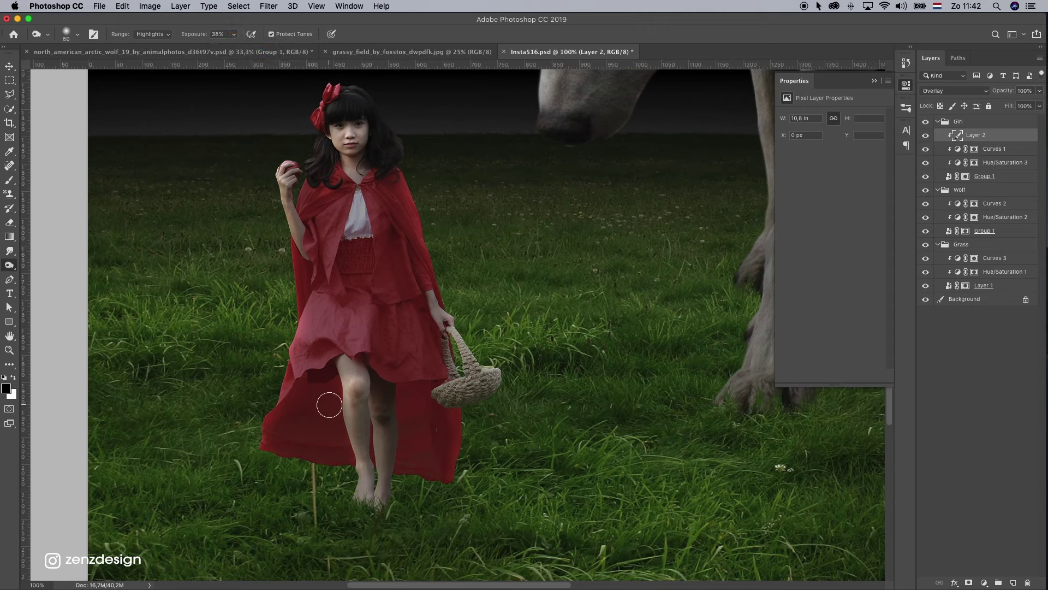
Burn the lower part of the cape with an enlarged brush, and darken around the legs with a smaller one.
key(bracketright)
key(bracketright)
key(bracketright)
key(bracketright)
key(bracketright)
click(333, 431)
key(bracketleft)
key(bracketleft)
key(bracketleft)
key(bracketleft)
mouse_move(431, 500)
mouse_down()
mouse_move(454, 488)
mouse_move(410, 442)
mouse_move(386, 447)
mouse_move(392, 408)
mouse_up()
Lower the burn exposure to 27%, reduce the brush to 40 px, and try darkening the girl's collar and shoulder, undoing the last strokes.
key(bracketleft)
click(233, 35)
click(291, 116)
key(bracketleft)
mouse_move(362, 159)
mouse_down()
mouse_move(359, 190)
mouse_move(342, 186)
mouse_up()
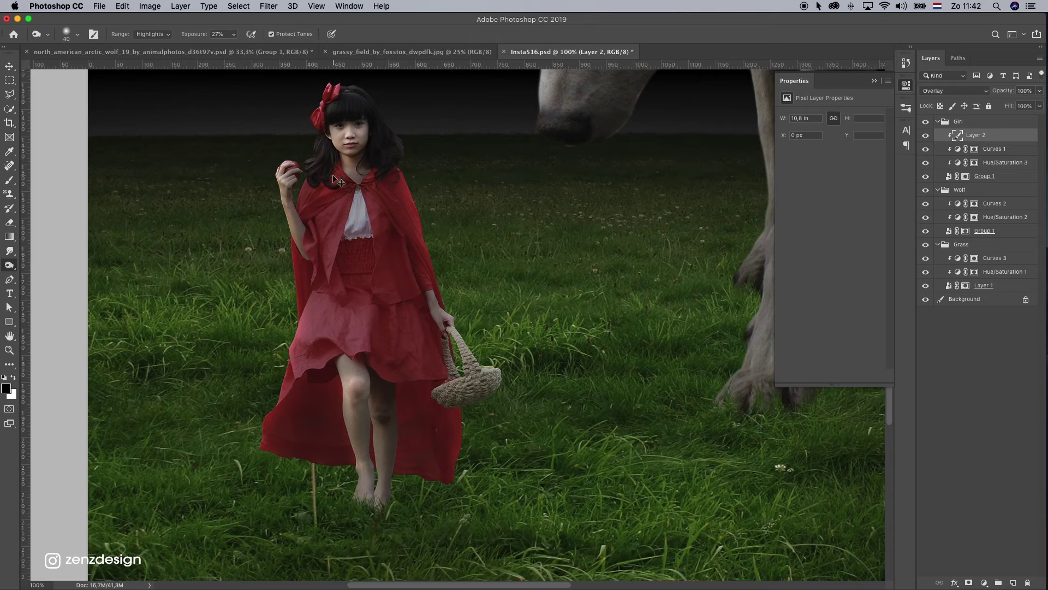
key(super+z)
mouse_move(313, 187)
mouse_down()
mouse_move(323, 208)
mouse_move(294, 216)
mouse_up()
key(super+z)
key(super+z)
Burn shadows onto the legs under the skirt's hem and along the raised arm, reducing the brush to 25 px, and compare with the layer hidden.
ctrl+alt+click(435, 509)
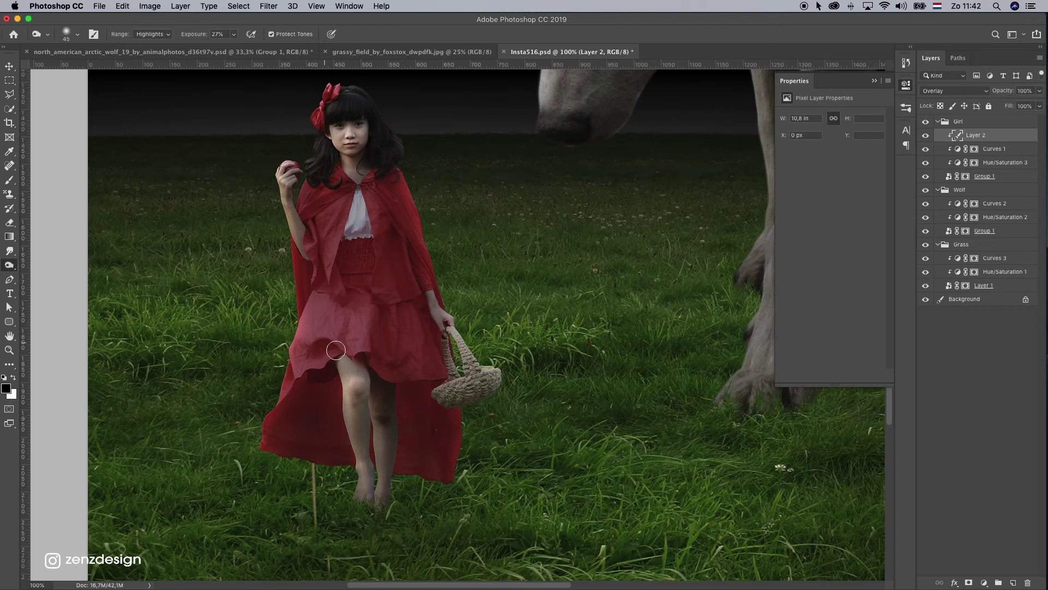
click(358, 357)
key(bracketleft)
click(404, 385)
mouse_move(310, 266)
mouse_down()
mouse_move(300, 281)
mouse_move(312, 244)
mouse_up()
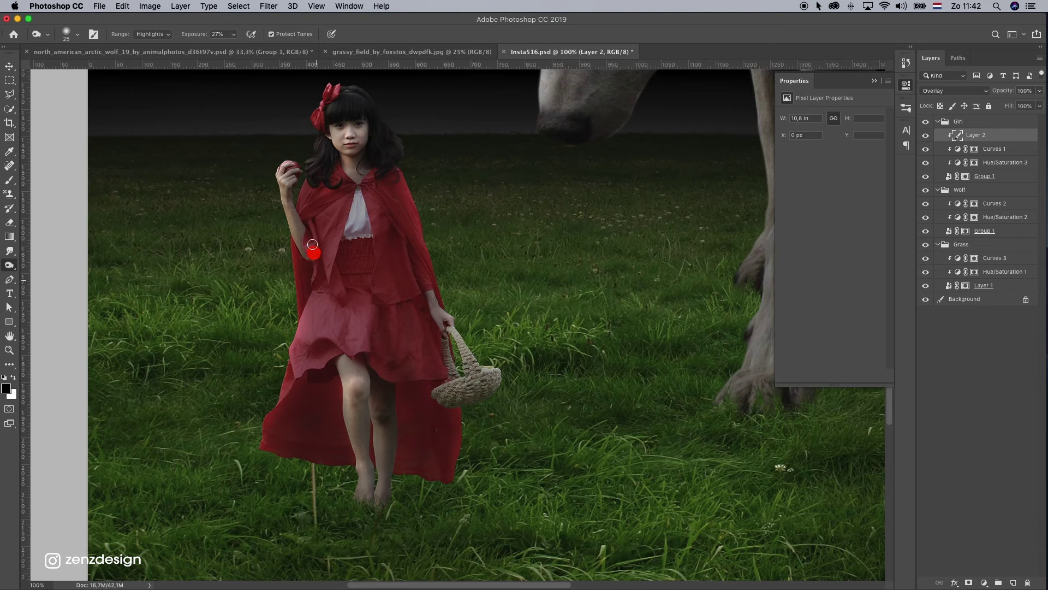
click(299, 203)
click(925, 137)
click(925, 138)
Set the burn range to Midtones, exposure to 18% and brush to 60 px, darken the lower cape, and undo the last stroke.
click(161, 36)
click(158, 25)
click(233, 35)
click(231, 48)
key(bracketright)
key(bracketright)
click(307, 476)
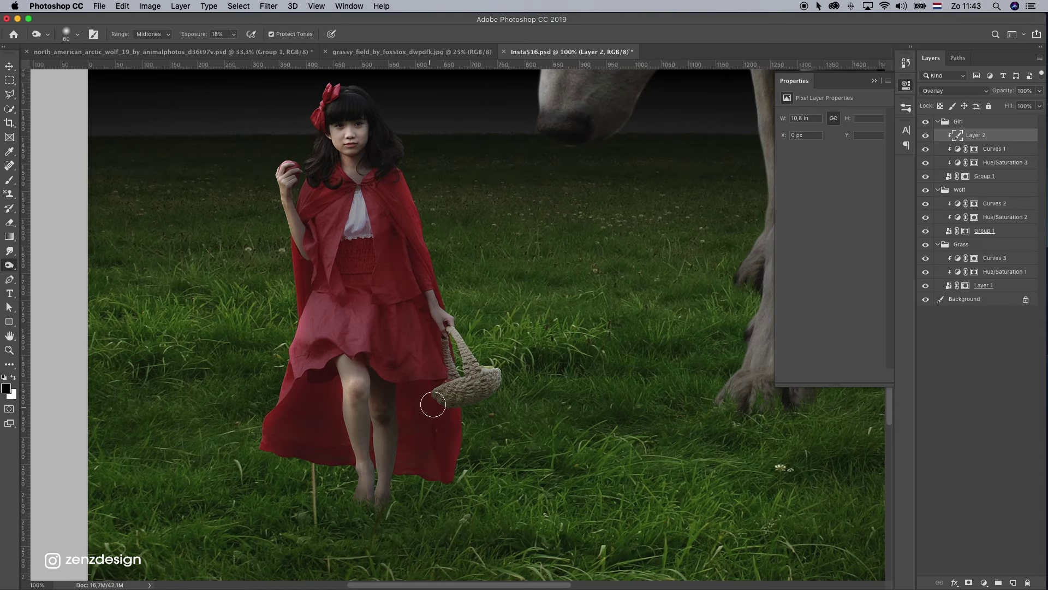
key(super+z)
Lower the burn exposure to 14% and the brush to 45 px, and darken the cape and the leg below the skirt.
drag(233, 34, 230, 48)
key(bracketleft)
key(bracketleft)
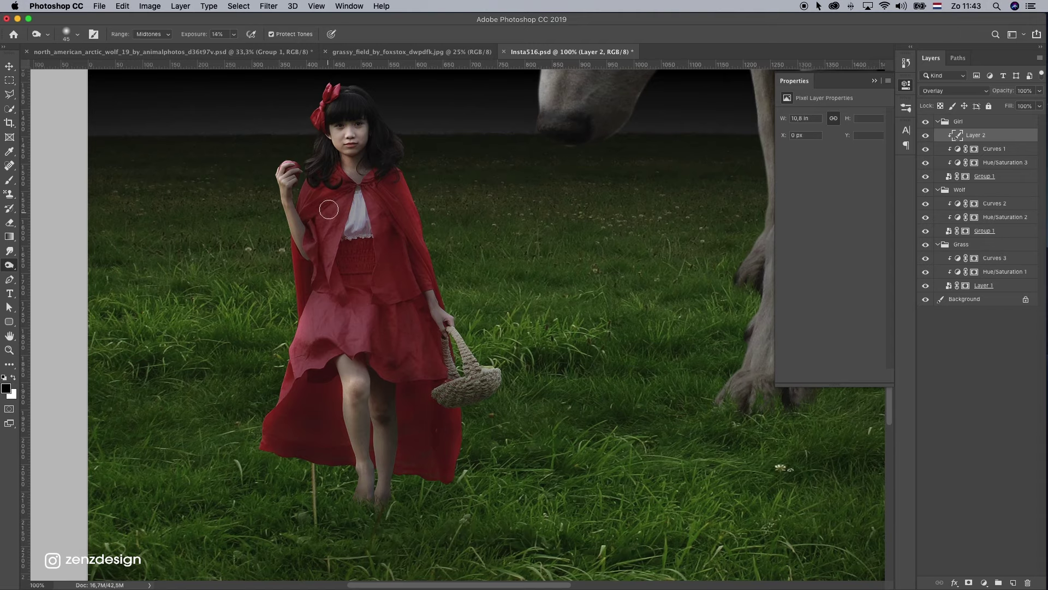
mouse_move(384, 344)
mouse_down()
mouse_move(391, 356)
mouse_move(319, 427)
mouse_move(407, 400)
mouse_move(402, 437)
mouse_up()
Set the burn range to Shadows and the exposure to 8%, and darken the cape beside the white blouse.
click(151, 34)
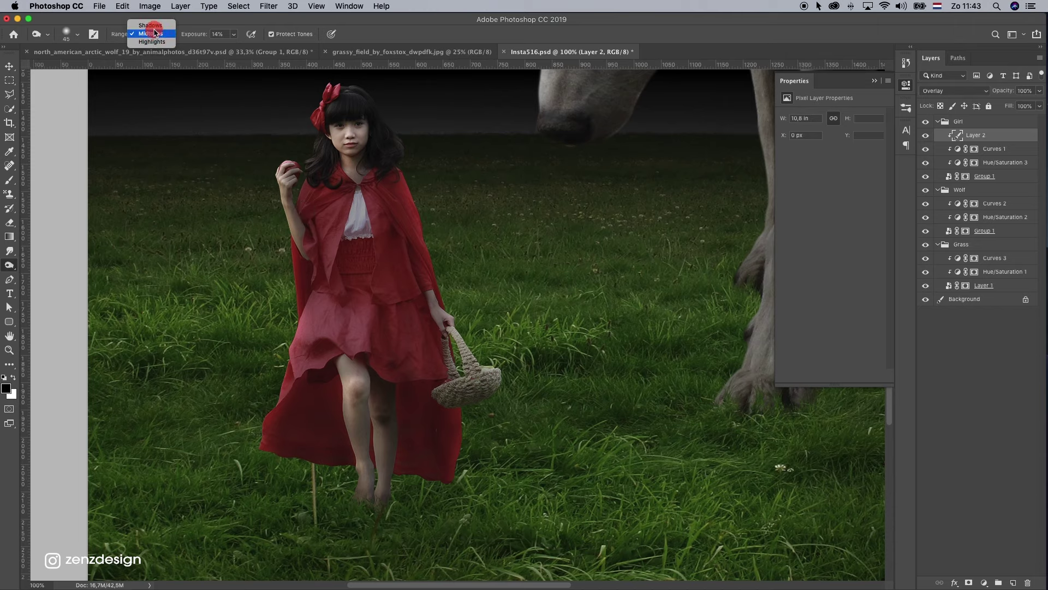
click(233, 34)
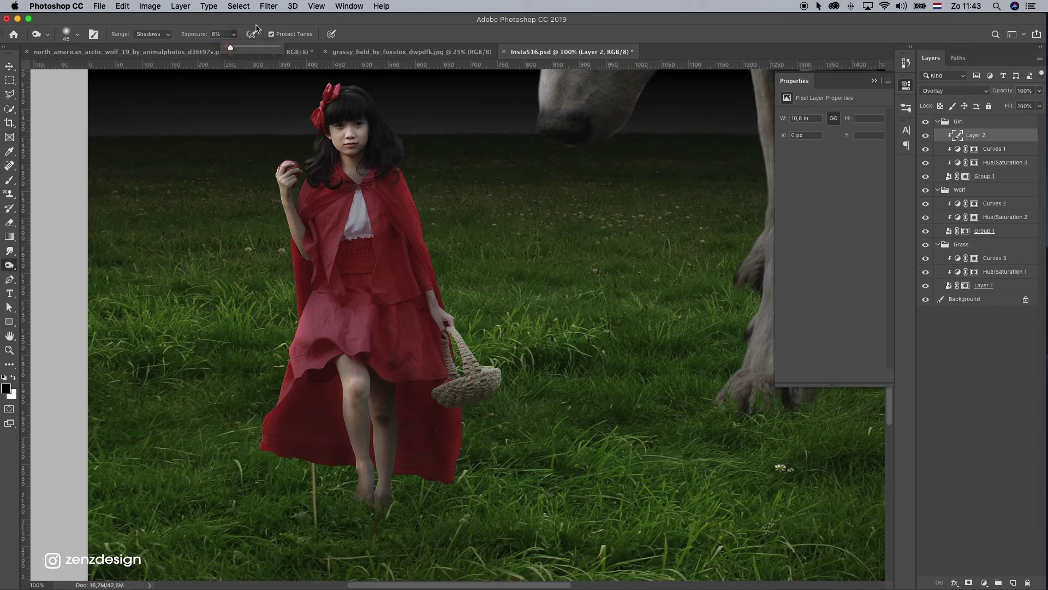
click(256, 26)
click(398, 228)
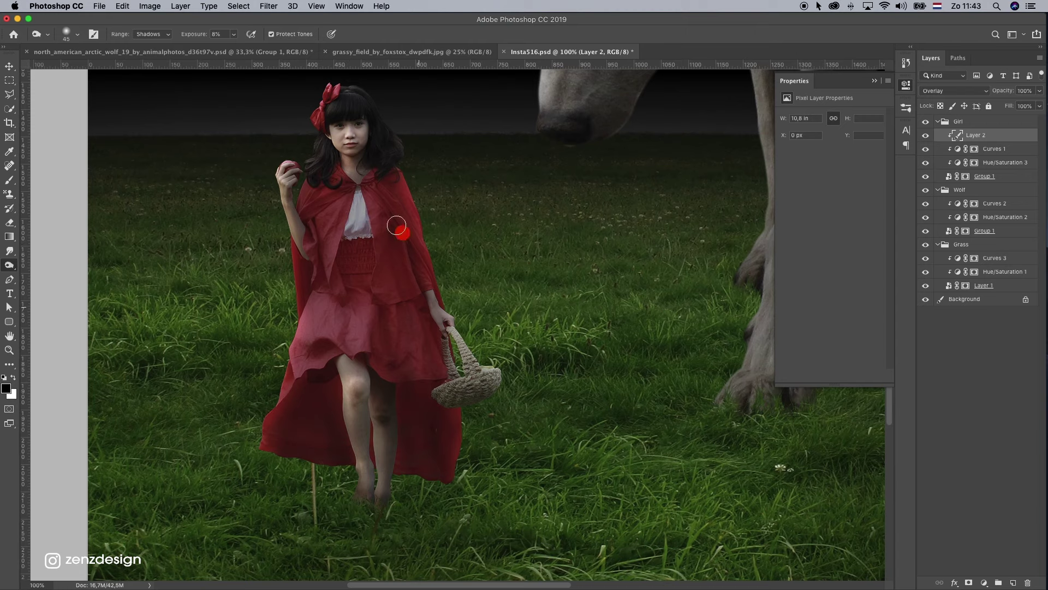
Compare the girl with the dodge-and-burn layer hidden, and set up the Dodge tool with a 25 px brush.
click(926, 137)
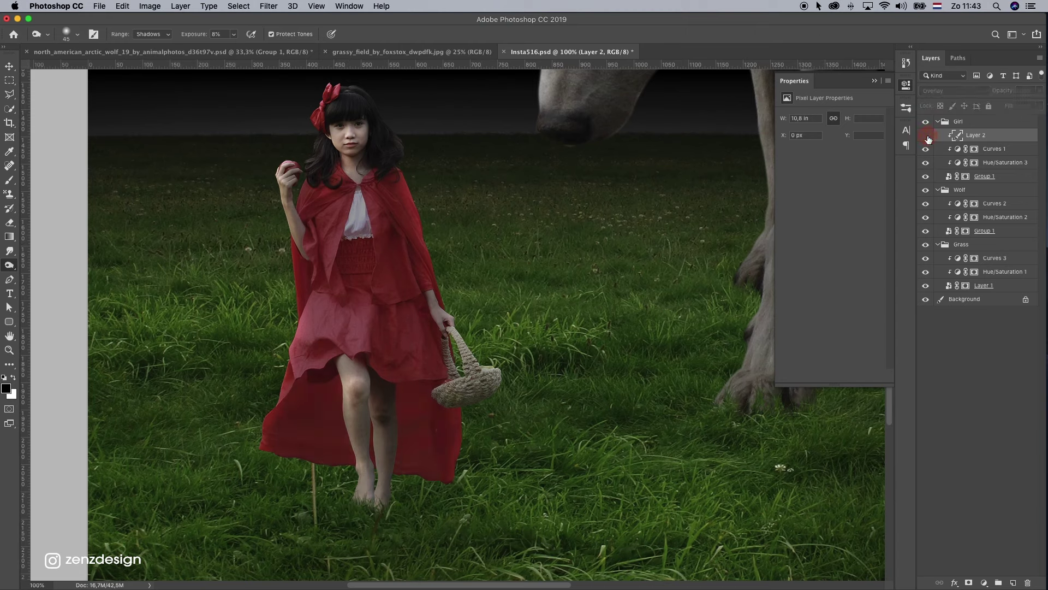
click(927, 136)
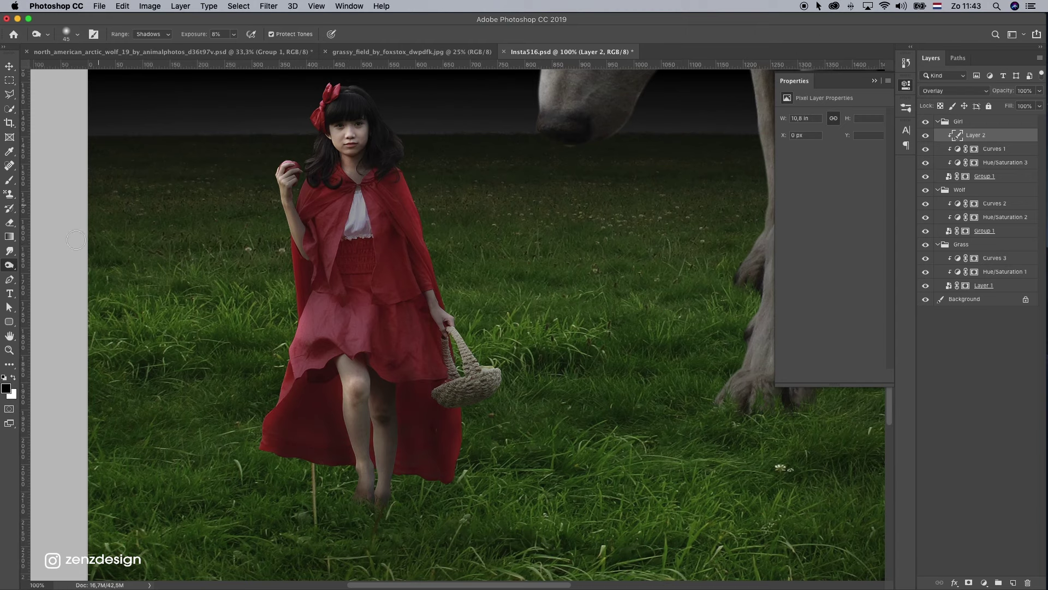
right_click(12, 265)
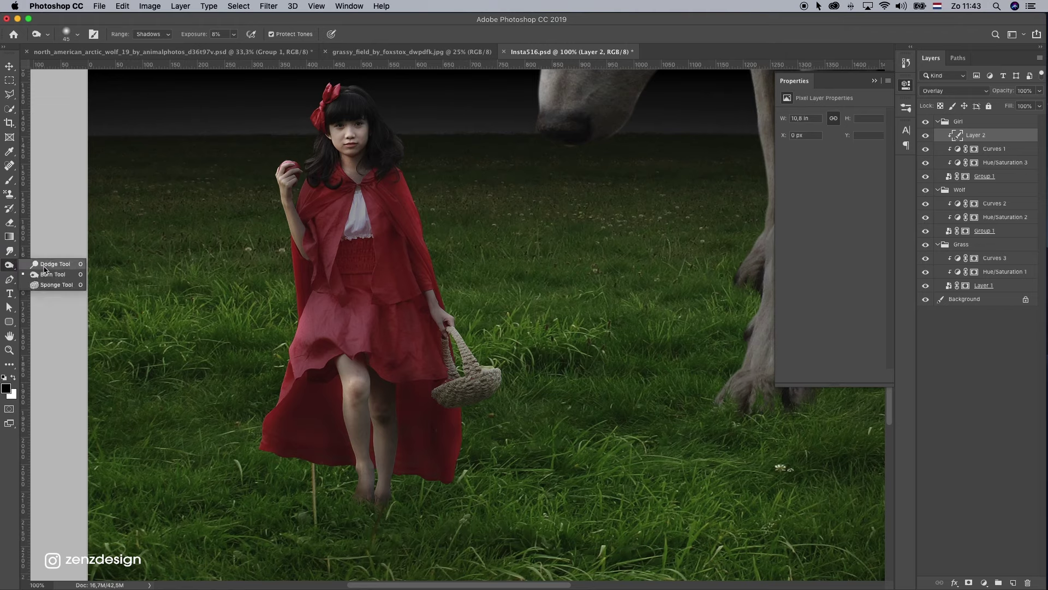
click(46, 265)
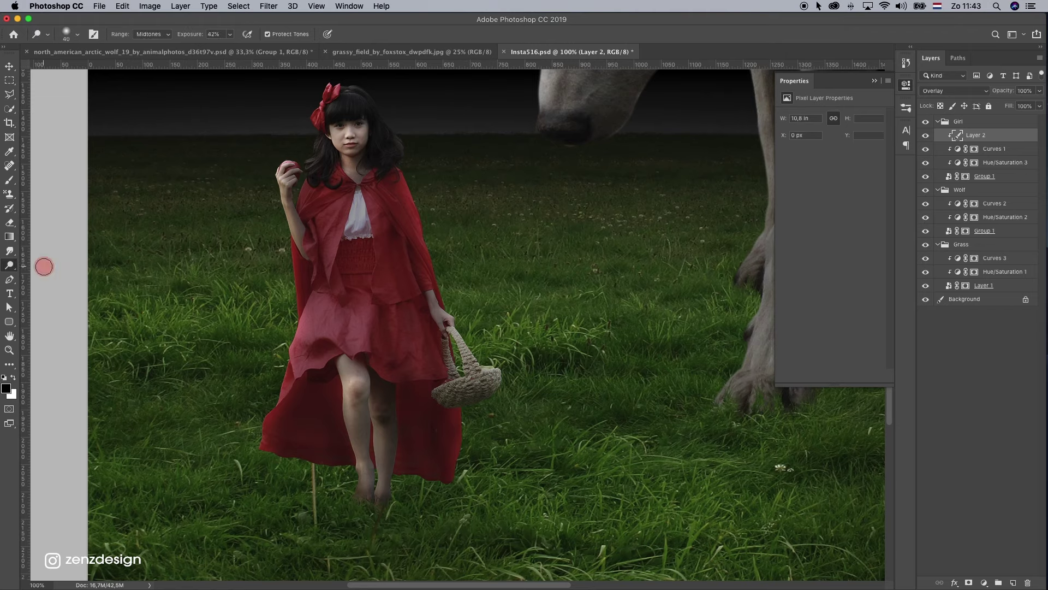
key(bracketleft)
key(bracketright)
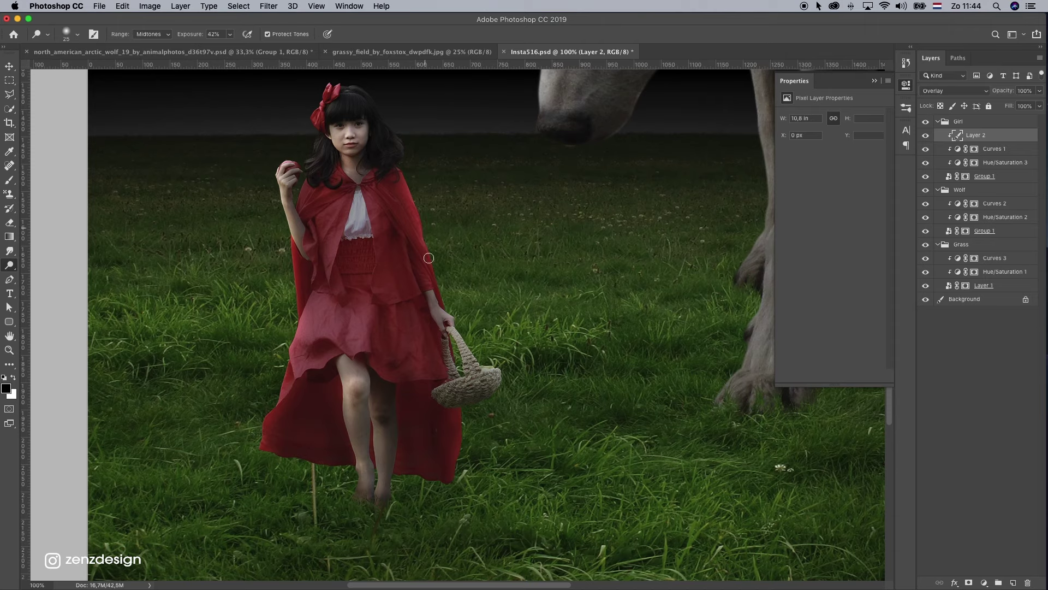
Try dodging the hair's edge, undo that stroke, dodge along the front leg, and lower the exposure to 23%.
scroll(327, 139, up, 3)
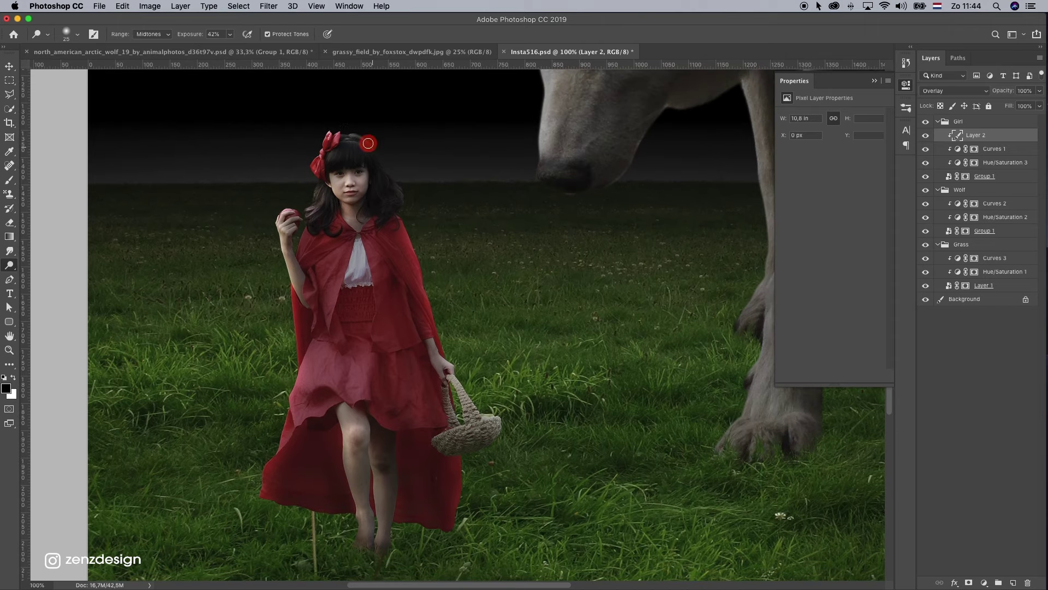
drag(368, 143, 403, 198)
key(super+z)
drag(354, 429, 366, 532)
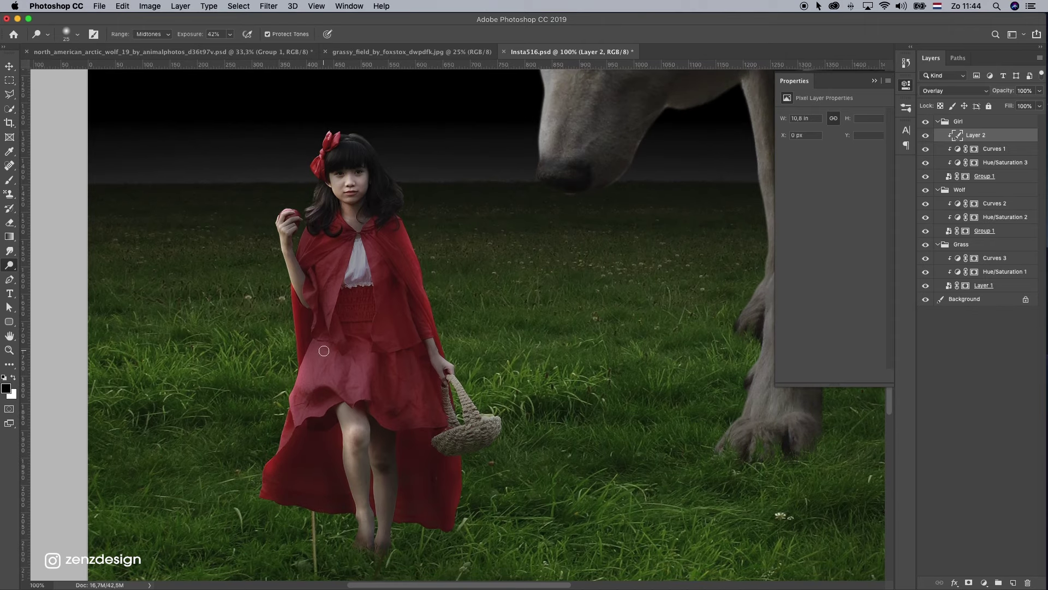
click(231, 34)
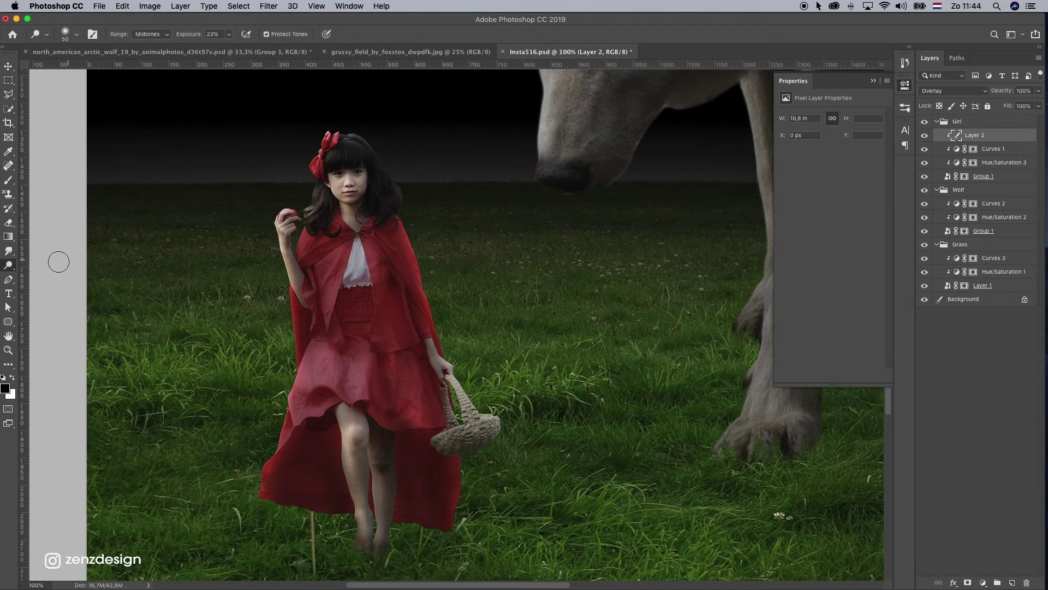
Add a new layer and place it beneath the girl's image layer inside the Girl group.
key(z)
alt+click(421, 350)
alt+click(440, 345)
alt+click(447, 336)
click(454, 322)
click(372, 311)
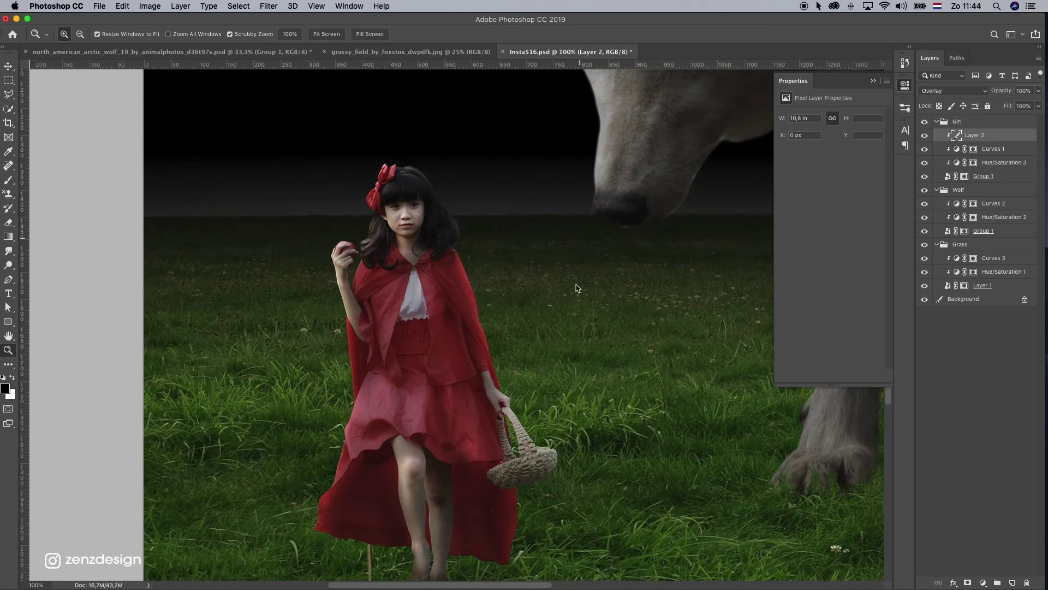
scroll(423, 290, down, 5)
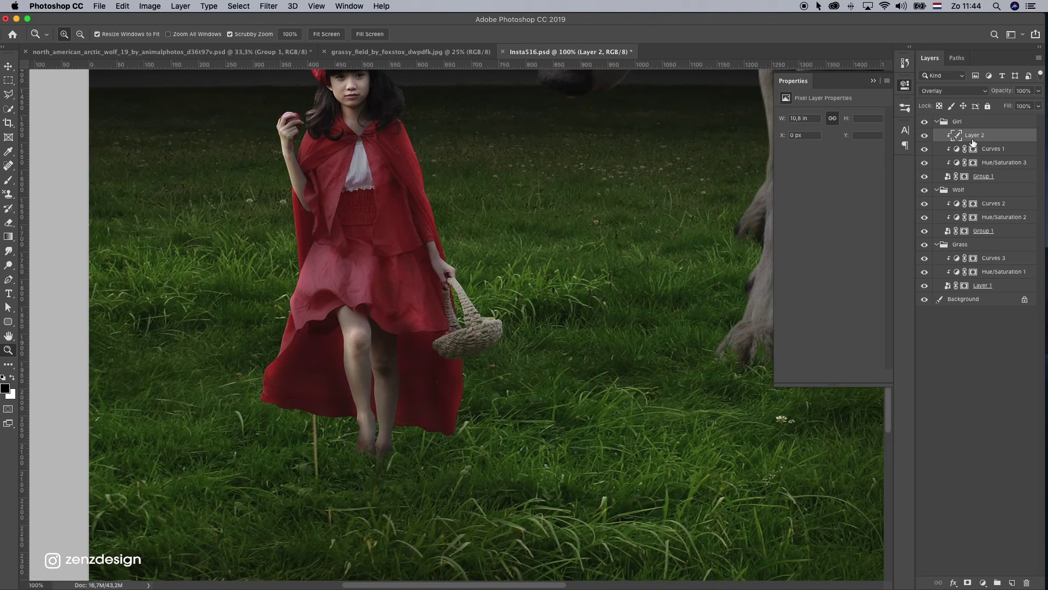
click(1012, 583)
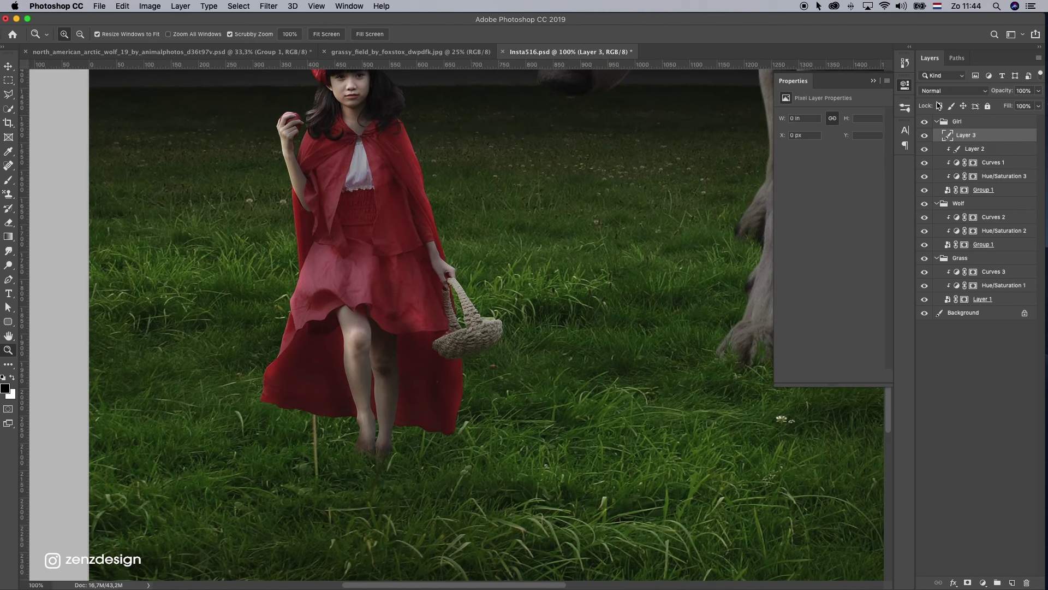
drag(977, 140, 978, 190)
right_click(967, 189)
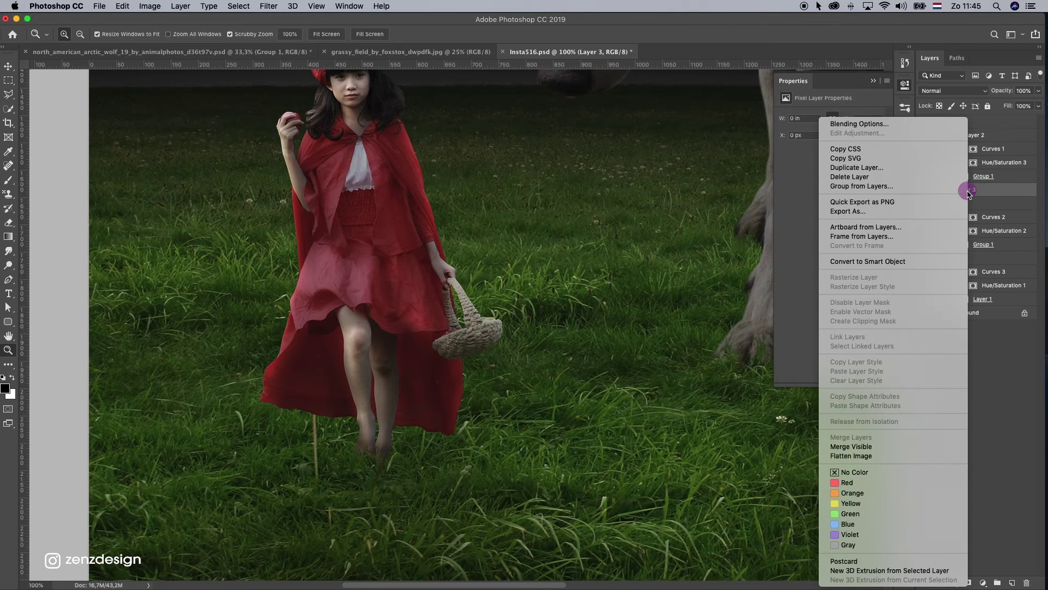
click(144, 147)
Set up a soft black brush with 27% opacity and 33% flow for painting the shadow.
click(9, 180)
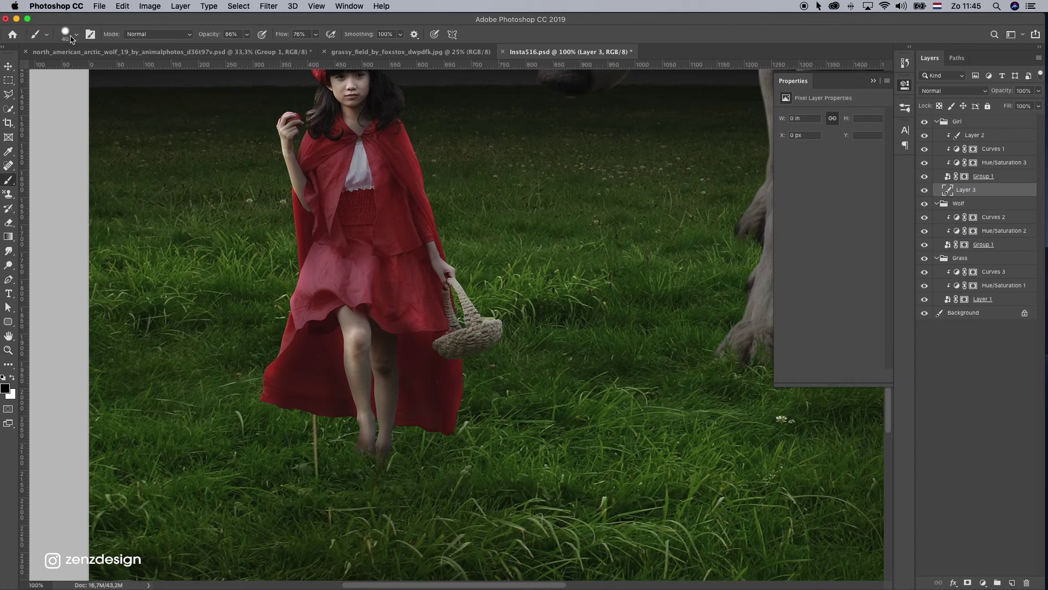
click(66, 33)
drag(71, 96, 46, 93)
click(230, 34)
click(247, 34)
click(314, 34)
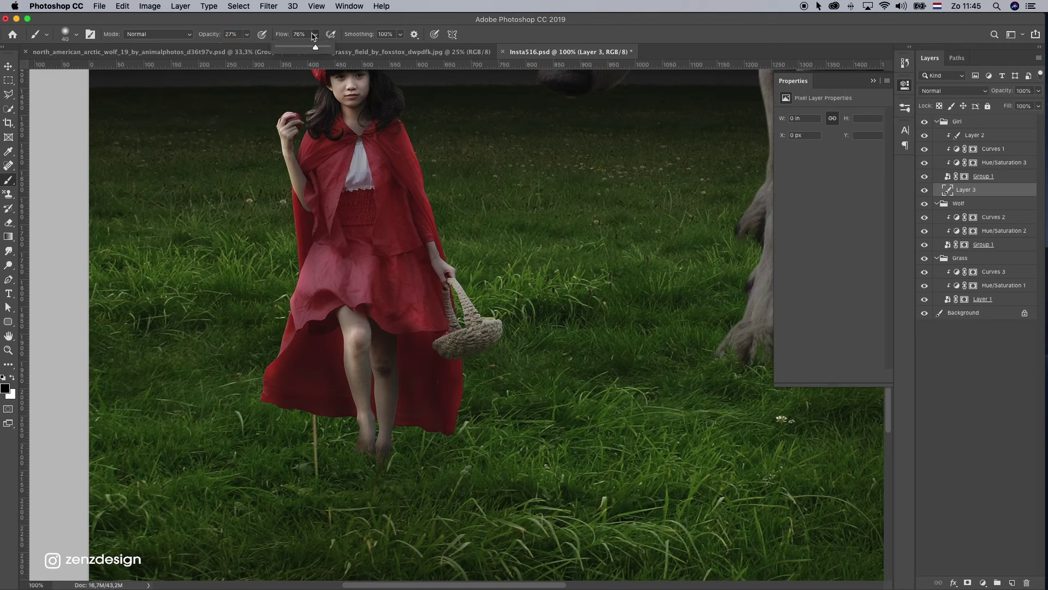
click(282, 19)
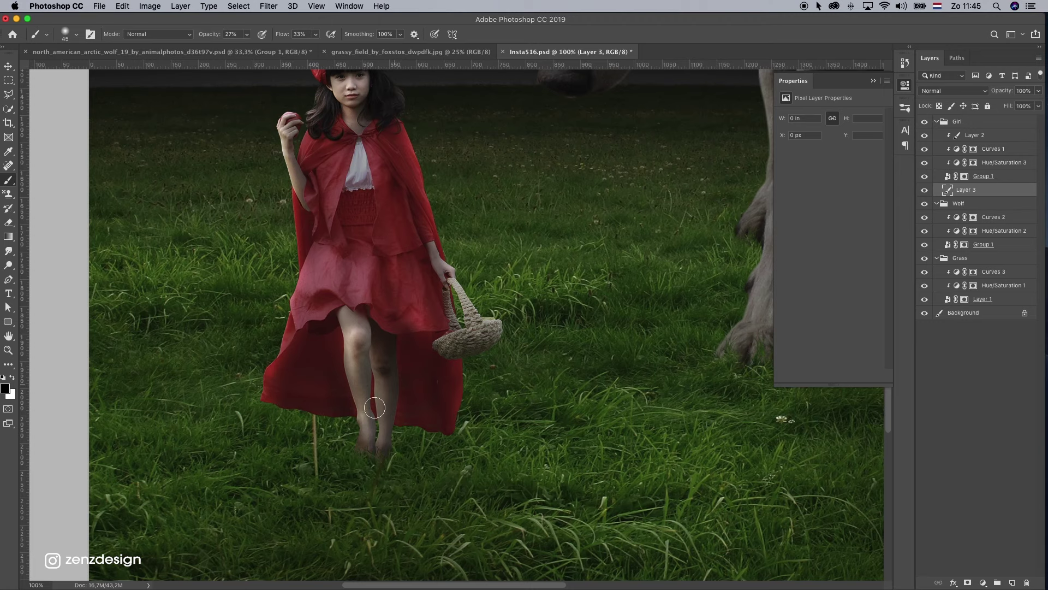
Enlarge the brush to 70 px and paint a contact shadow on the grass beneath the girl's feet.
key(bracketright)
key(bracketright)
key(bracketright)
scroll(374, 408, down, 5)
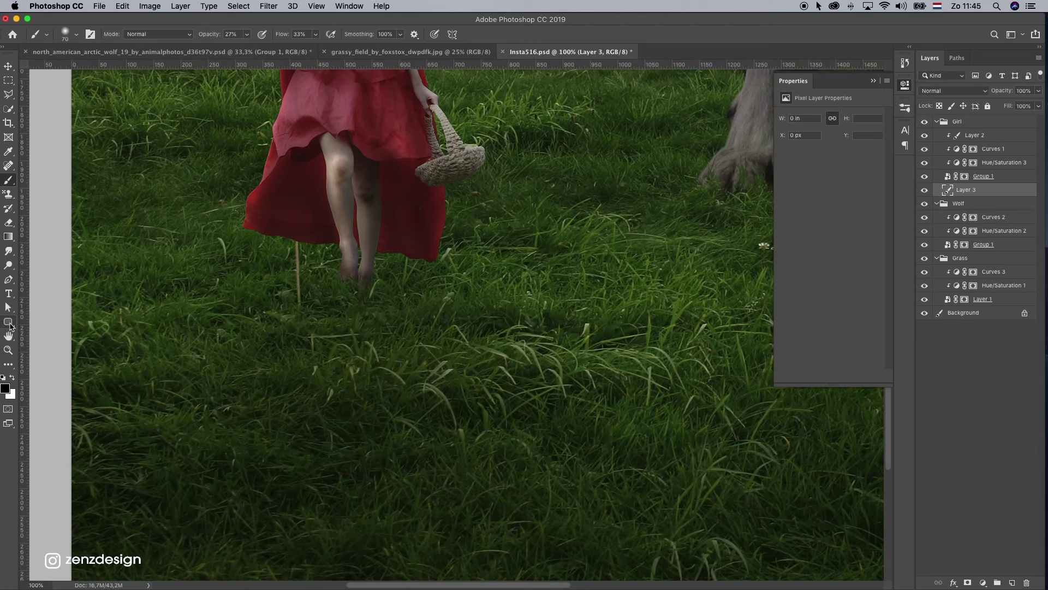
click(8, 350)
alt+click(398, 327)
scroll(394, 323, up, 5)
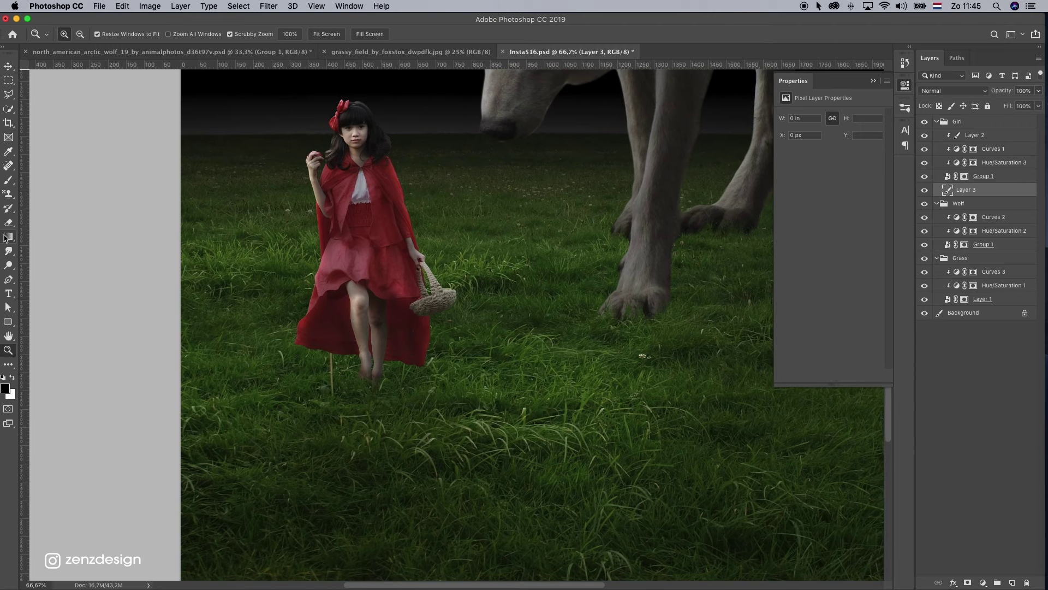
click(9, 180)
click(358, 388)
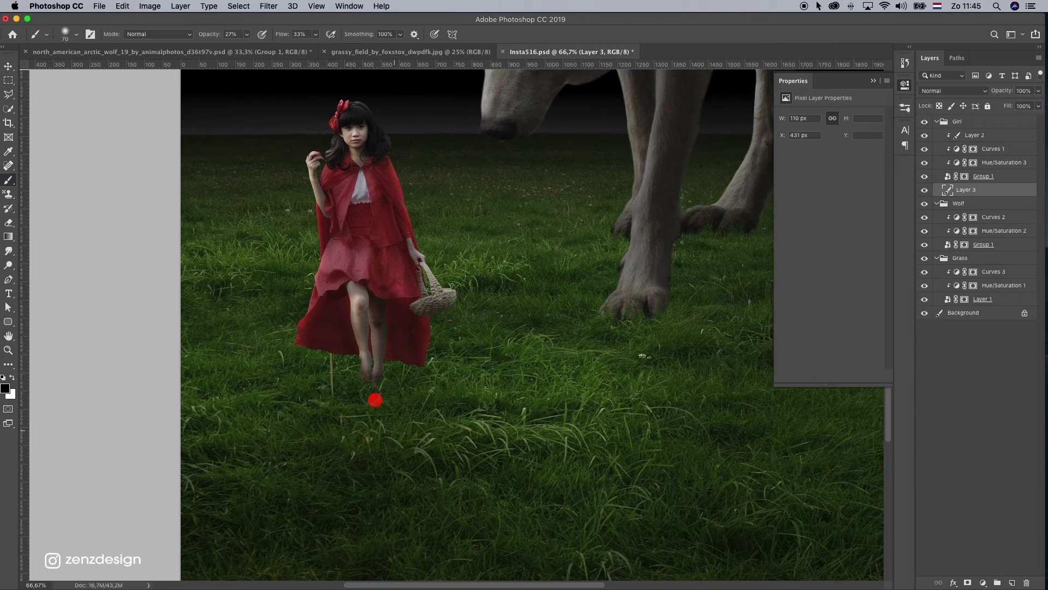
drag(375, 399, 404, 414)
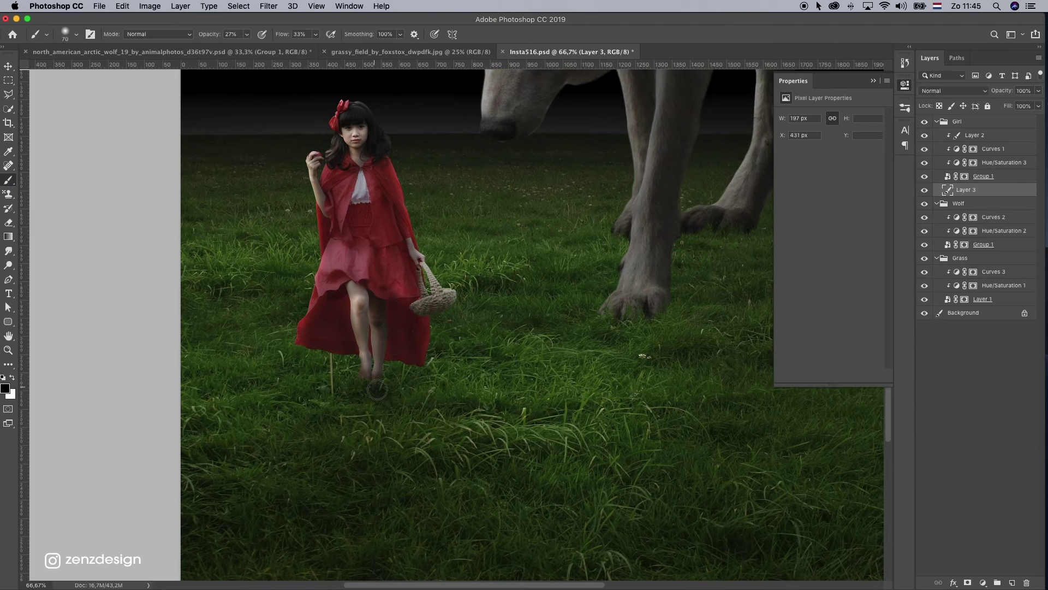
Lower the brush opacity to 17%, extend the shadow over the grass in front of the girl, and undo a stray stroke.
key(1)
key(7)
mouse_move(397, 400)
mouse_down()
mouse_move(398, 414)
mouse_move(317, 439)
mouse_up()
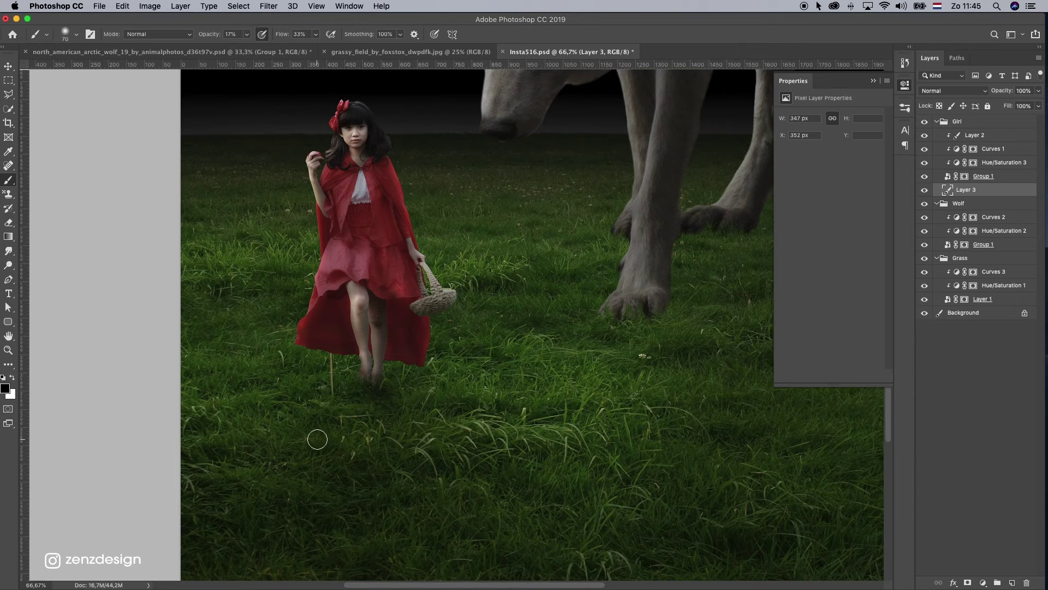
mouse_move(444, 503)
mouse_down()
mouse_move(535, 486)
mouse_move(583, 561)
mouse_move(292, 393)
mouse_up()
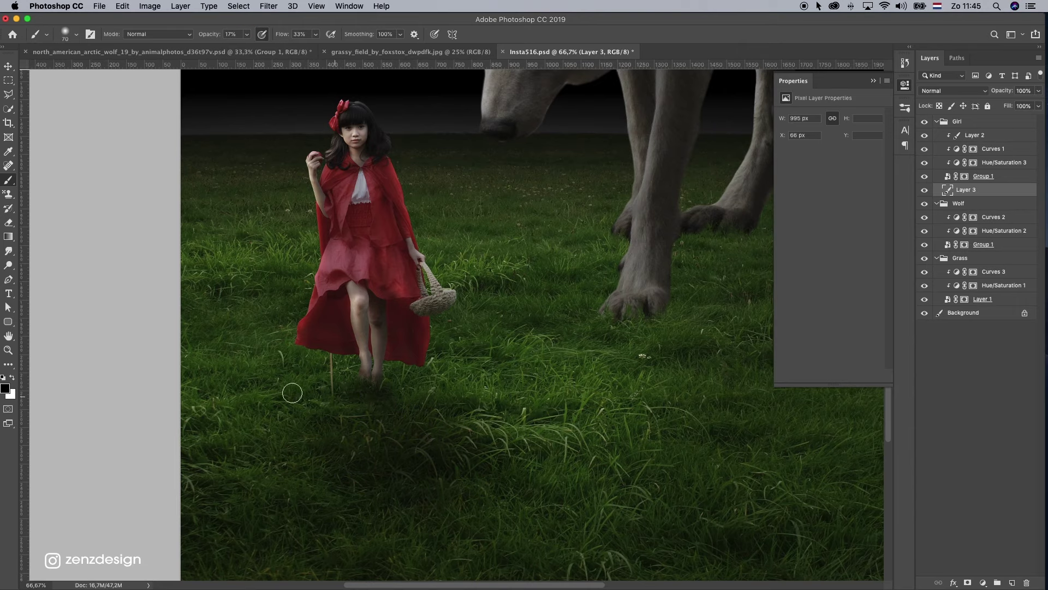
click(547, 514)
key(super+z)
click(463, 518)
Examine the painted ground shadow in the wider scene, and compare it with the Girl group hidden.
key(super+minus)
drag(570, 396, 531, 359)
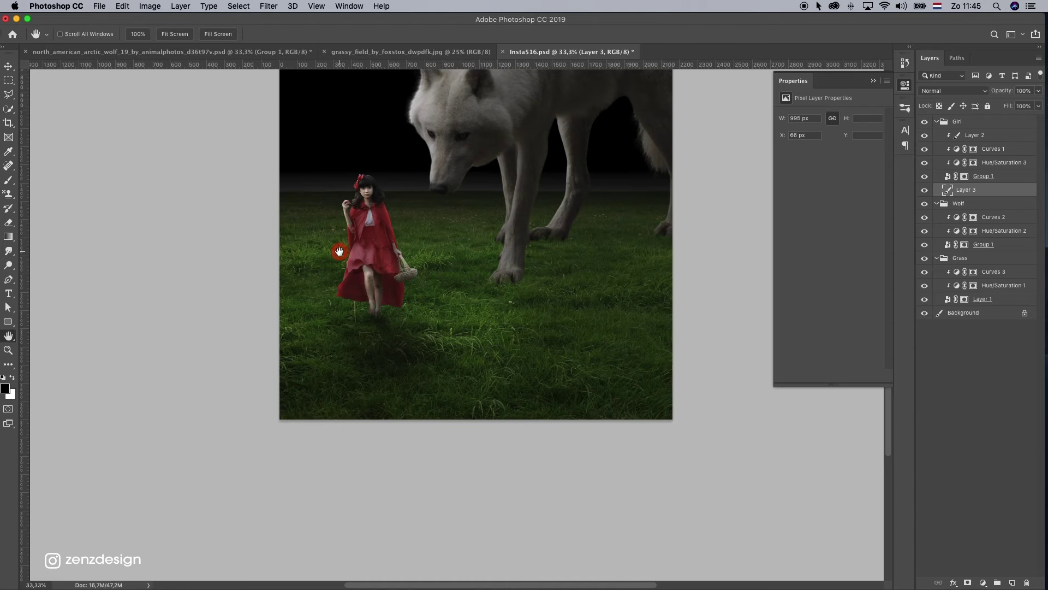
click(8, 350)
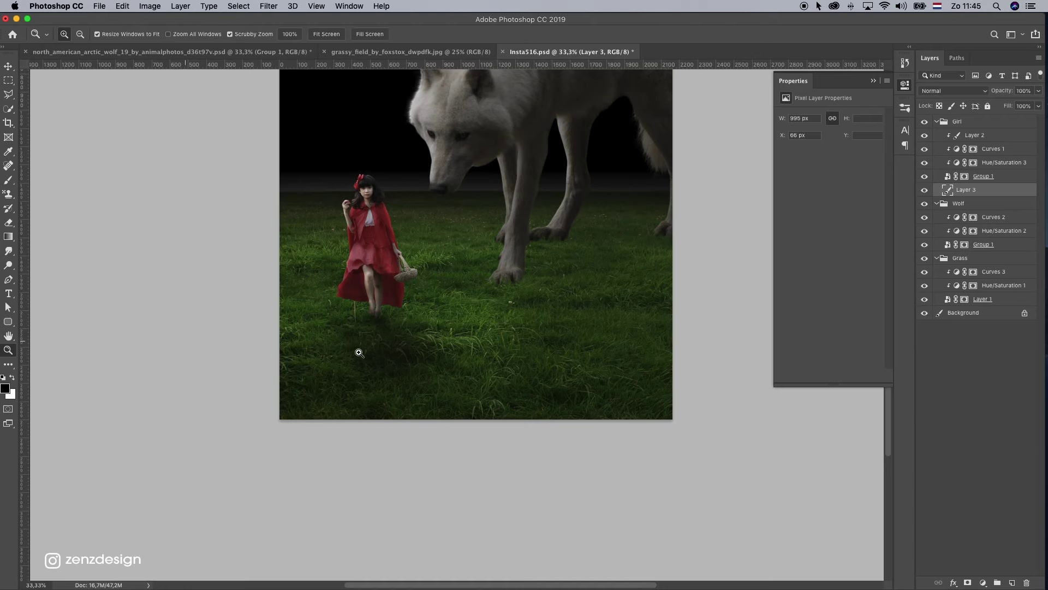
click(356, 352)
drag(435, 216, 416, 269)
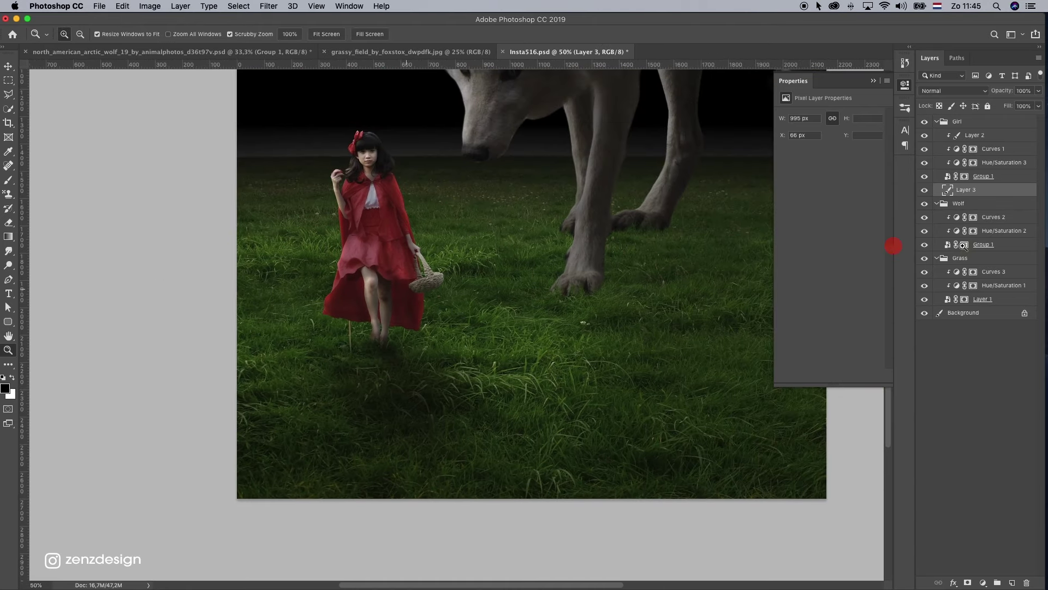
click(943, 123)
click(924, 121)
click(925, 121)
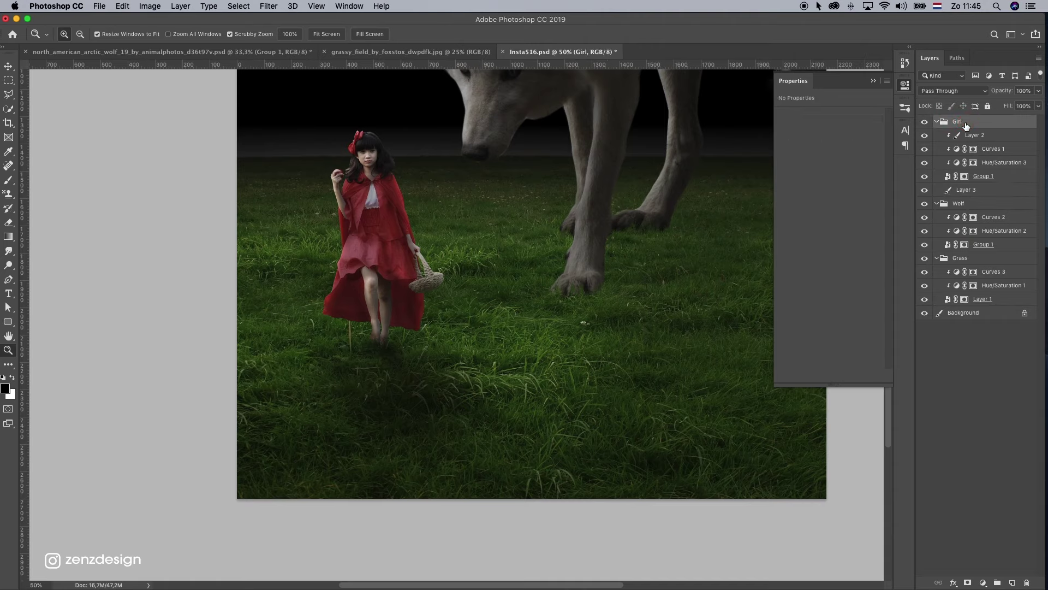
Duplicate the girl's image layer with its three clipped layers, and merge the copies into one layer.
click(974, 135)
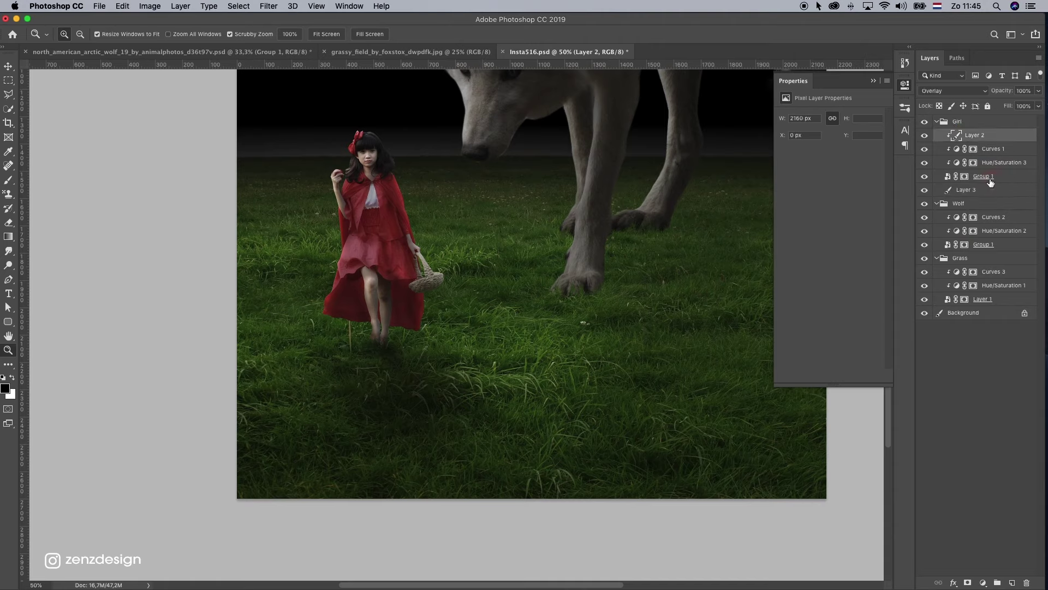
shift+click(988, 177)
drag(988, 178, 1012, 582)
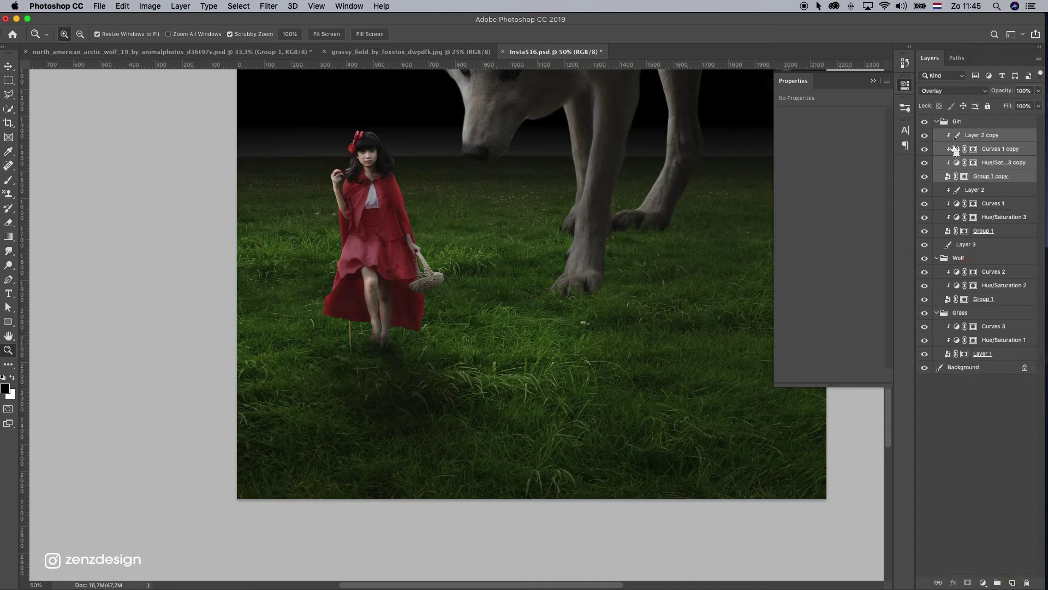
key(super+e)
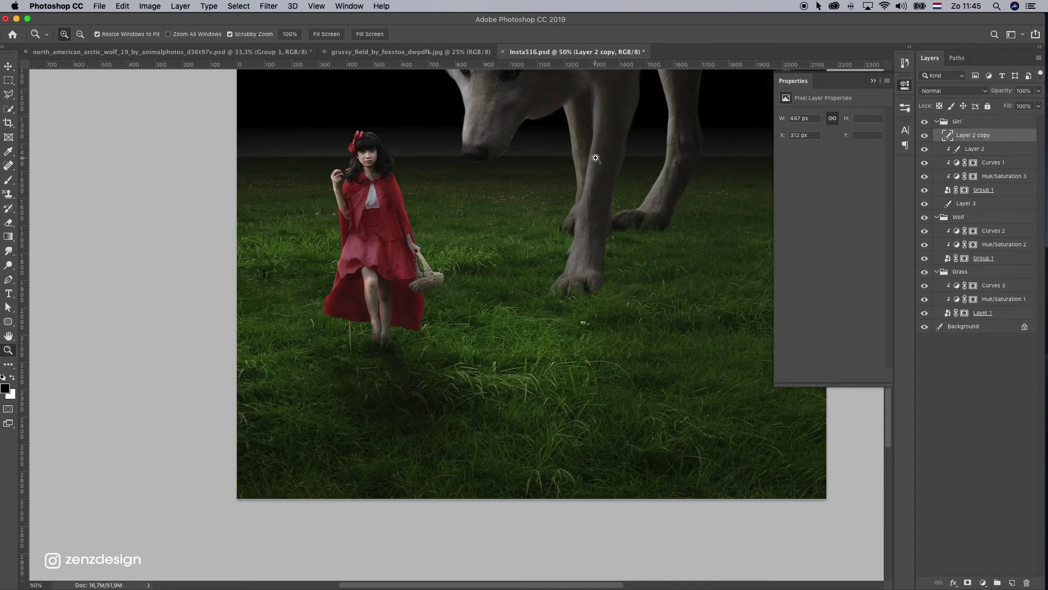
Turn the merged girl copy black with Hue/Saturation at Lightness -100, and flip it vertically.
key(super+u)
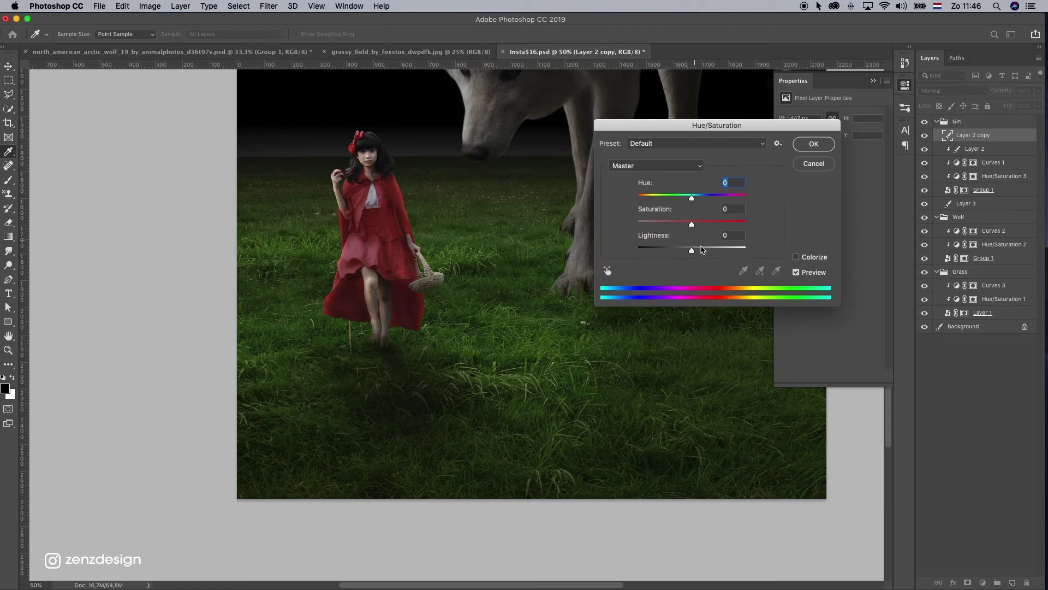
drag(691, 250, 608, 250)
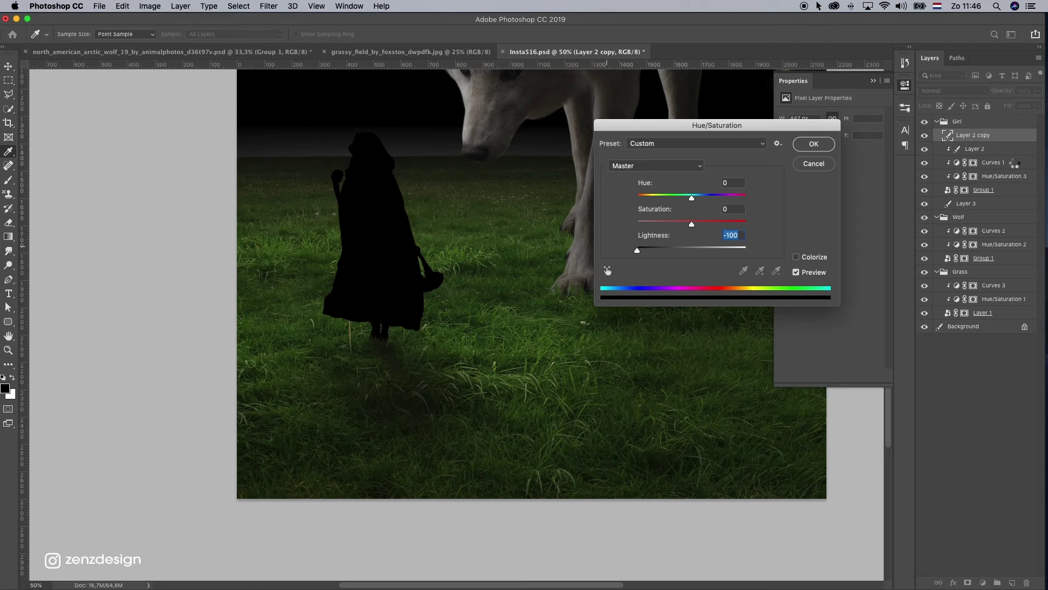
key(Return)
click(122, 6)
mouse_move(211, 259)
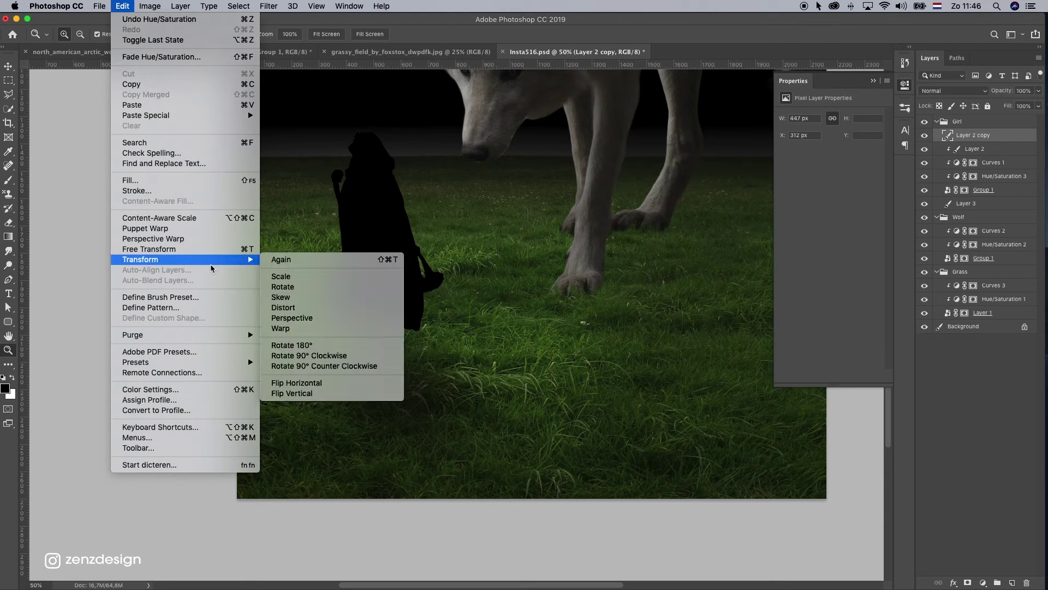
click(295, 393)
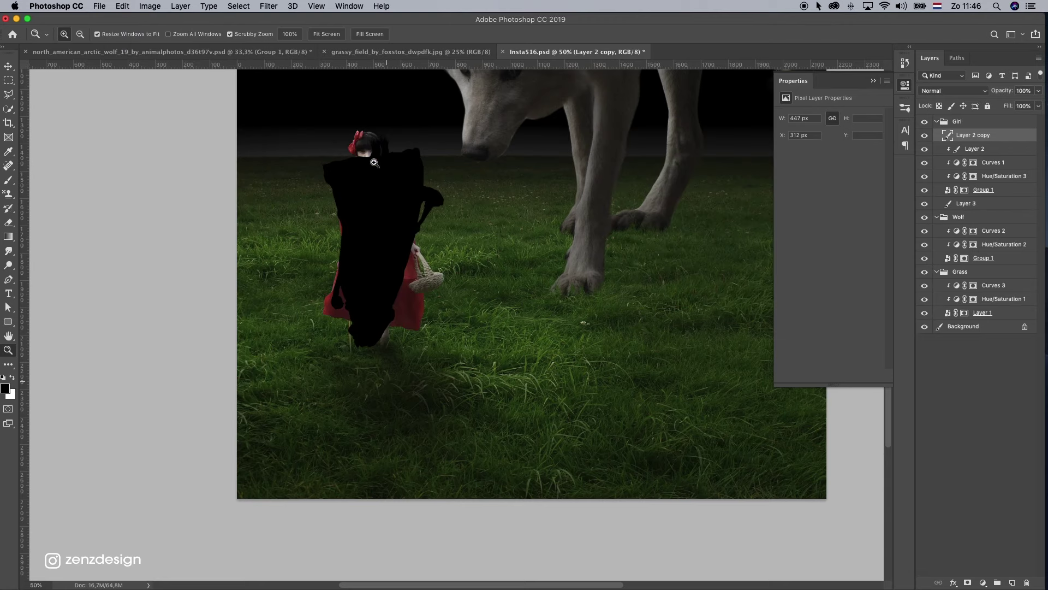
Move the flipped silhouette below the girl's feet, and place its layer beneath the painted shadow layer.
key(v)
drag(519, 250, 548, 454)
drag(972, 144, 985, 206)
key(super)
key(super)
key(super)
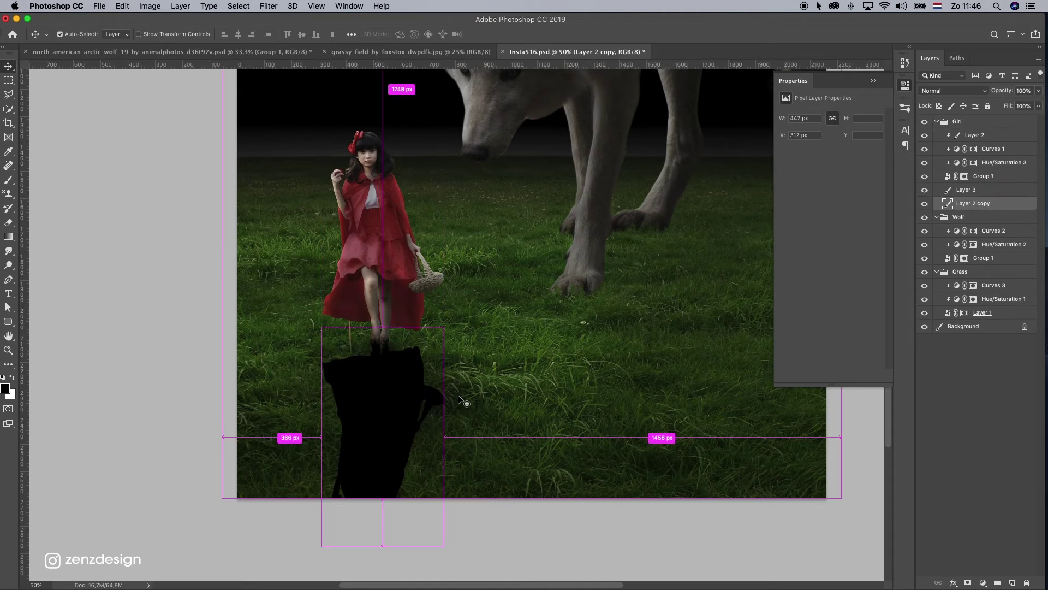
Apply a Perspective transform to the girl's flipped silhouette, widening its far end, and tilt it slightly with the base at her feet.
key(super+t)
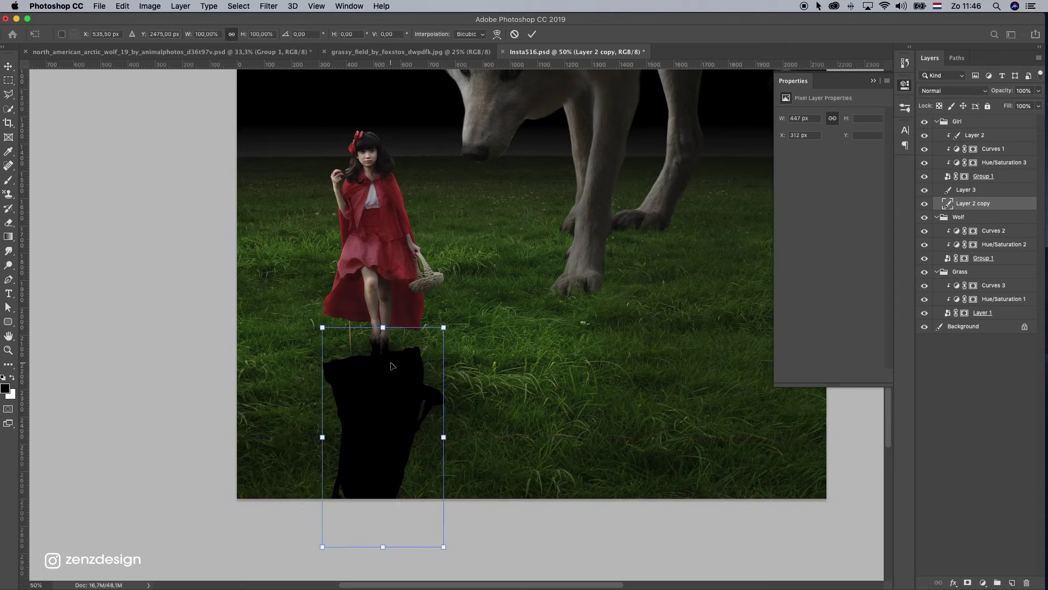
right_click(392, 362)
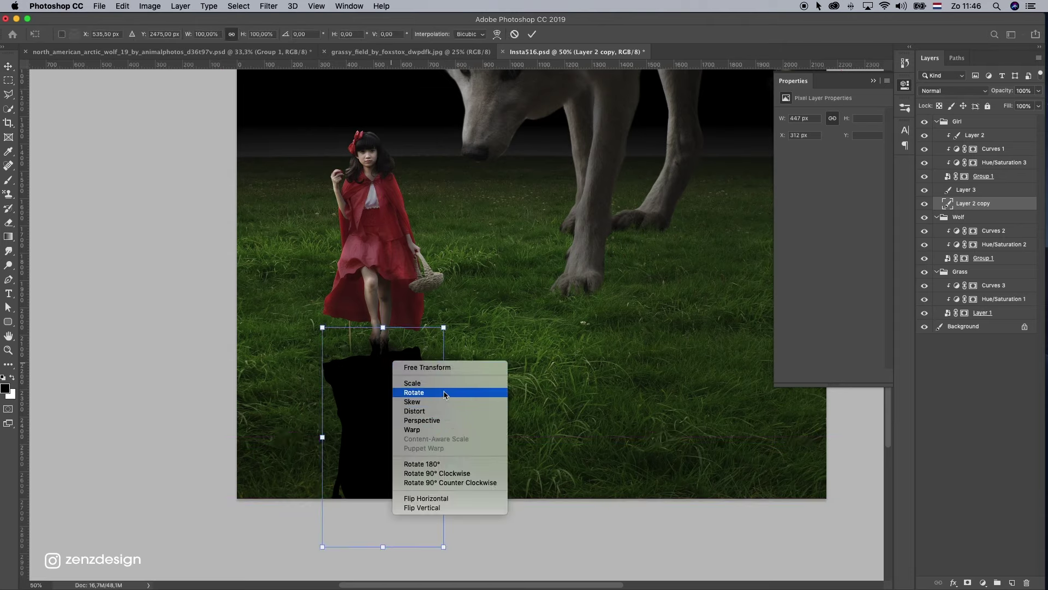
click(443, 420)
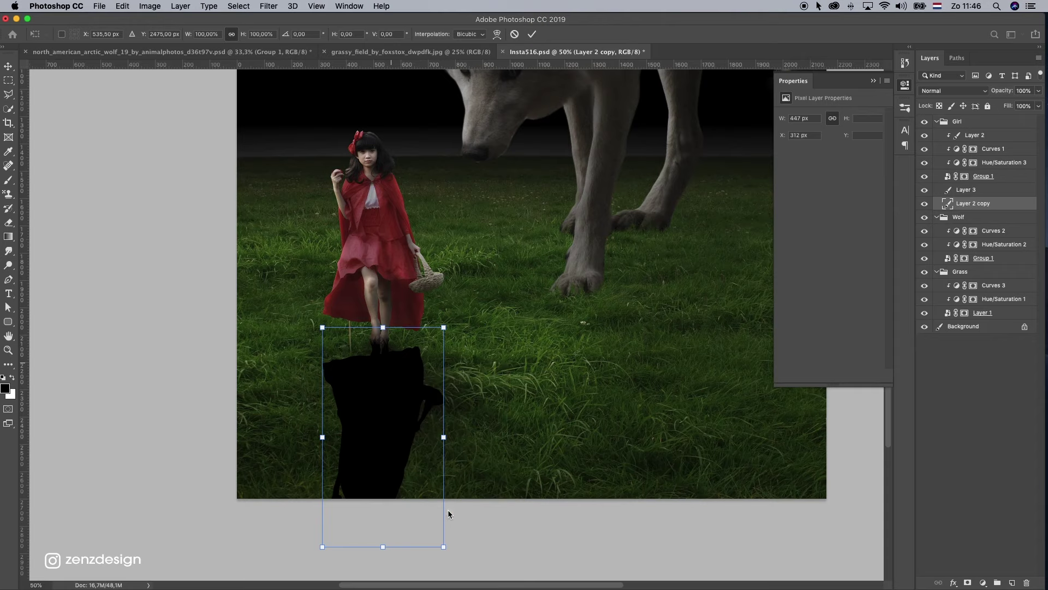
drag(443, 546, 497, 547)
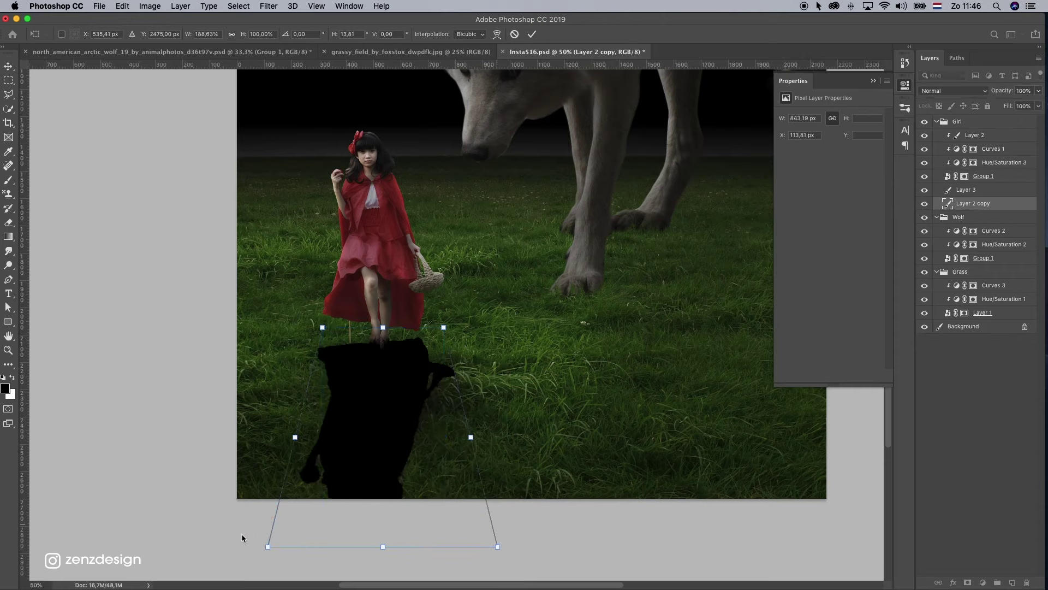
mouse_move(268, 546)
mouse_down()
mouse_move(342, 538)
mouse_move(270, 536)
mouse_up()
drag(424, 344, 432, 348)
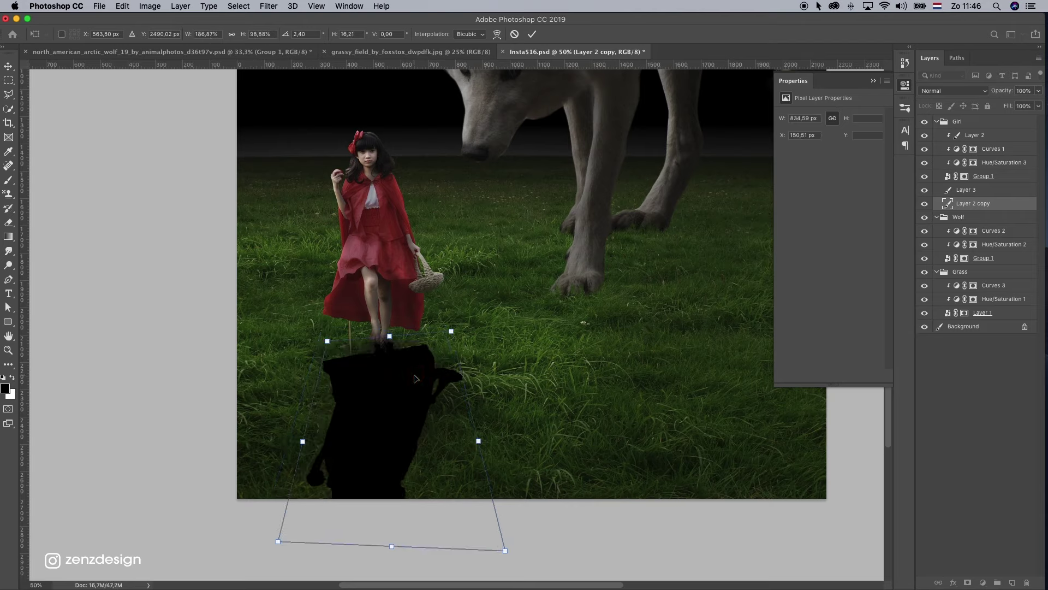
key(Return)
Scale the girl's silhouette to about 92%, rotate it about -3.3°, and realign it with her feet.
key(ctrl+t)
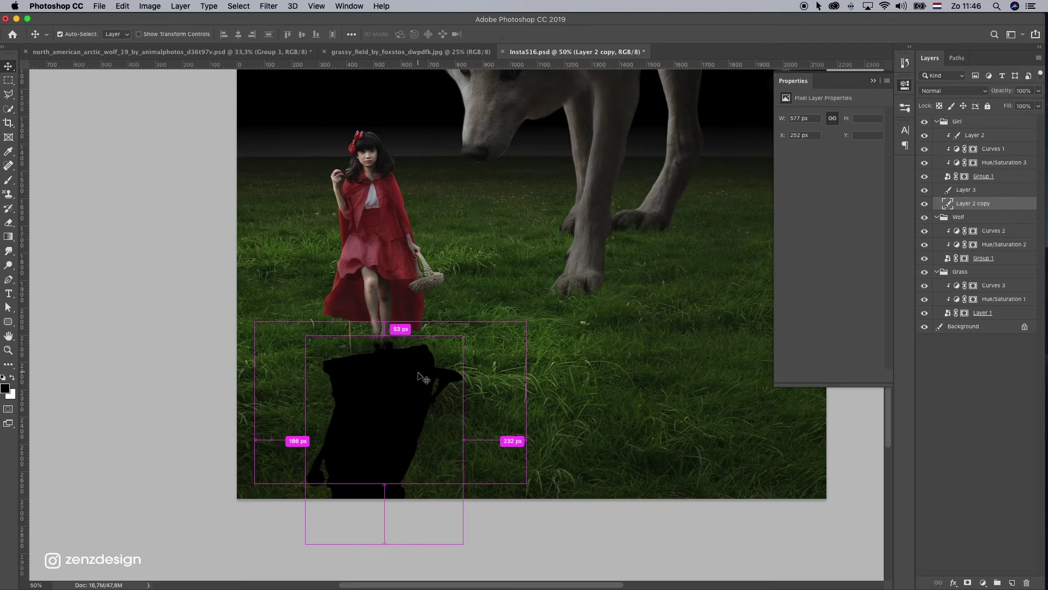
mouse_move(463, 542)
mouse_down()
mouse_move(470, 552)
mouse_move(450, 527)
mouse_up()
mouse_move(445, 334)
mouse_down()
mouse_move(429, 335)
mouse_move(447, 338)
mouse_up()
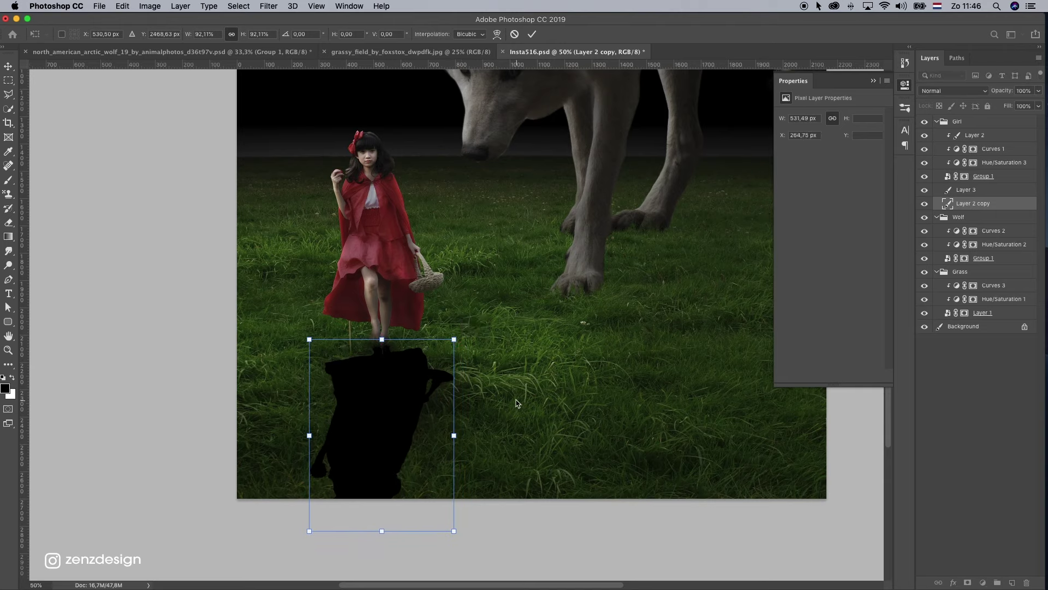
key(Return)
key(ctrl+t)
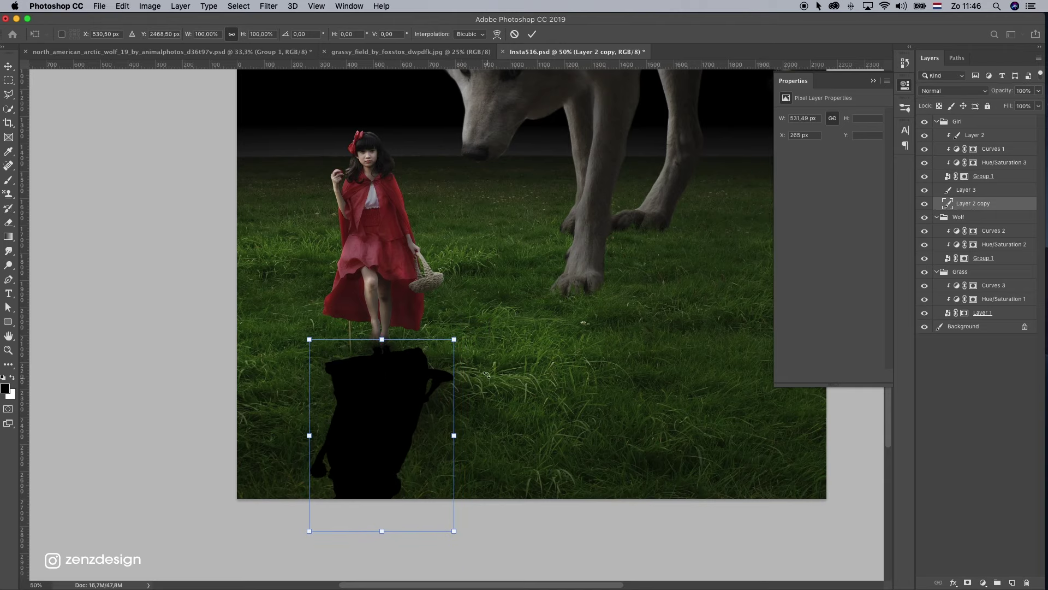
drag(490, 378, 495, 369)
drag(422, 372, 429, 375)
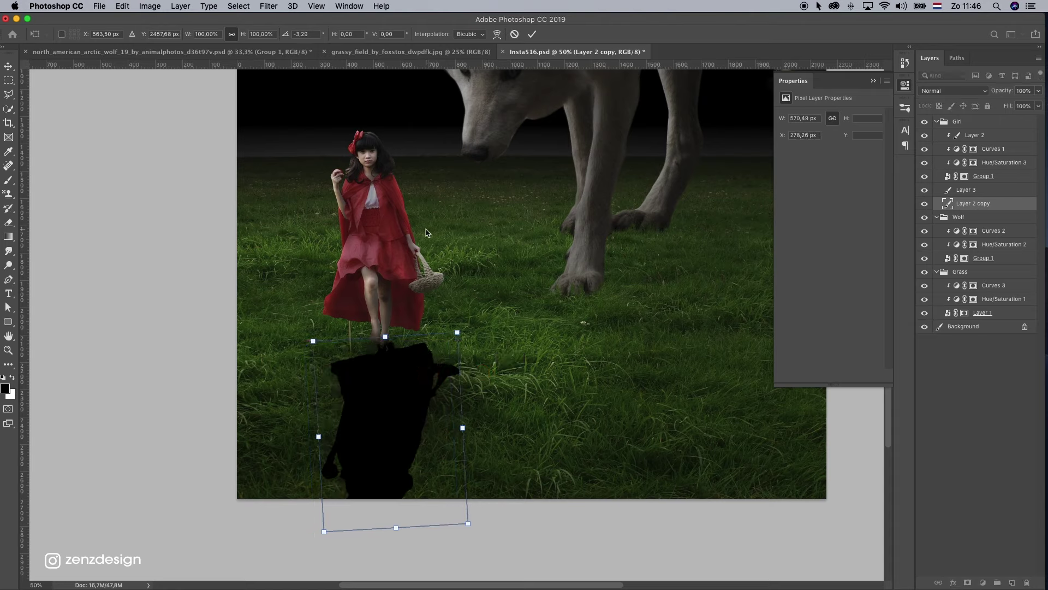
key(Return)
Lower the girl's silhouette layer to 40% opacity, and apply a Gaussian Blur with an 8.5-pixel radius.
click(1037, 92)
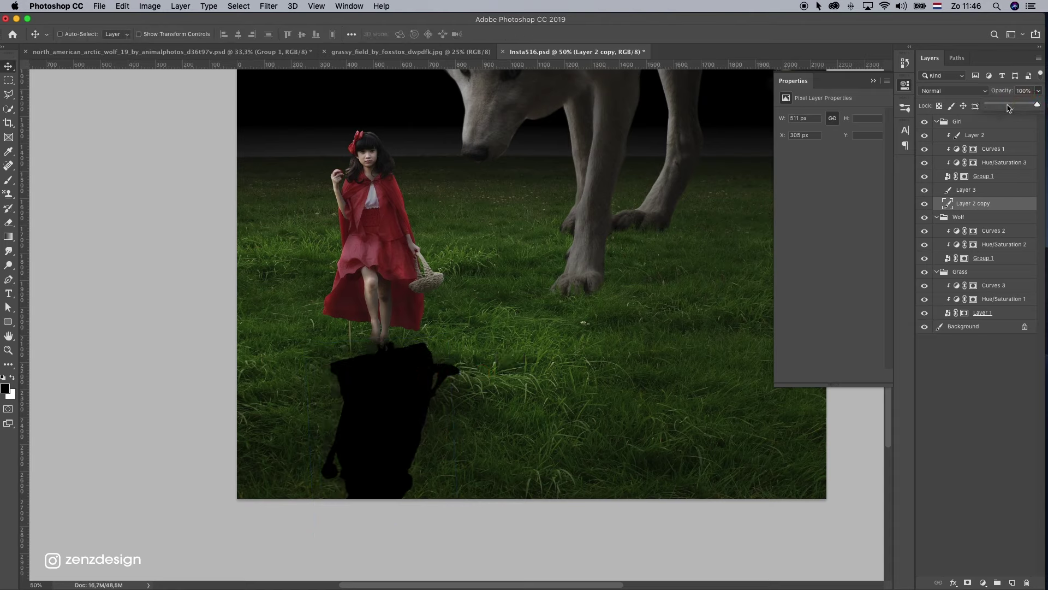
drag(999, 104, 997, 106)
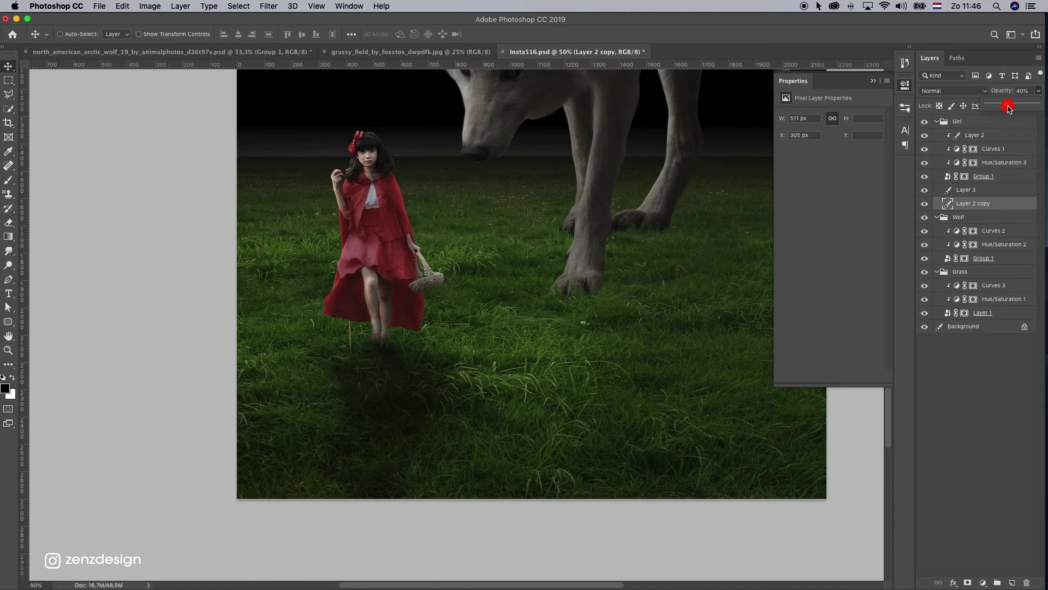
click(251, 6)
mouse_move(269, 6)
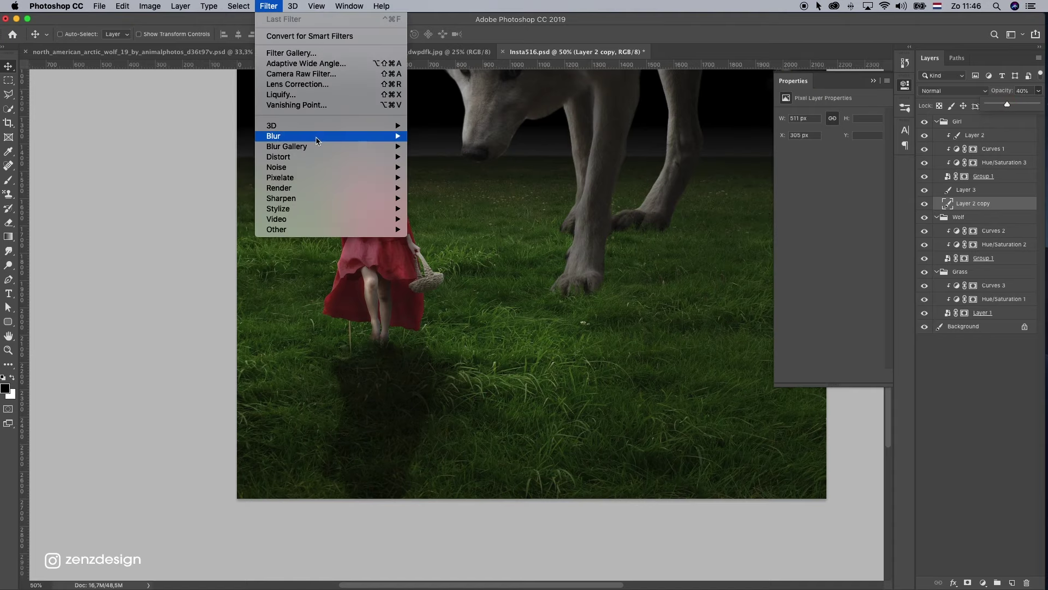
mouse_move(319, 137)
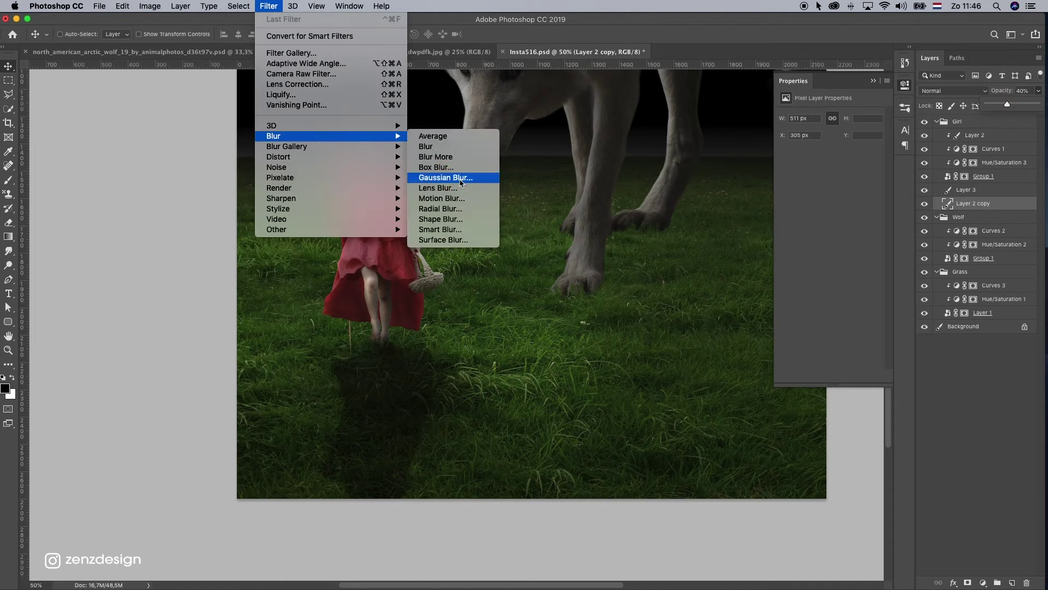
click(460, 182)
drag(760, 240, 740, 239)
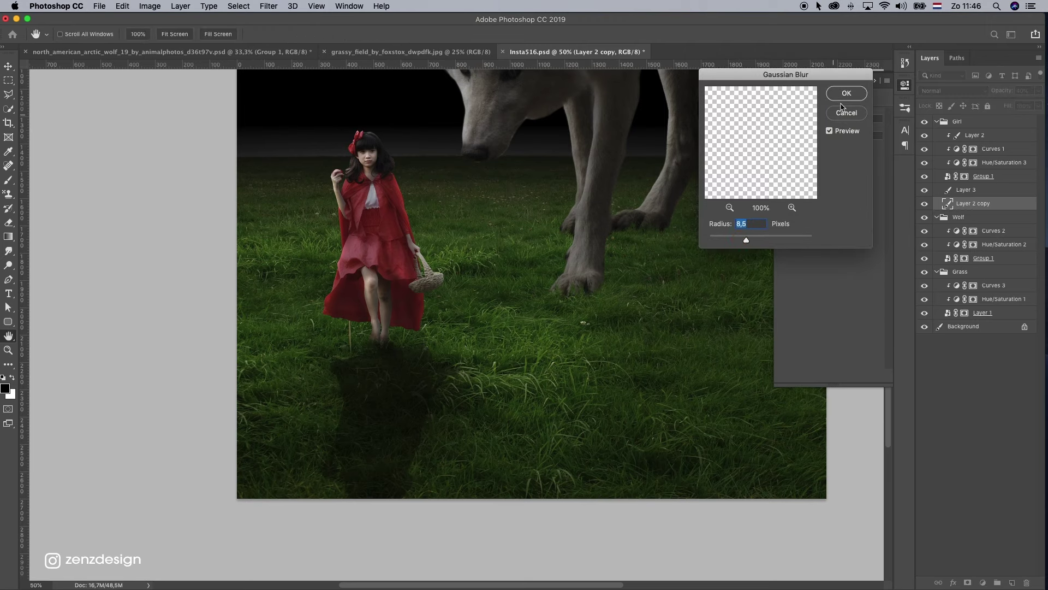
key(Return)
Reduce the blurred silhouette layer's opacity to 17%, and check it in the full scene.
click(1040, 94)
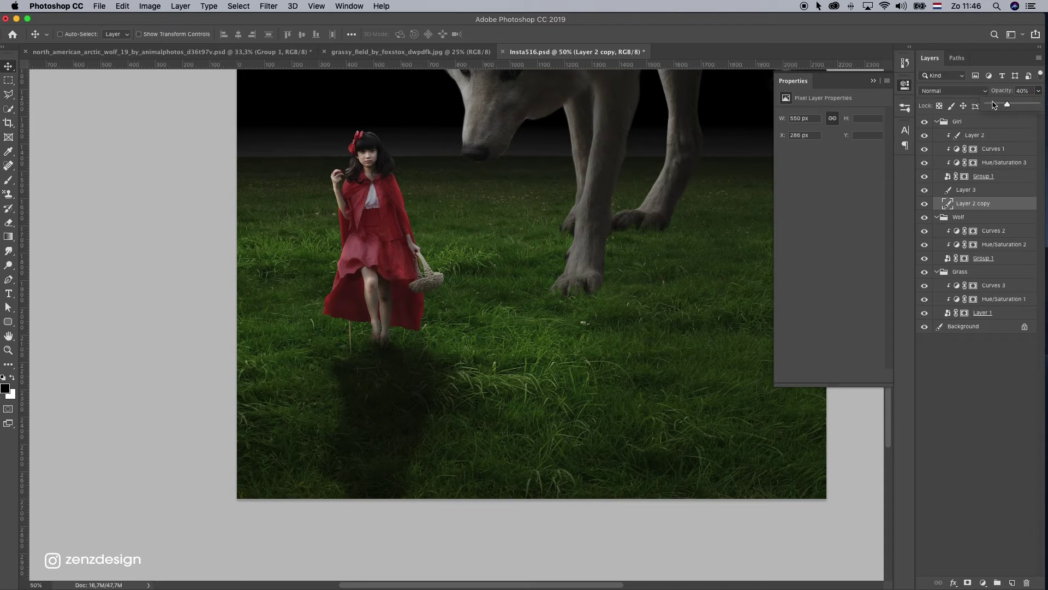
drag(994, 105, 993, 105)
click(8, 350)
drag(521, 345, 415, 315)
click(492, 260)
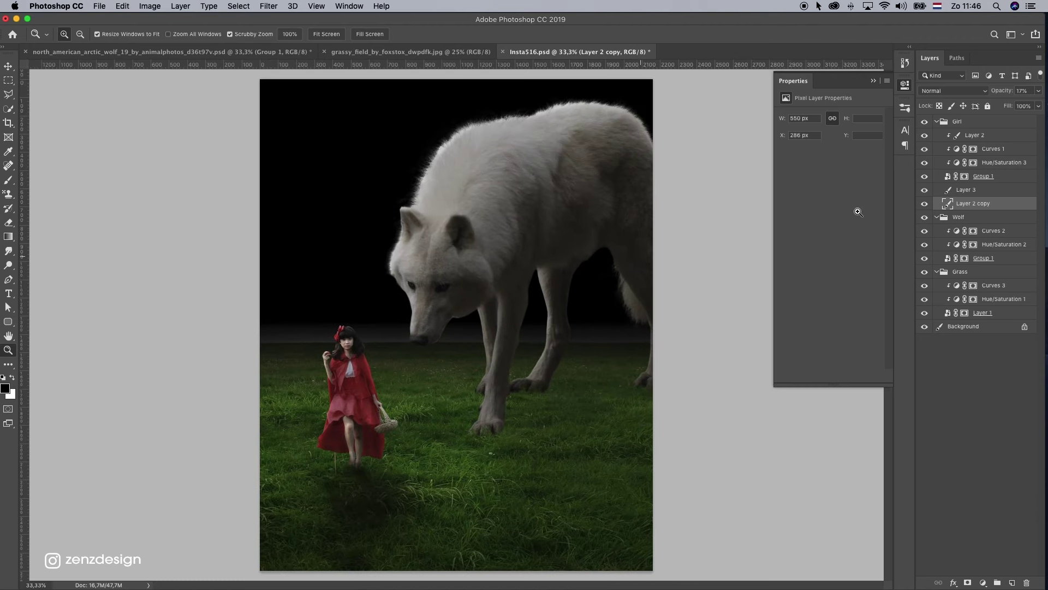
Set the painted shadow layer to 48% opacity and the girl's silhouette shadow layer to 22% opacity.
click(924, 190)
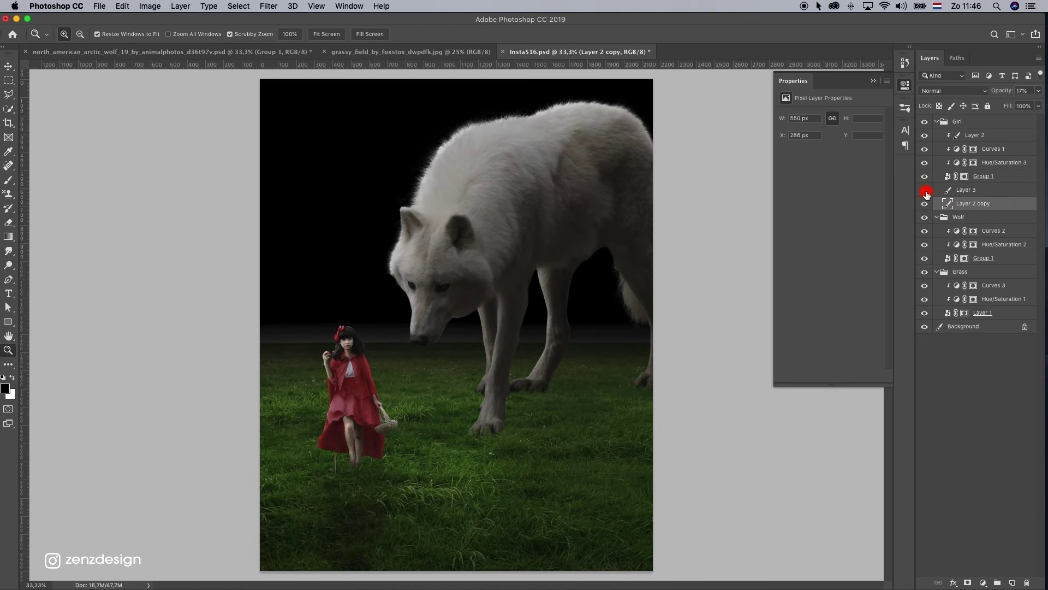
click(924, 191)
double_click(965, 191)
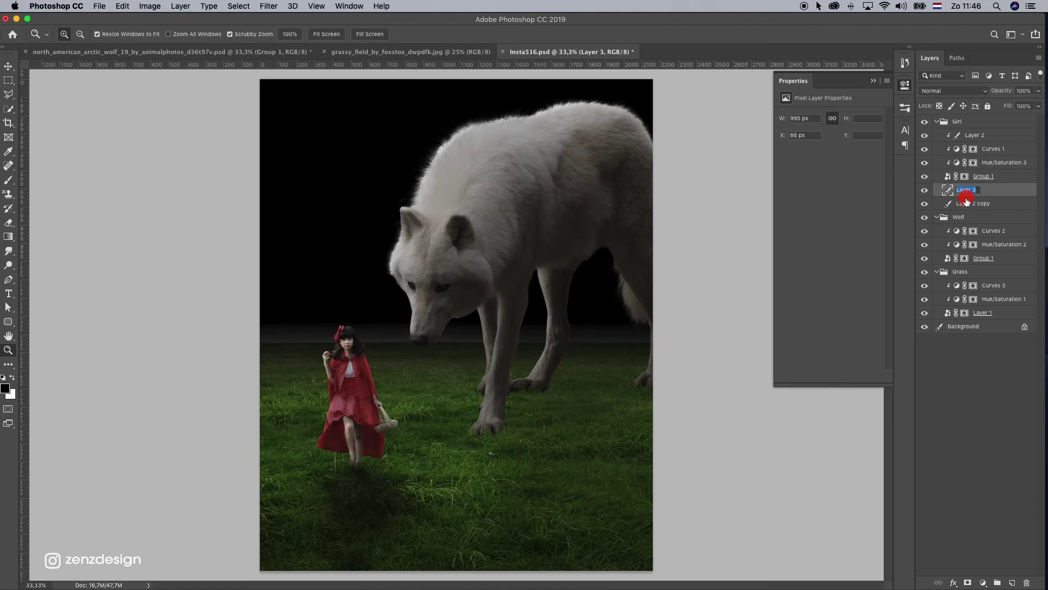
click(1025, 95)
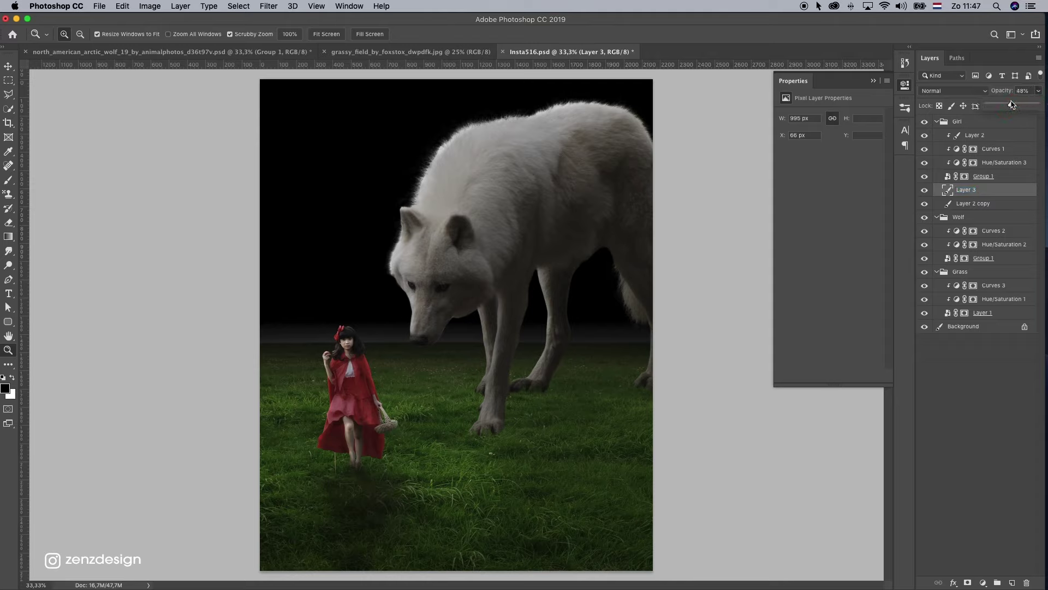
click(976, 206)
click(1024, 104)
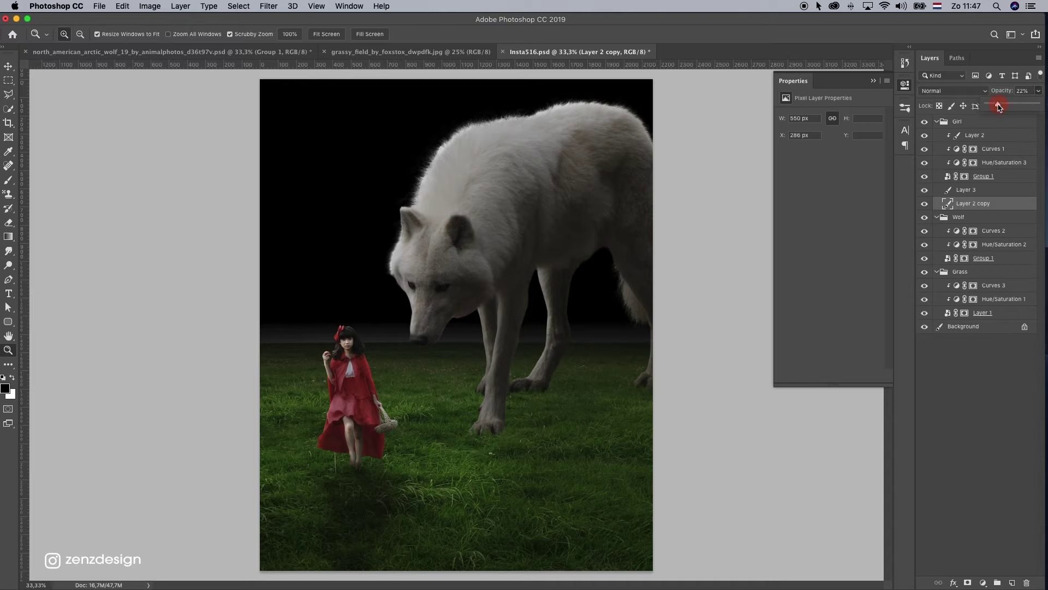
Examine the girl's combined ground shadow close up and in the context of the whole scene.
alt+click(396, 328)
alt+click(433, 419)
click(430, 411)
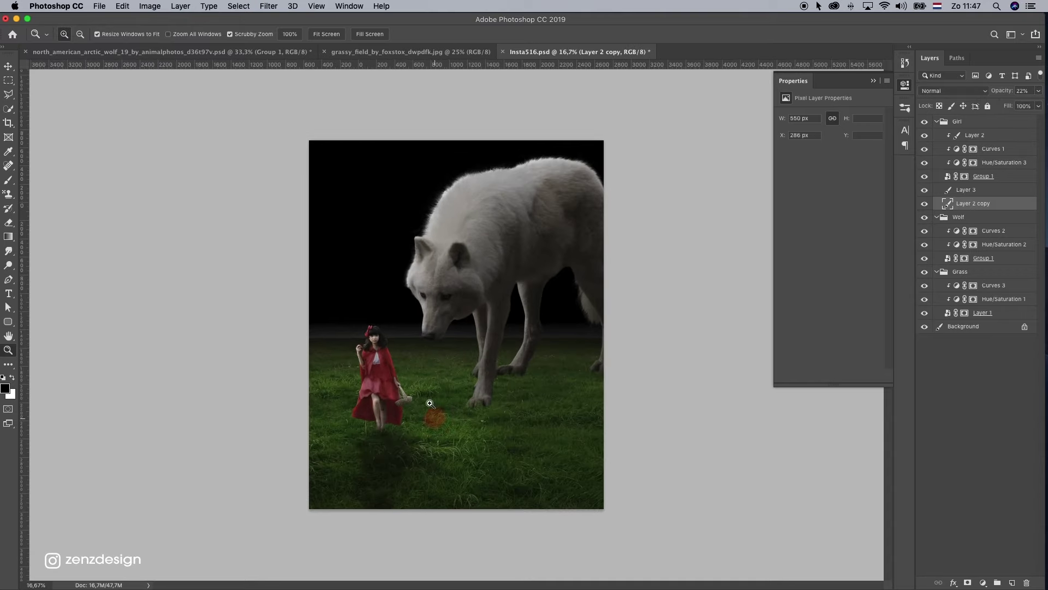
click(416, 344)
click(417, 343)
click(494, 317)
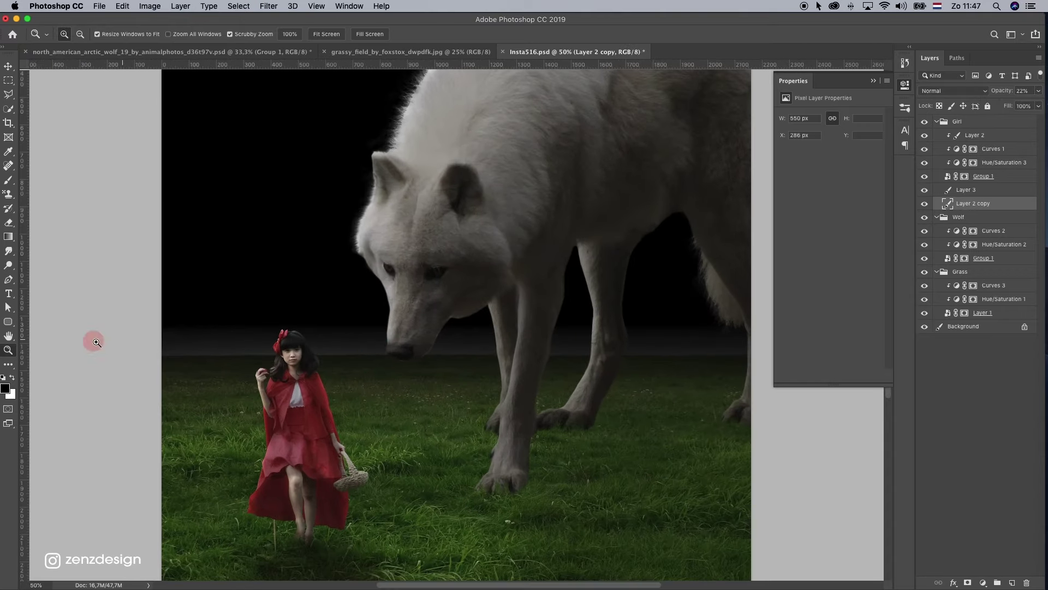
click(94, 342)
drag(275, 311, 340, 164)
alt+click(513, 295)
alt+click(512, 295)
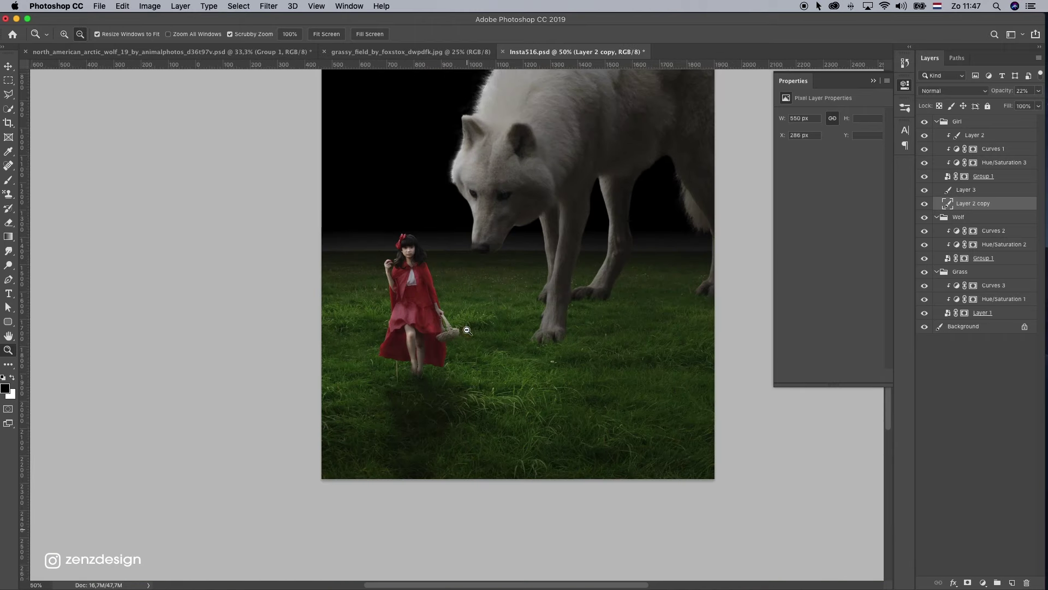
drag(540, 264, 410, 343)
Duplicate the wolf's image layer with its Curves and Hue/Saturation adjustments, and merge the copies into one layer.
click(9, 67)
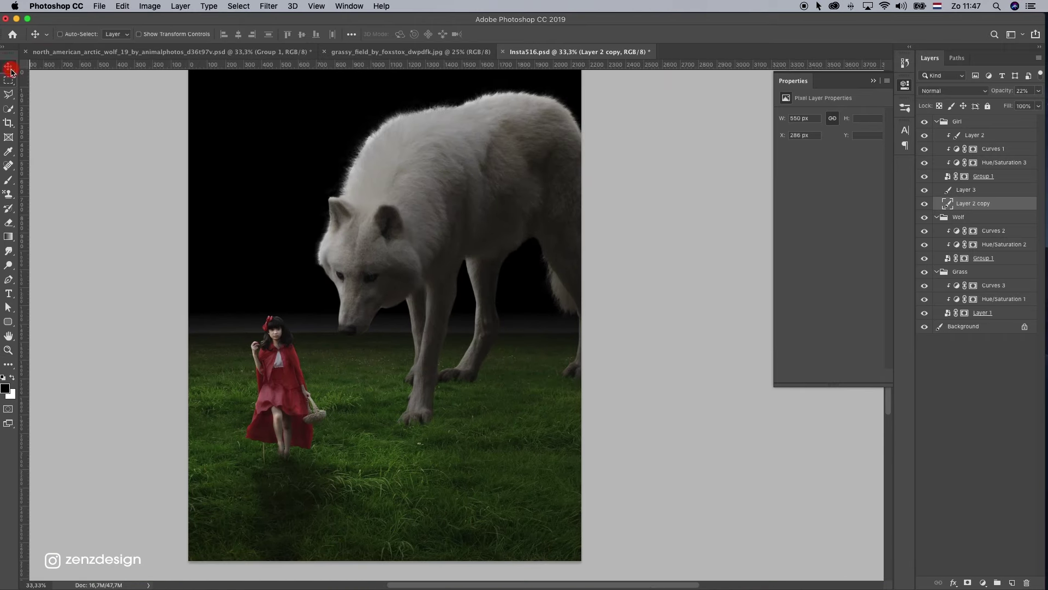
super+click(392, 183)
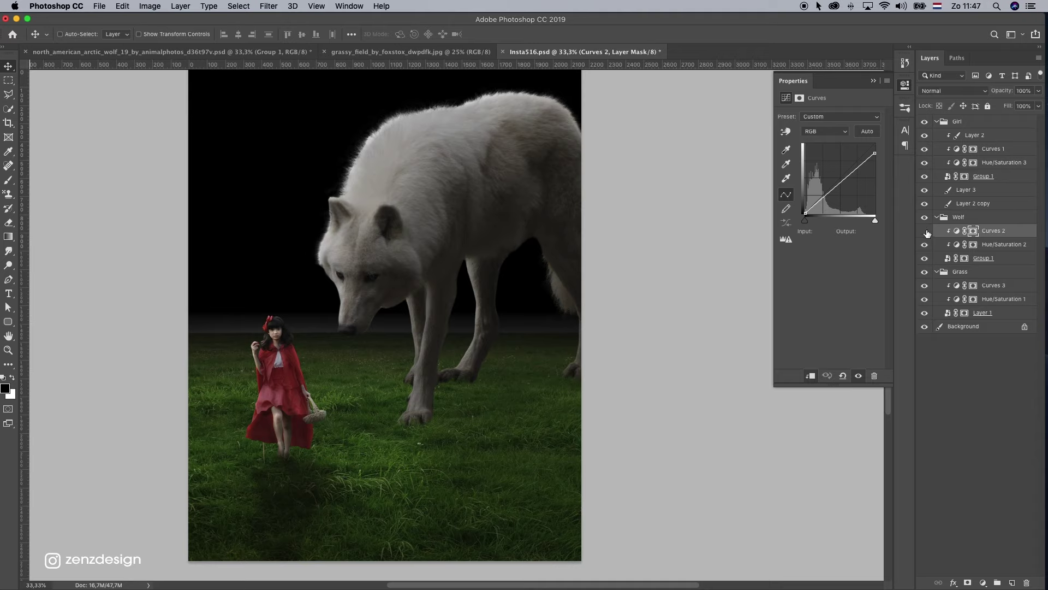
click(925, 231)
shift+click(1004, 260)
drag(1003, 260, 1011, 581)
key(super+e)
Turn the merged wolf copy black with Hue/Saturation at minimum Lightness, and place its layer beneath the Wolf group.
key(super+u)
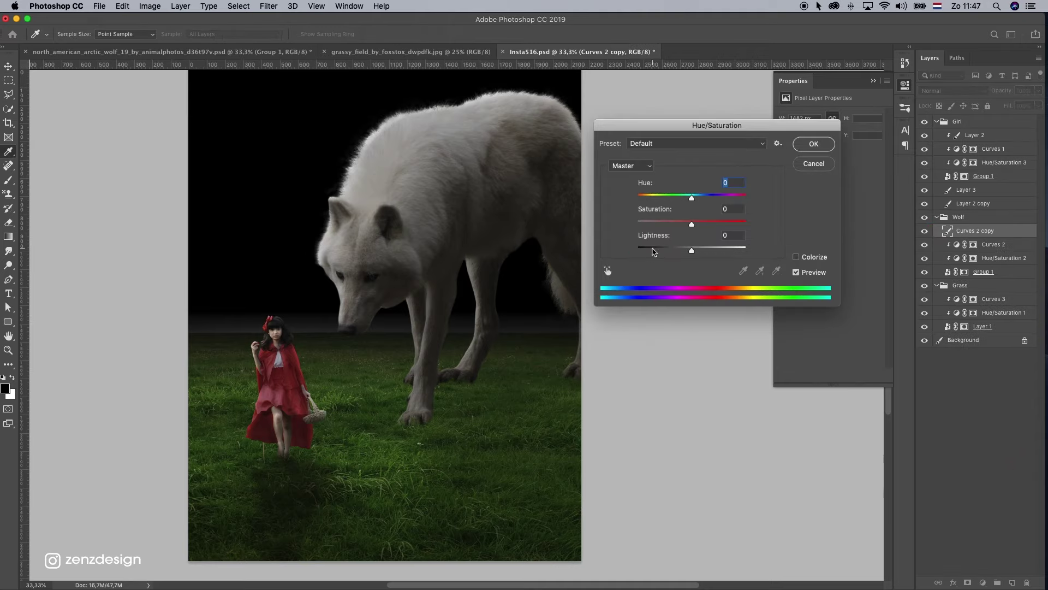
drag(652, 250, 628, 251)
key(Return)
drag(975, 230, 971, 277)
Flip the black wolf silhouette vertically, and move it down to meet the wolf's front paw.
click(123, 6)
click(295, 393)
drag(514, 81, 524, 356)
Distort the wolf silhouette's corners so it lies across the grass as a slanted shadow running from the front paw.
key(super+t)
right_click(444, 448)
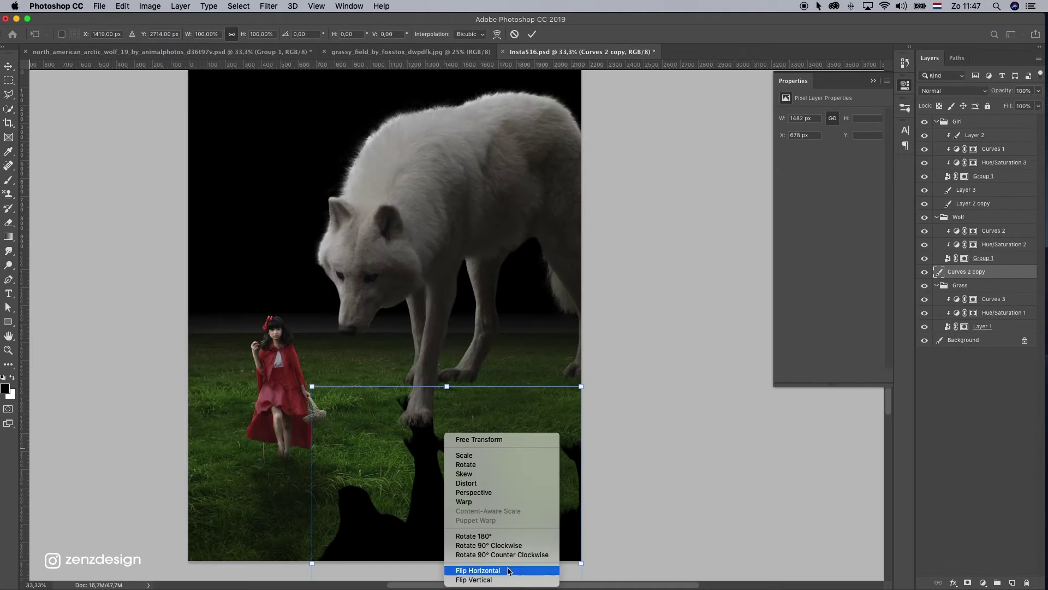
click(508, 570)
key(super+minus)
drag(281, 535, 329, 531)
key(super+z)
key(super+z)
drag(533, 536, 688, 429)
drag(338, 299, 314, 319)
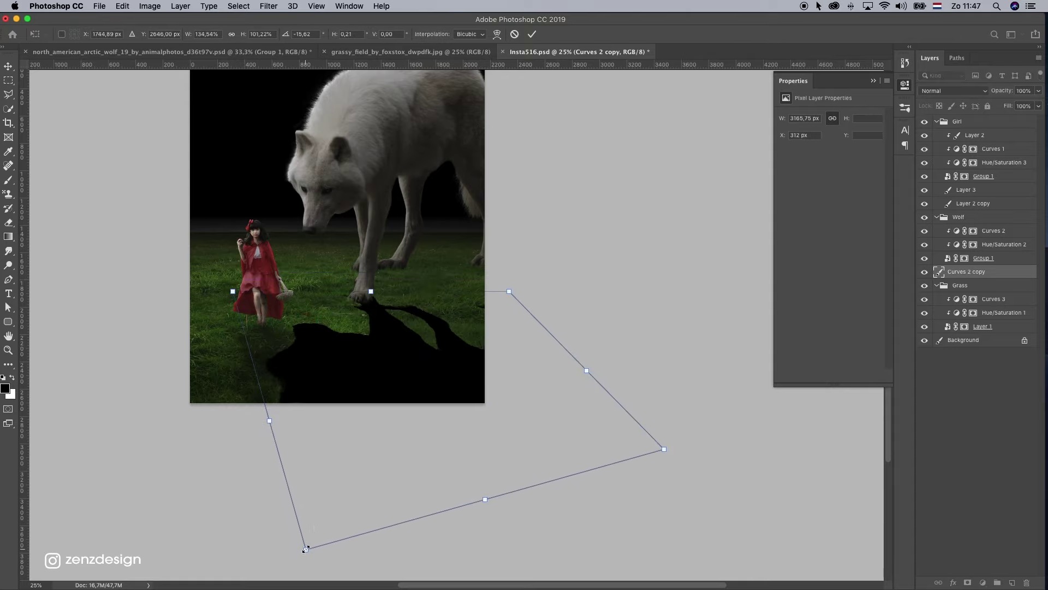
drag(306, 548, 416, 528)
drag(663, 449, 678, 392)
key(Return)
Soften the wolf's cast shadow with Gaussian Blur, and lower its layer opacity to 34%.
click(180, 6)
click(437, 176)
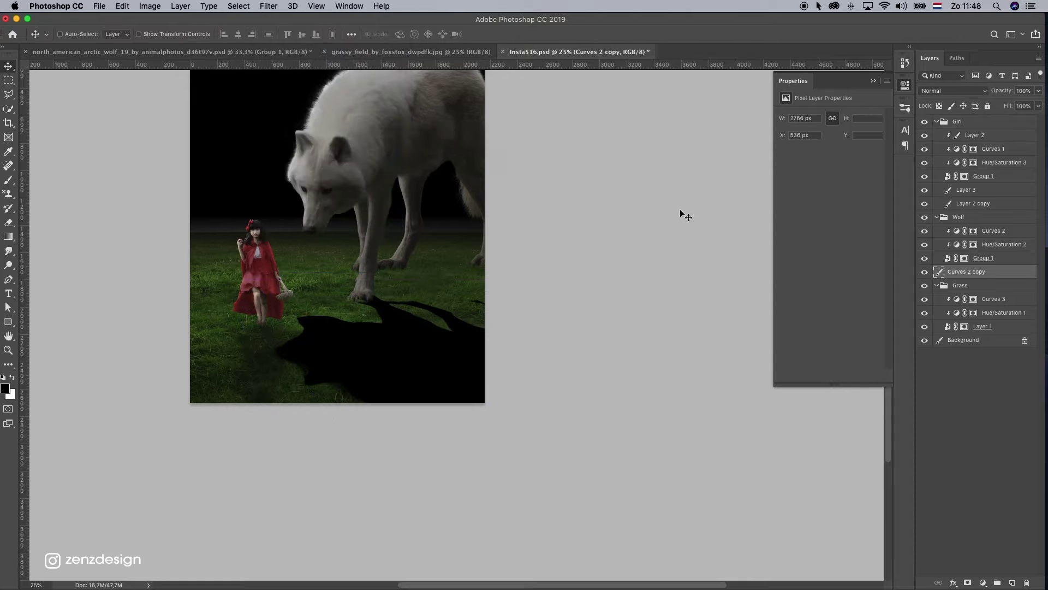
drag(1038, 90, 1009, 103)
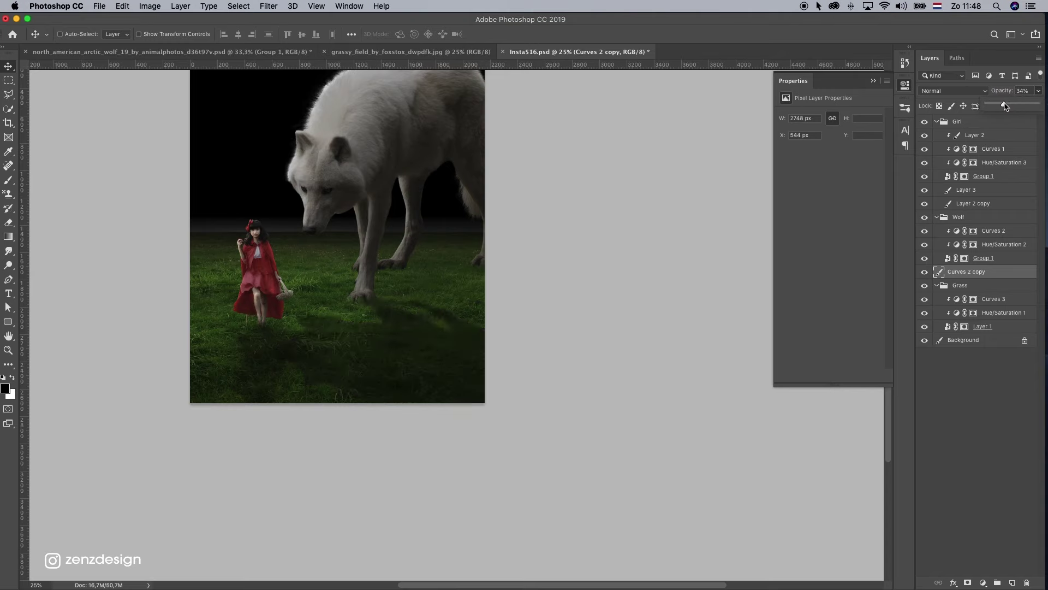
Add a new layer above the wolf's cast shadow and brush soft black shading on the grass beside its rear paw.
click(8, 350)
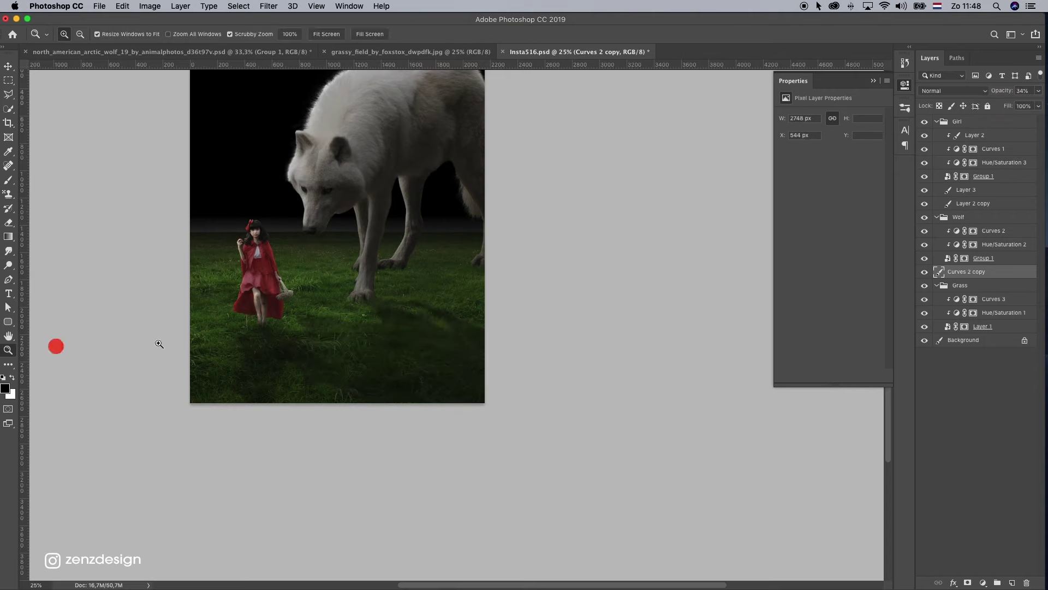
click(379, 302)
click(12, 65)
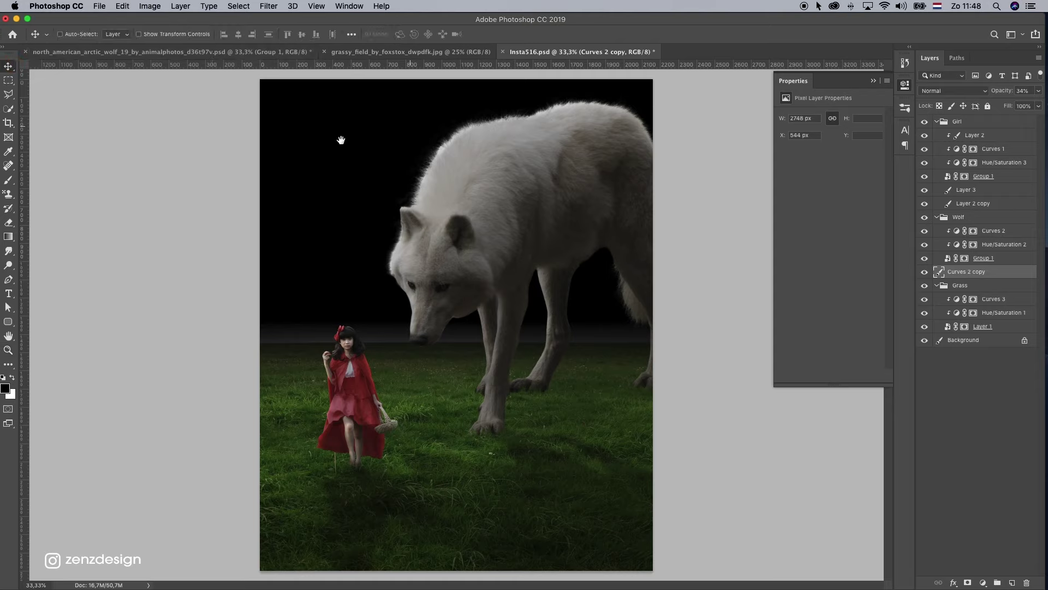
click(8, 180)
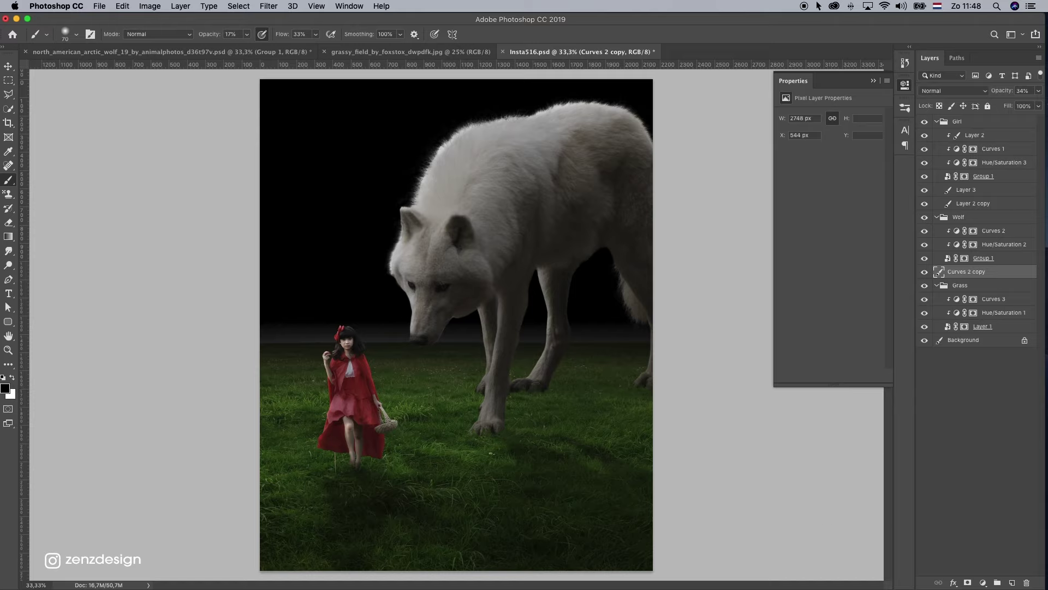
click(1011, 583)
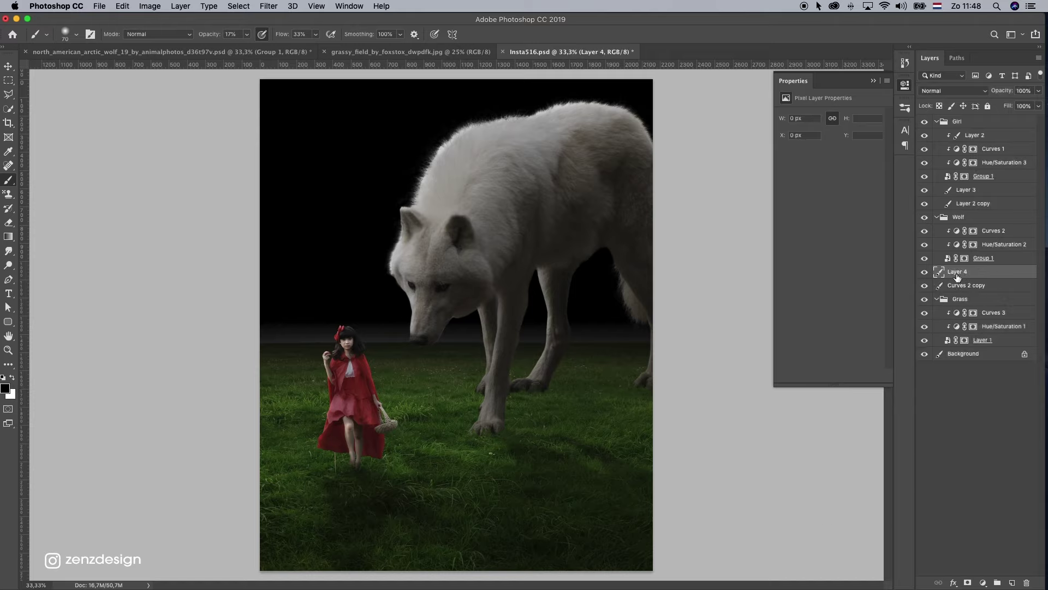
mouse_move(530, 385)
mouse_down()
mouse_move(509, 391)
mouse_move(596, 405)
mouse_move(620, 424)
mouse_move(537, 394)
mouse_move(590, 413)
mouse_up()
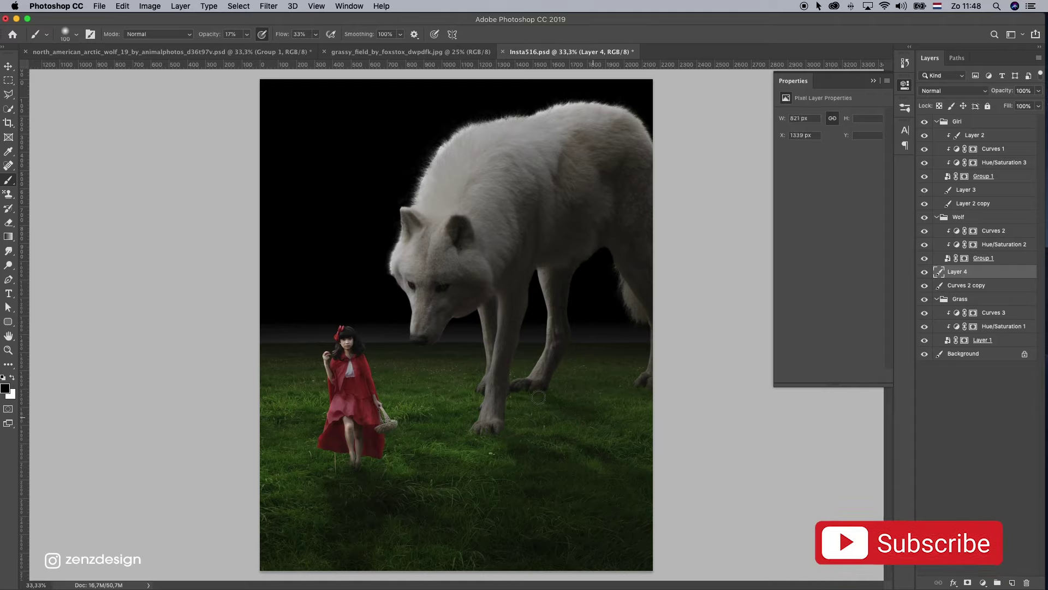
Darken the grass beneath and behind the wolf with broad soft black strokes, using brush sizes of 300 and 800.
key(bracketright)
key(bracketright)
key(bracketright)
key(bracketright)
key(bracketright)
key(bracketright)
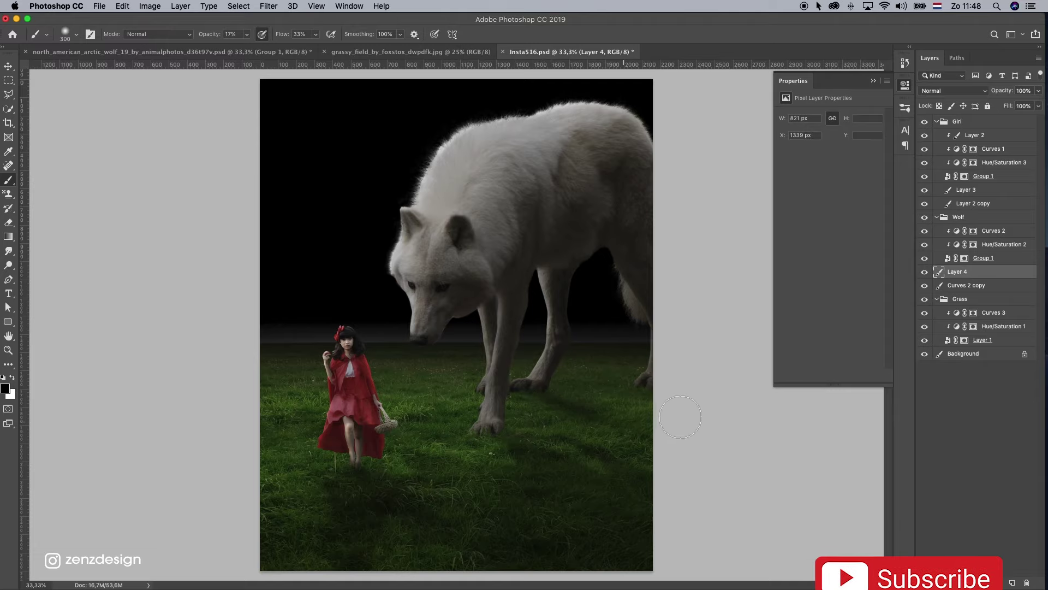
mouse_move(636, 437)
mouse_down()
mouse_move(486, 428)
mouse_move(660, 408)
mouse_move(518, 434)
mouse_up()
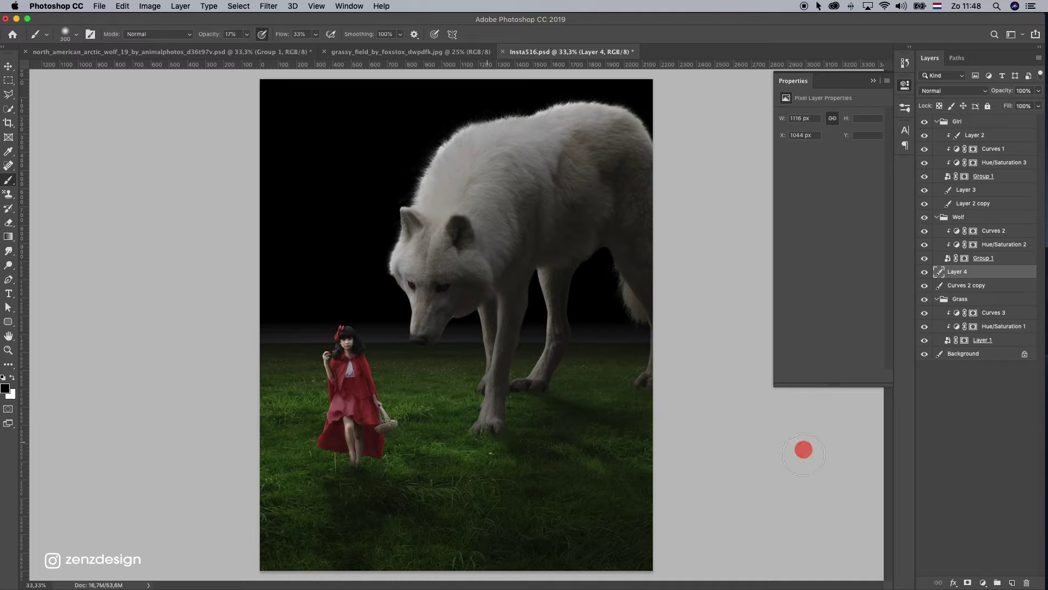
key(bracketright)
key(bracketright)
key(bracketright)
key(bracketright)
key(bracketright)
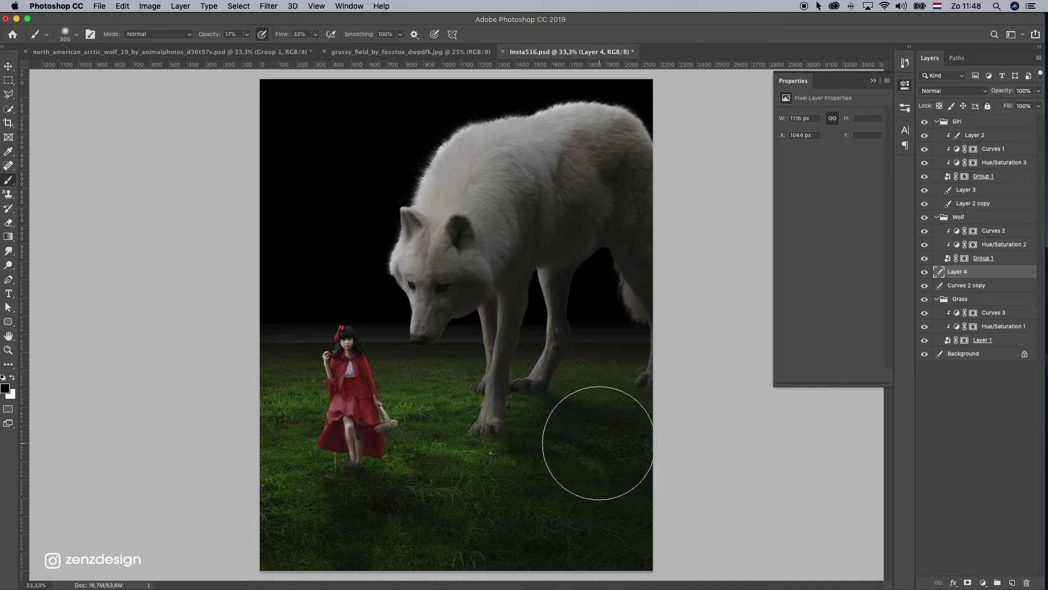
drag(599, 444, 501, 380)
Paint soft black contact shadows around the wolf's front and rear paws with a brush of about 175.
key(bracketleft)
key(bracketleft)
key(bracketleft)
key(bracketleft)
key(bracketleft)
key(bracketleft)
key(bracketleft)
key(bracketleft)
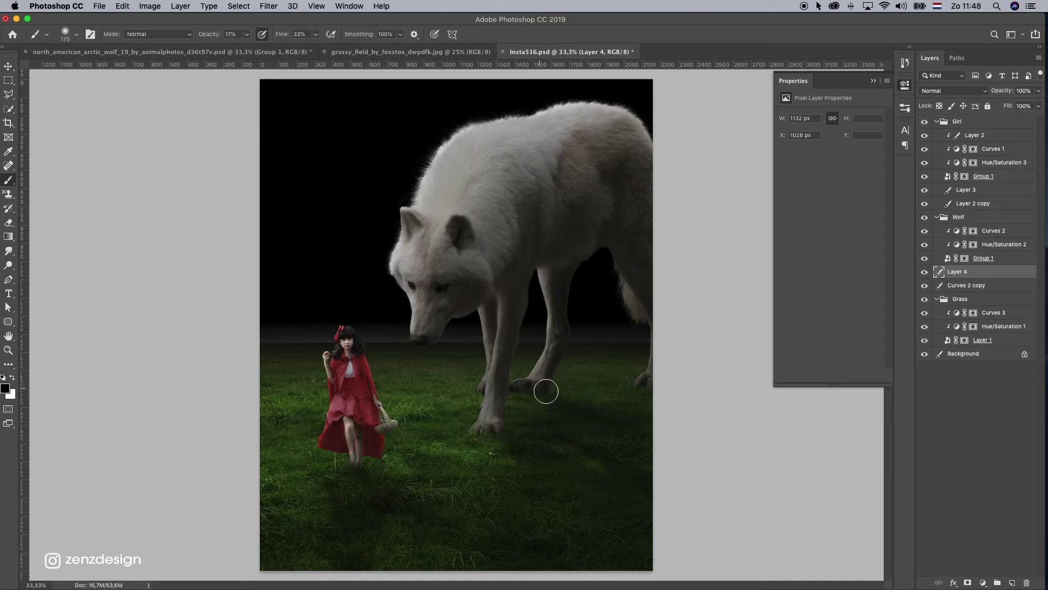
drag(558, 392, 570, 394)
mouse_move(502, 440)
mouse_down()
mouse_move(499, 421)
mouse_move(506, 428)
mouse_up()
drag(541, 392, 543, 388)
key(bracketright)
key(bracketleft)
Deepen the ground shadows around the wolf's paws and the girl's feet with small soft brush dabs, undoing one misplaced stroke.
click(773, 405)
click(549, 428)
click(516, 399)
click(506, 410)
click(350, 465)
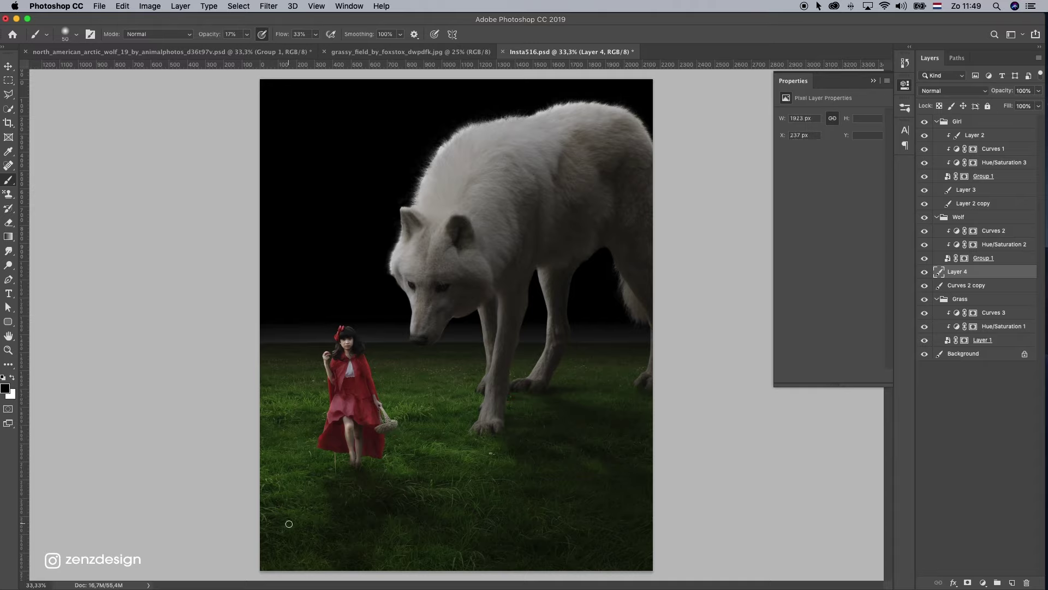
key(super+z)
drag(480, 420, 520, 417)
click(662, 391)
Darken the foreground grass along the lower part of the image and below the girl with a soft brush of size 600.
key(bracketright)
key(bracketright)
key(bracketright)
key(bracketright)
key(bracketright)
key(bracketright)
key(bracketright)
key(bracketright)
key(bracketright)
key(bracketright)
click(632, 470)
click(534, 518)
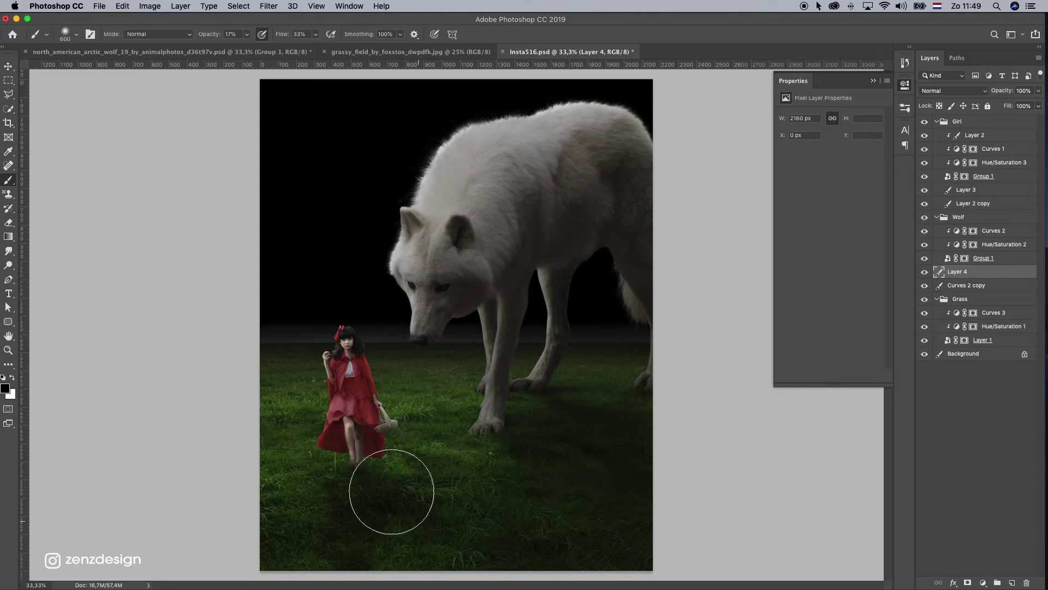
click(302, 542)
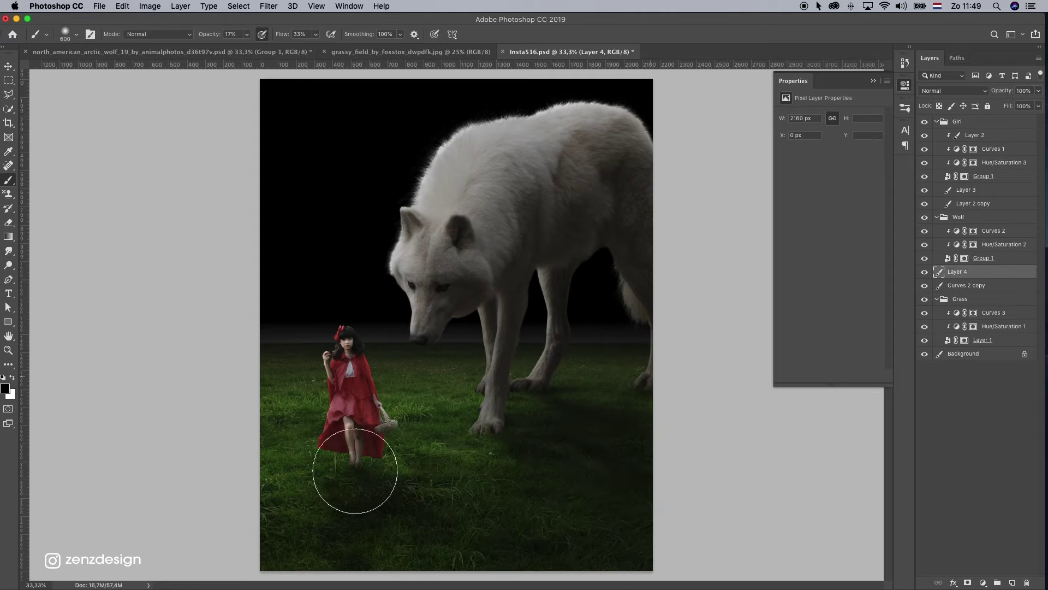
click(380, 507)
click(356, 490)
Lower the opacity of Layer 3 in the Girl group to 46%.
click(8, 66)
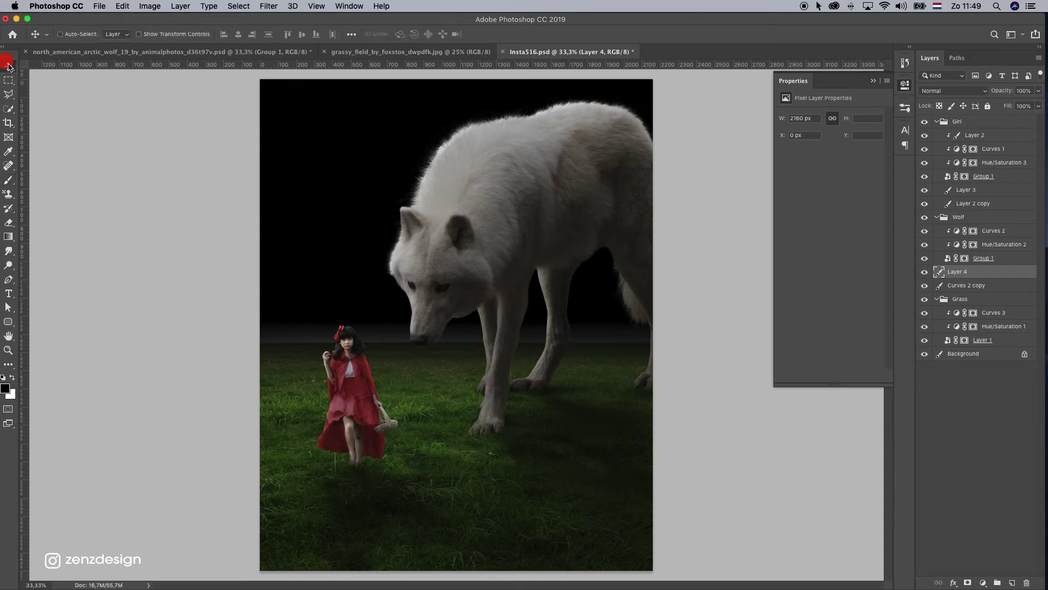
drag(347, 488, 382, 445)
key(super+z)
click(1037, 92)
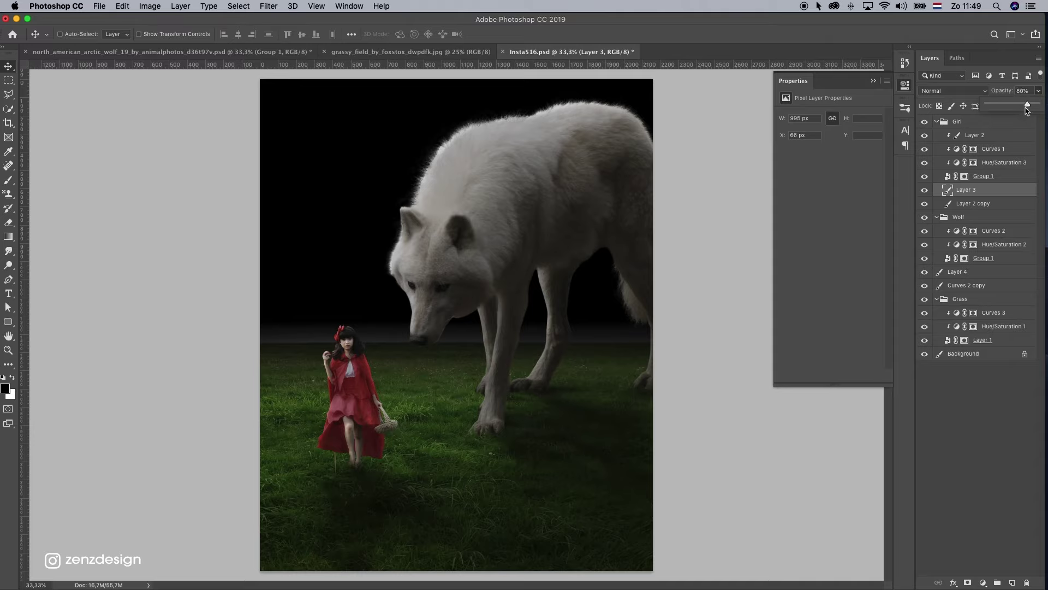
click(543, 314)
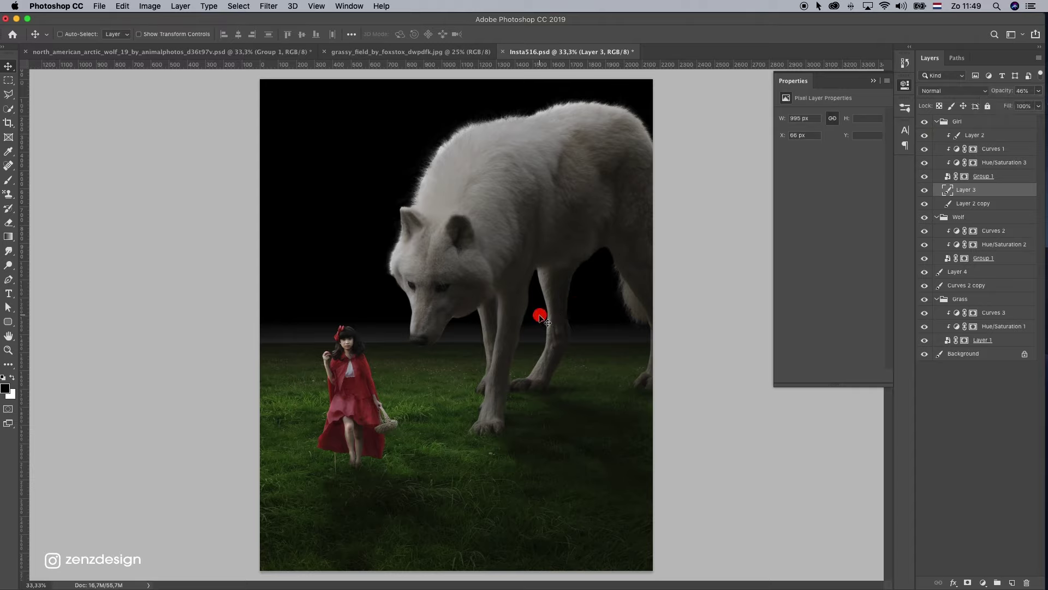
Change the workspace colour around the canvas to black.
right_click(737, 213)
click(755, 226)
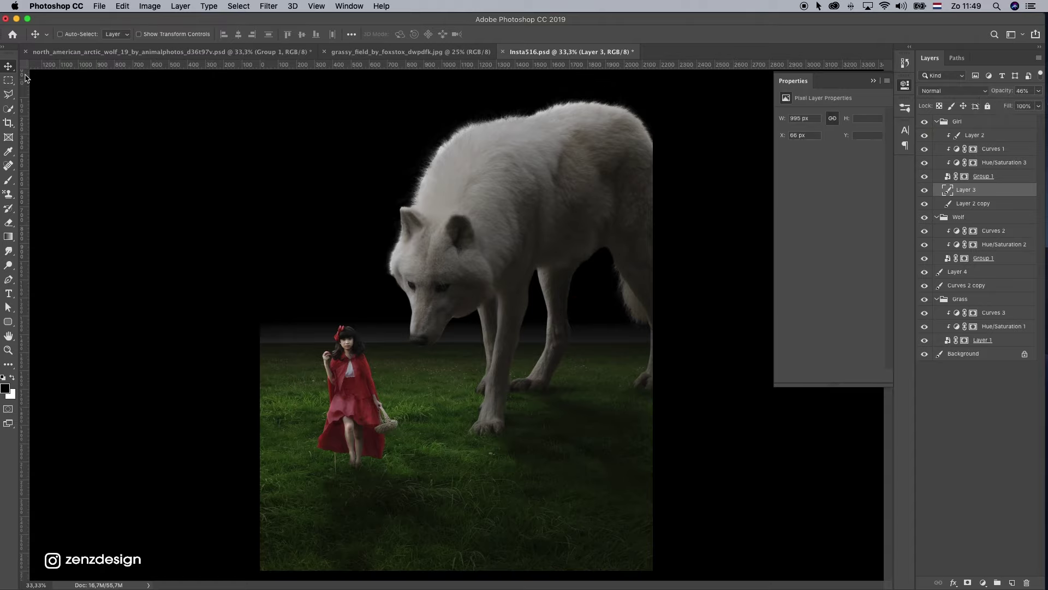
click(9, 350)
alt+click(433, 352)
click(491, 346)
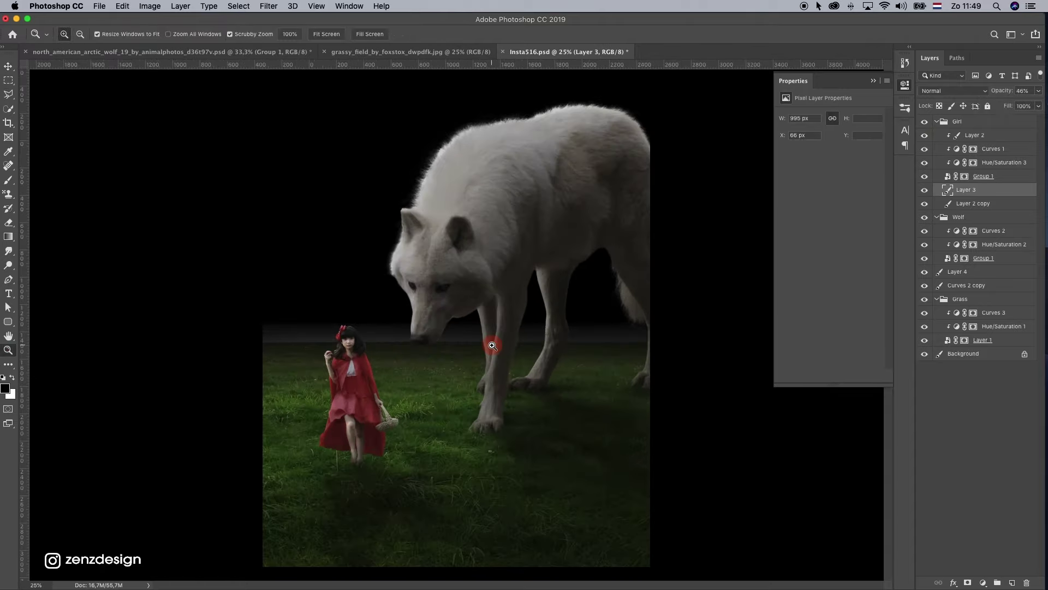
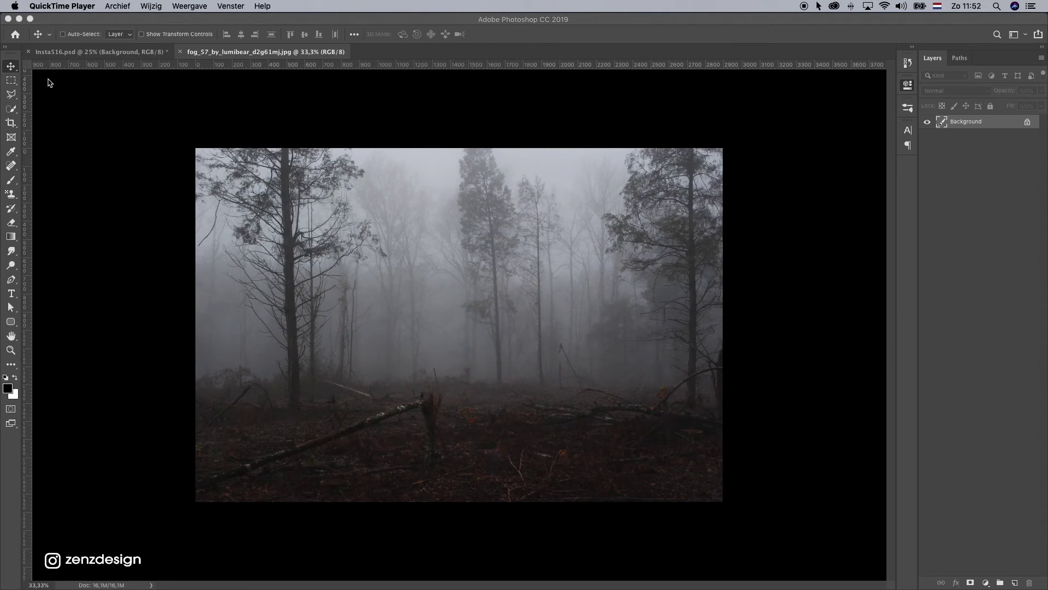
Bring the whole foggy forest photo into Insta516.psd as a layer just below the Grass group, raised behind the wolf.
click(48, 82)
key(super+a)
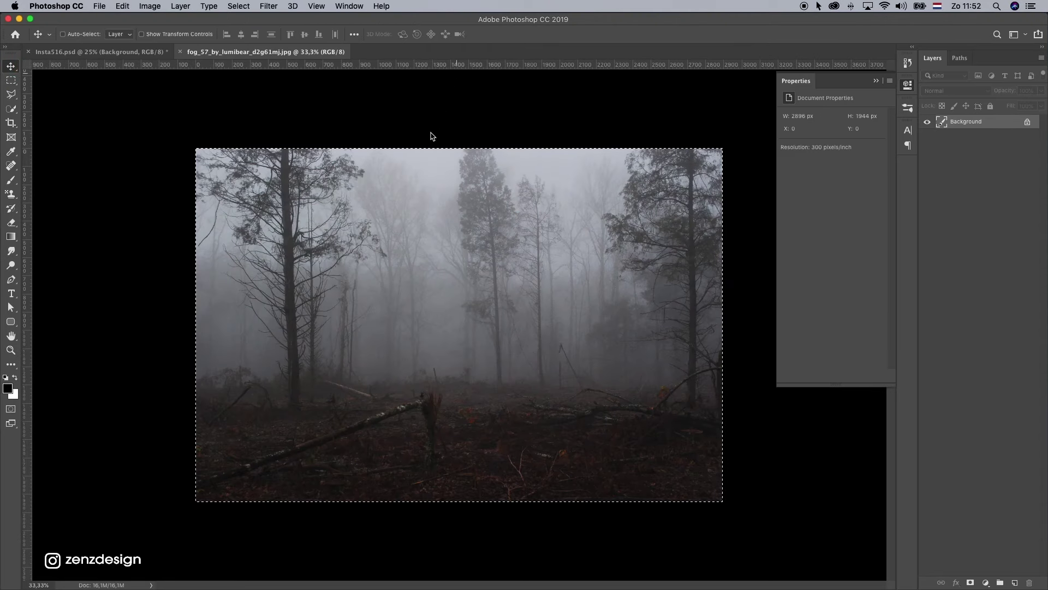
drag(396, 155, 917, 177)
mouse_move(961, 358)
mouse_down()
mouse_move(970, 364)
mouse_move(955, 359)
mouse_up()
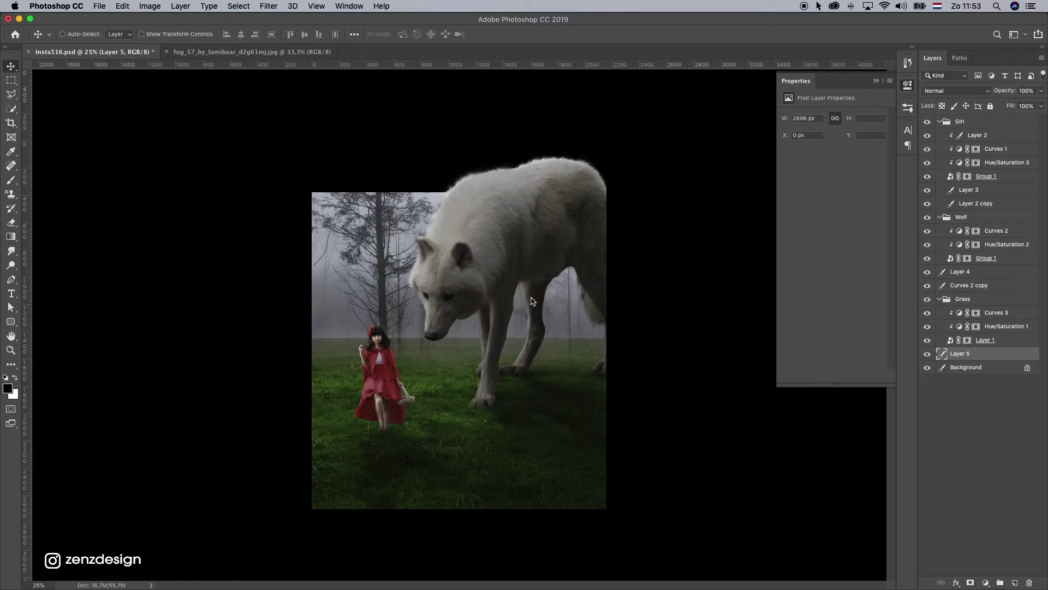
drag(551, 299, 553, 217)
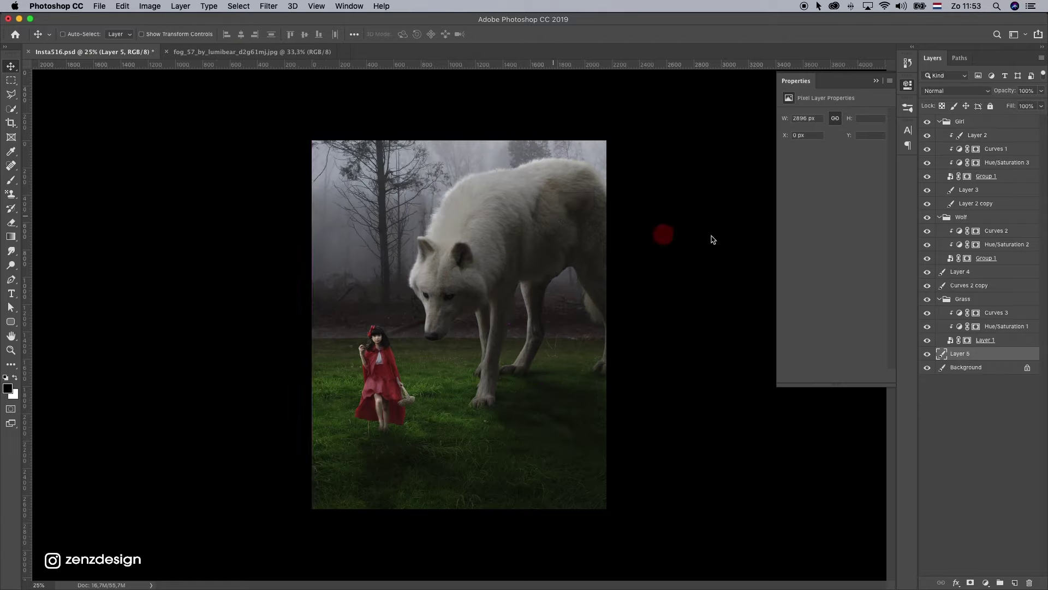
Convert the forest layer to a smart object, scale it to 108.70%, and reposition it behind the wolf.
right_click(976, 354)
click(909, 262)
key(super+t)
drag(713, 379, 749, 399)
drag(622, 318, 542, 309)
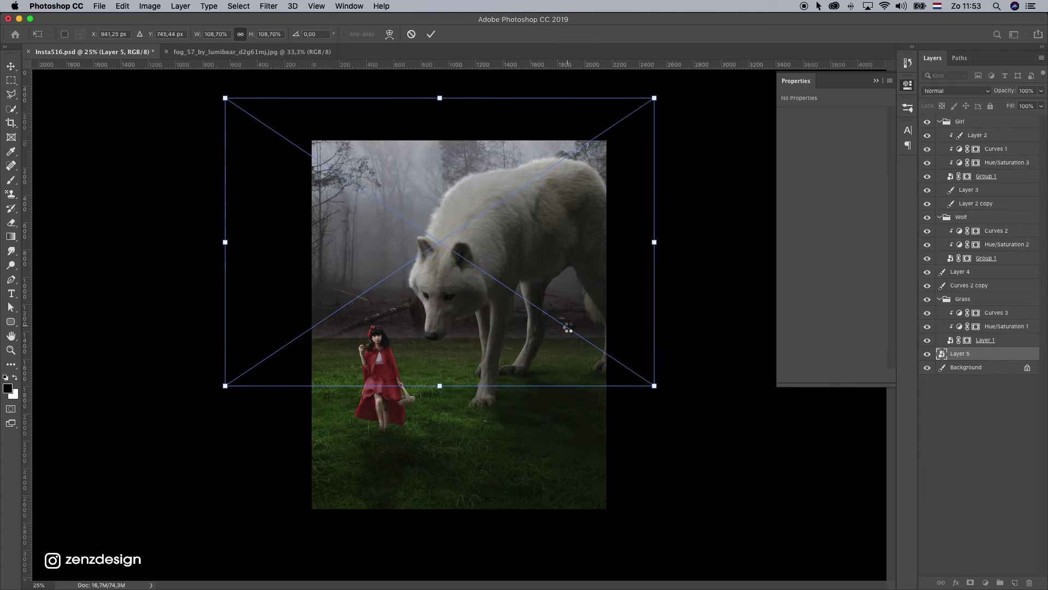
key(Return)
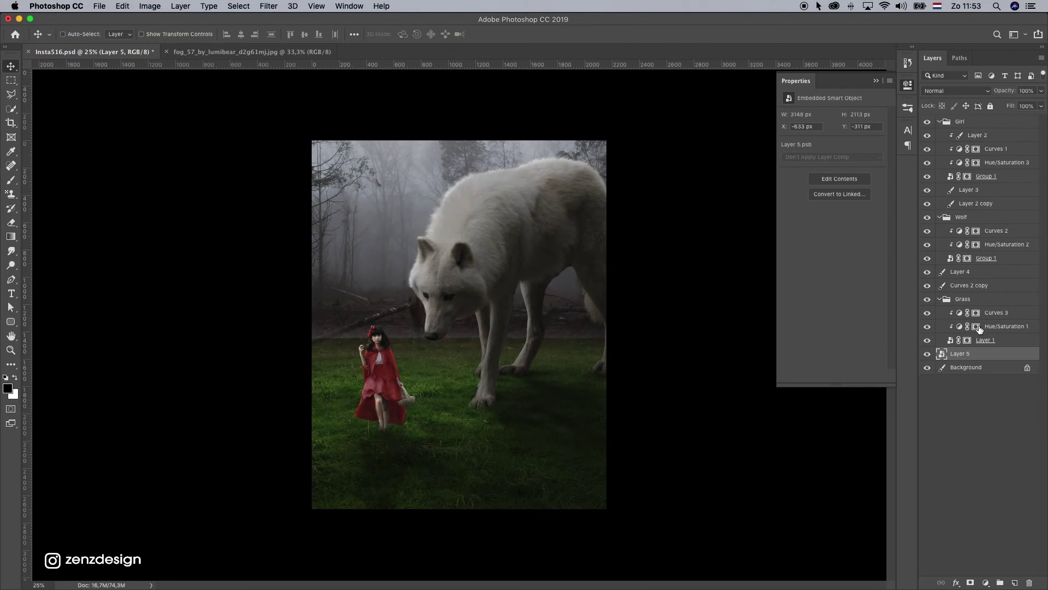
Fade the far edge of the grass into the forest with a vertical black-to-white gradient on the grass layer's mask.
click(927, 342)
click(926, 342)
click(927, 339)
click(927, 340)
click(968, 340)
click(12, 237)
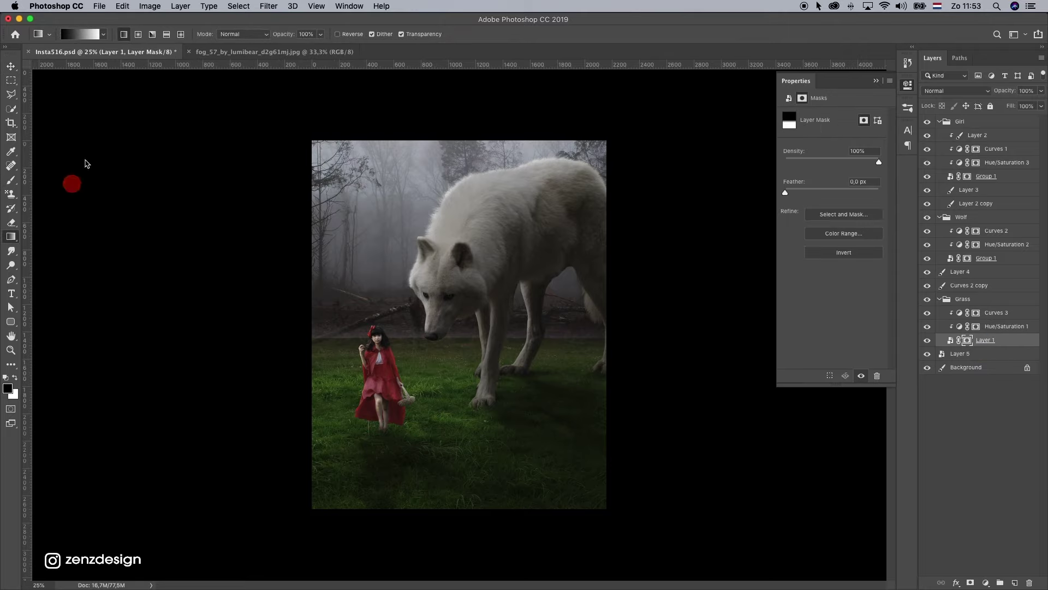
drag(12, 238, 51, 235)
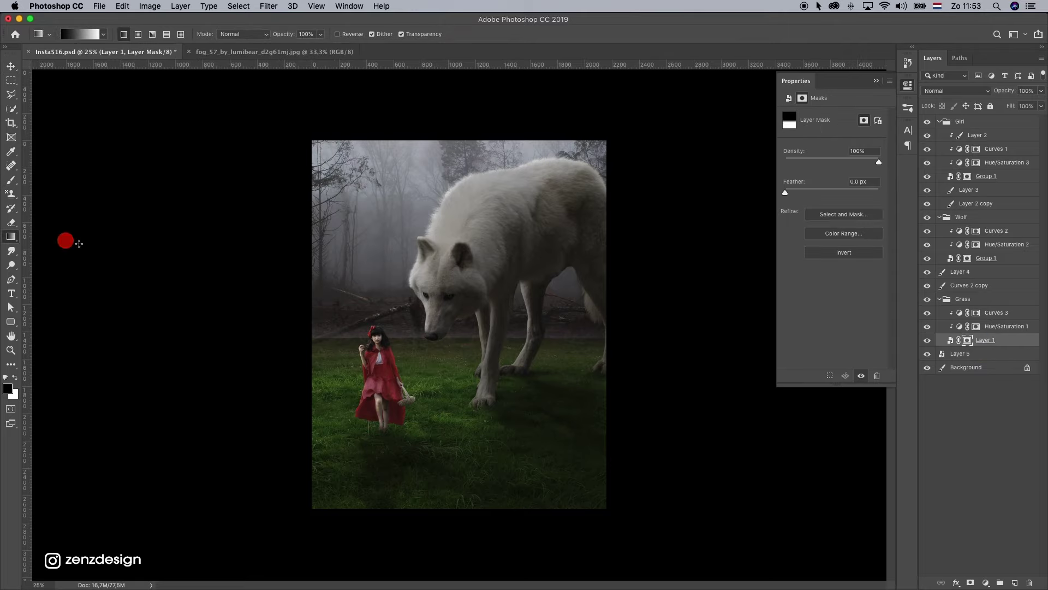
drag(460, 326, 465, 404)
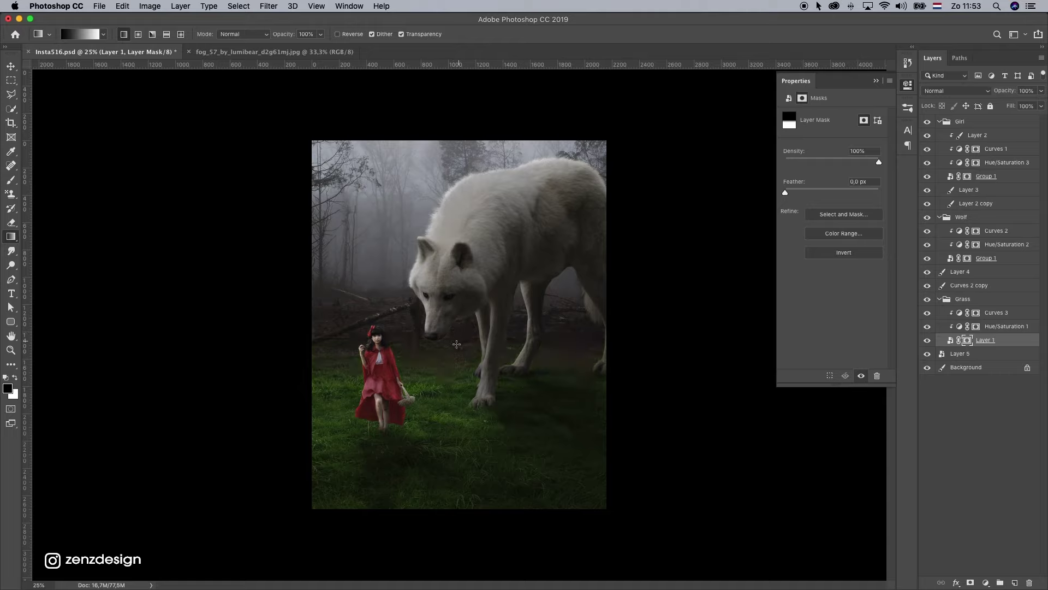
drag(421, 327, 433, 412)
key(super+z)
drag(462, 341, 458, 413)
key(v)
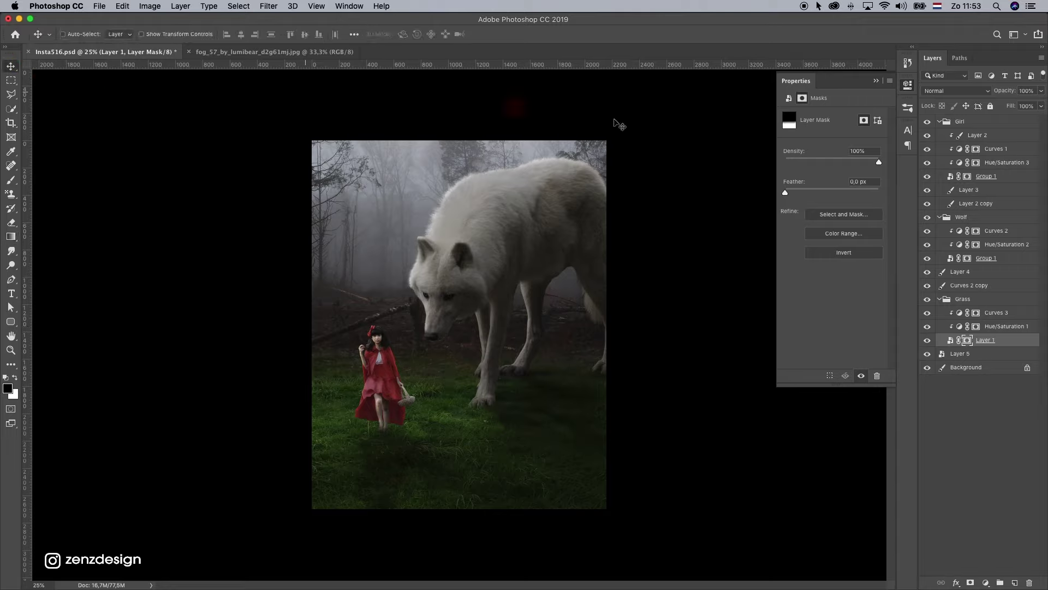
Move the forest layer lower behind the wolf and enlarge it to 112.91%.
click(950, 359)
key(super+t)
drag(655, 385, 593, 335)
drag(542, 276, 547, 349)
key(super+z)
key(Return)
drag(549, 286, 544, 338)
key(super+t)
drag(640, 163, 658, 153)
drag(612, 207, 580, 211)
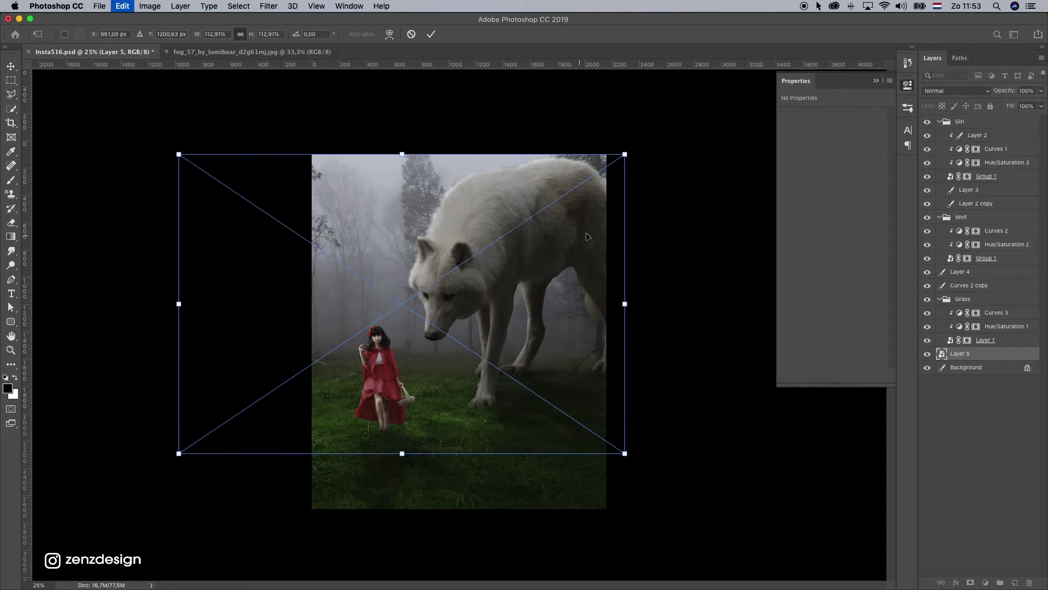
key(Return)
drag(570, 249, 572, 251)
Try to move and enlarge the forest layer further while the grass is hidden.
click(927, 340)
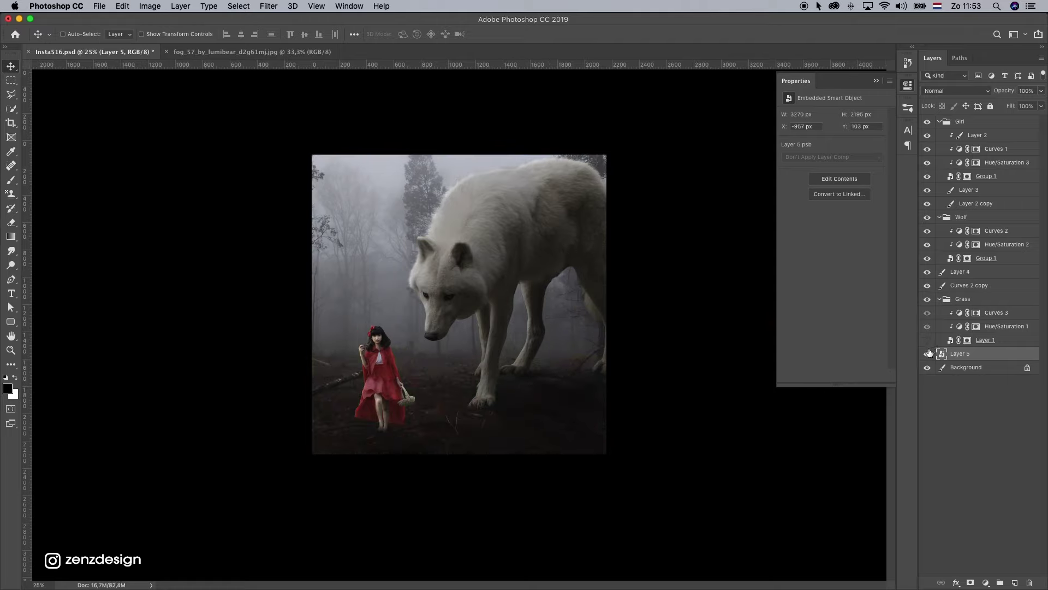
click(928, 340)
click(929, 341)
drag(461, 245, 506, 230)
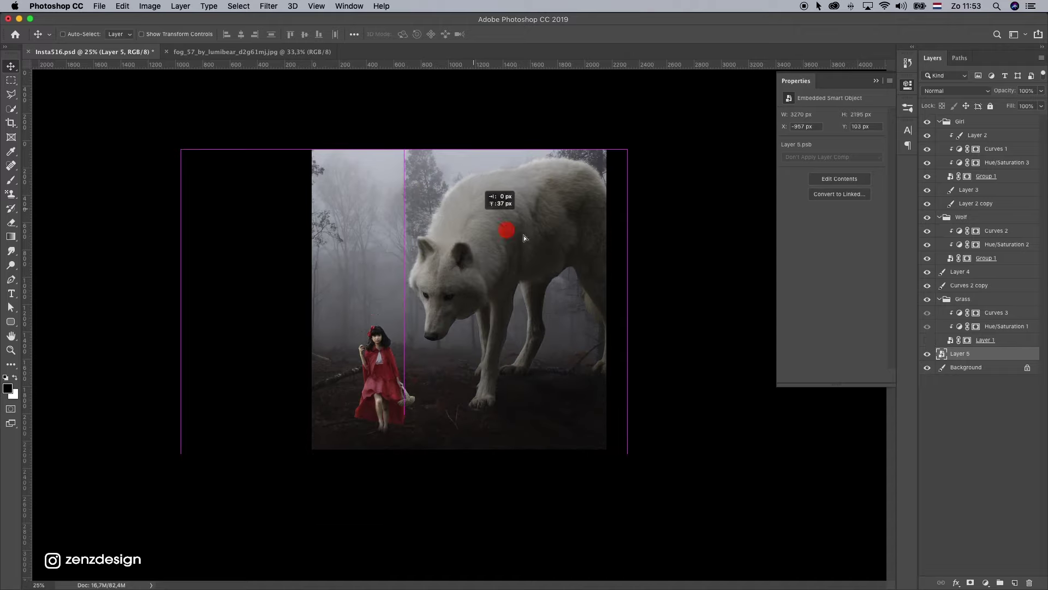
key(super+z)
key(super+t)
drag(613, 451, 750, 530)
drag(635, 400, 608, 386)
key(Return)
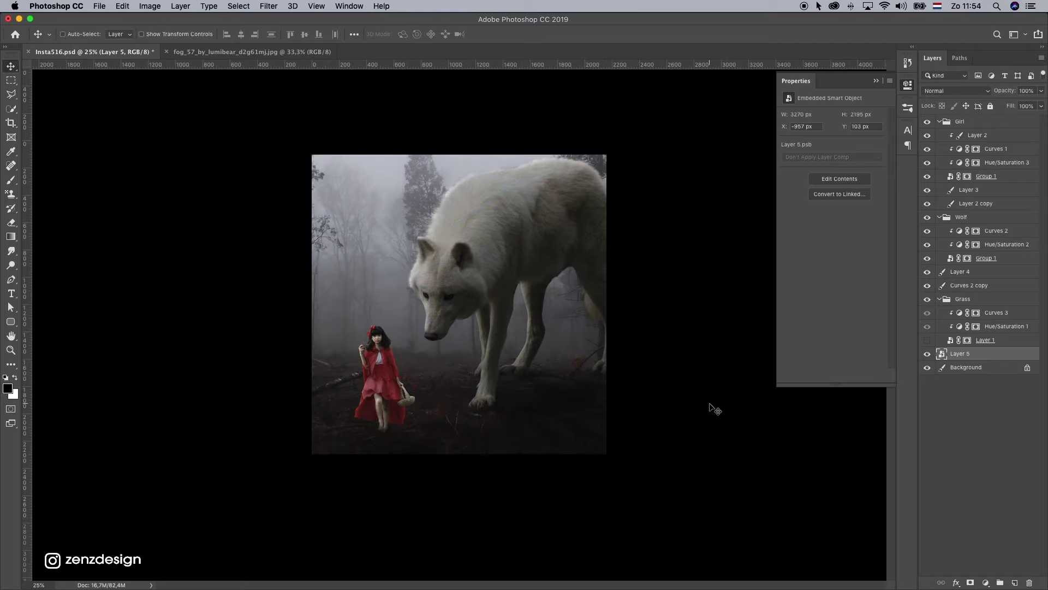
click(926, 340)
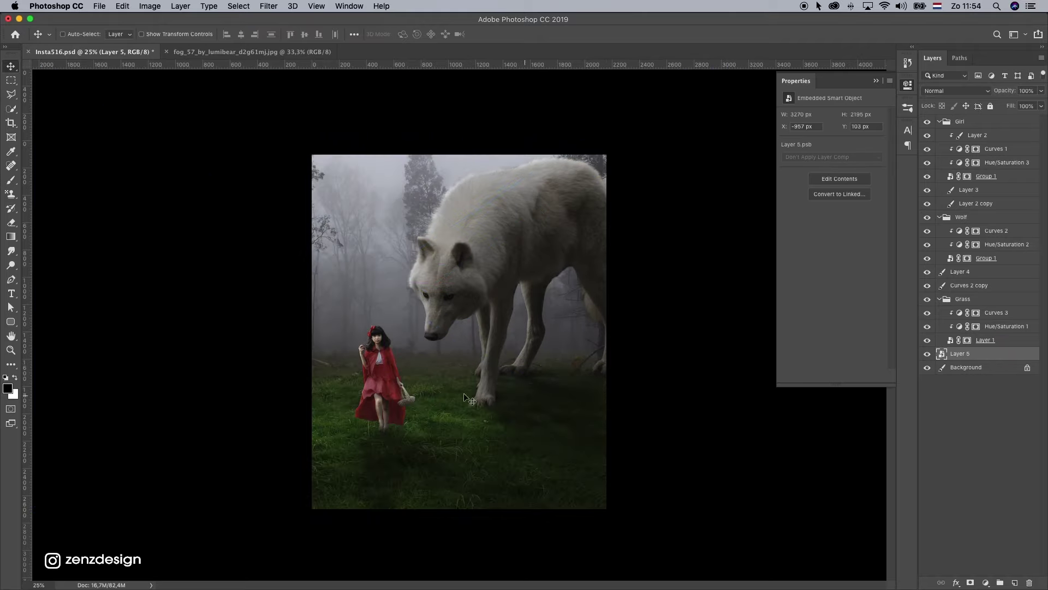
Shift the forest layer horizontally to X -799 px so its trees frame the wolf, and compare the image with it hidden.
drag(420, 179, 465, 203)
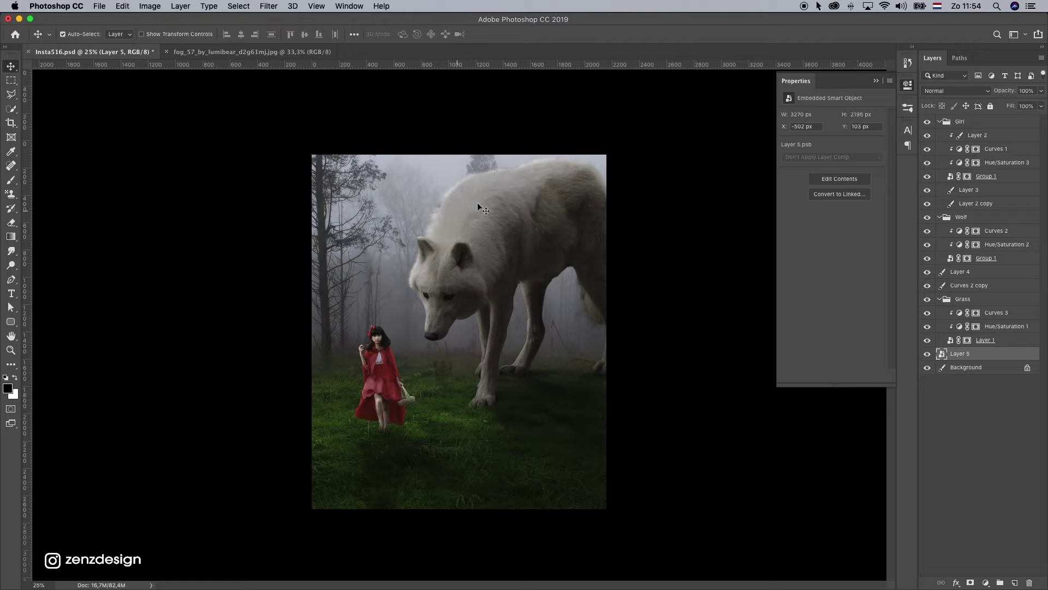
drag(515, 255, 494, 267)
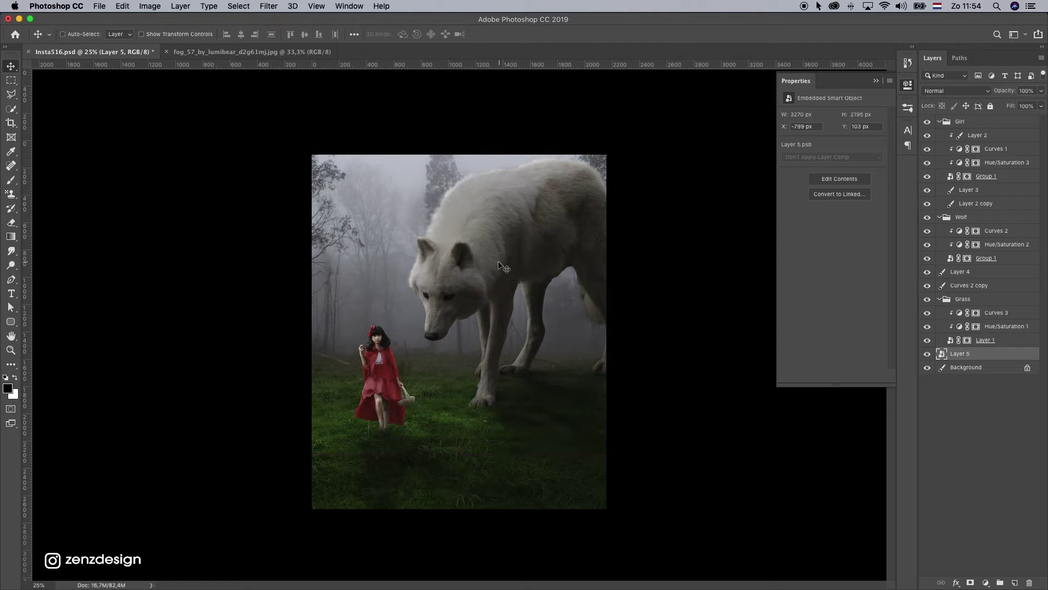
click(926, 355)
click(928, 355)
Add a Color Balance adjustment above the forest layer and shift its midtones from purple toward a muted green-yellow tone.
click(985, 582)
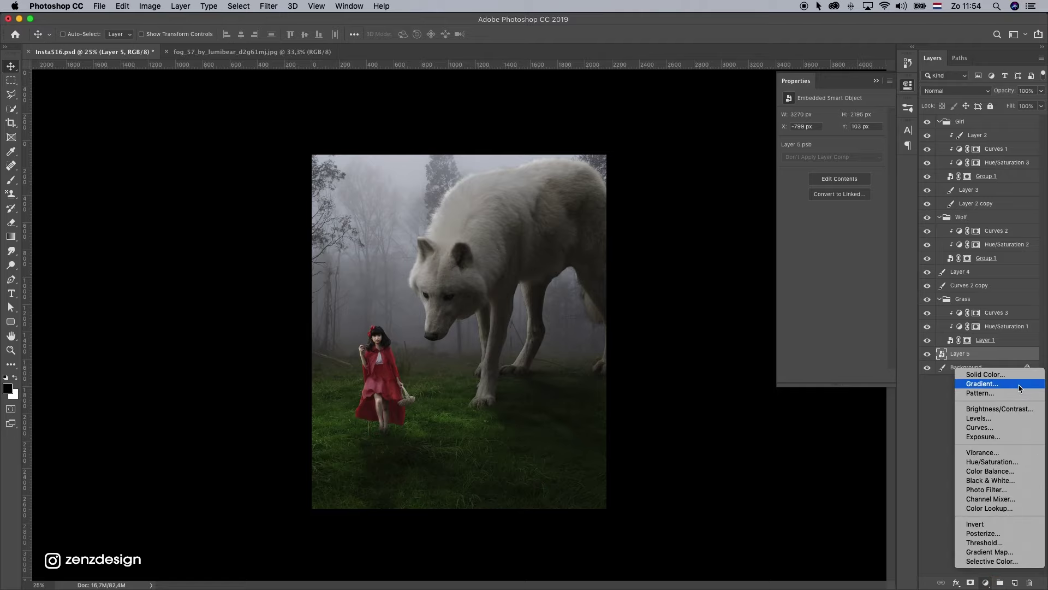
click(991, 473)
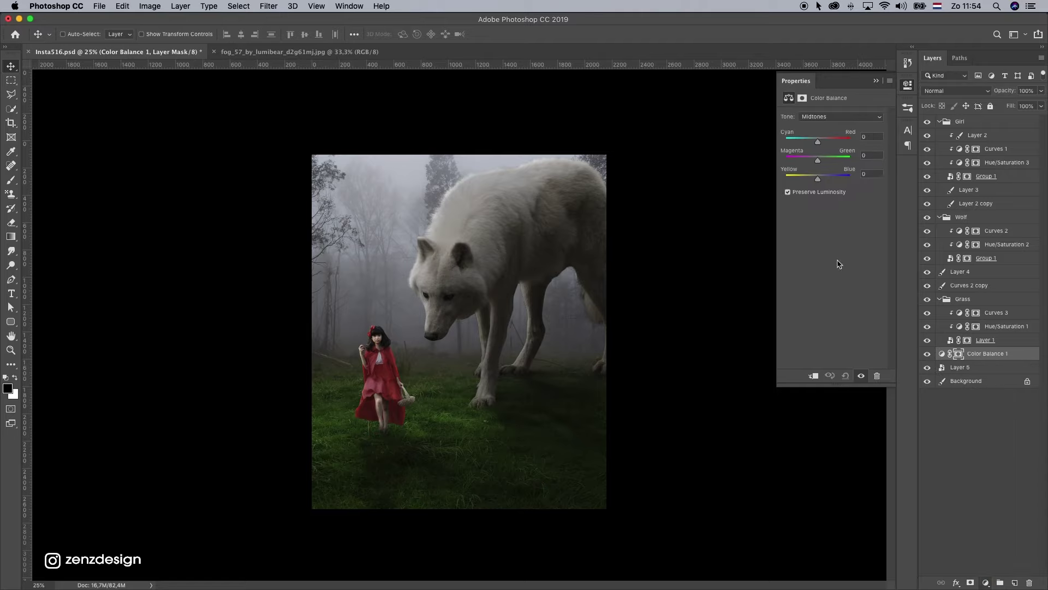
click(829, 162)
key(super+z)
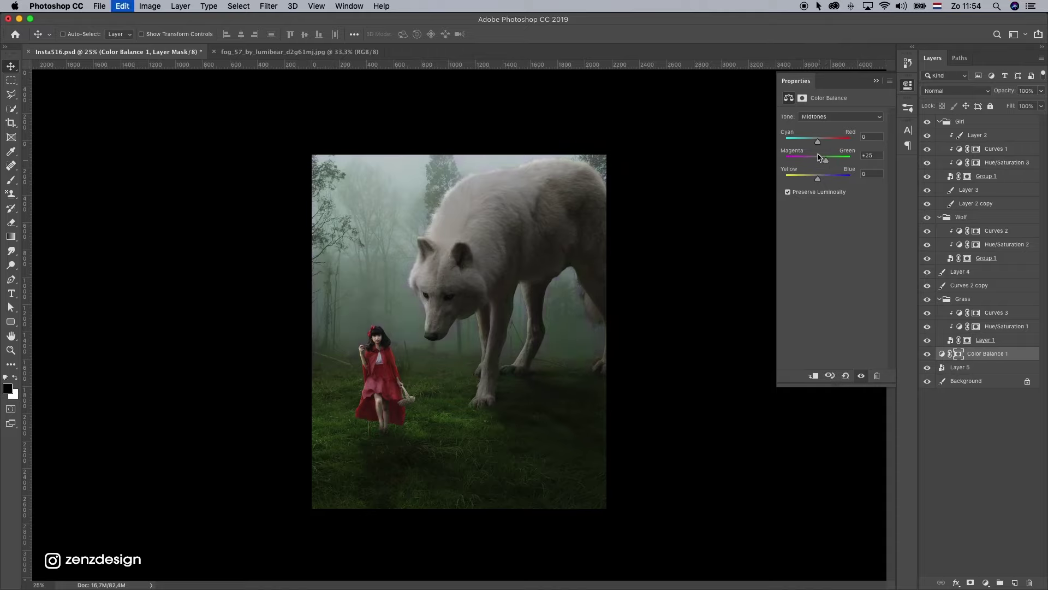
click(823, 141)
key(super+z)
drag(820, 179, 814, 181)
key(super+z)
Compare the image with the Color Balance adjustment and the forest layer each hidden and shown.
click(930, 354)
click(929, 354)
click(974, 126)
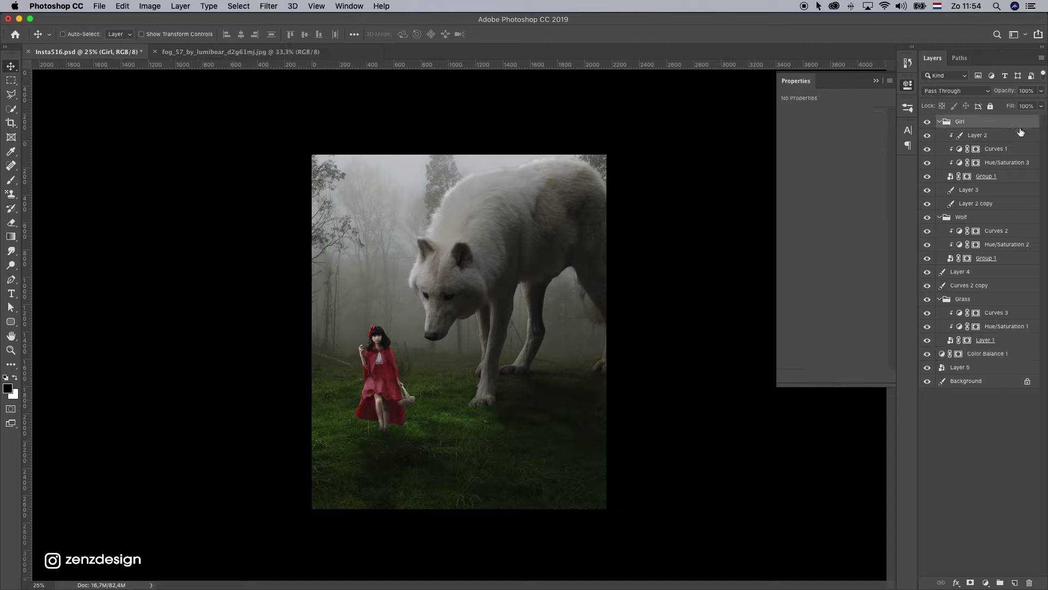
click(969, 369)
click(927, 368)
click(927, 368)
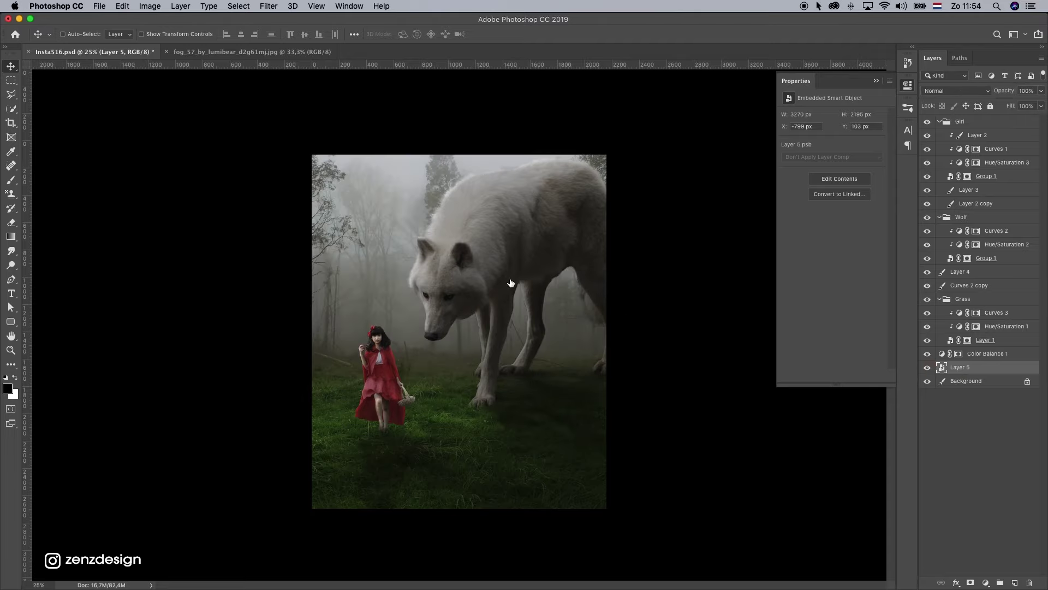
Create a new layer above the Girl group and choose a pale warm yellow as the foreground colour.
click(1015, 583)
drag(969, 367, 988, 115)
click(14, 179)
click(14, 377)
click(8, 387)
click(416, 209)
click(607, 116)
click(725, 236)
drag(607, 135, 613, 113)
drag(730, 240, 730, 241)
click(829, 111)
Paint one soft glow dab over the wolf's head using a 600 px brush at 100% opacity and 100% flow.
key(b)
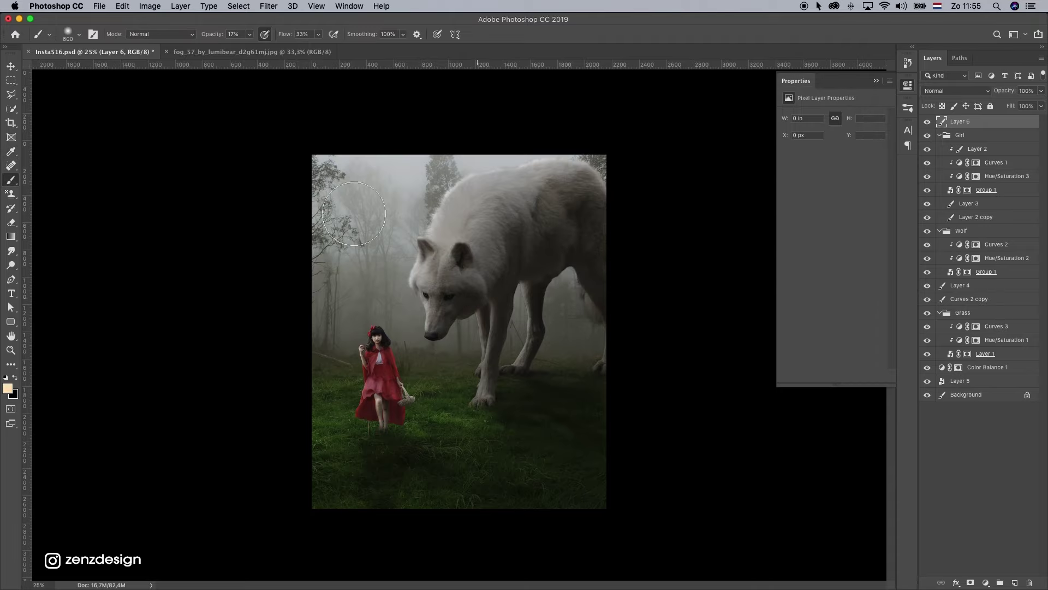
click(249, 34)
drag(251, 45, 364, 48)
click(319, 33)
click(76, 36)
drag(73, 94, 60, 92)
click(339, 24)
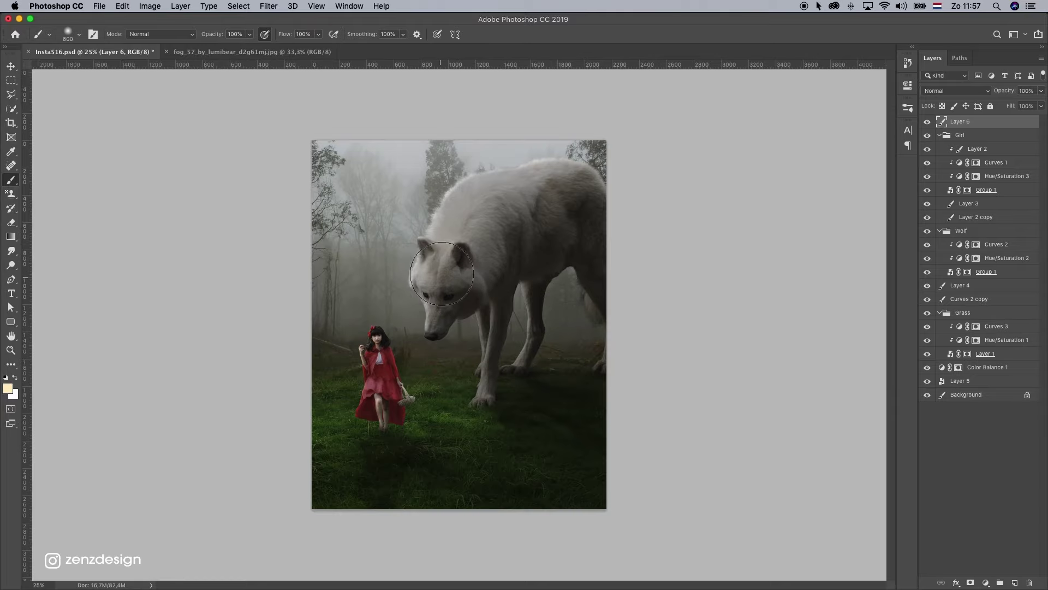
click(441, 272)
click(12, 66)
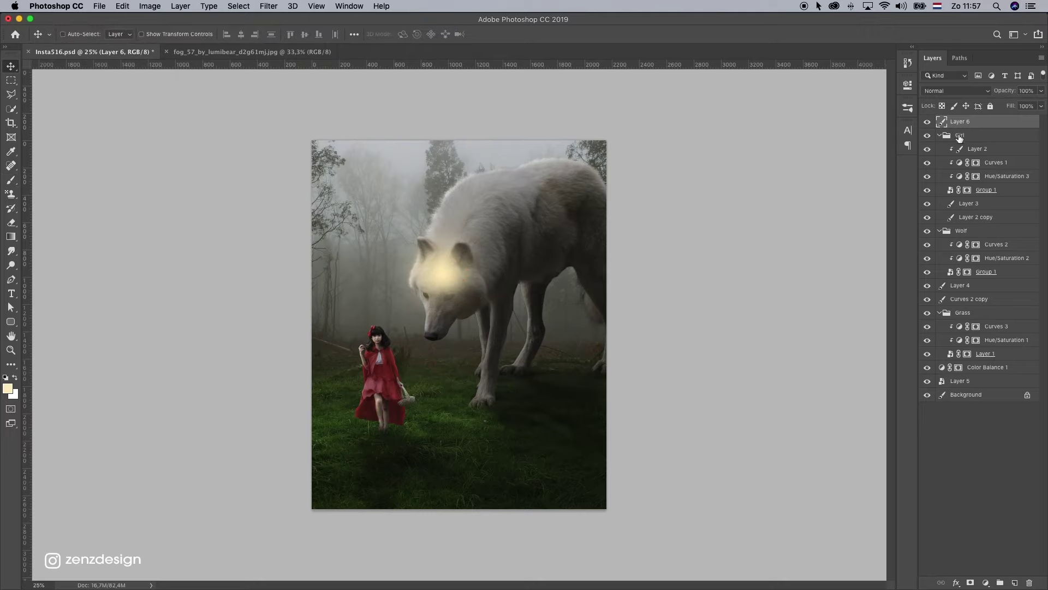
Set the blend mode of the glow layer to Screen.
click(955, 90)
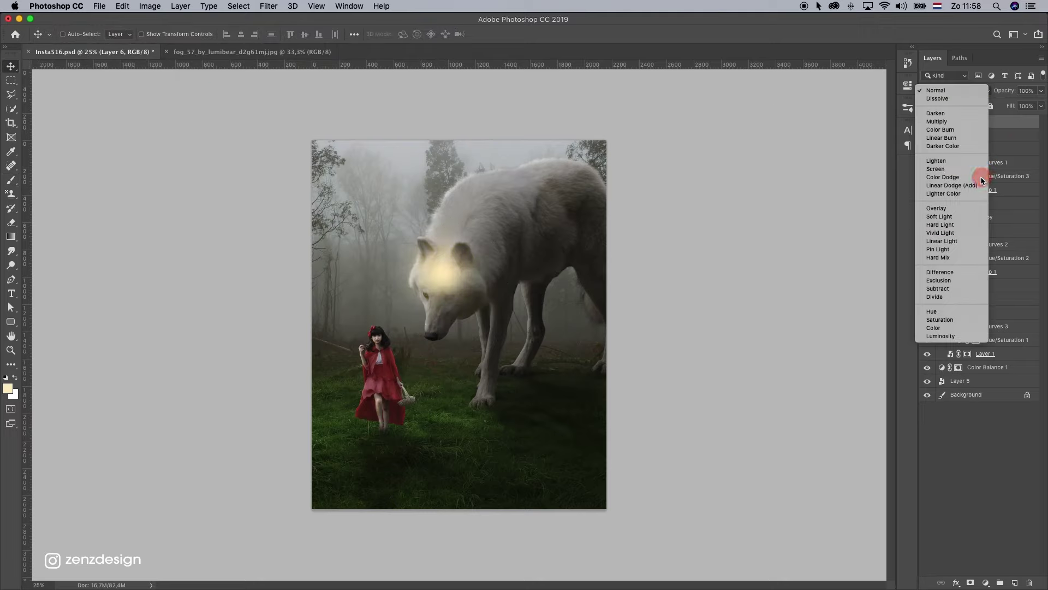
click(952, 160)
click(956, 90)
click(944, 98)
Move the glow into the sky above the girl and enlarge it to 311.76%.
drag(473, 271, 372, 196)
key(ctrl+t)
drag(416, 279, 447, 259)
drag(600, 400, 580, 382)
drag(509, 335, 508, 357)
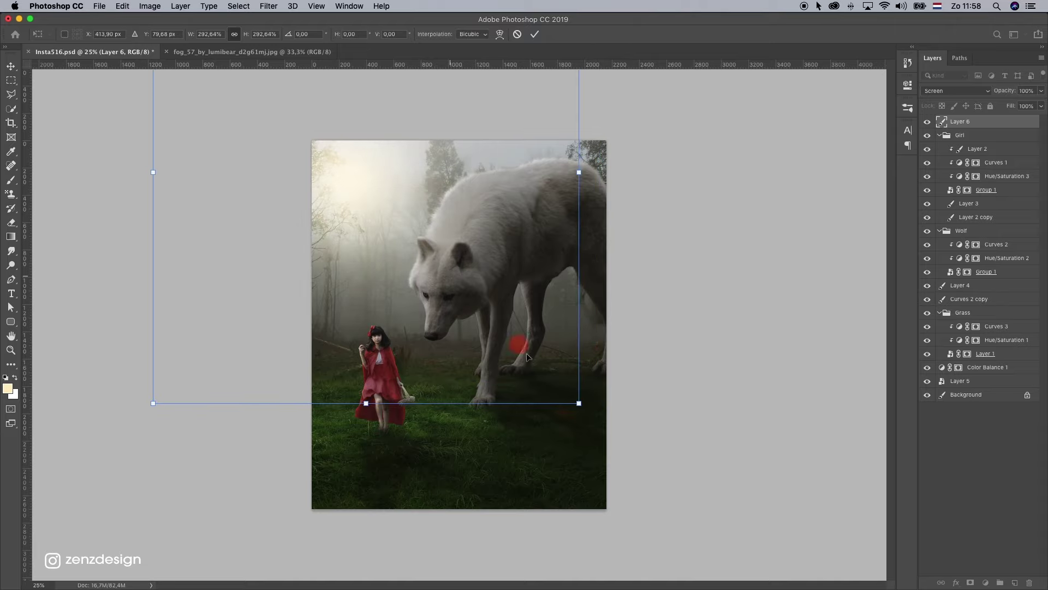
mouse_move(382, 184)
mouse_down()
mouse_move(385, 163)
mouse_move(388, 180)
mouse_move(377, 166)
mouse_up()
drag(575, 387, 600, 415)
drag(433, 285, 465, 297)
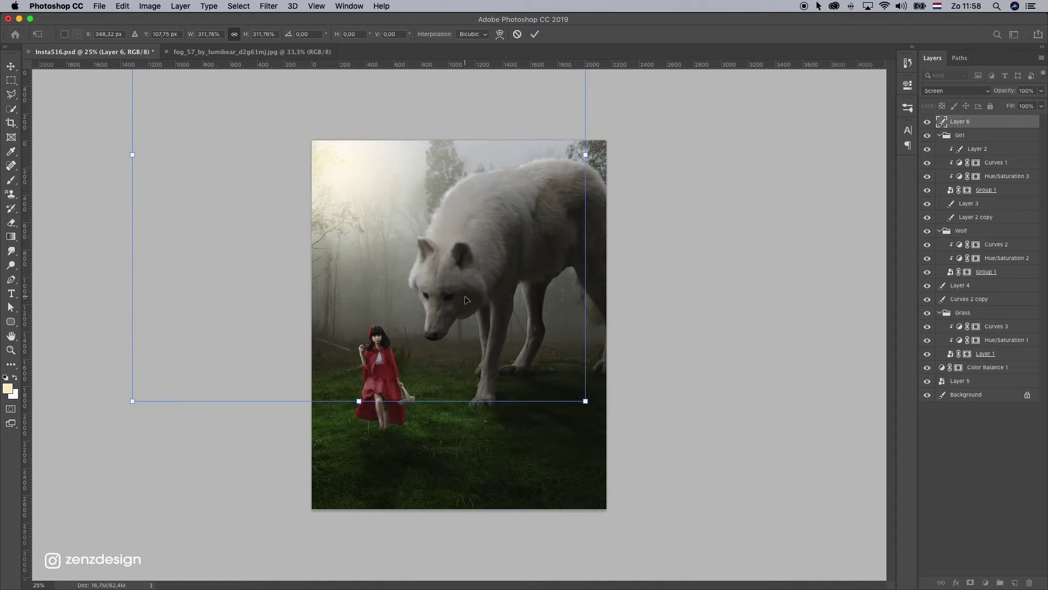
key(Return)
Whiten the glow with Hue/Saturation at Lightness +80 and shift it slightly toward the wolf.
key(super+u)
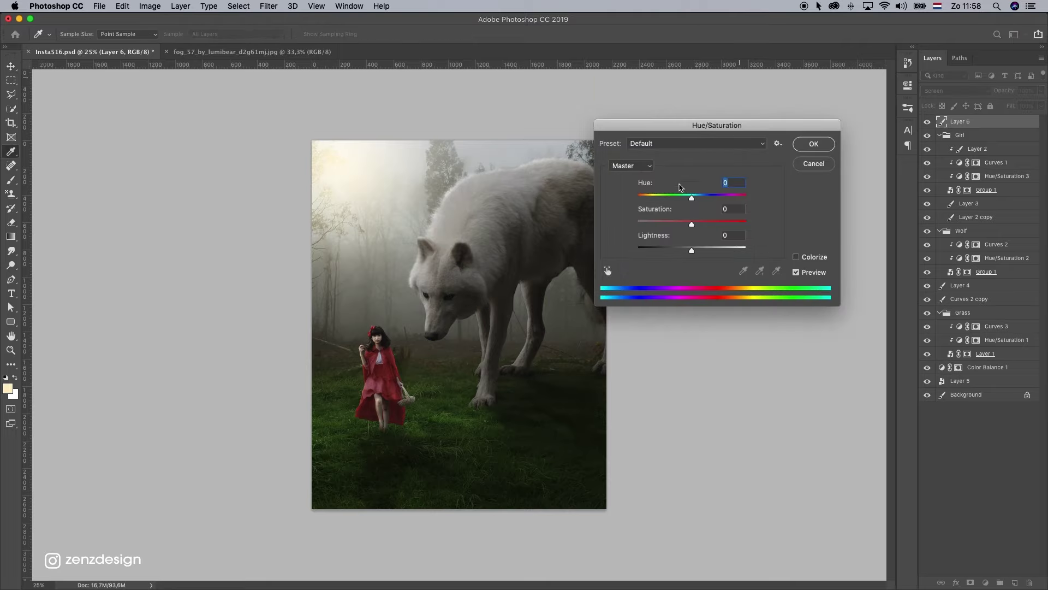
drag(717, 250, 735, 254)
click(814, 146)
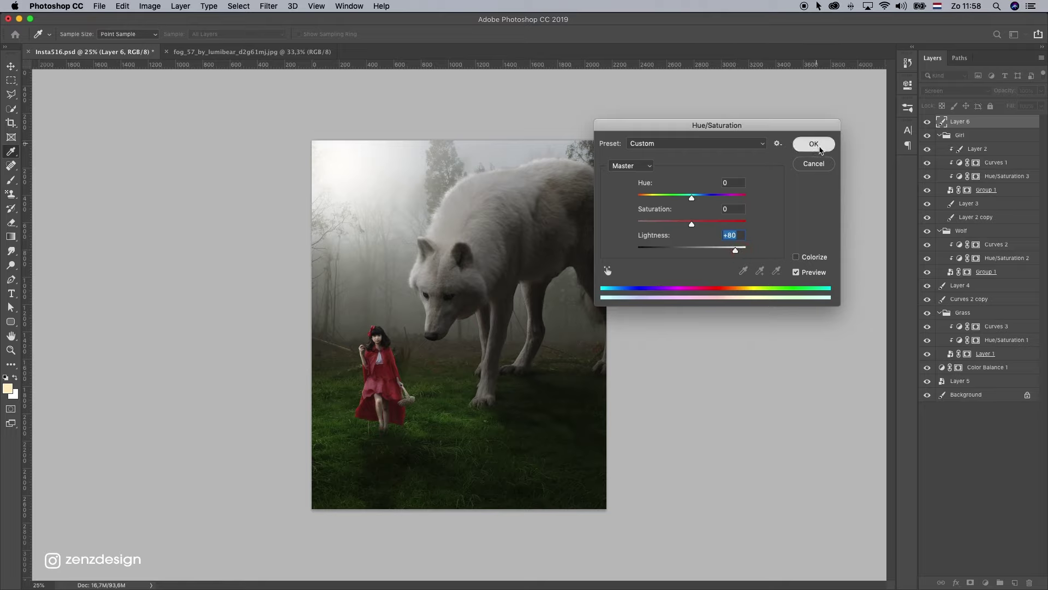
drag(402, 266, 422, 250)
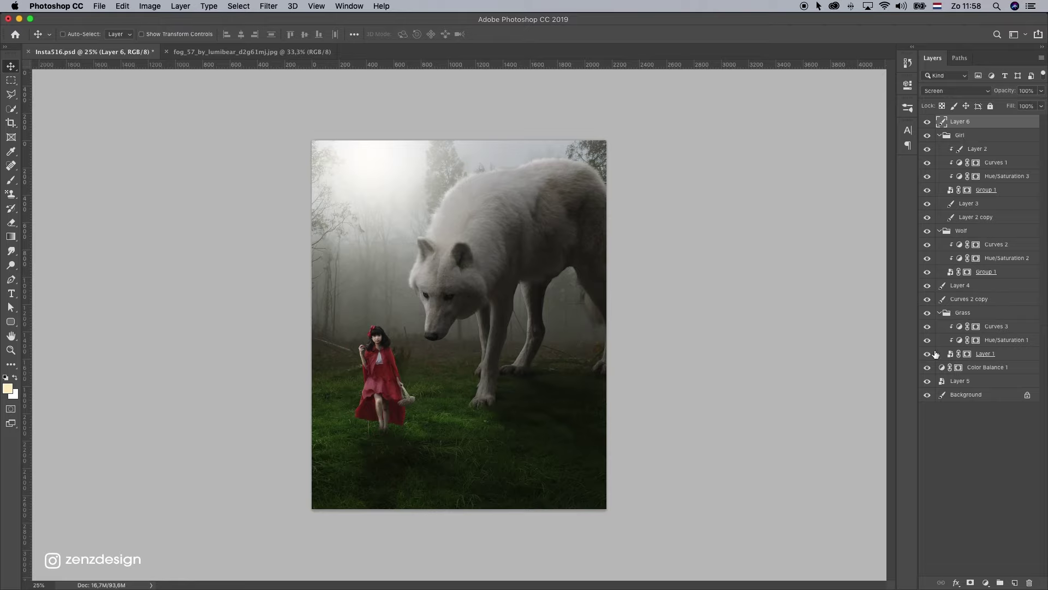
Add a reversed radial Gradient Fill layer above the glow layer and open its gradient for editing.
click(986, 583)
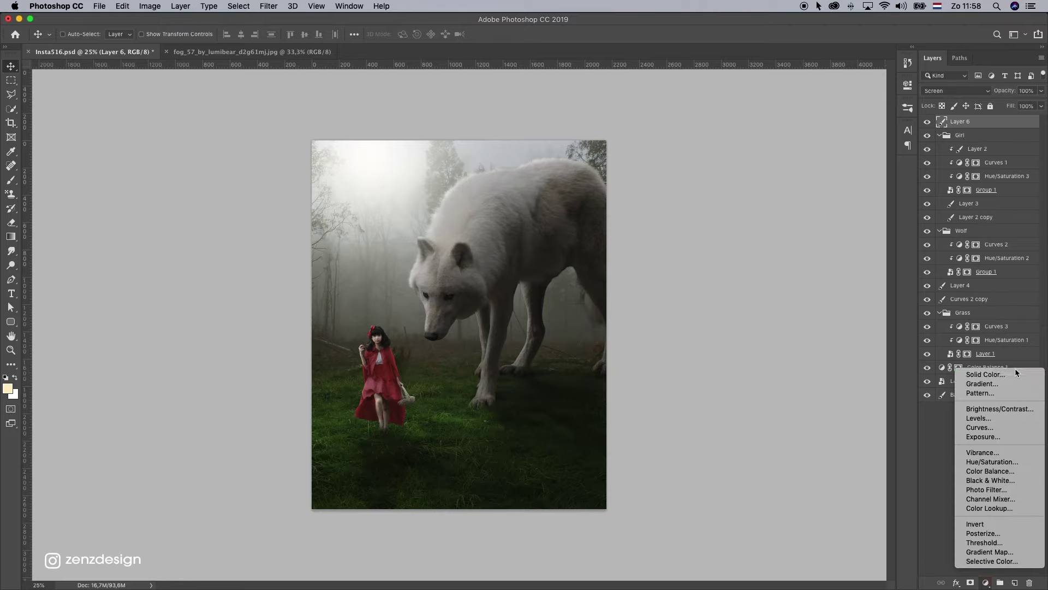
click(1010, 390)
click(772, 167)
click(765, 176)
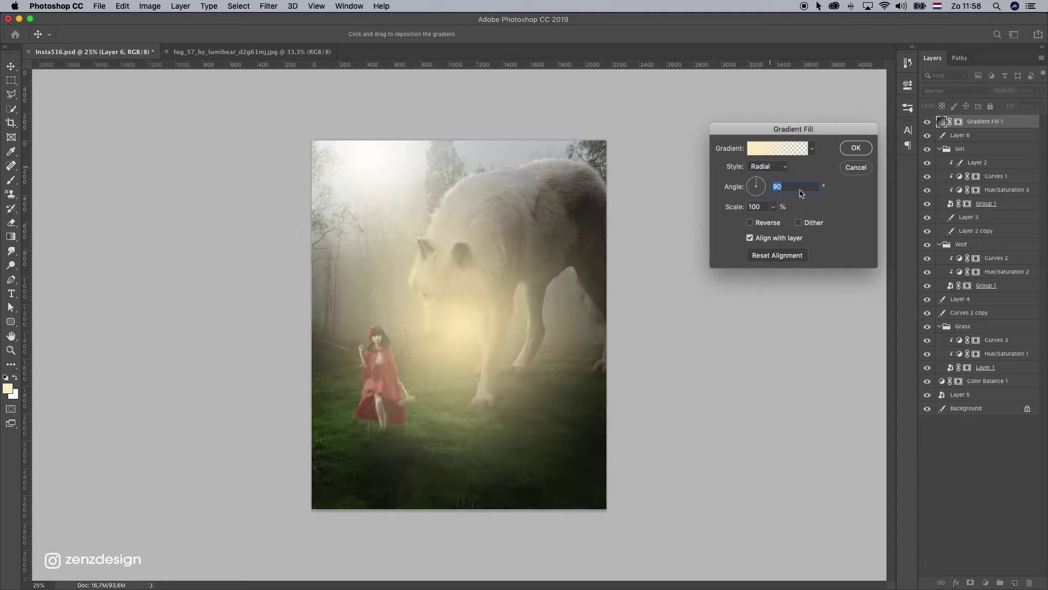
click(763, 222)
click(777, 148)
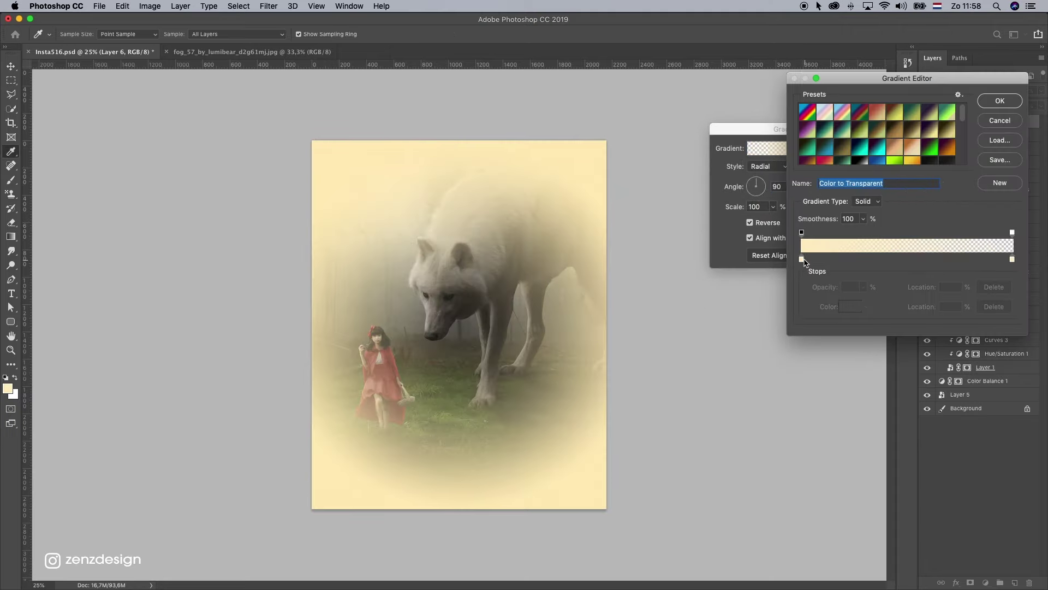
Set the gradient's opaque-end colour stop to black at location 1%.
click(803, 259)
click(849, 307)
click(636, 234)
drag(609, 242, 536, 275)
click(822, 111)
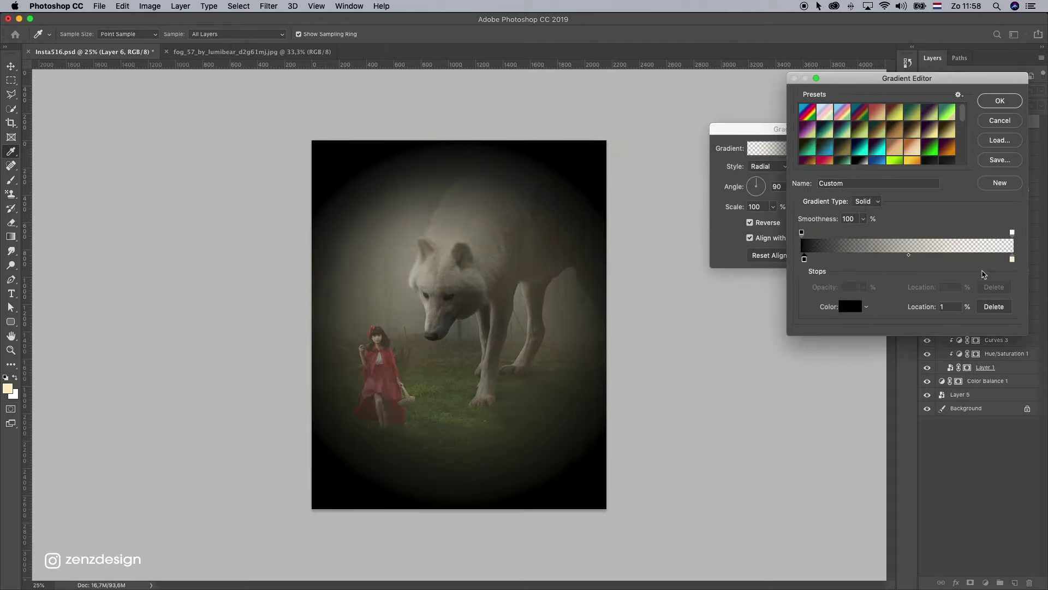
Set the gradient's transparent-end colour stop to dark blue 141a2c at location 99% and copy its hex code.
drag(1012, 259, 1010, 259)
click(843, 308)
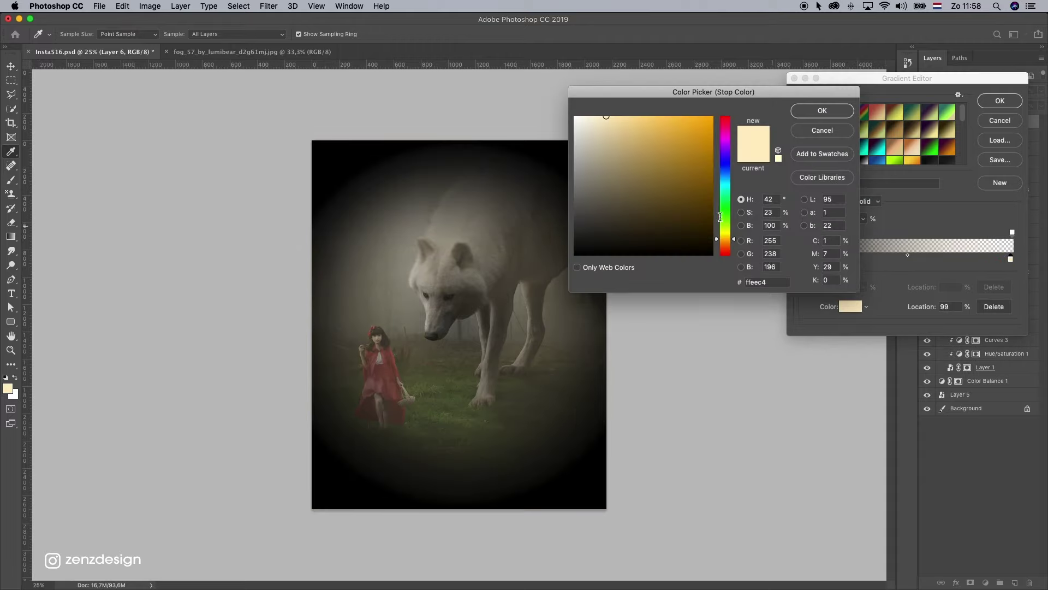
click(633, 239)
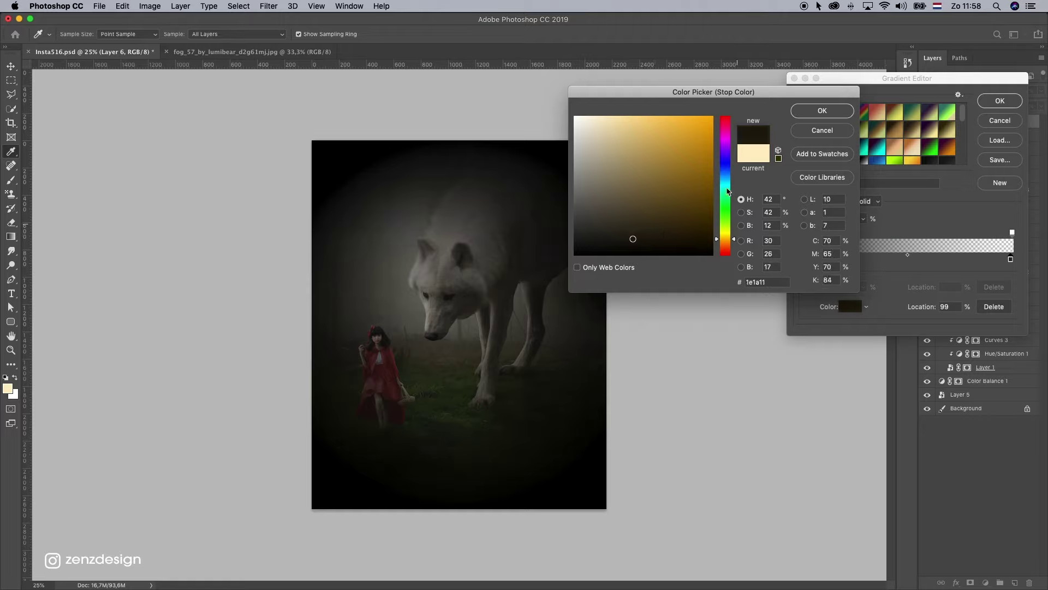
drag(728, 194, 728, 160)
click(651, 218)
click(650, 231)
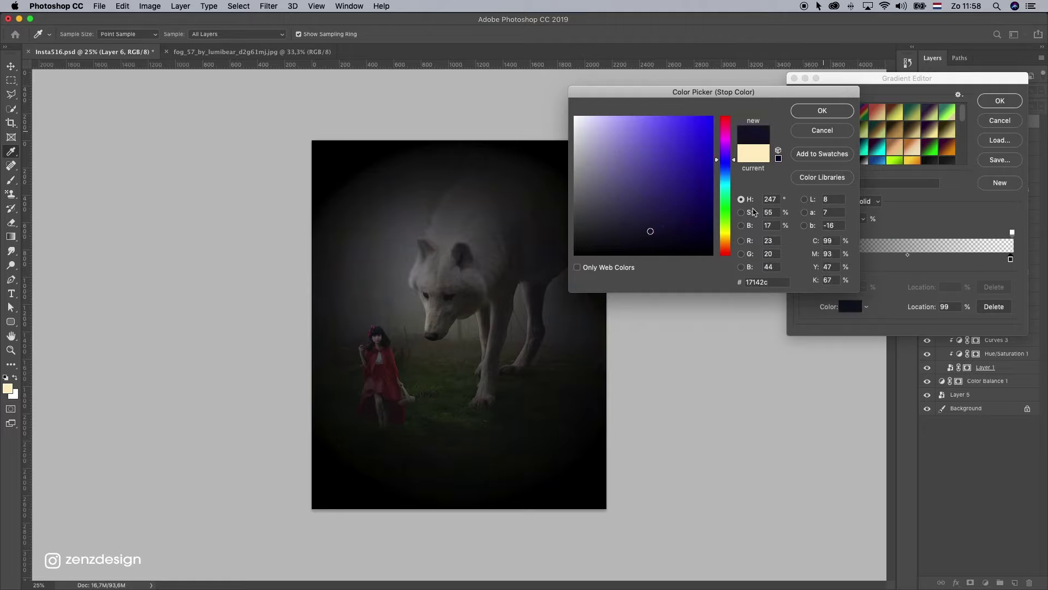
click(728, 168)
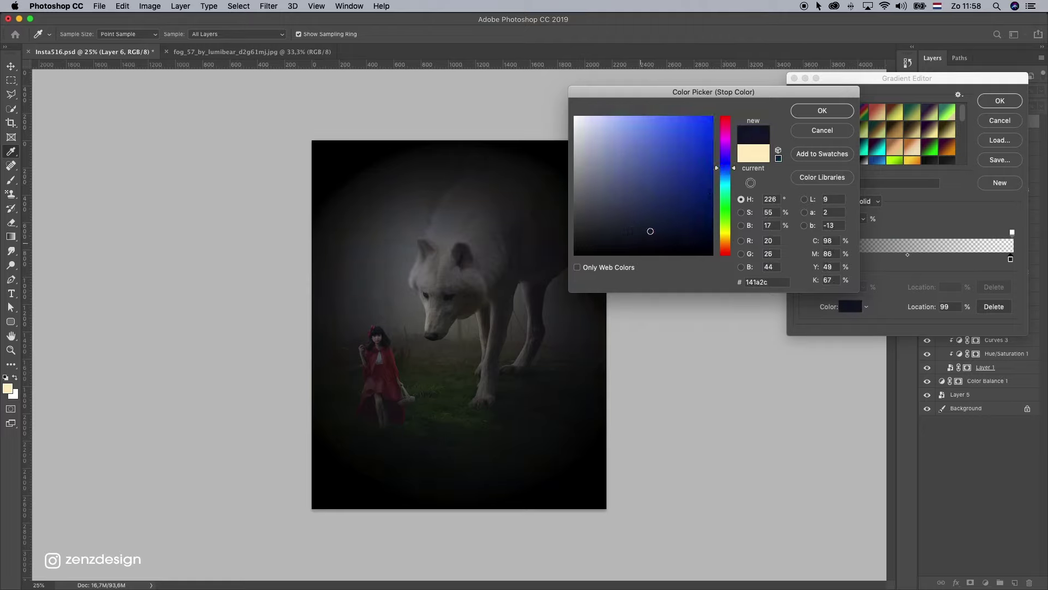
click(764, 282)
key(super+c)
click(822, 111)
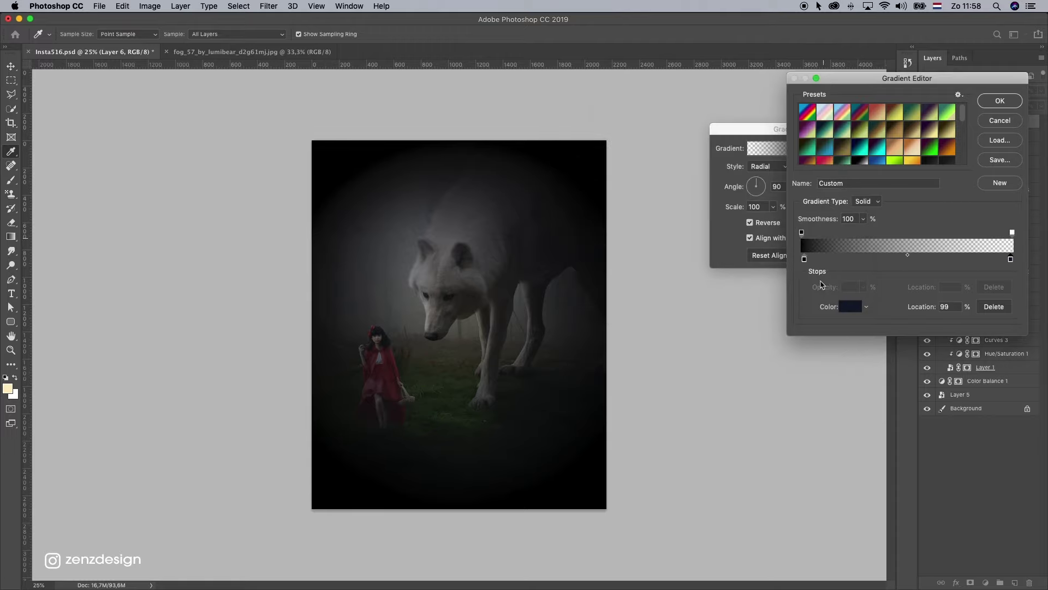
Paste the dark blue 141a2c into the opaque-end colour stop, place that stop at location 0%, and accept the gradient.
click(804, 259)
click(861, 309)
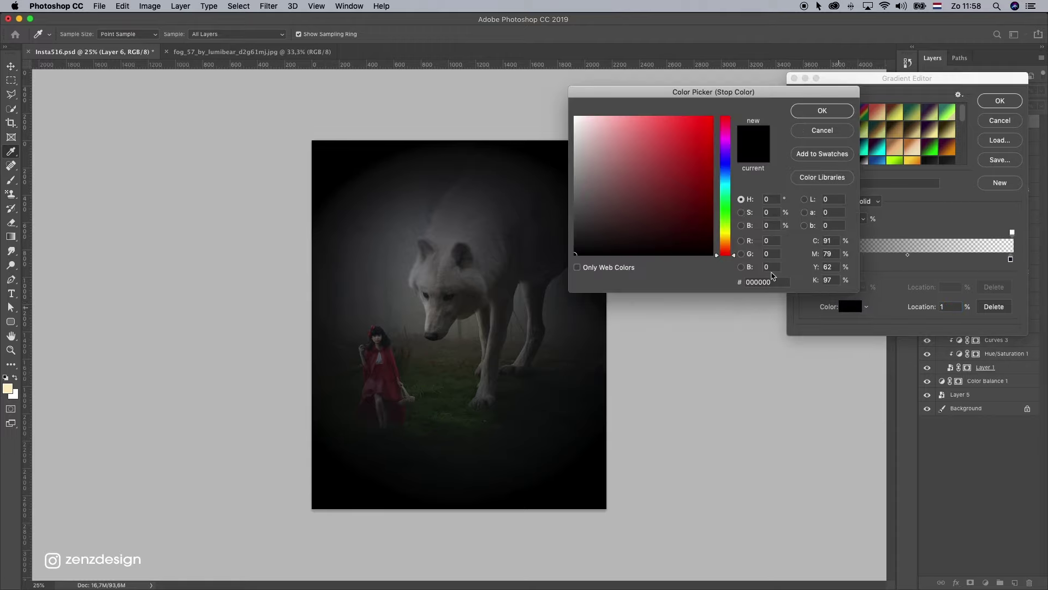
double_click(768, 282)
key(super+v)
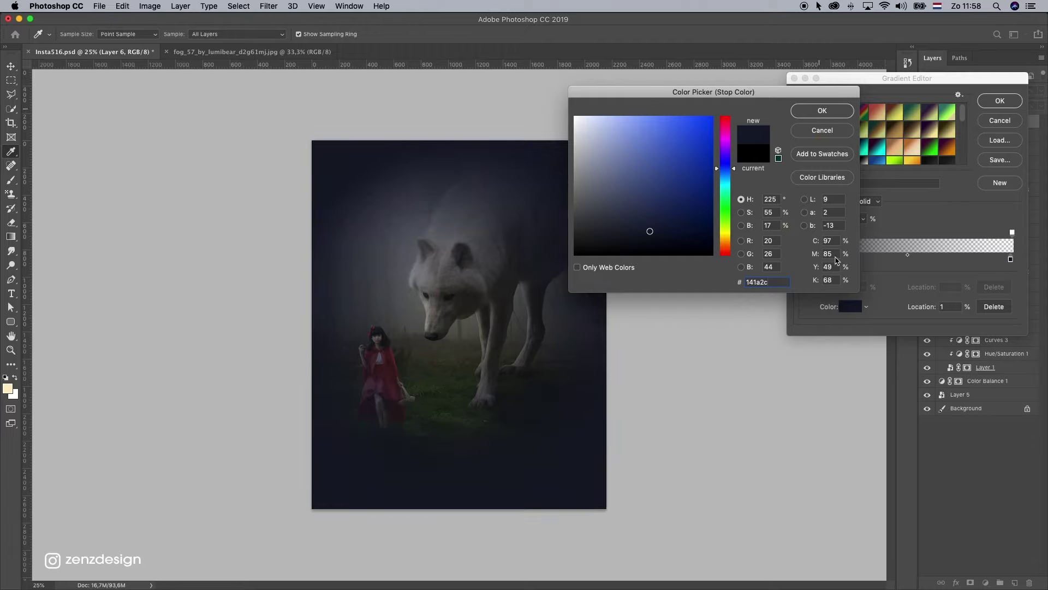
key(Return)
drag(803, 258, 801, 257)
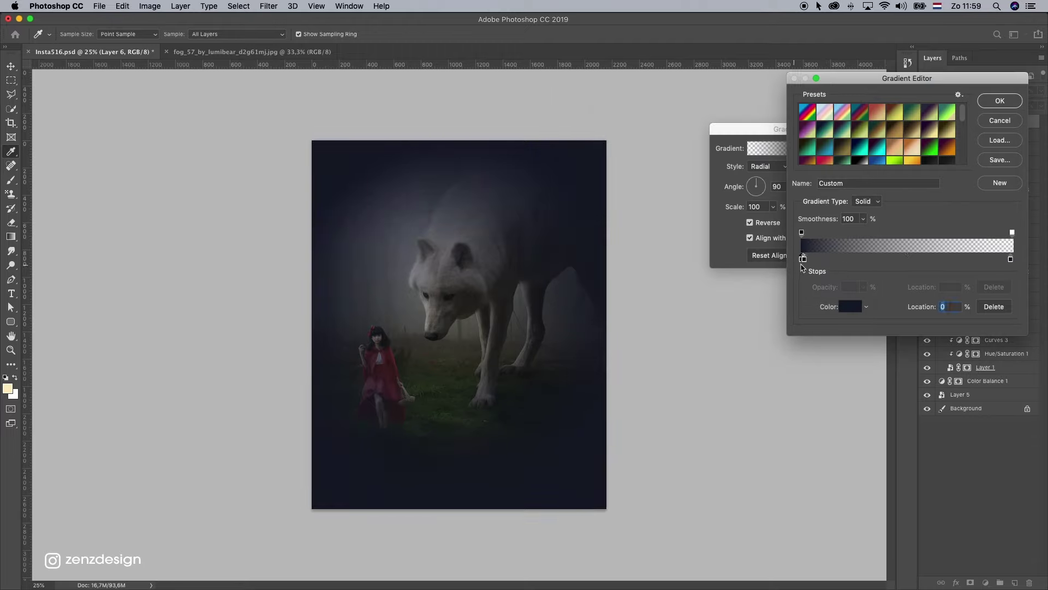
click(980, 111)
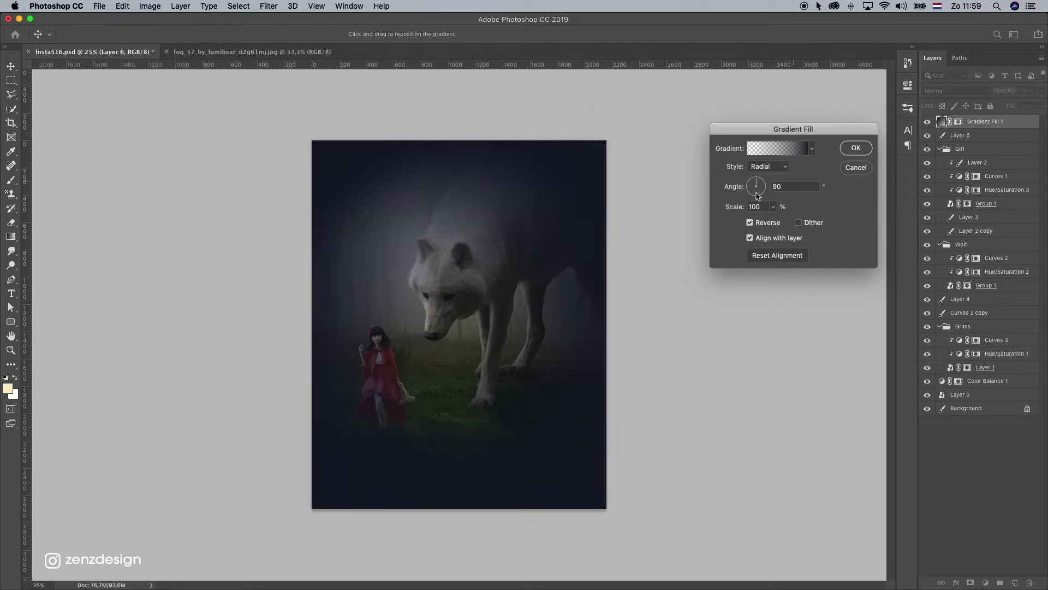
Set the gradient fill's scale to 140% and move its clear centre down toward the girl and the wolf's muzzle.
text(140)
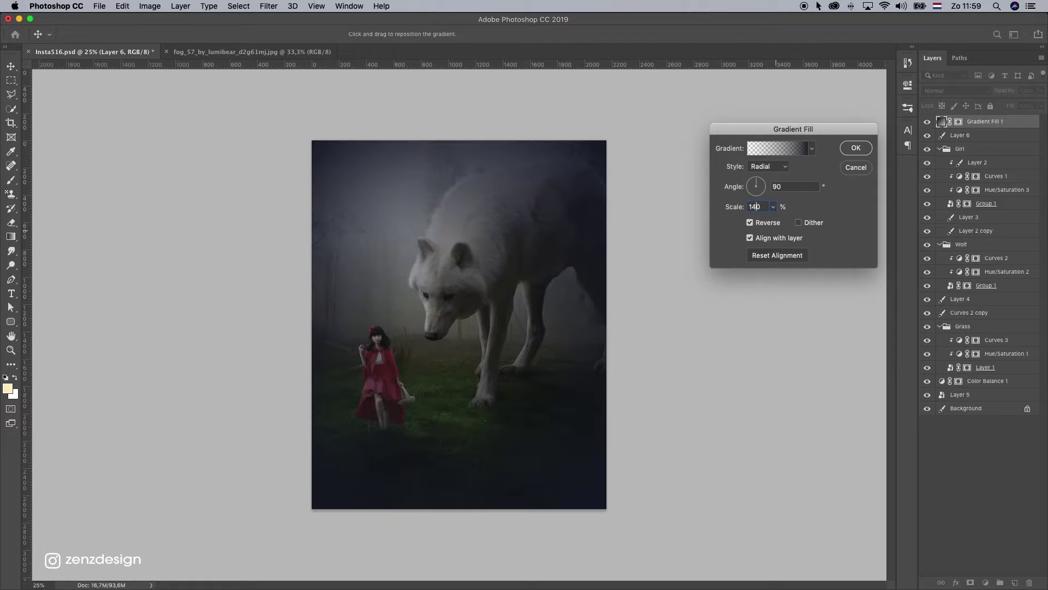
key(Return)
double_click(941, 122)
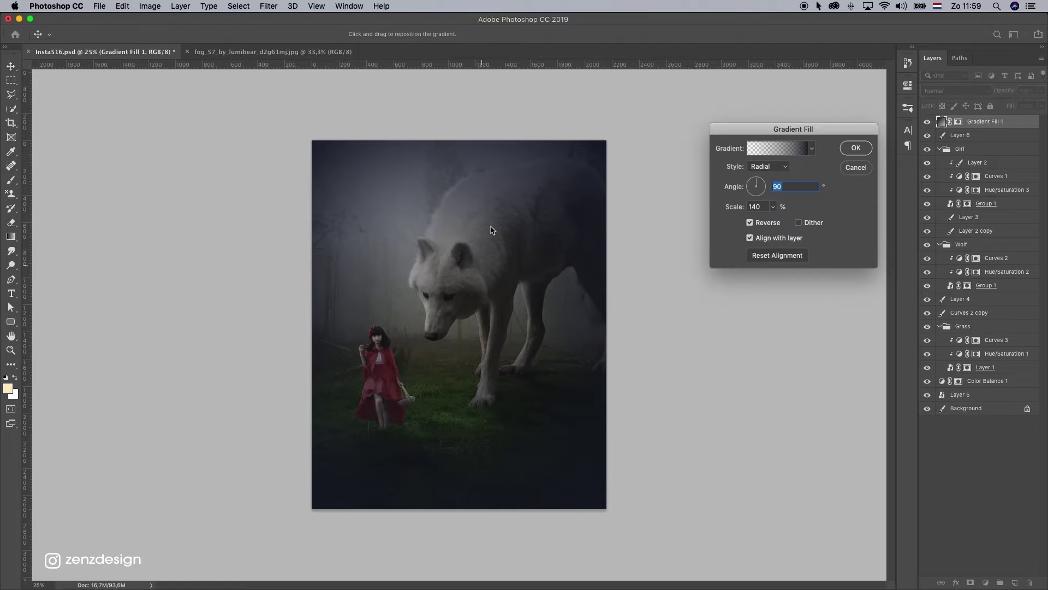
drag(451, 291, 437, 341)
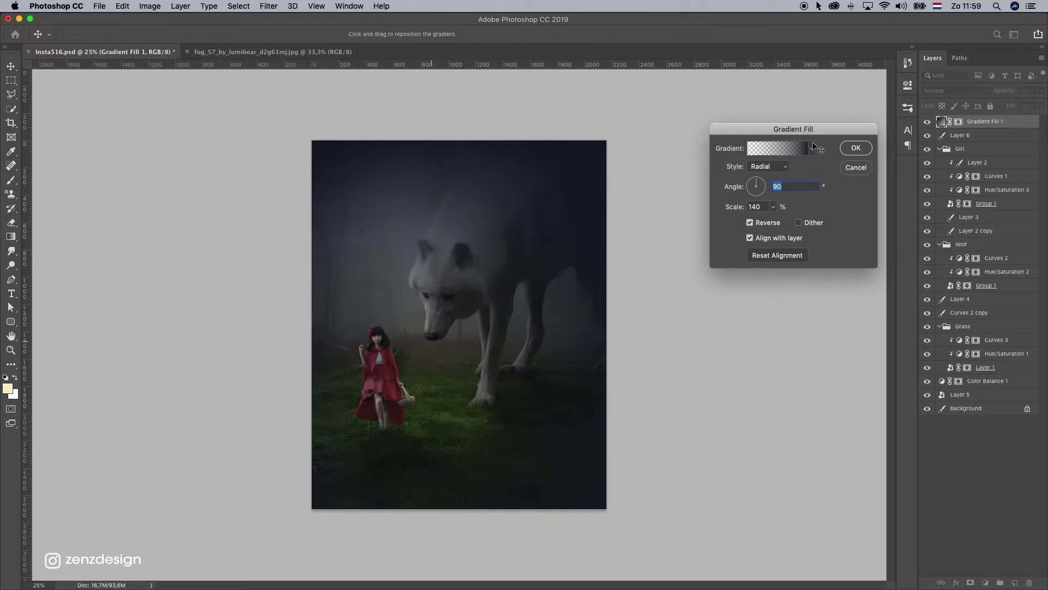
click(861, 149)
Blend the gradient fill layer as Soft Light at 18% opacity and compare the image with it hidden.
click(953, 90)
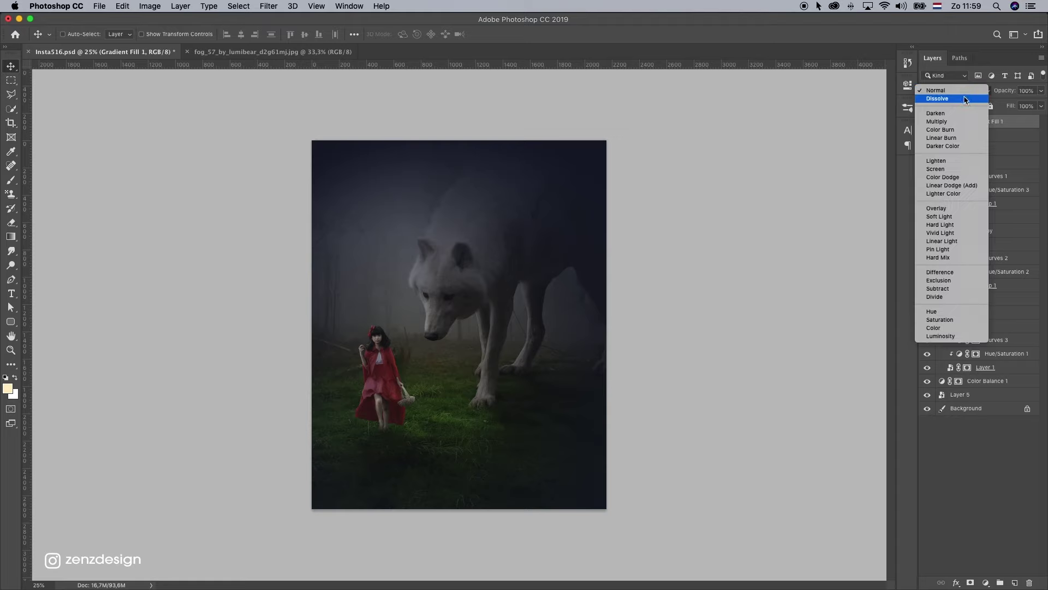
click(940, 217)
click(1041, 90)
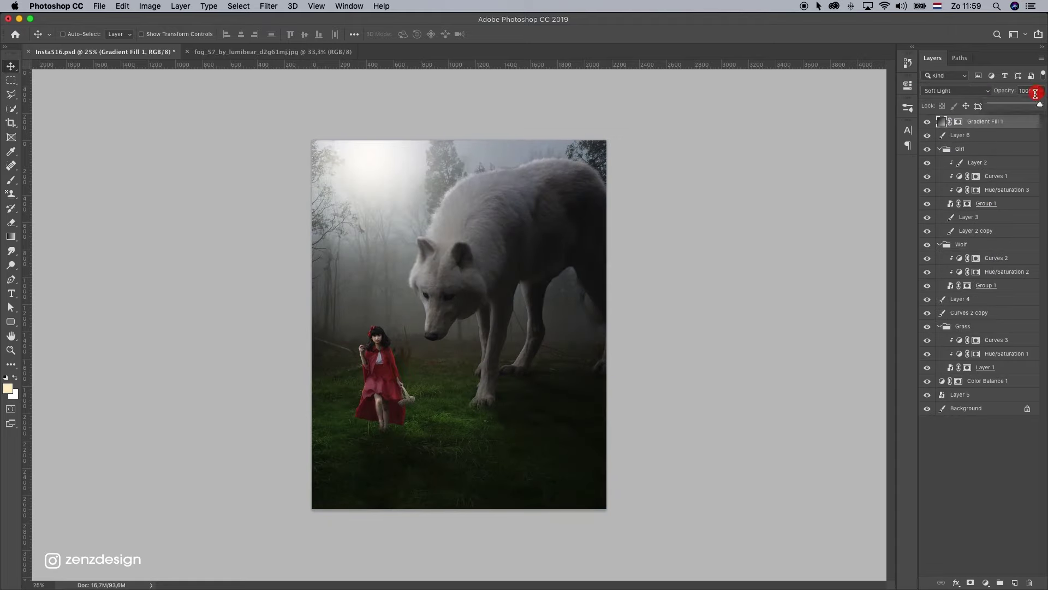
drag(1040, 104, 1006, 105)
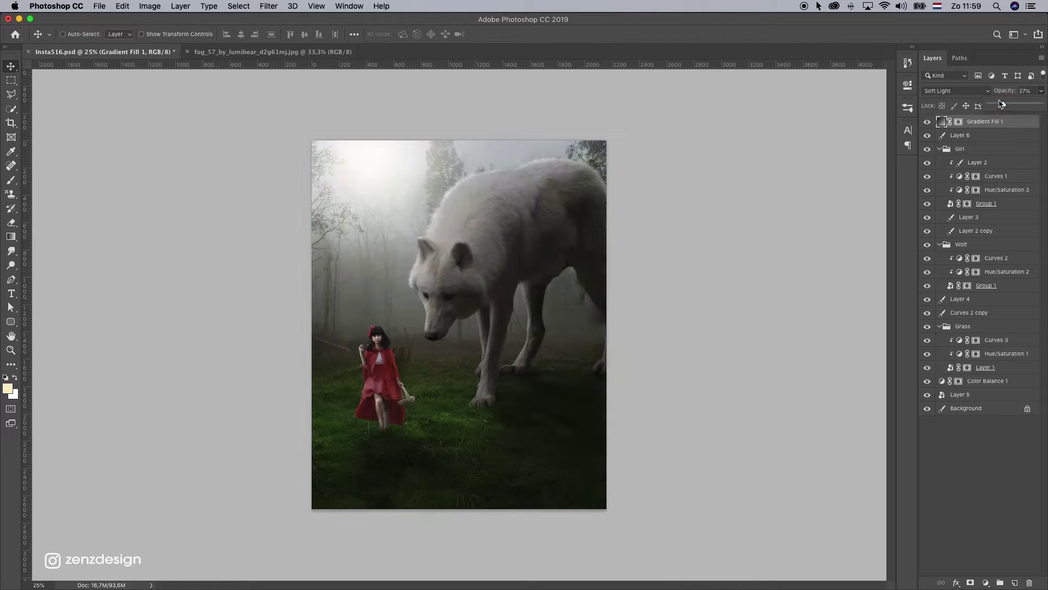
click(927, 122)
click(927, 122)
Paint black on the gradient fill's mask with a 1200 px soft brush to clear the vignette along the image's left side and upper edge.
click(11, 180)
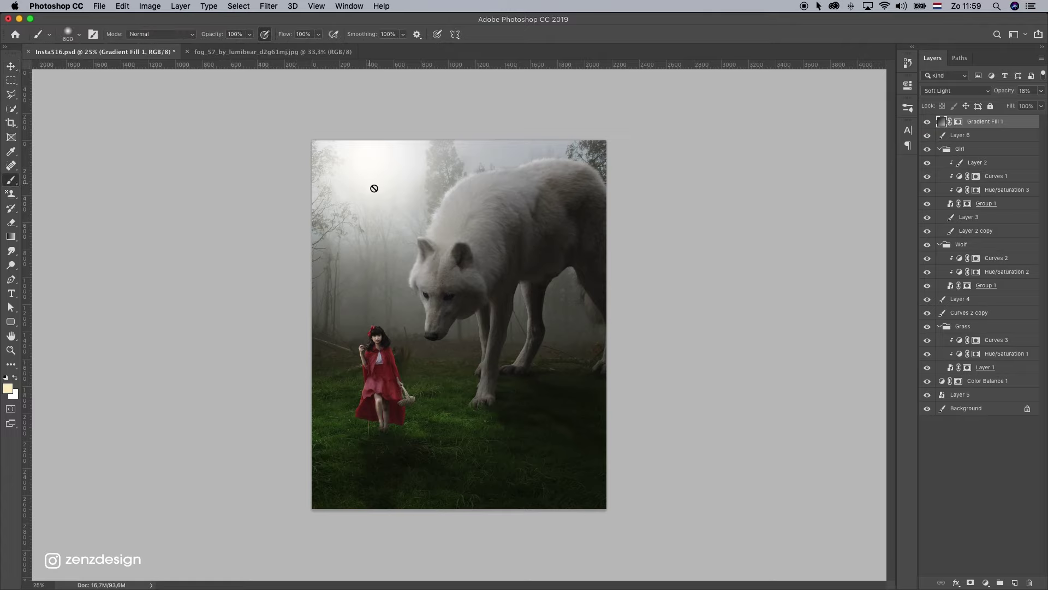
click(958, 121)
key(d)
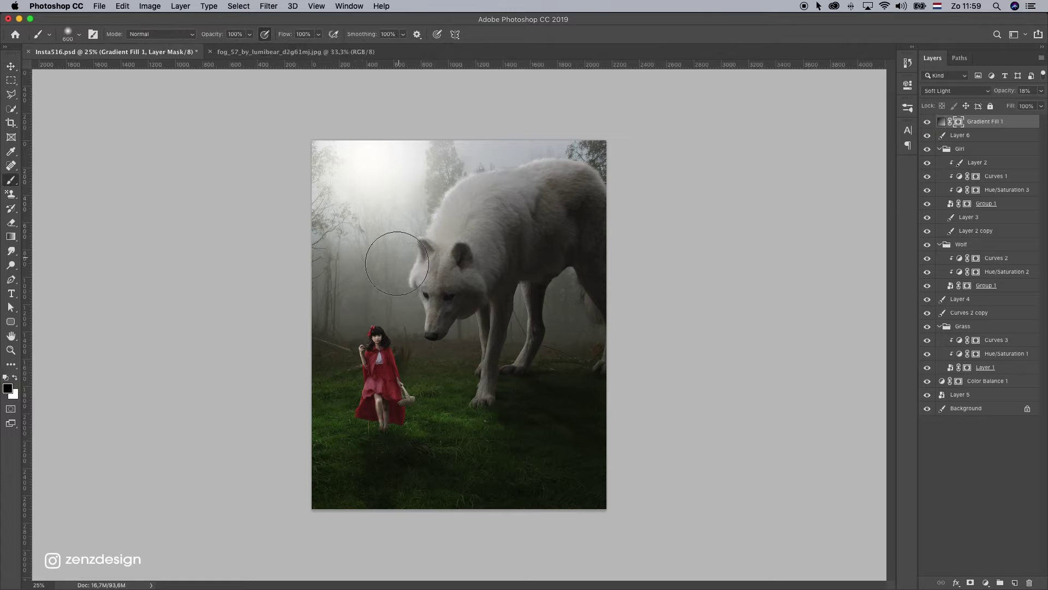
key(bracketright)
key(bracketright)
key(bracketright)
key(bracketright)
key(bracketright)
key(bracketright)
click(293, 313)
drag(294, 313, 293, 323)
click(286, 369)
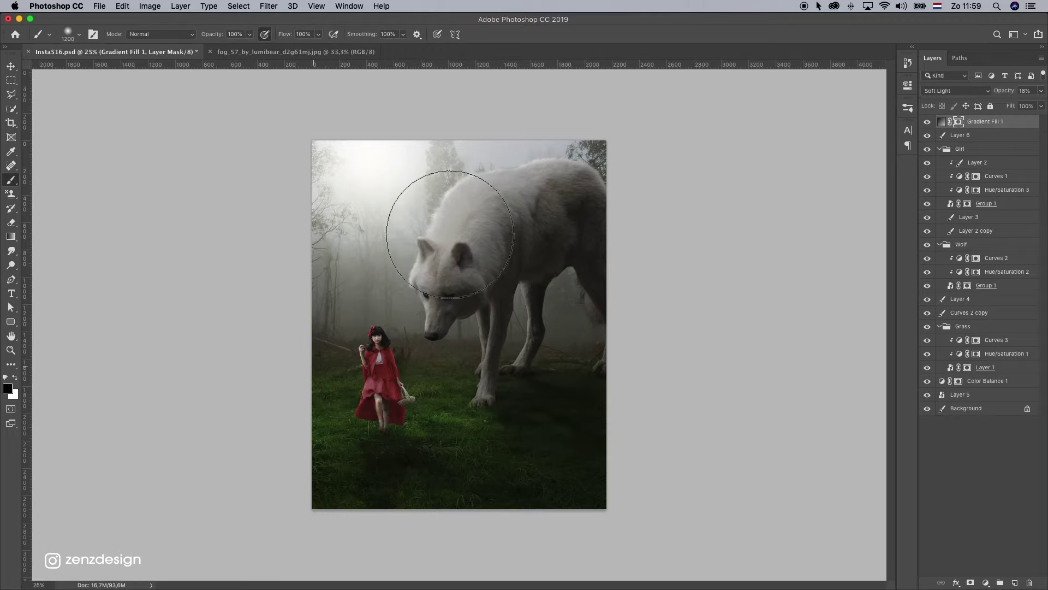
click(623, 94)
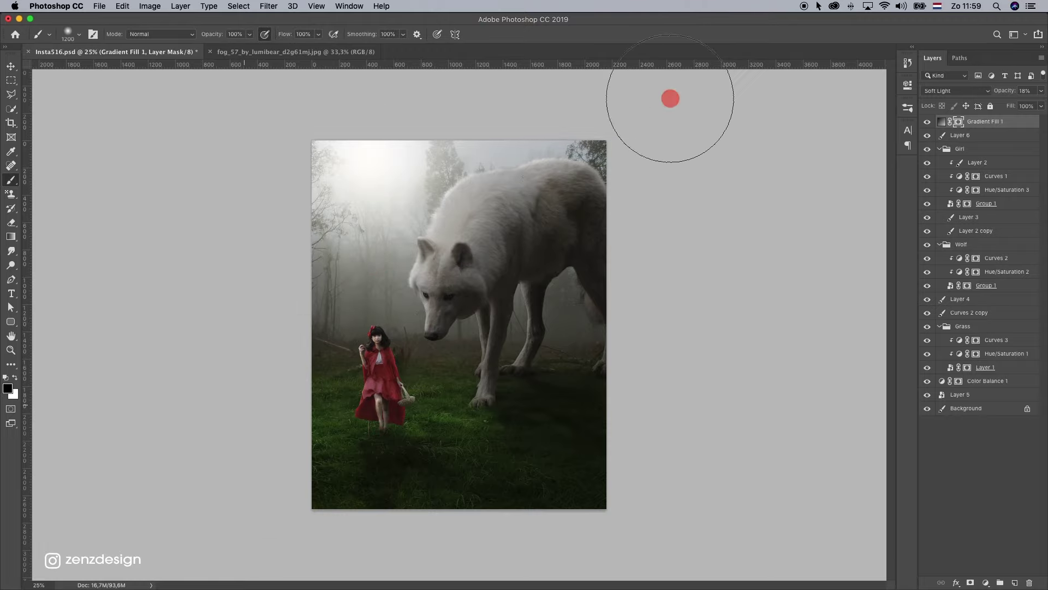
Compare the image with the gradient fill layer hidden and shown.
click(928, 122)
click(927, 122)
click(926, 123)
click(926, 125)
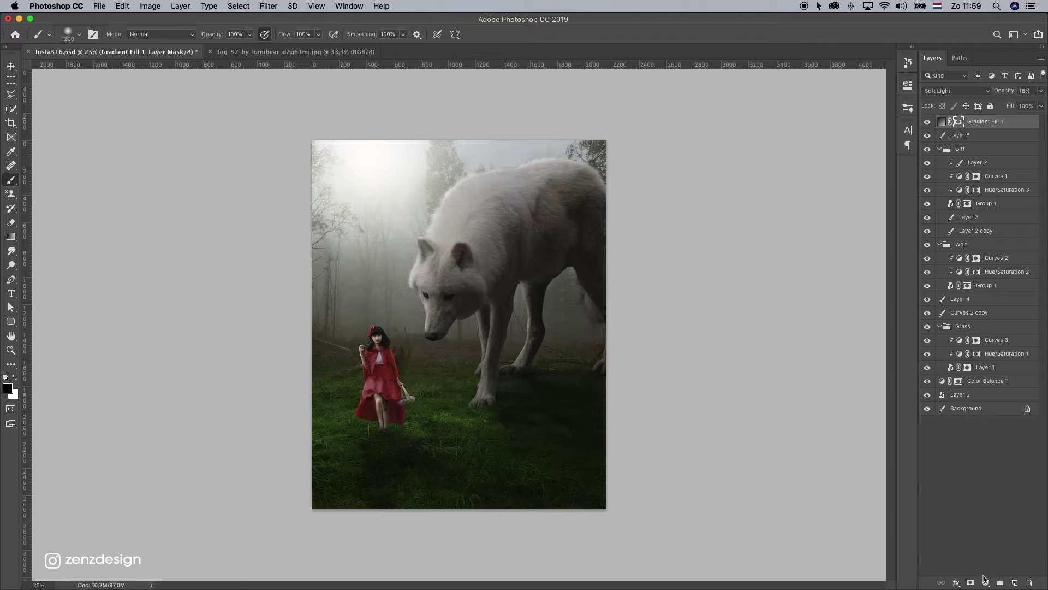
Darken the girl by lowering the Curves 1 white point to output 145, and set her Hue/Saturation 3 saturation to -45.
click(10, 351)
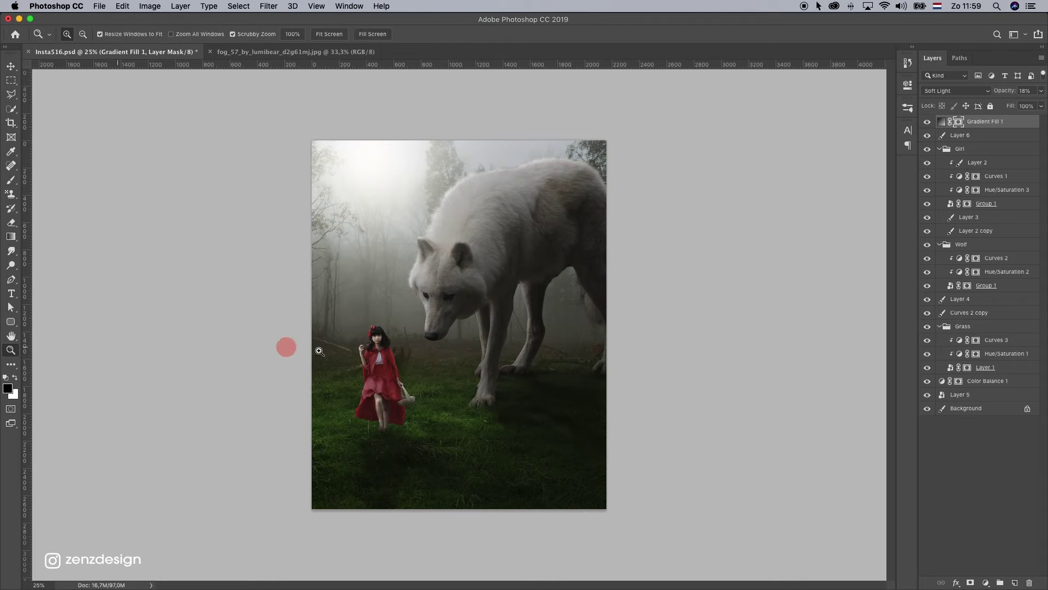
click(397, 389)
click(398, 389)
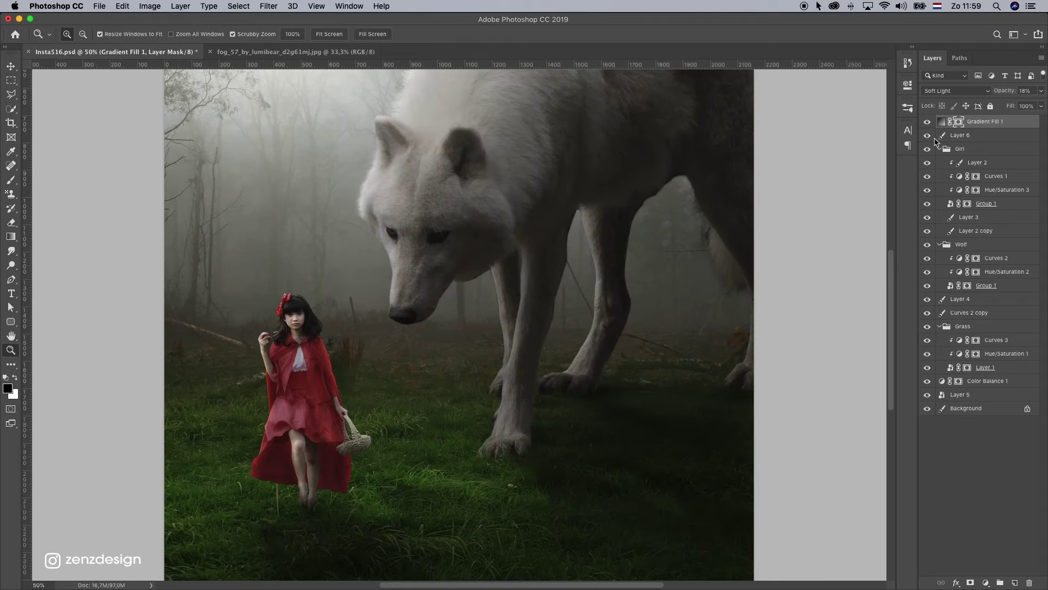
click(1012, 177)
click(928, 177)
click(927, 176)
click(959, 179)
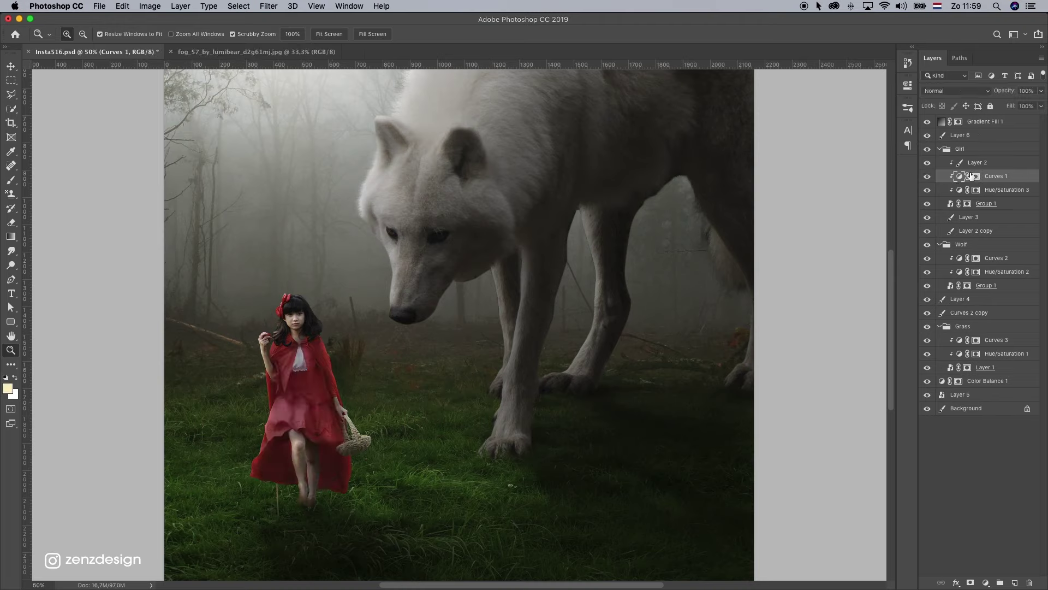
double_click(959, 176)
drag(879, 167, 882, 174)
alt+click(414, 350)
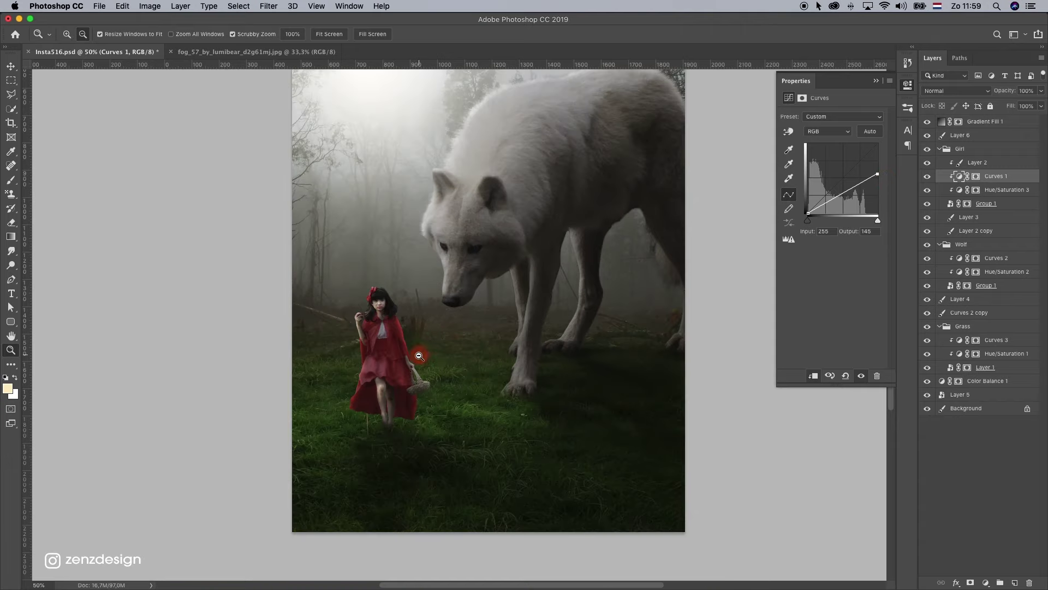
click(1008, 195)
drag(809, 178, 807, 177)
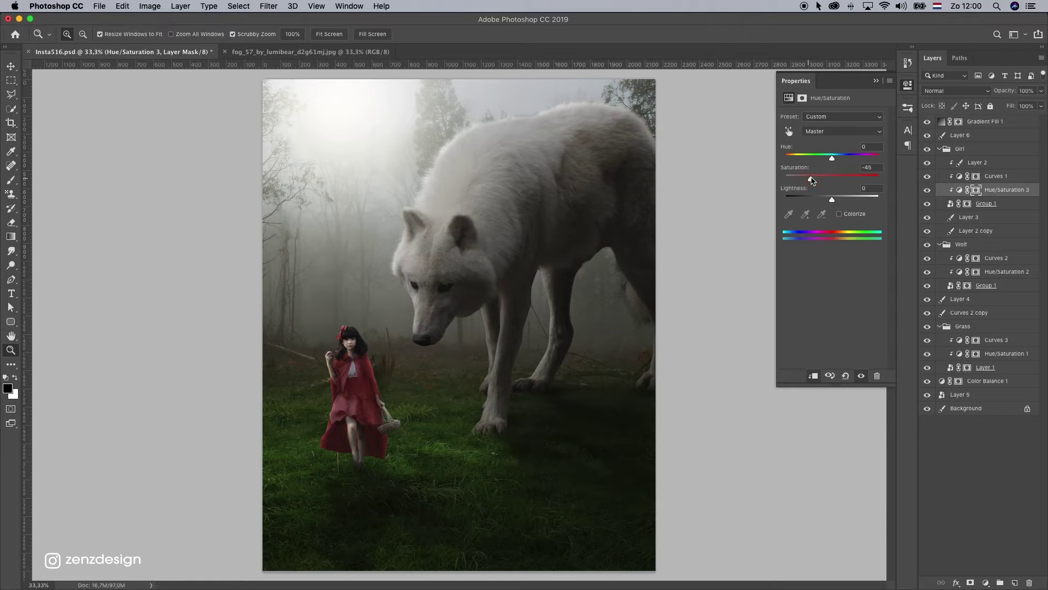
Paint white on the girl's Curves 1 mask with a 200 px brush to restore the darkening along the left edge of her cape.
click(346, 452)
key(v)
click(976, 178)
click(6, 183)
key(x)
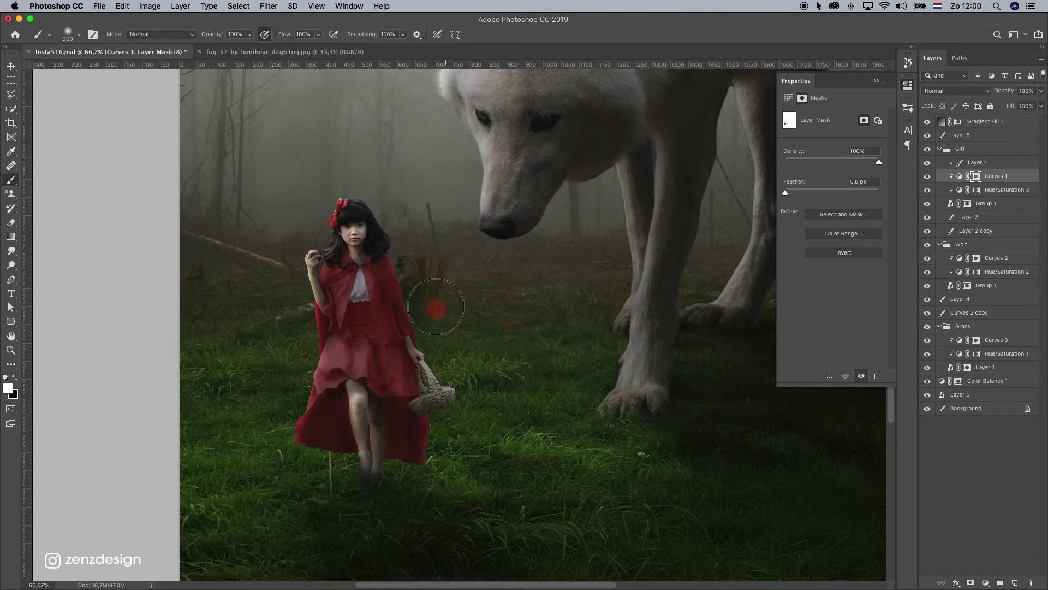
mouse_move(283, 409)
mouse_down()
mouse_move(308, 409)
mouse_move(255, 492)
mouse_move(267, 481)
mouse_move(303, 311)
mouse_up()
mouse_move(295, 353)
mouse_down()
mouse_move(262, 425)
mouse_move(248, 326)
mouse_up()
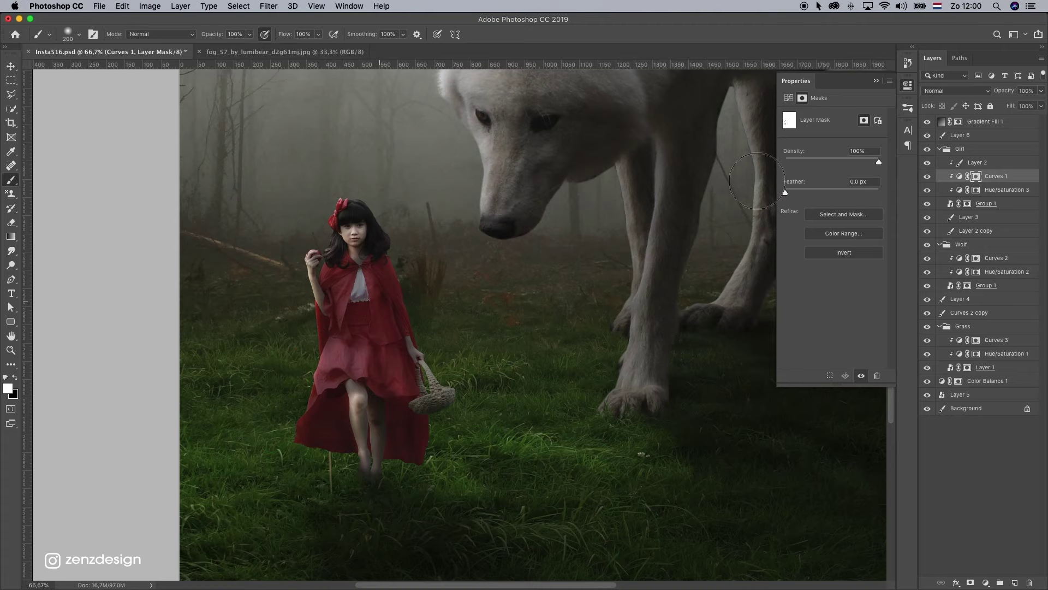
Lock all properties of the gradient fill layer at the top of the stack.
key(ctrl+0)
click(947, 158)
click(987, 120)
click(990, 107)
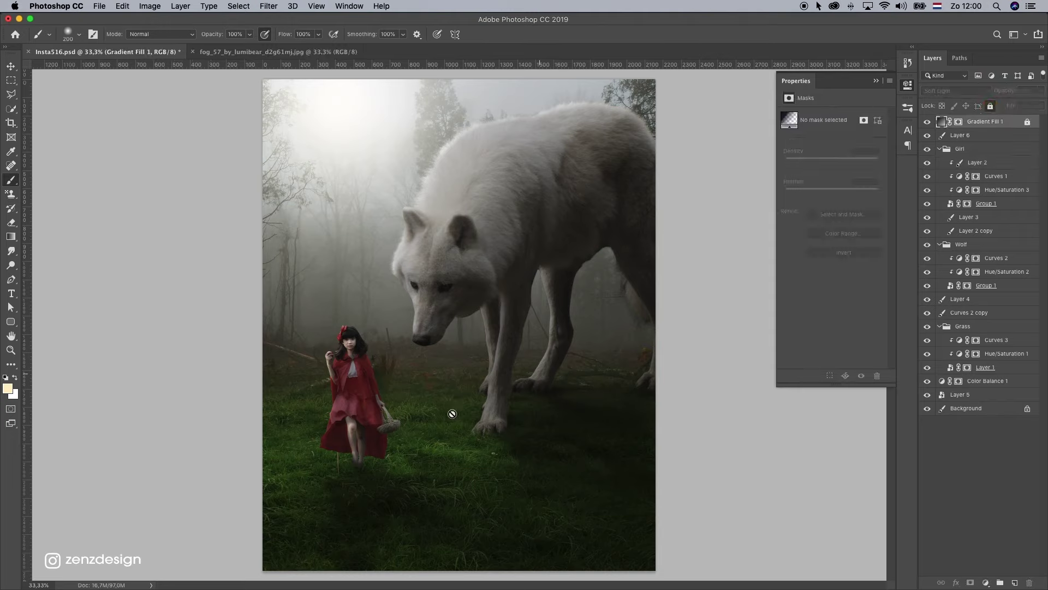
On a new layer beneath the wolf, paint black shadows under the wolf's paws and girl's feet at 56% opacity, 47% flow; set layer opacity to 79%.
click(991, 290)
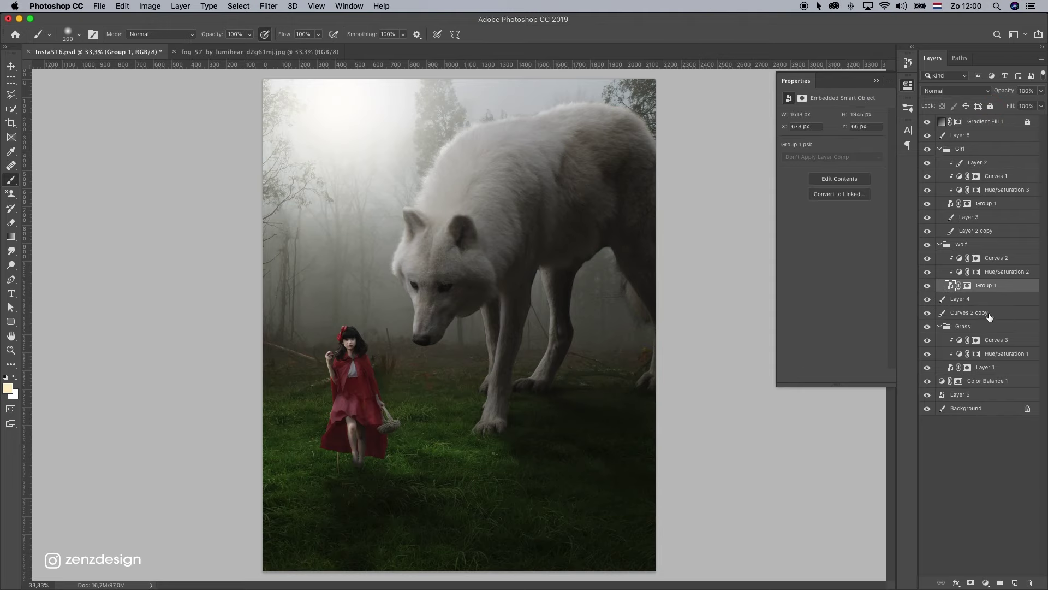
click(1015, 582)
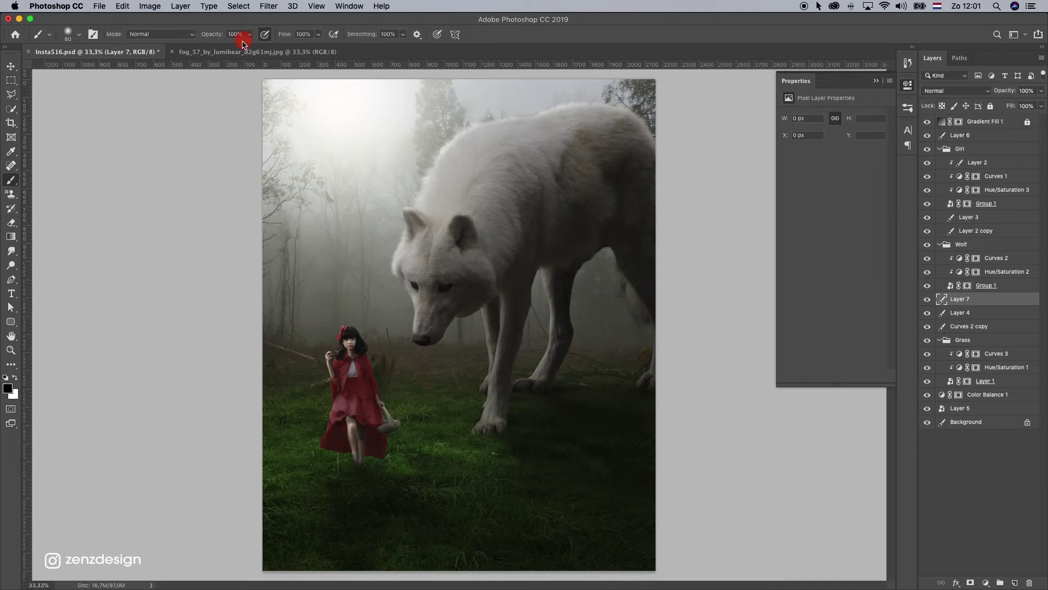
click(249, 35)
drag(243, 48, 227, 47)
click(327, 35)
click(318, 36)
drag(318, 39, 291, 47)
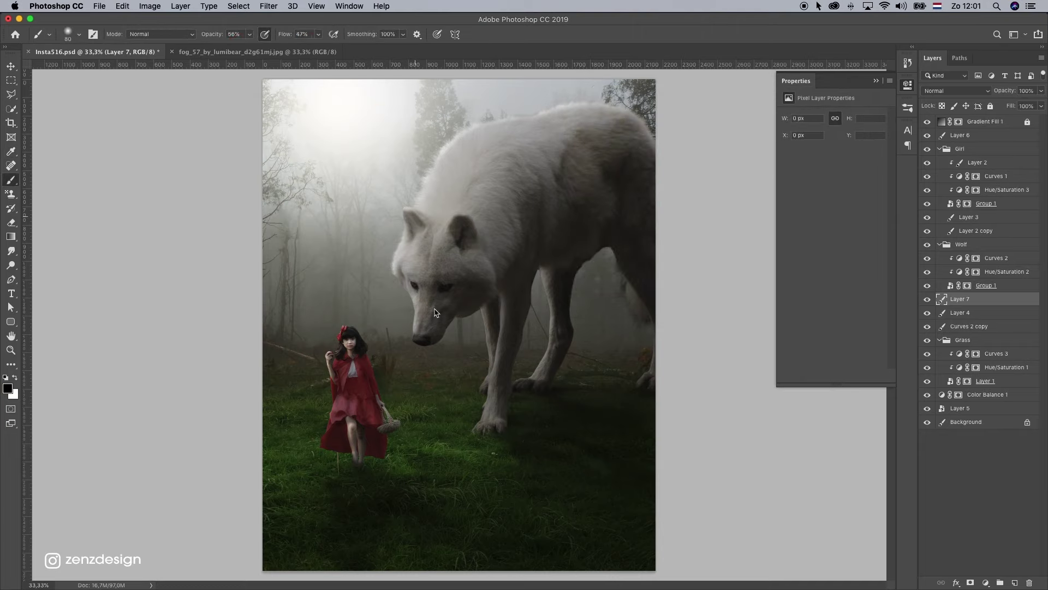
mouse_move(482, 435)
mouse_down()
mouse_move(567, 451)
mouse_move(496, 443)
mouse_move(532, 457)
mouse_move(490, 433)
mouse_move(564, 444)
mouse_up()
drag(375, 464, 359, 466)
key(super+z)
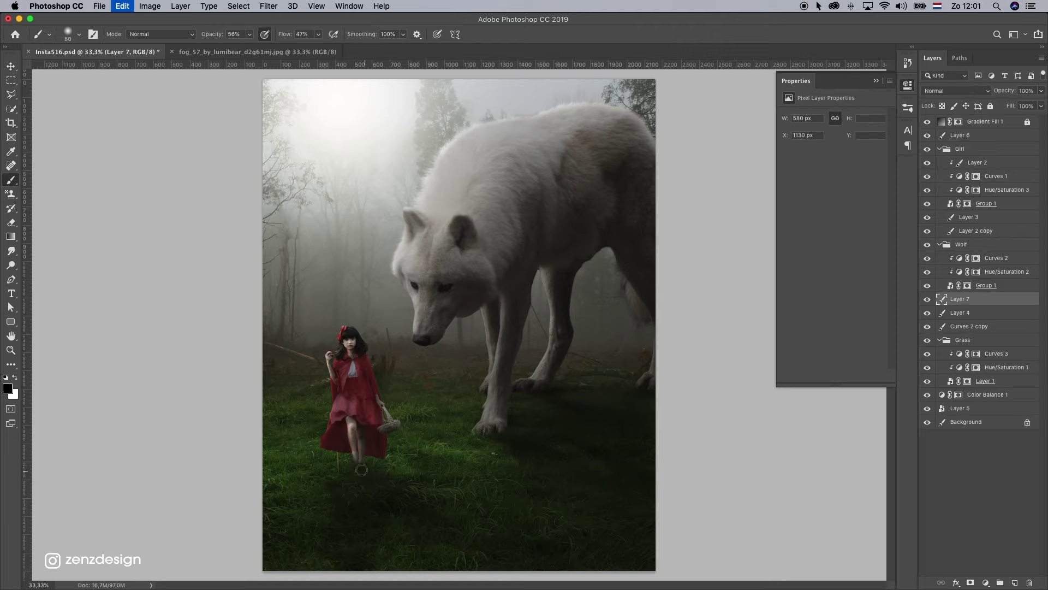
key(z)
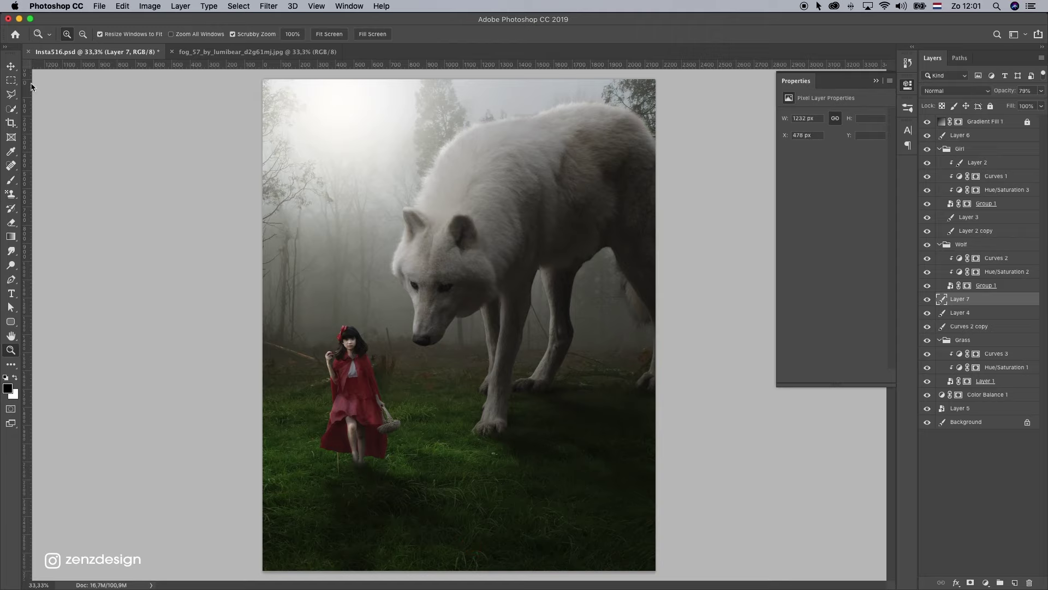
Add a Curves adjustment above the gradient fill and raise its highlights to brighten the whole image.
click(11, 66)
click(1006, 125)
click(986, 583)
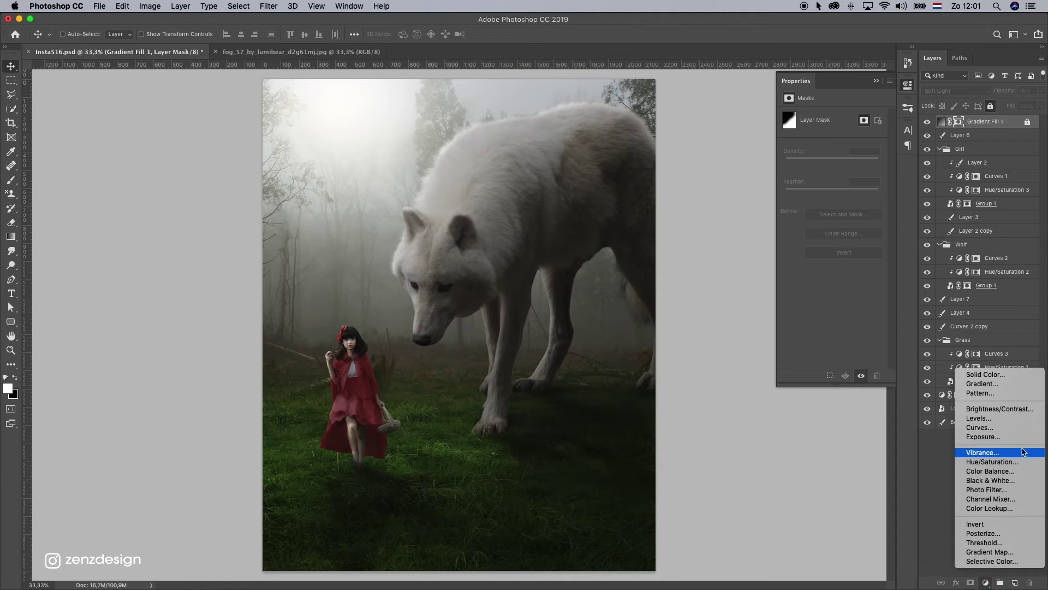
click(1010, 428)
drag(834, 184, 834, 183)
click(871, 144)
drag(871, 144, 872, 144)
key(alt+bracketleft)
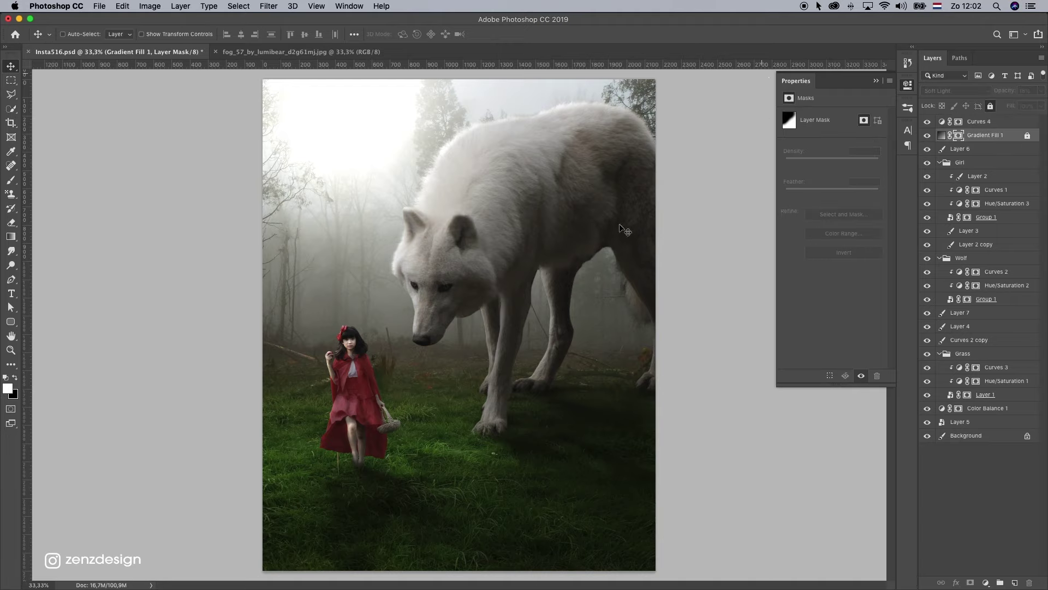